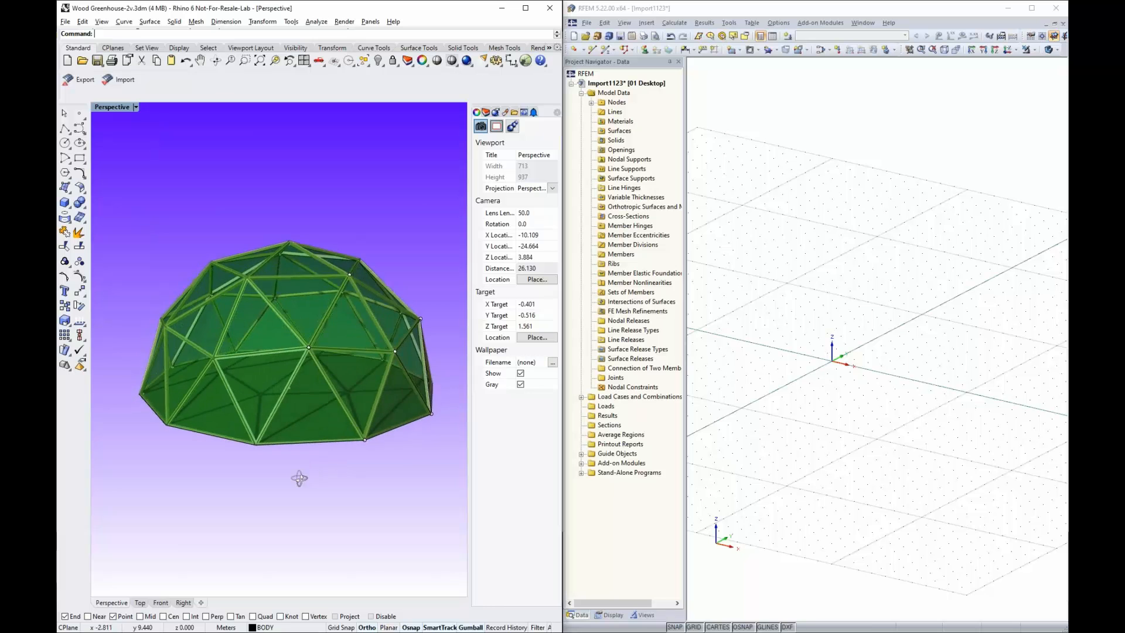
- Examine the rendered greenhouse dome from inside and outside, including its beam joints and glass panels
{"action": "scroll", "coordinate": [295, 328], "scroll_direction": "up", "scroll_amount": 8}
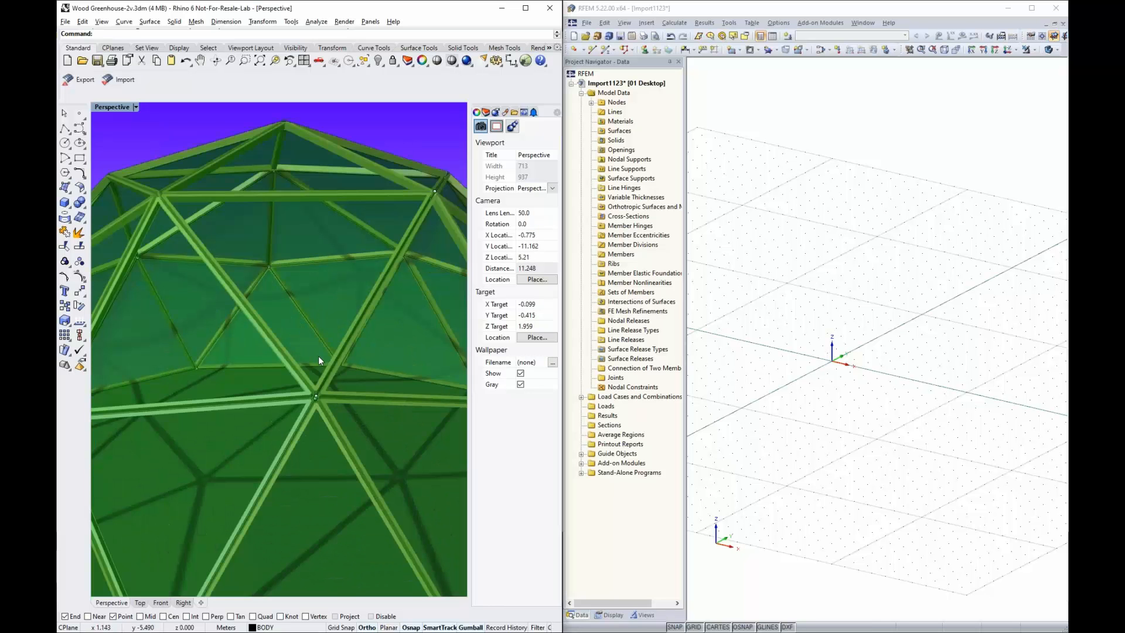
{"action": "scroll", "coordinate": [318, 356], "scroll_direction": "up", "scroll_amount": 8}
{"action": "scroll", "coordinate": [319, 355], "scroll_direction": "up", "scroll_amount": 2}
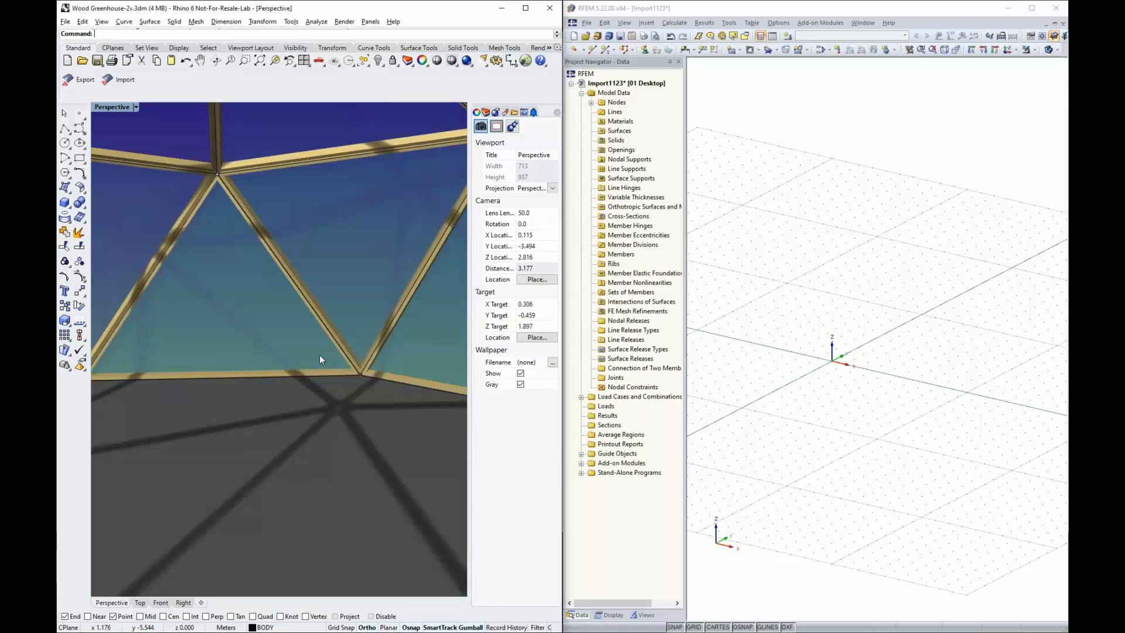
{"action": "mouse_move", "coordinate": [319, 355]}
{"action": "right_mouse_down"}
{"action": "mouse_move", "coordinate": [324, 340]}
{"action": "mouse_move", "coordinate": [365, 327]}
{"action": "mouse_move", "coordinate": [324, 355]}
{"action": "mouse_move", "coordinate": [333, 371]}
{"action": "mouse_move", "coordinate": [363, 357]}
{"action": "mouse_move", "coordinate": [382, 416]}
{"action": "mouse_move", "coordinate": [390, 396]}
{"action": "mouse_move", "coordinate": [325, 353]}
{"action": "right_mouse_up"}
{"action": "scroll", "coordinate": [316, 339], "scroll_direction": "down", "scroll_amount": 20}
{"action": "scroll", "coordinate": [309, 347], "scroll_direction": "up", "scroll_amount": 4}
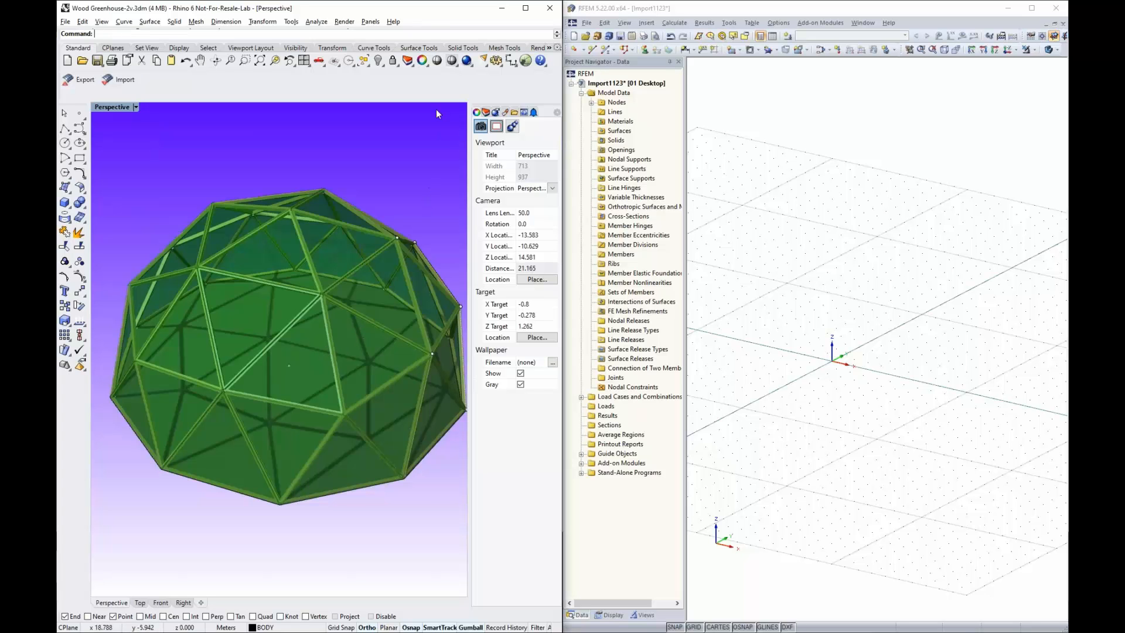
- Switch the dome's perspective view to wireframe display and inspect a node where several beams meet
{"action": "left_click", "coordinate": [456, 65]}
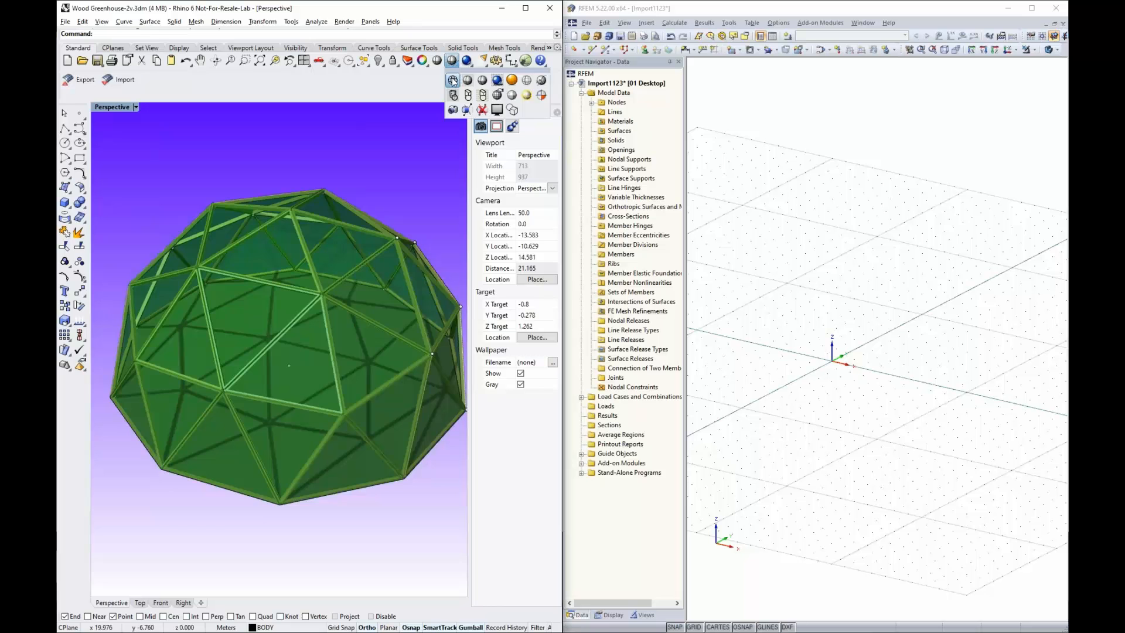
{"action": "left_click", "coordinate": [453, 78]}
{"action": "right_click_drag", "start_coordinate": [359, 397], "coordinate": [316, 341]}
{"action": "scroll", "coordinate": [294, 361], "scroll_direction": "up", "scroll_amount": 10}
{"action": "scroll", "coordinate": [294, 362], "scroll_direction": "up", "scroll_amount": 4}
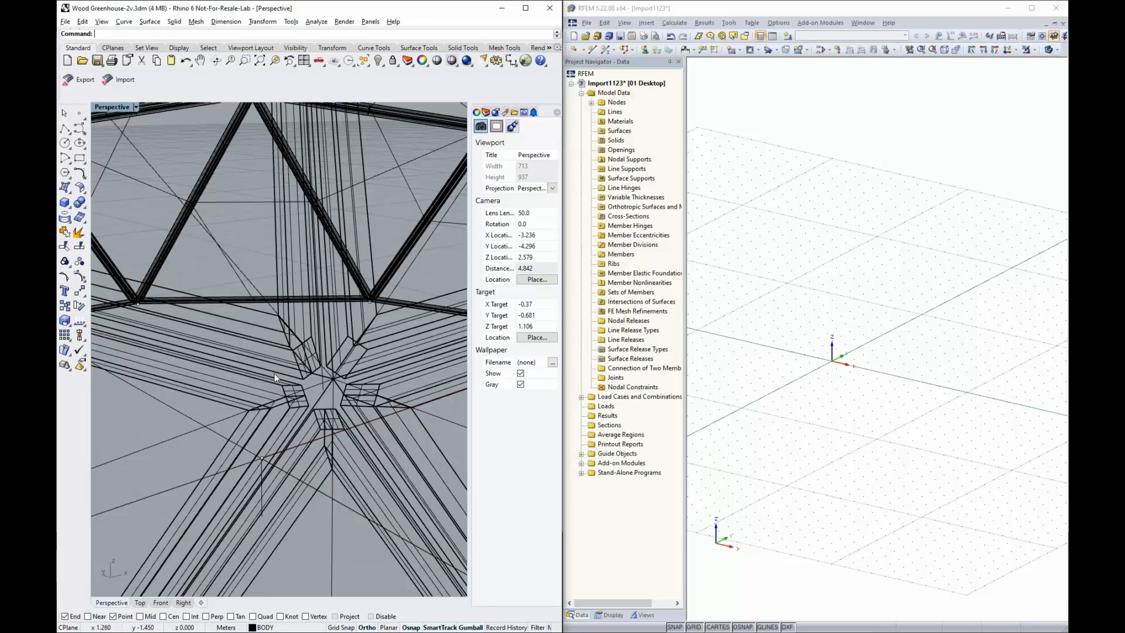
- Export the complete dome from Rhino to RFEM and show the imported model in transparent display
{"action": "scroll", "coordinate": [275, 374], "scroll_direction": "down", "scroll_amount": 15}
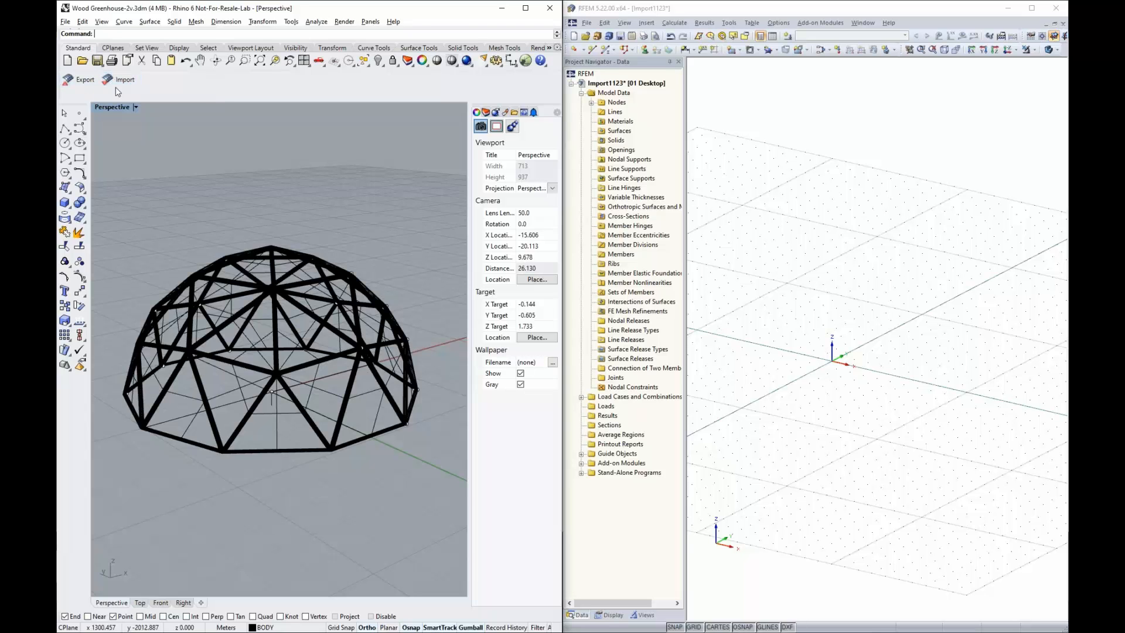
{"action": "left_click", "coordinate": [85, 85]}
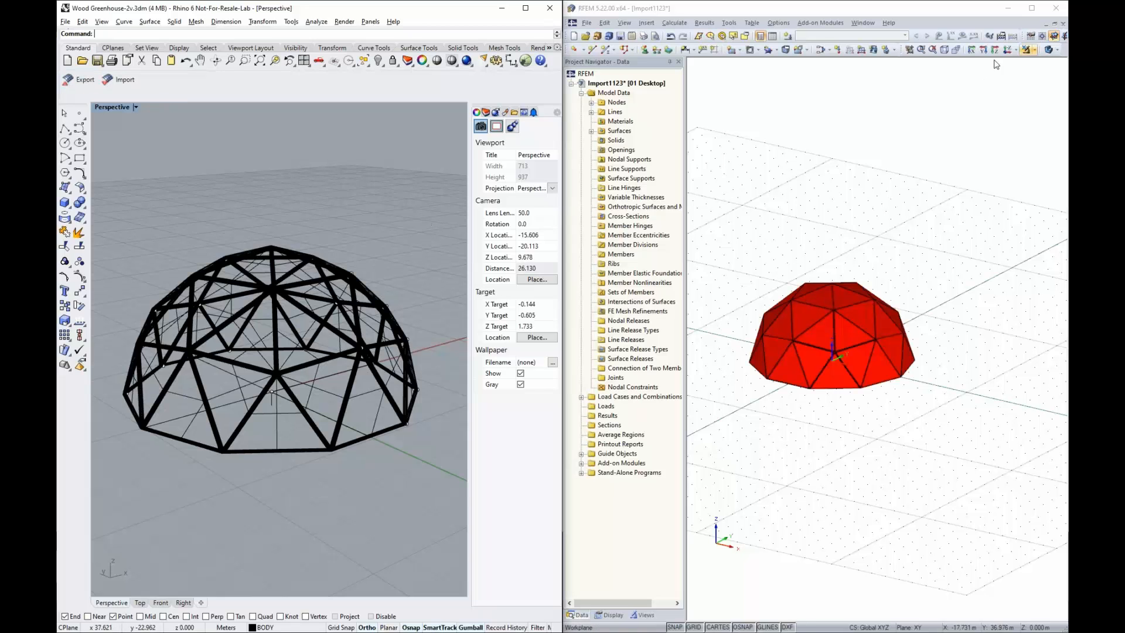
{"action": "left_click", "coordinate": [1049, 50]}
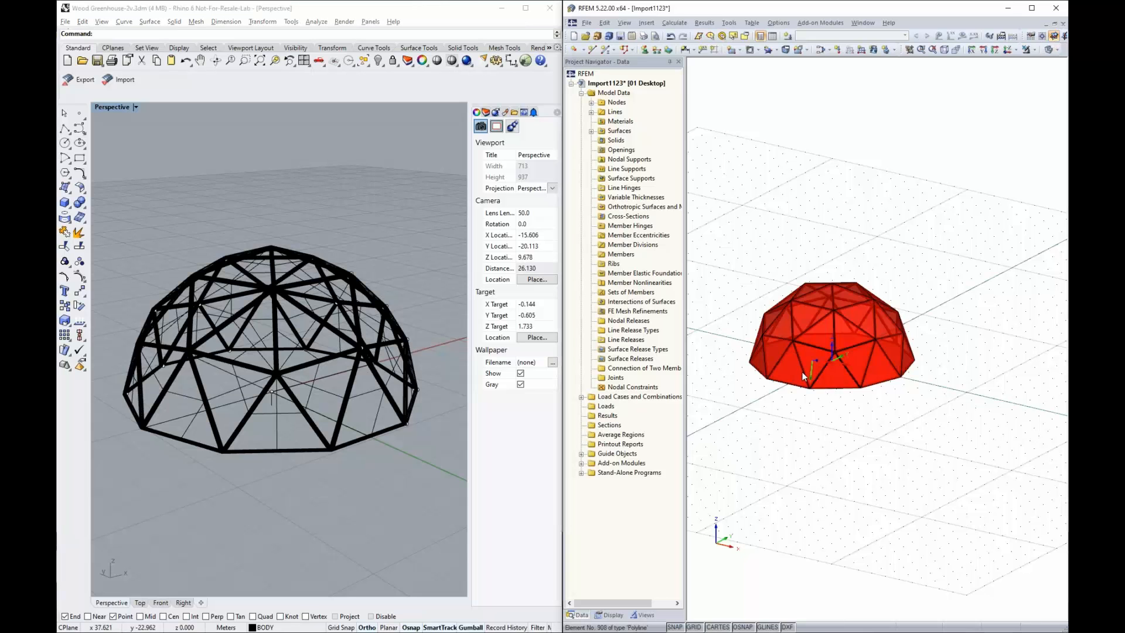
- Review the geometry and stiffness settings of one imported dome surface, leaving them as they are
{"action": "scroll", "coordinate": [803, 371], "scroll_direction": "up", "scroll_amount": 5}
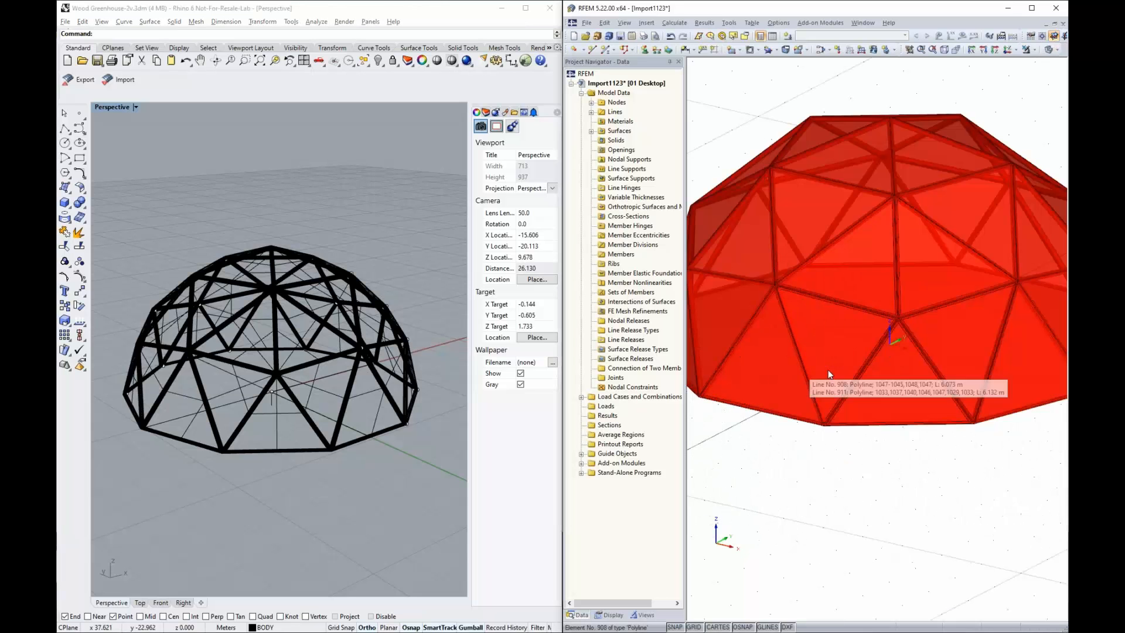
{"action": "double_click", "coordinate": [960, 330]}
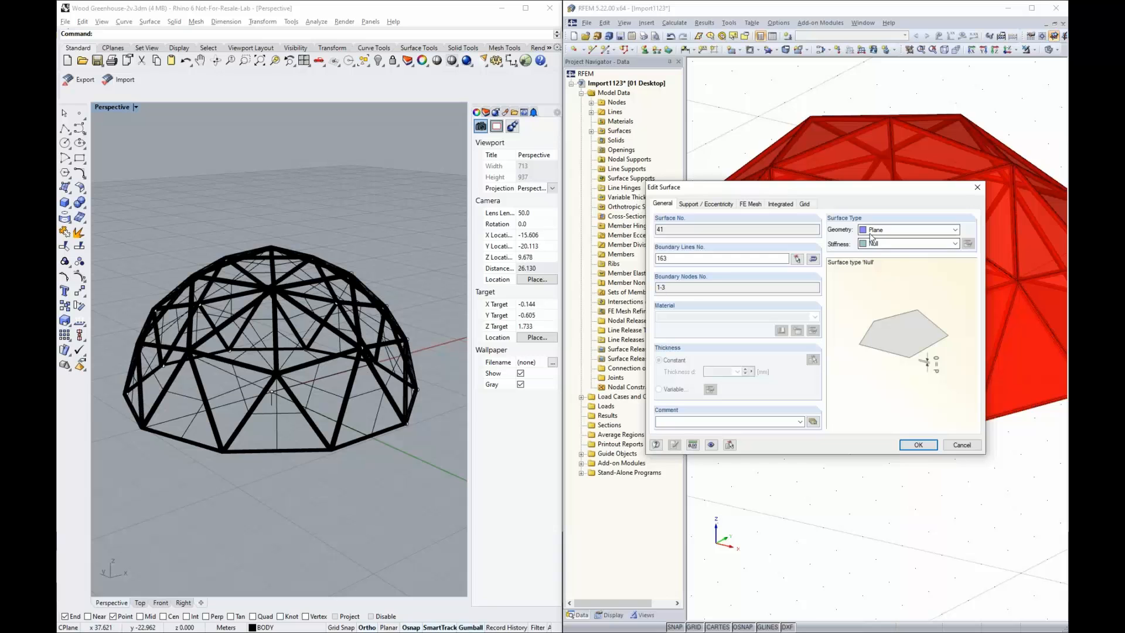
{"action": "left_click", "coordinate": [978, 187]}
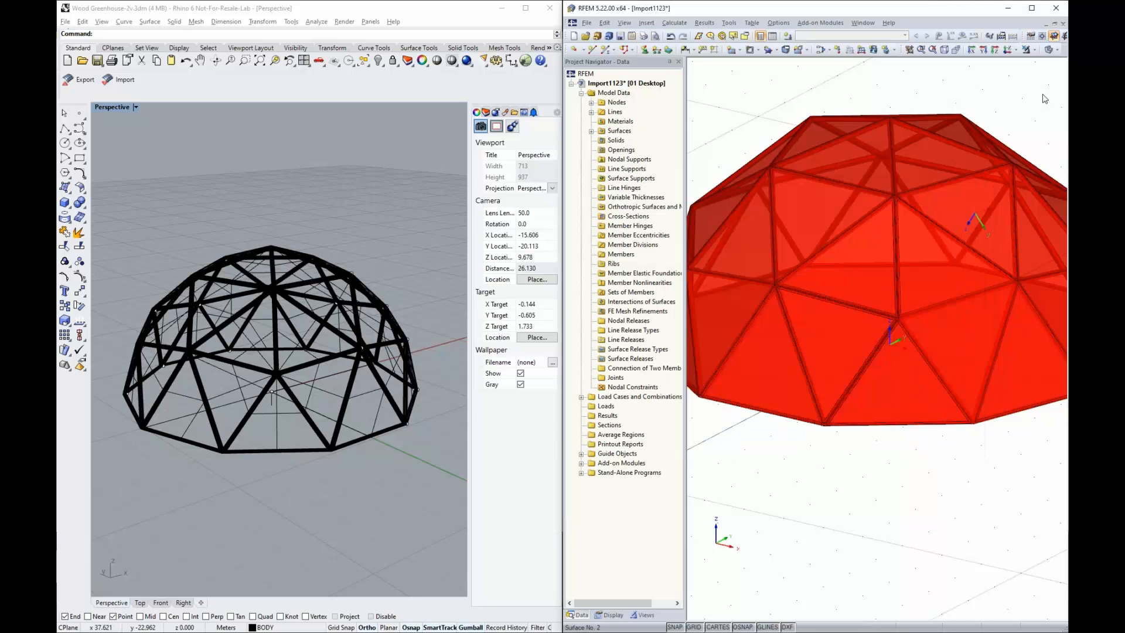
- Show the imported dome as a wireframe and inspect the lines meeting at one of its nodes
{"action": "left_click", "coordinate": [1049, 50]}
{"action": "scroll", "coordinate": [906, 317], "scroll_direction": "up", "scroll_amount": 5}
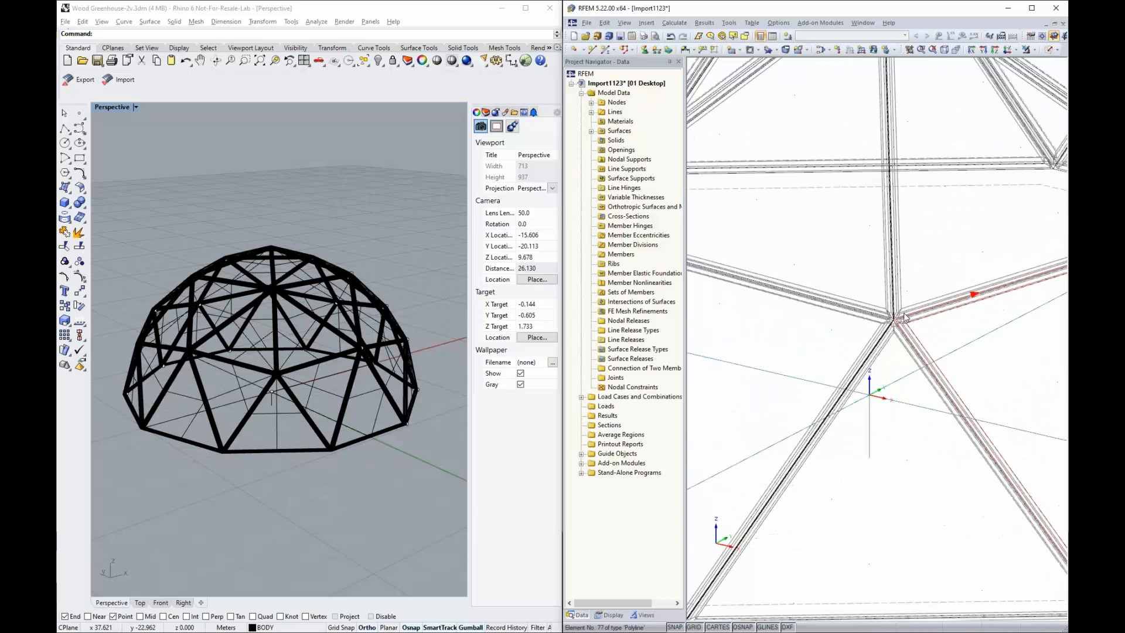
{"action": "scroll", "coordinate": [905, 317], "scroll_direction": "up", "scroll_amount": 8}
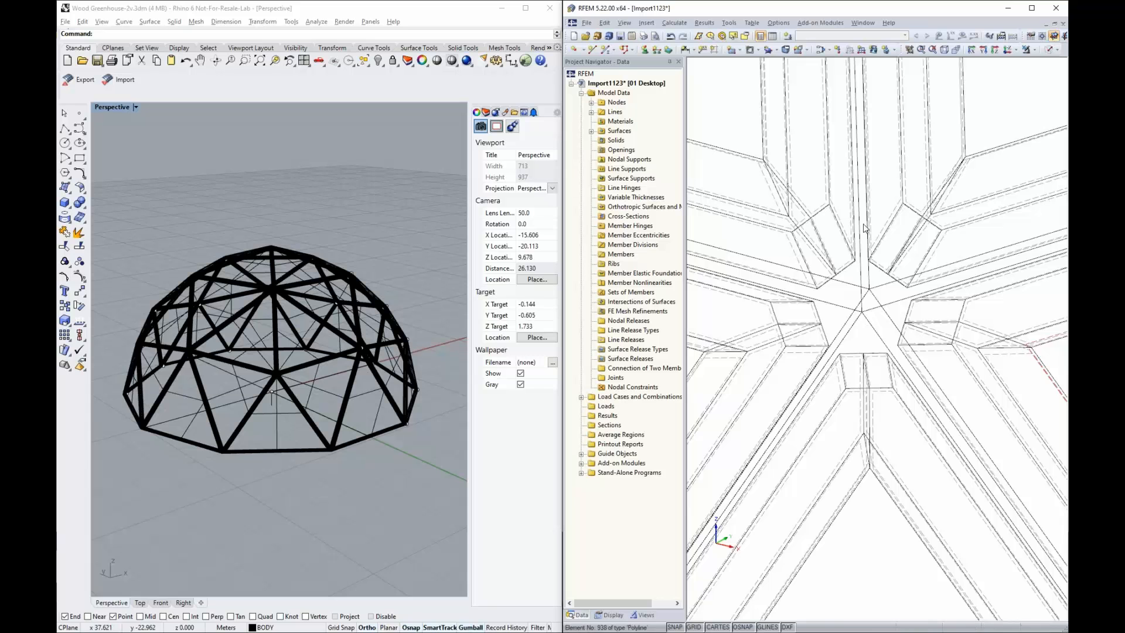
{"action": "scroll", "coordinate": [859, 308], "scroll_direction": "down", "scroll_amount": 6}
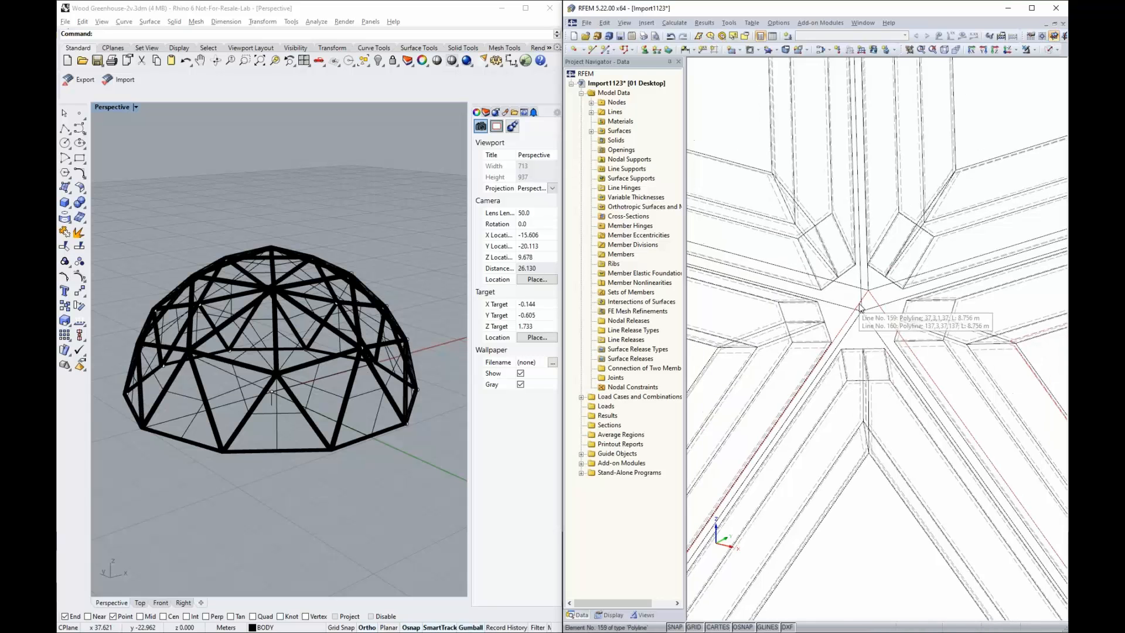
{"action": "scroll", "coordinate": [869, 341], "scroll_direction": "down", "scroll_amount": 6}
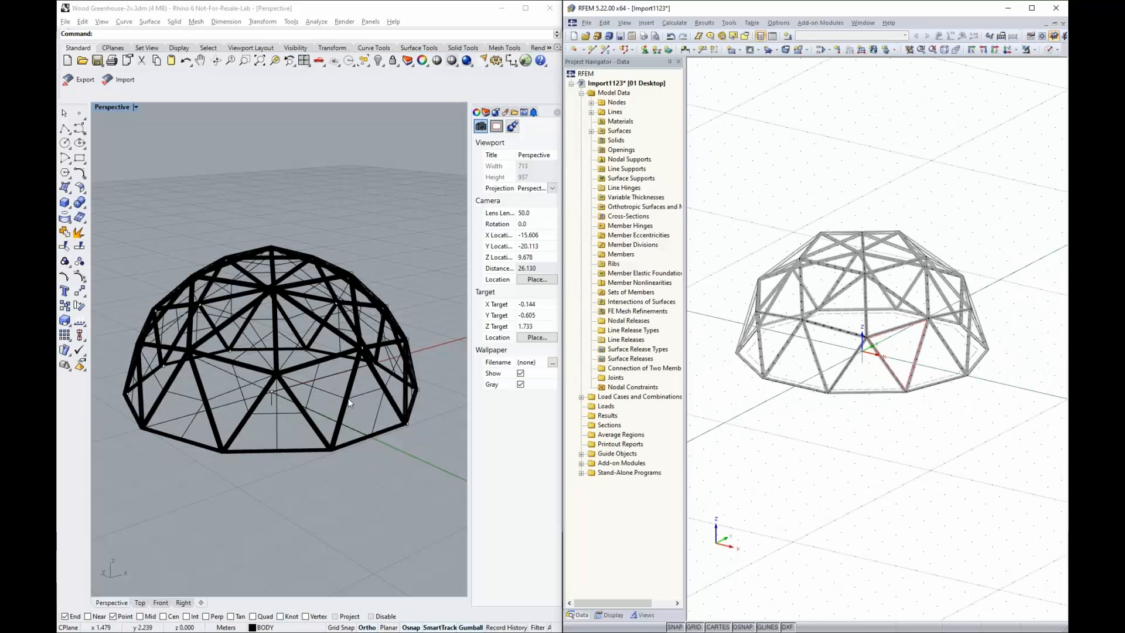
- Back in Rhino, select the near half of the dome and export only that selection to RFEM
{"action": "right_click_drag", "start_coordinate": [228, 200], "coordinate": [285, 290]}
{"action": "left_click_drag", "start_coordinate": [110, 346], "coordinate": [408, 507]}
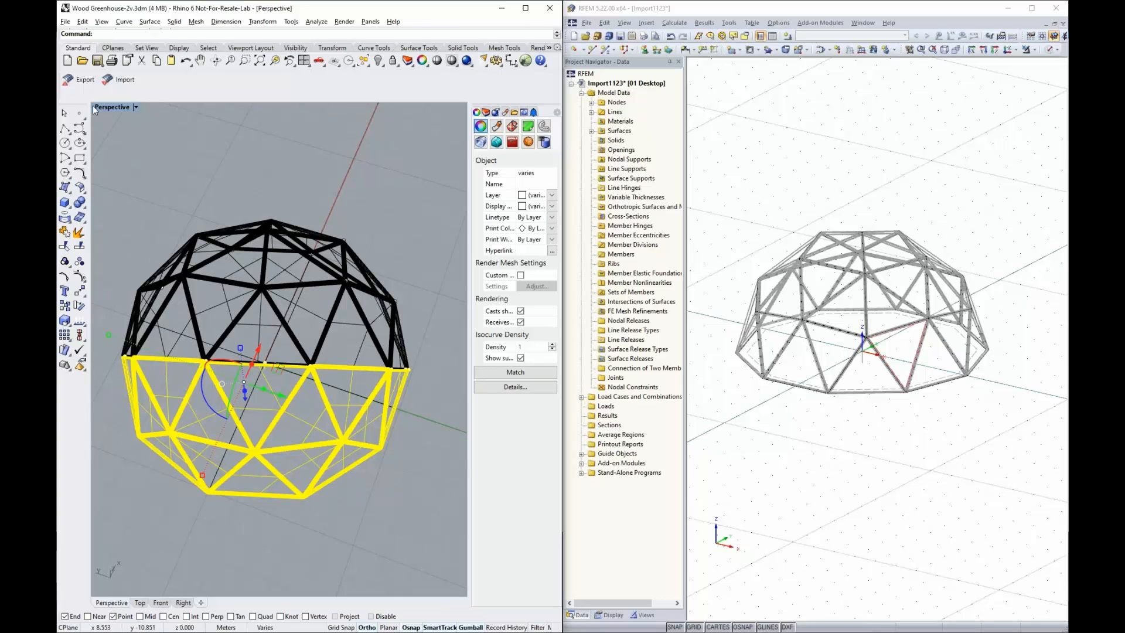
{"action": "left_click", "coordinate": [80, 82]}
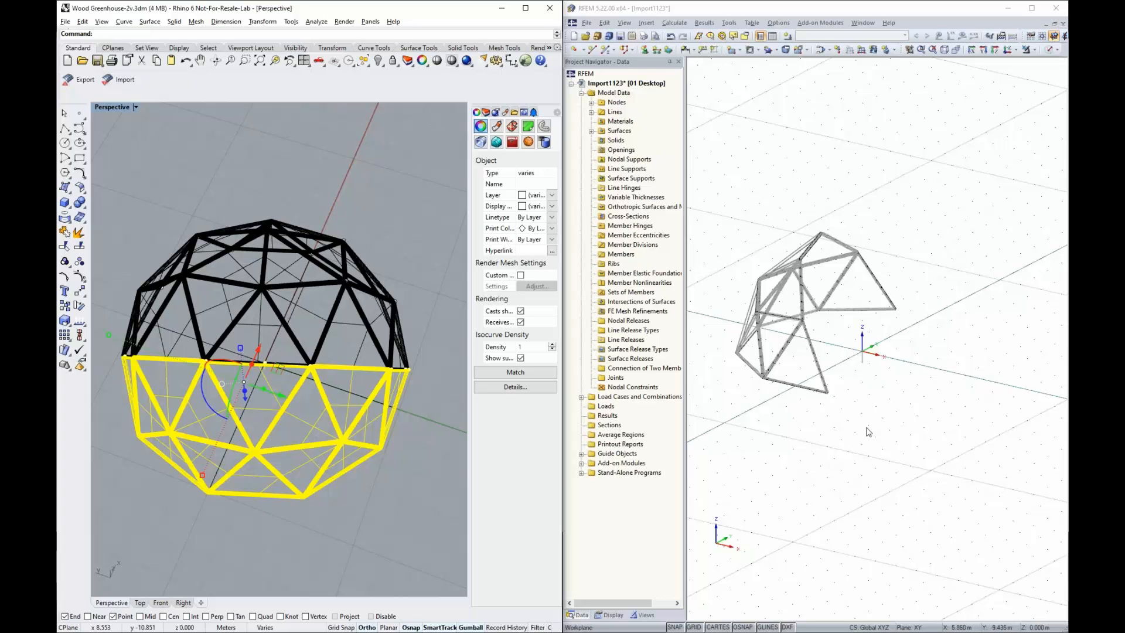
- Show the partially imported dome in RFEM with solid surfaces and view it from several sides
{"action": "left_click", "coordinate": [948, 396]}
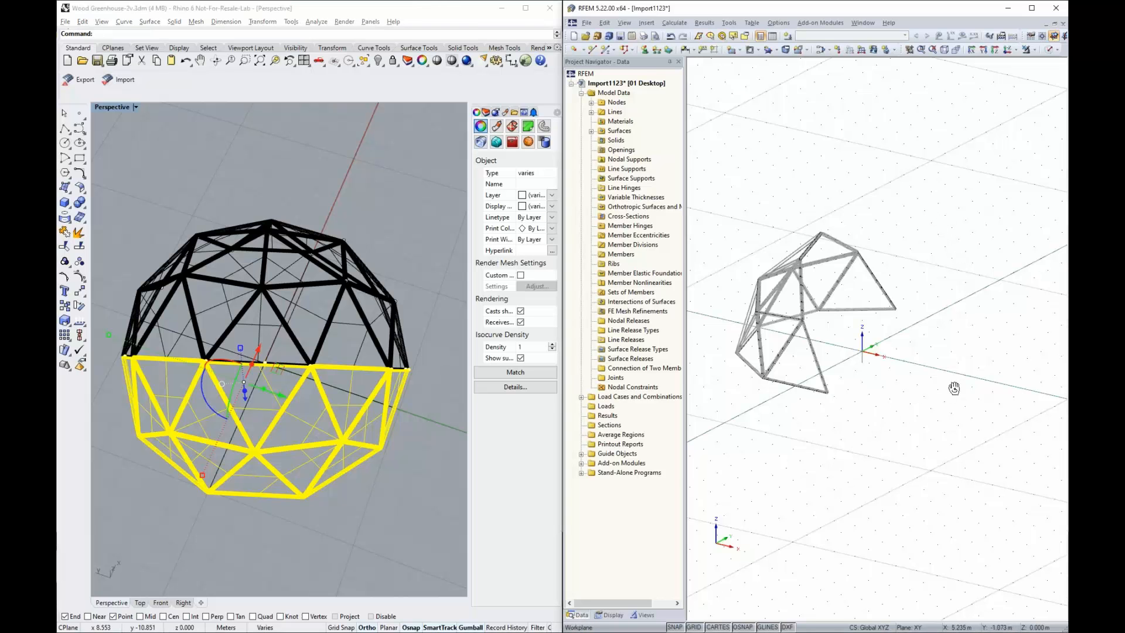
{"action": "middle_click_drag", "start_coordinate": [955, 388], "coordinate": [885, 413], "text": "ctrl"}
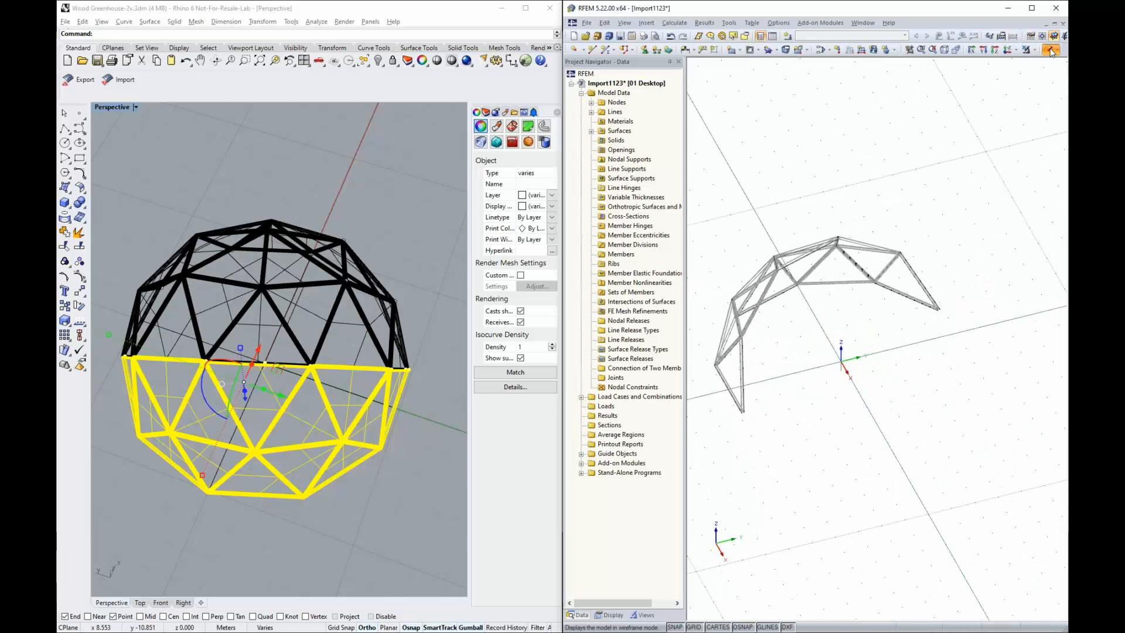
{"action": "left_click", "coordinate": [1051, 50]}
{"action": "middle_click_drag", "start_coordinate": [879, 367], "coordinate": [791, 287], "text": "ctrl"}
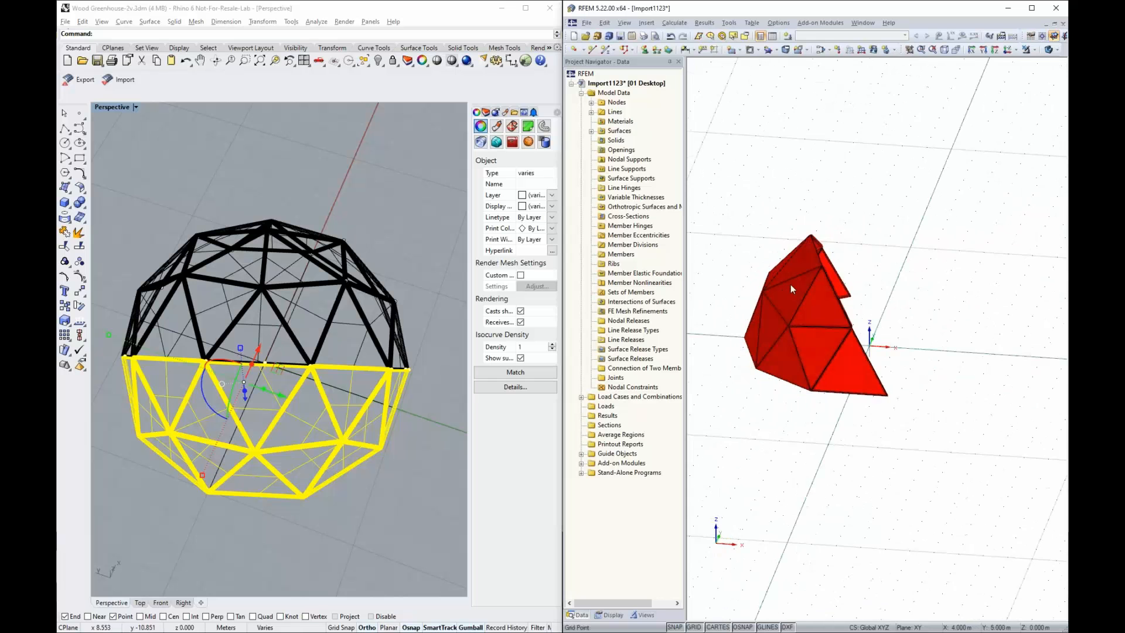
- In Rhino, clear the selection, hide the topmost part of the dome, and export the remaining visible geometry to RFEM
{"action": "left_click", "coordinate": [384, 209]}
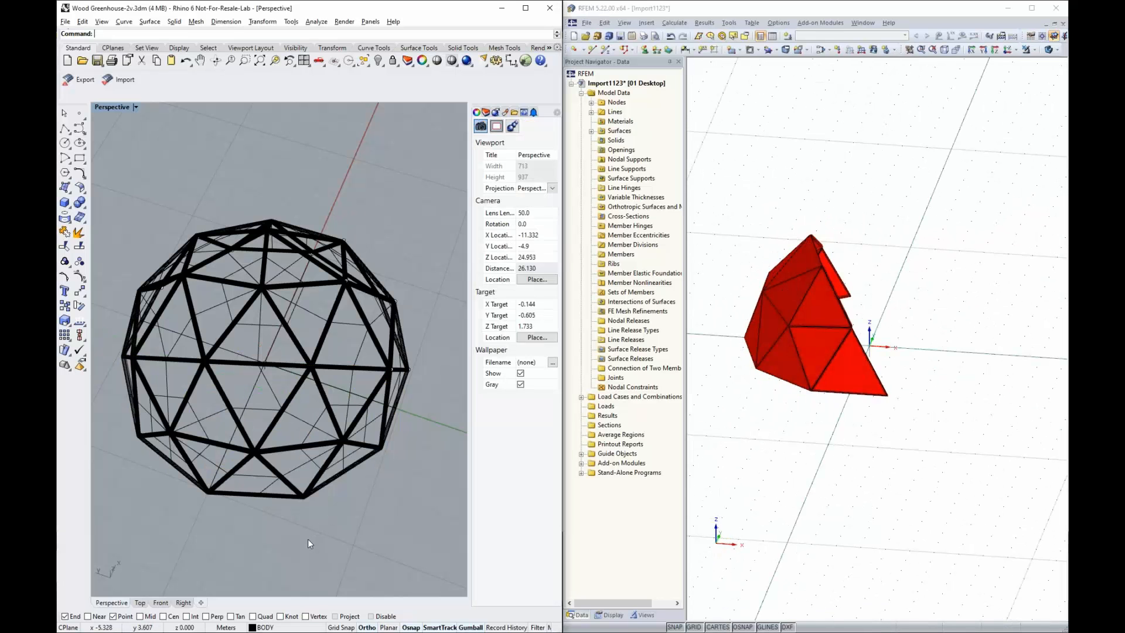
{"action": "right_click_drag", "start_coordinate": [307, 540], "coordinate": [307, 439]}
{"action": "left_click_drag", "start_coordinate": [157, 210], "coordinate": [392, 283]}
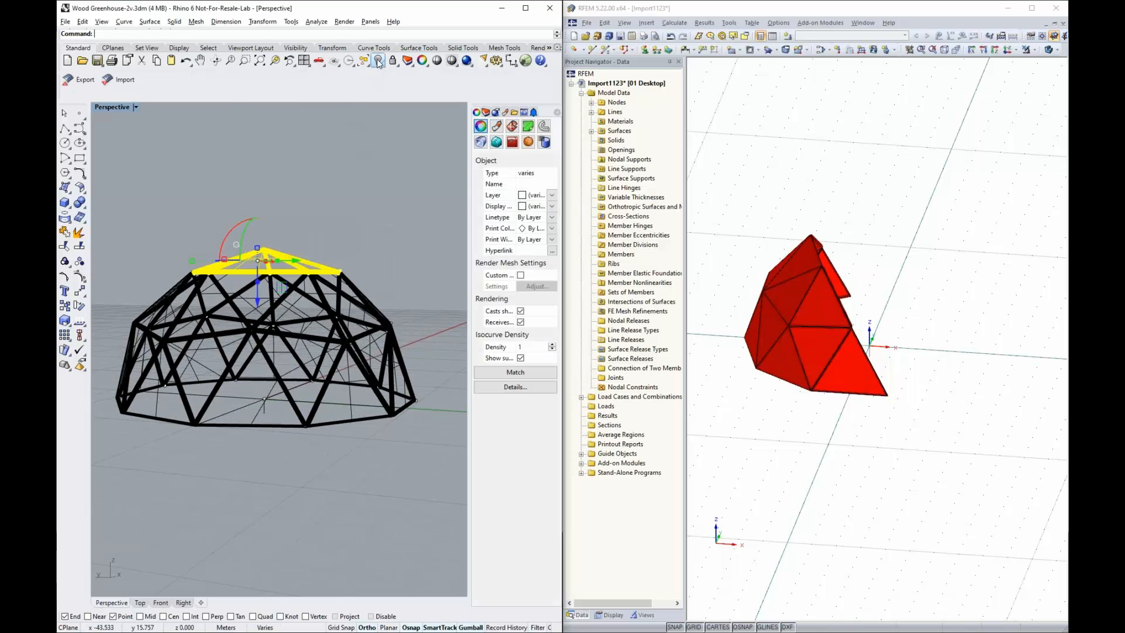
{"action": "key", "text": "Escape"}
{"action": "right_click_drag", "start_coordinate": [207, 184], "coordinate": [229, 151]}
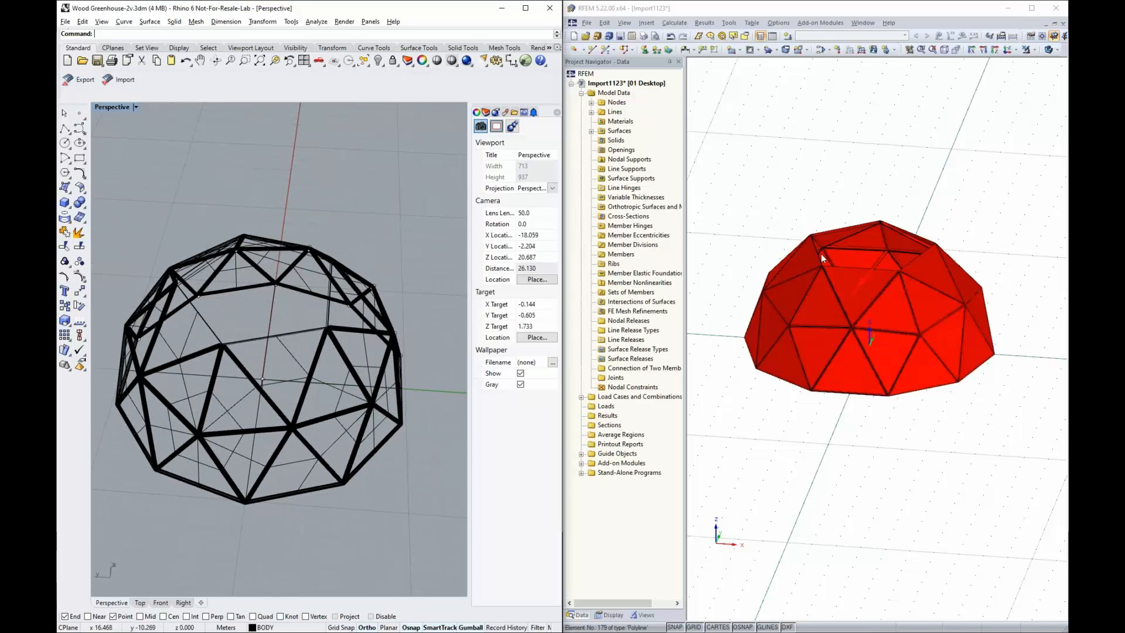
- Examine the opening at the top of the imported dome in RFEM
{"action": "middle_click_drag", "start_coordinate": [761, 186], "coordinate": [813, 229], "text": "ctrl"}
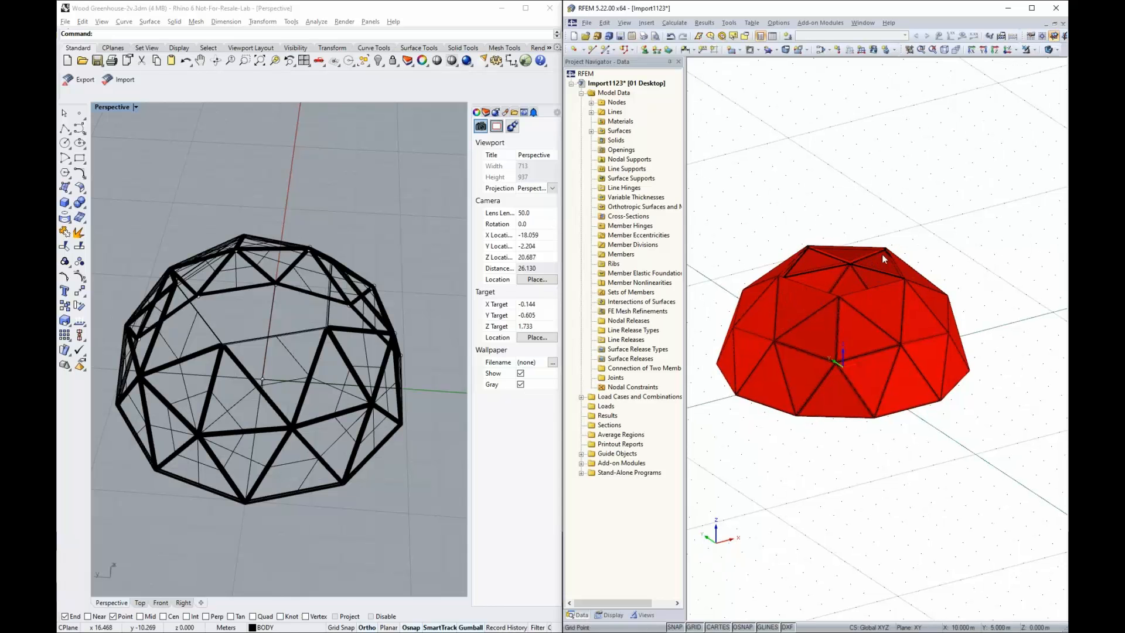
{"action": "scroll", "coordinate": [821, 259], "scroll_direction": "up", "scroll_amount": 2}
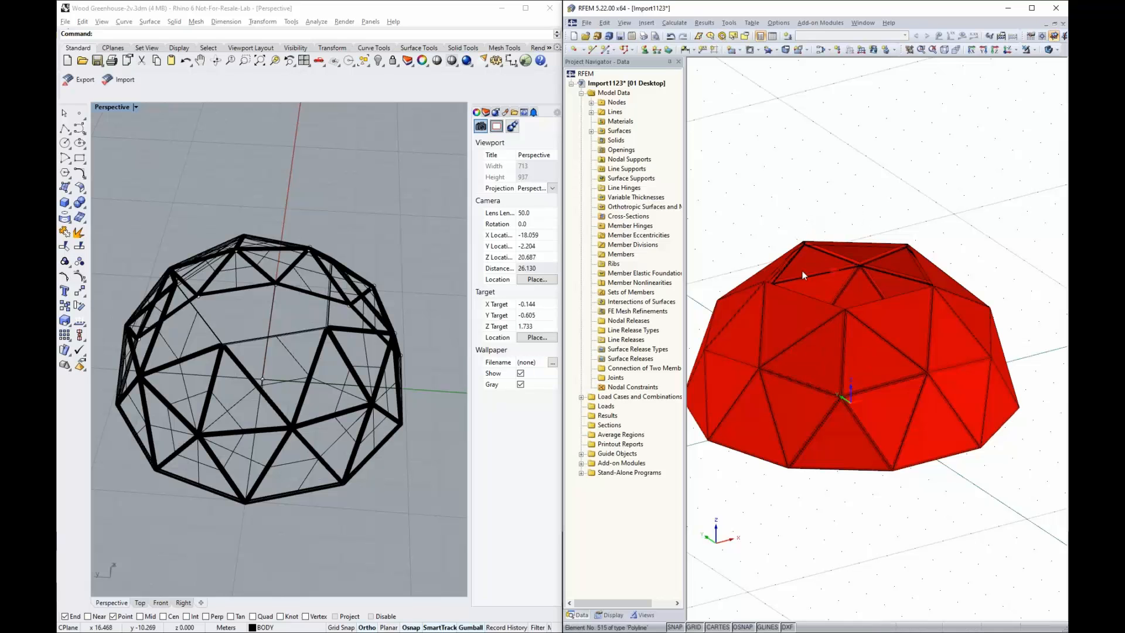
{"action": "middle_click_drag", "start_coordinate": [748, 226], "coordinate": [767, 233]}
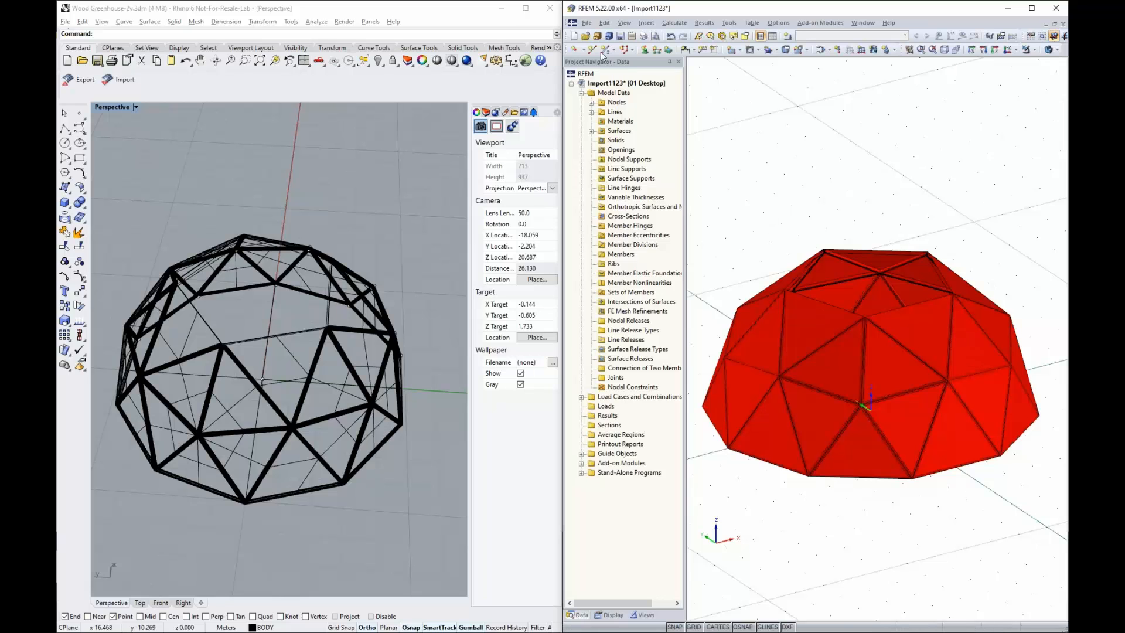
- Open the Greenhouse2 model and show its beams and glass surfaces in transparent display
{"action": "left_click", "coordinate": [587, 23]}
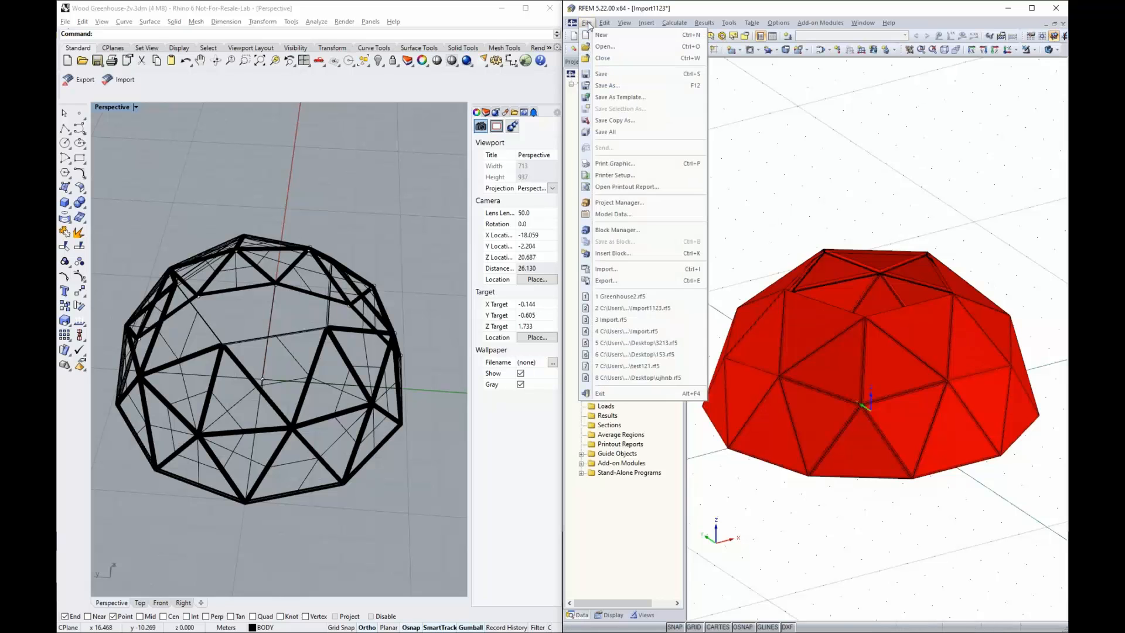
{"action": "left_click", "coordinate": [985, 279]}
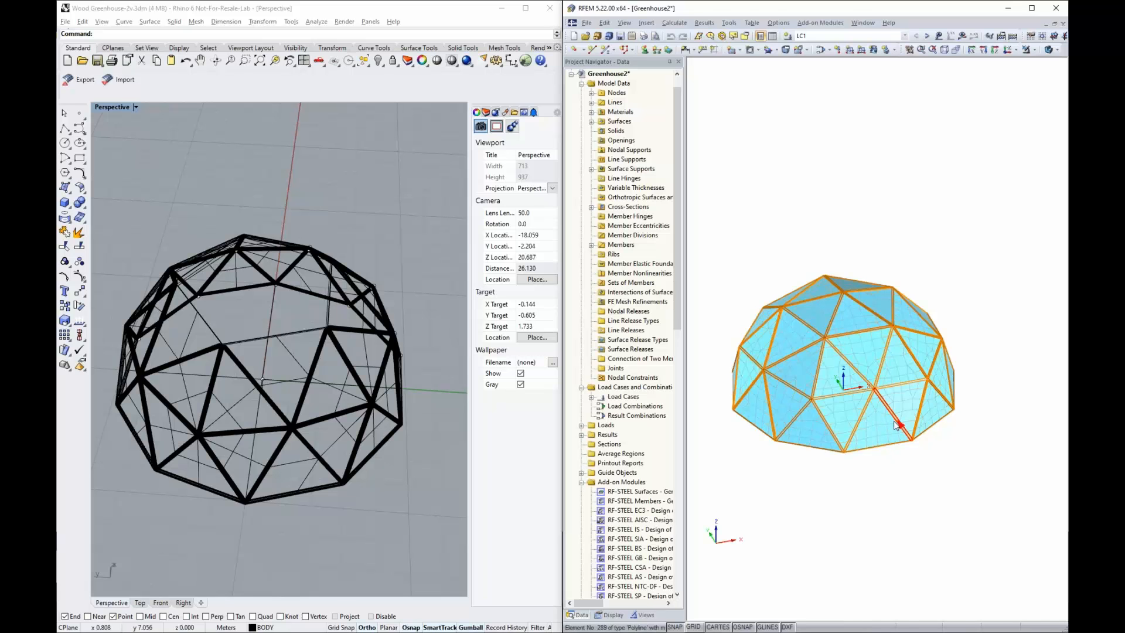
{"action": "mouse_move", "coordinate": [882, 496]}
{"action": "middle_mouse_down"}
{"action": "mouse_move", "coordinate": [884, 511]}
{"action": "mouse_move", "coordinate": [861, 501]}
{"action": "middle_mouse_up"}
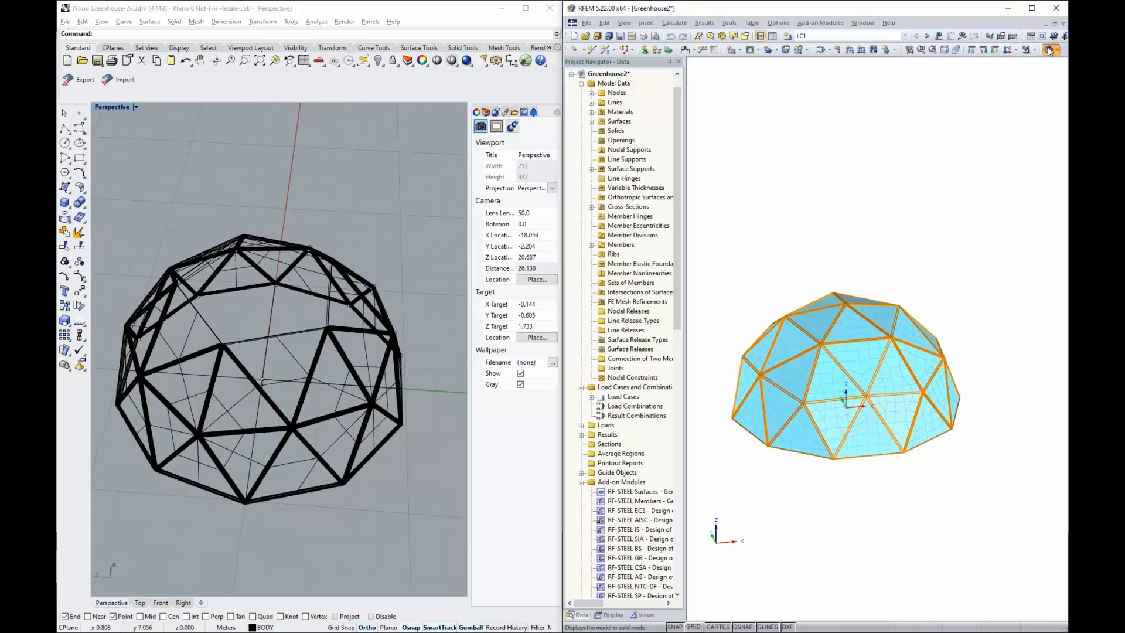
{"action": "left_click", "coordinate": [1049, 50]}
{"action": "scroll", "coordinate": [862, 457], "scroll_direction": "up", "scroll_amount": 2}
{"action": "scroll", "coordinate": [881, 428], "scroll_direction": "up", "scroll_amount": 5}
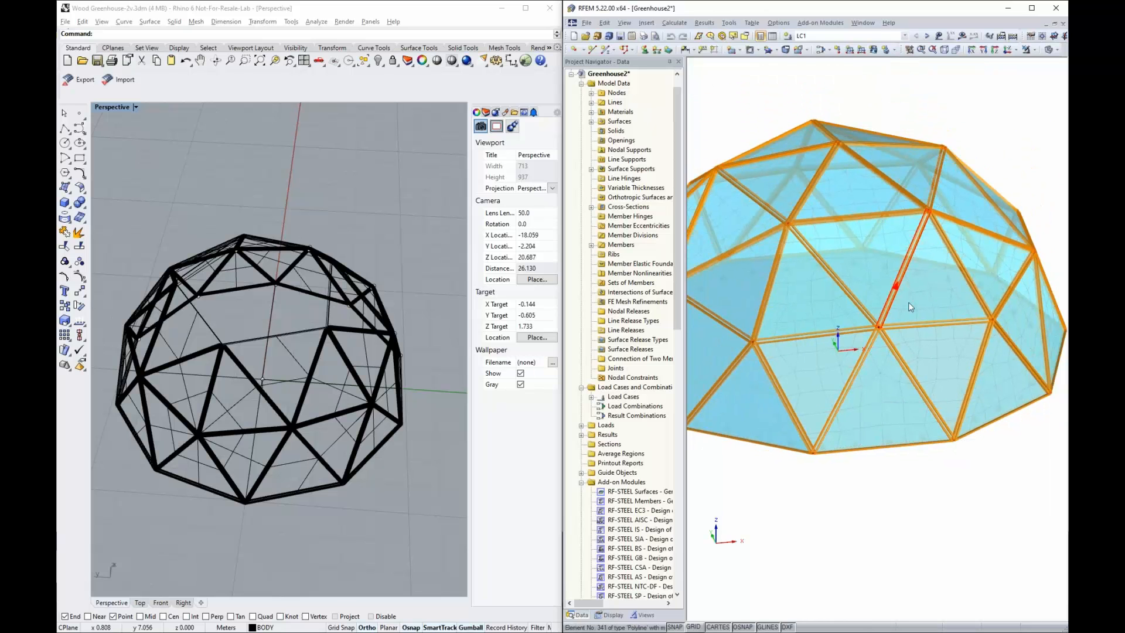
- Display the global deformations for load case LC1 and toggle the model's visibilities option
{"action": "scroll", "coordinate": [939, 330], "scroll_direction": "down", "scroll_amount": 1}
{"action": "scroll", "coordinate": [939, 334], "scroll_direction": "down", "scroll_amount": 2}
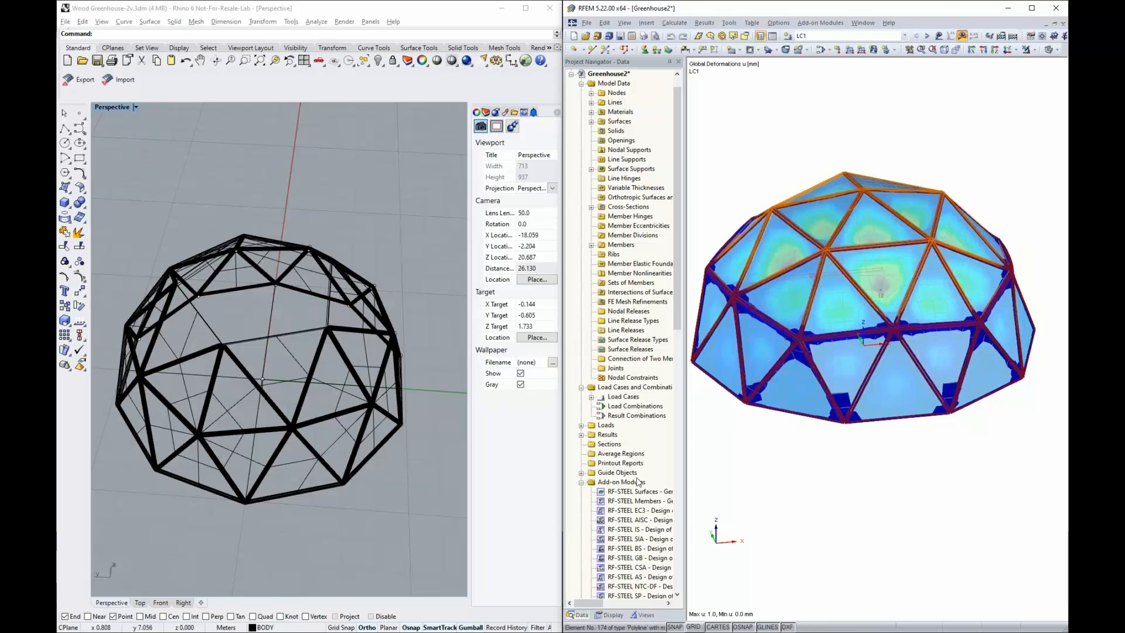
{"action": "left_click", "coordinate": [643, 614]}
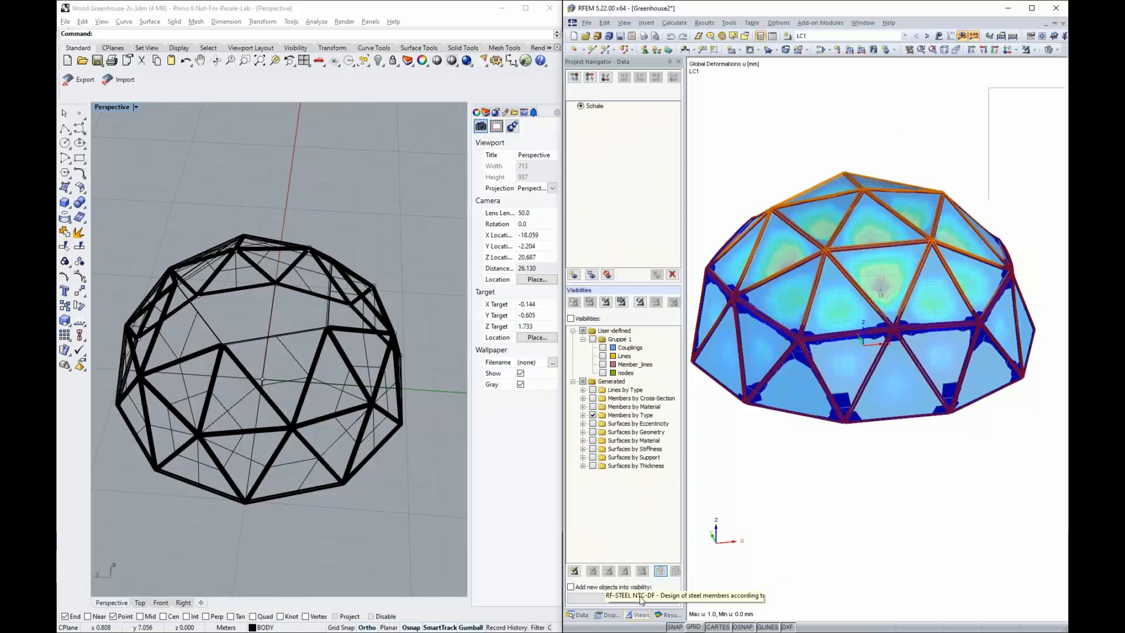
{"action": "left_click", "coordinate": [571, 319]}
- Display the stress results of the RF-GLASS design case on the dome's glass surfaces
{"action": "middle_click_drag", "start_coordinate": [824, 402], "coordinate": [712, 259]}
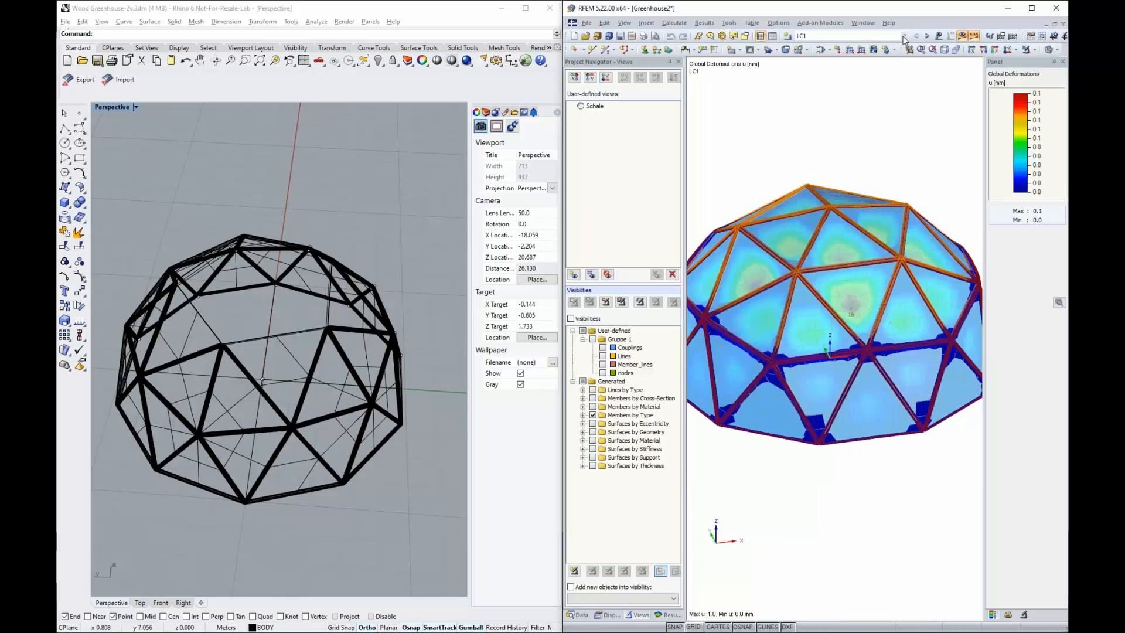
{"action": "left_click", "coordinate": [873, 35]}
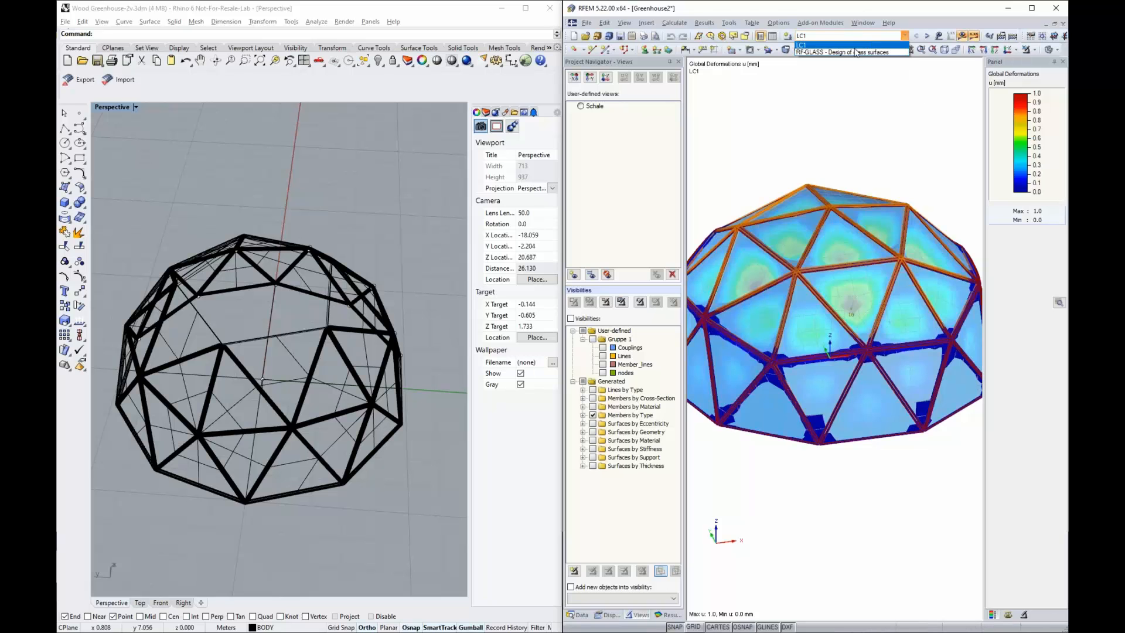
{"action": "left_click", "coordinate": [855, 52]}
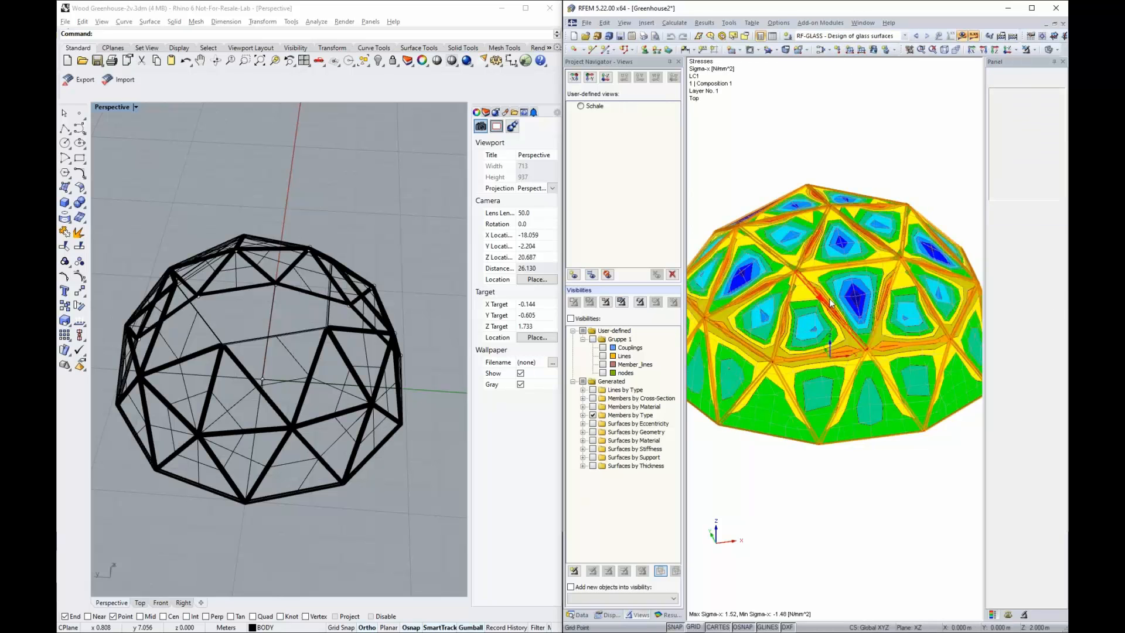
- Turn off the result display on the greenhouse dome in RFEM
{"action": "left_click", "coordinate": [961, 36]}
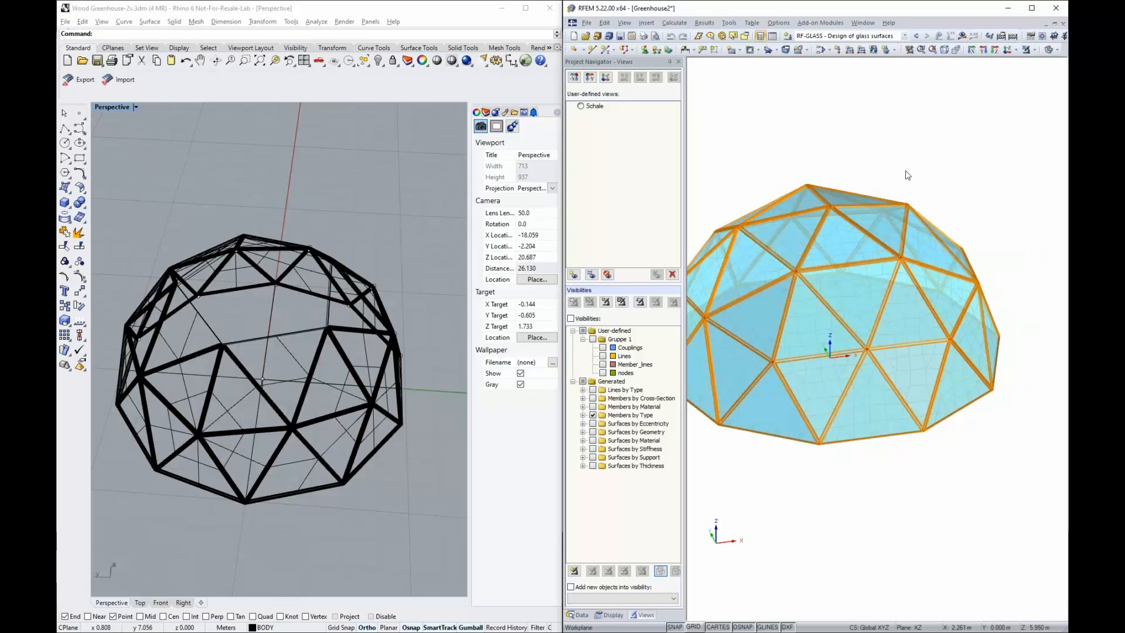
{"action": "middle_click_drag", "start_coordinate": [907, 175], "coordinate": [942, 208]}
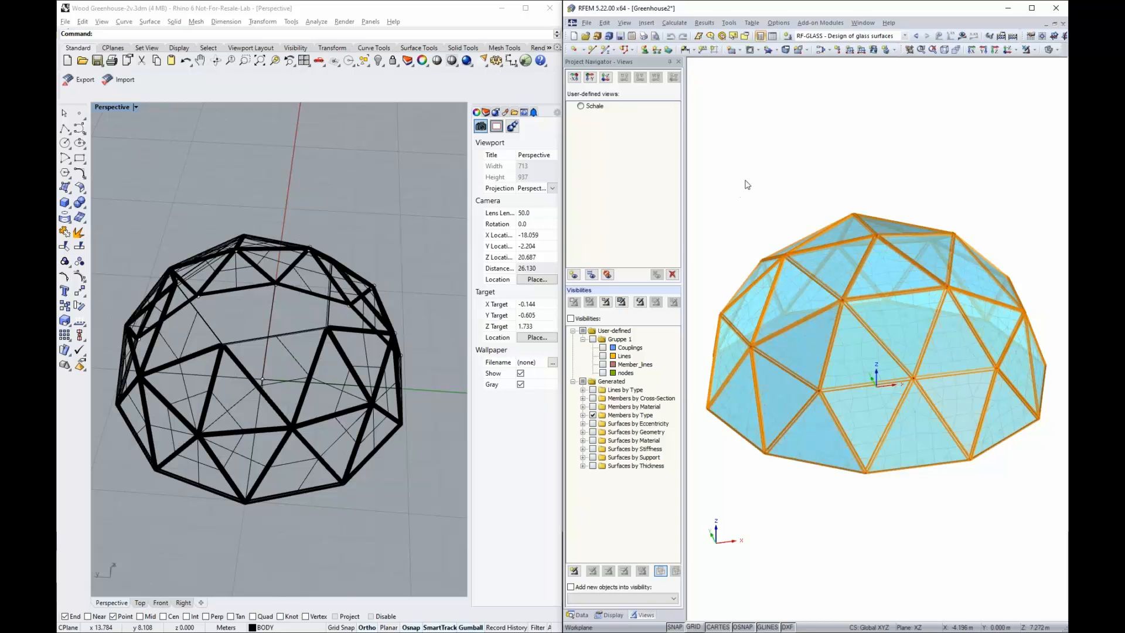
- Switch to Rhino and move the entire dome about 12 m along the X axis
{"action": "scroll", "coordinate": [376, 316], "scroll_direction": "down", "scroll_amount": 10}
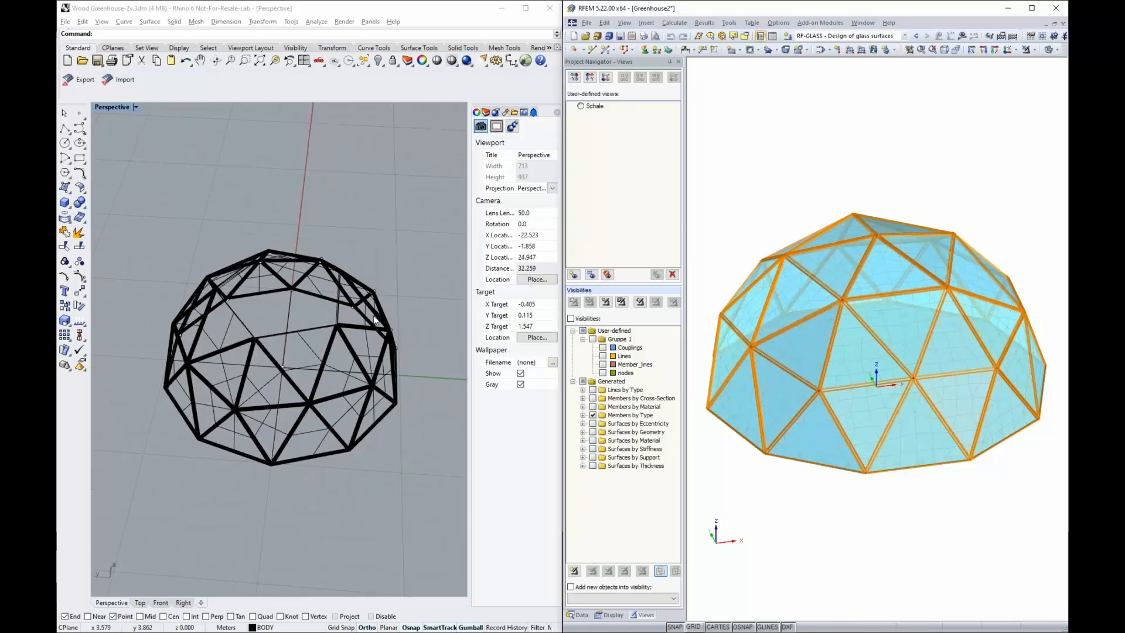
{"action": "right_click_drag", "start_coordinate": [385, 415], "coordinate": [313, 389]}
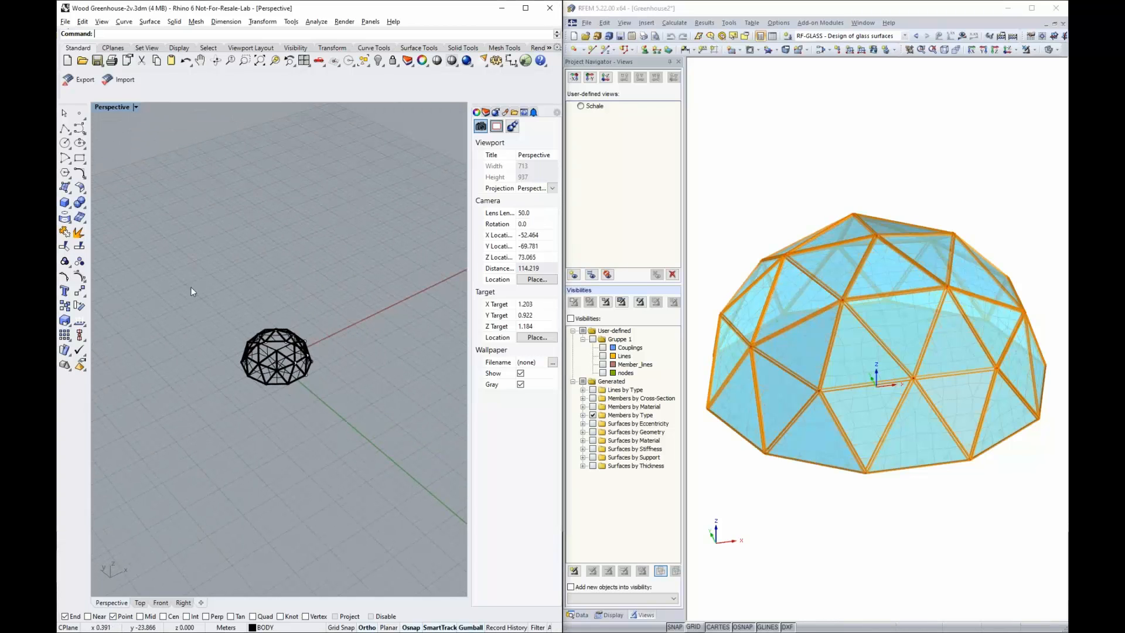
{"action": "left_click_drag", "start_coordinate": [191, 287], "coordinate": [340, 409]}
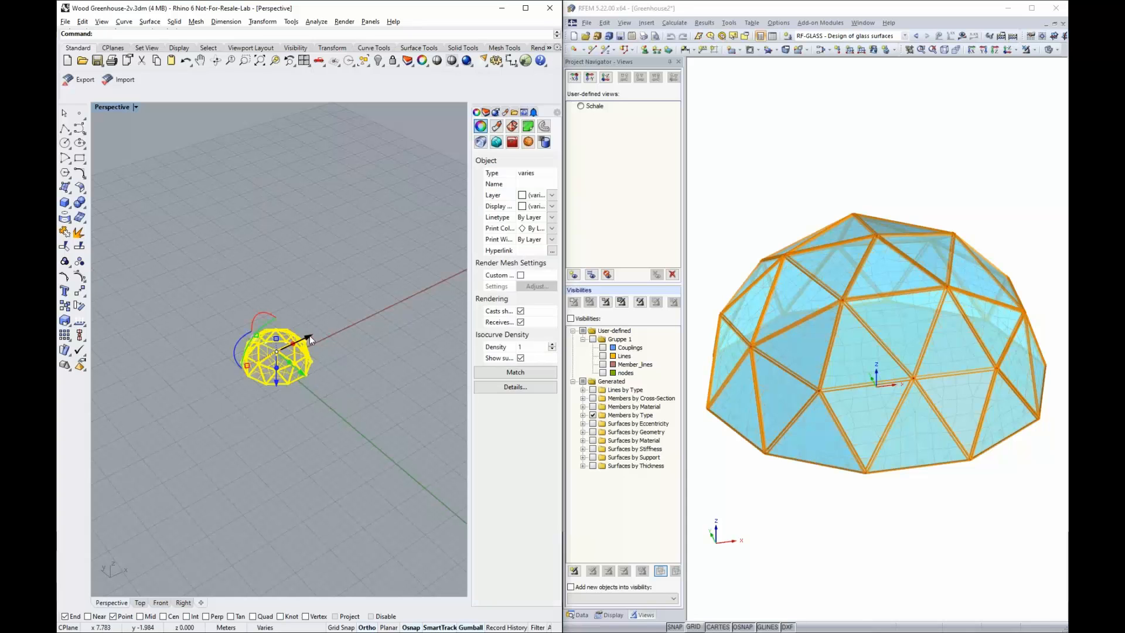
{"action": "left_click_drag", "start_coordinate": [310, 336], "coordinate": [365, 297]}
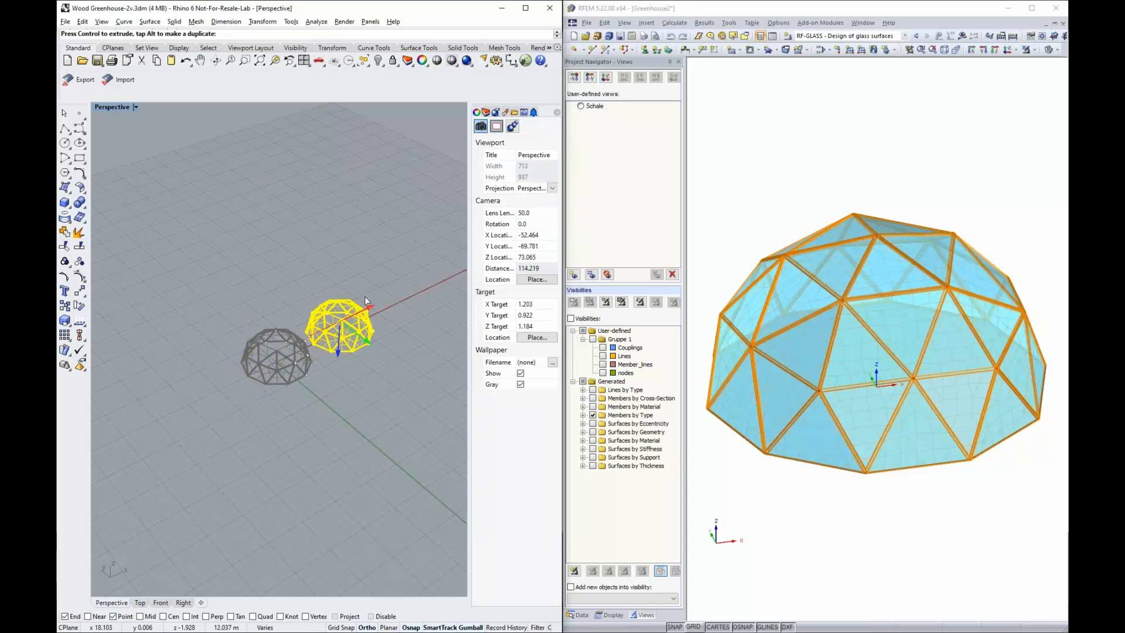
{"action": "left_click", "coordinate": [373, 414]}
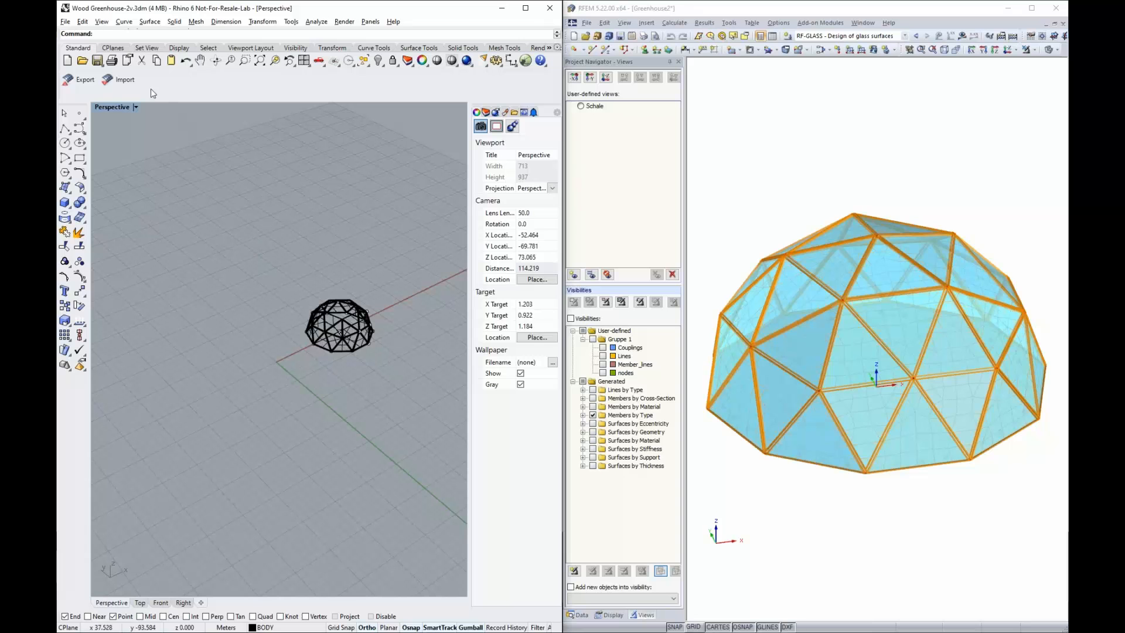
- Import the greenhouse model from RFEM into Rhino beside the moved dome and show the Perspective view shaded
{"action": "left_click", "coordinate": [119, 79]}
{"action": "scroll", "coordinate": [309, 384], "scroll_direction": "up", "scroll_amount": 2}
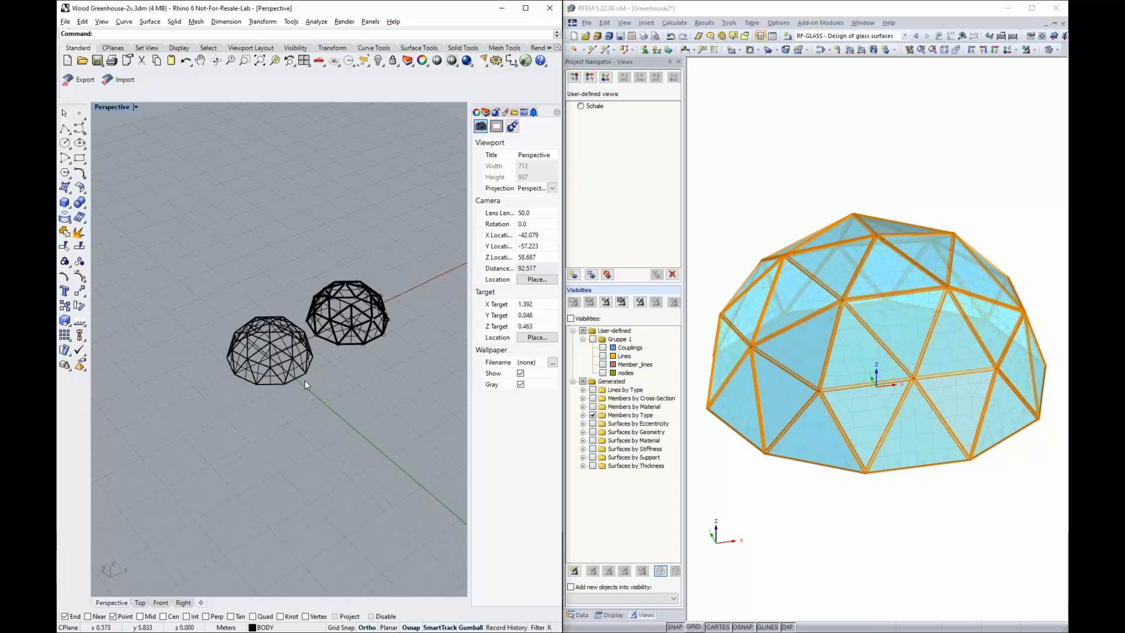
{"action": "scroll", "coordinate": [304, 381], "scroll_direction": "up", "scroll_amount": 5}
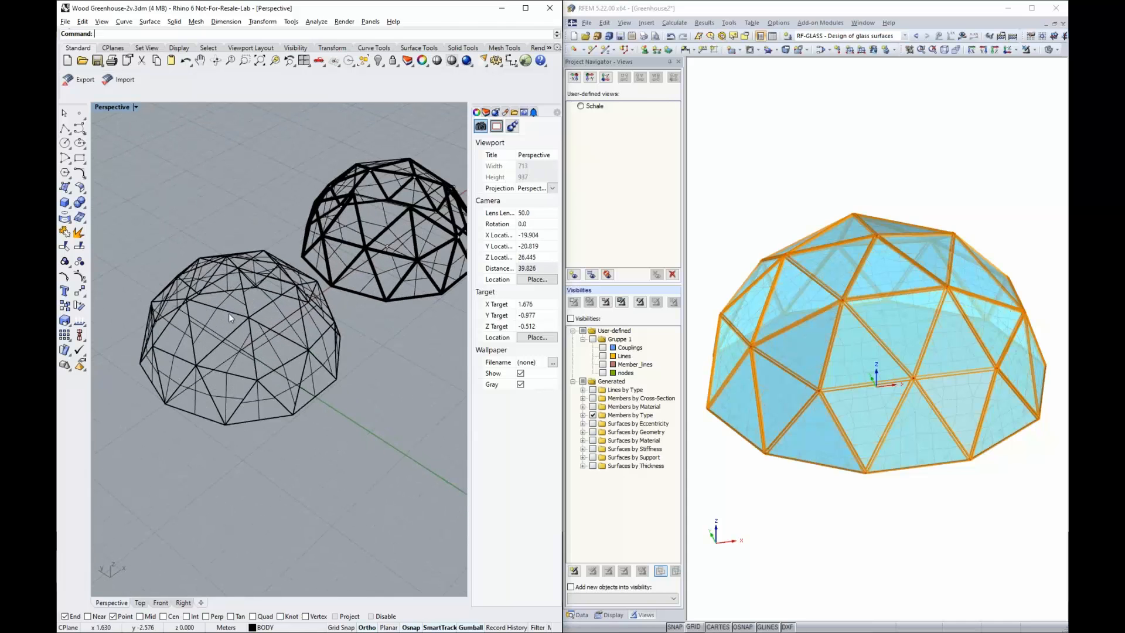
{"action": "right_click_drag", "start_coordinate": [405, 348], "coordinate": [375, 324]}
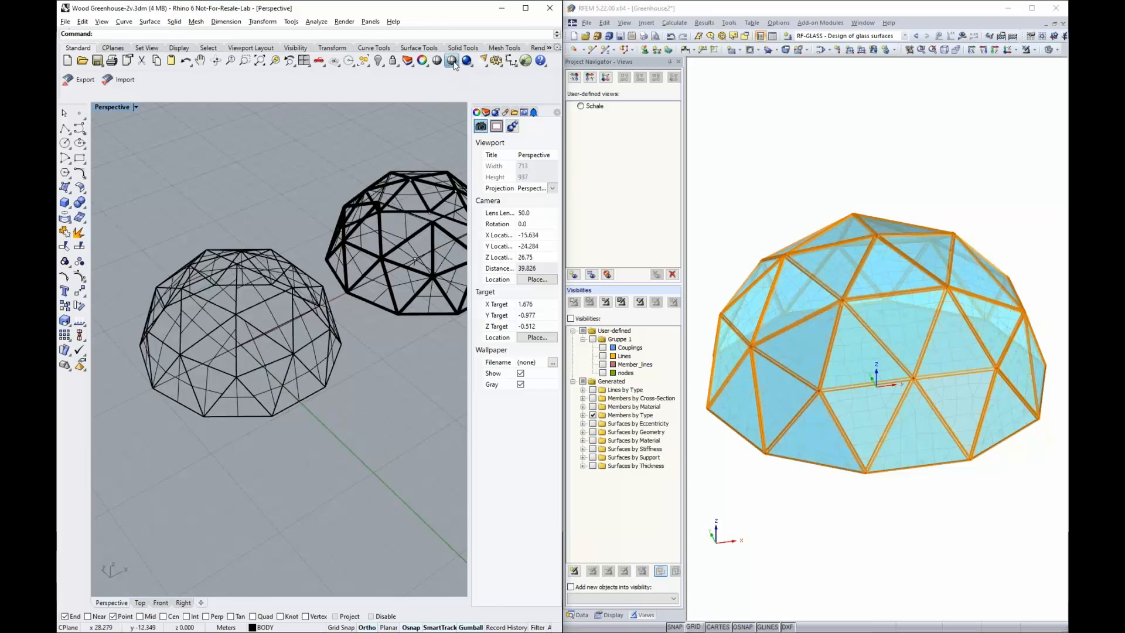
{"action": "left_click", "coordinate": [452, 61]}
{"action": "scroll", "coordinate": [324, 356], "scroll_direction": "up", "scroll_amount": 3}
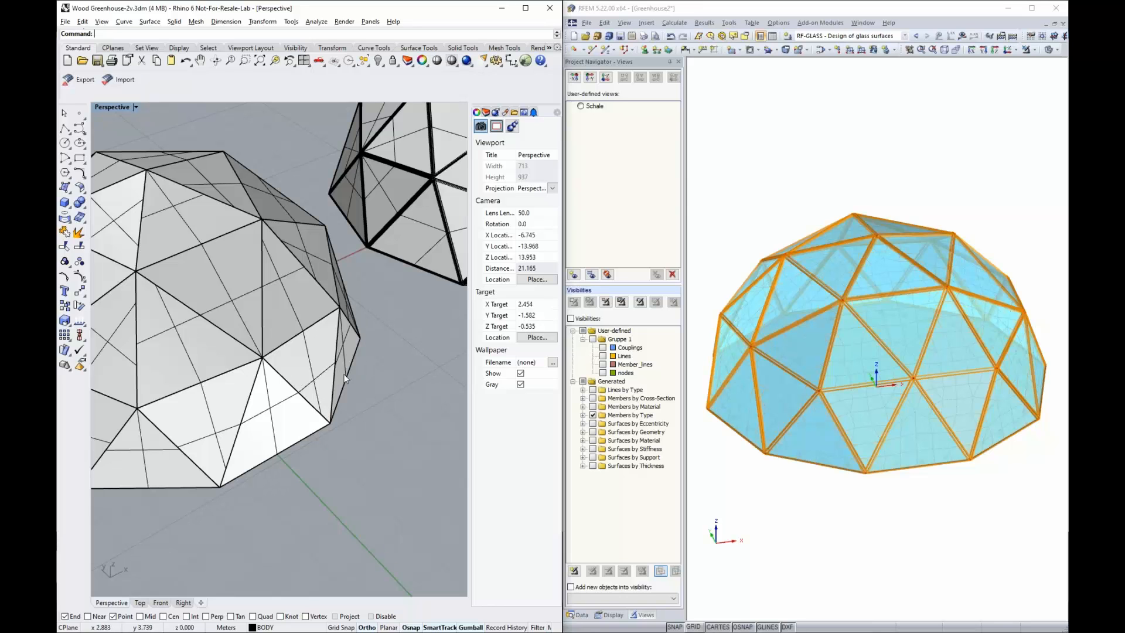
- Display the RFEM greenhouse as a wireframe and compare it with the two domes in Rhino
{"action": "left_click", "coordinate": [992, 106]}
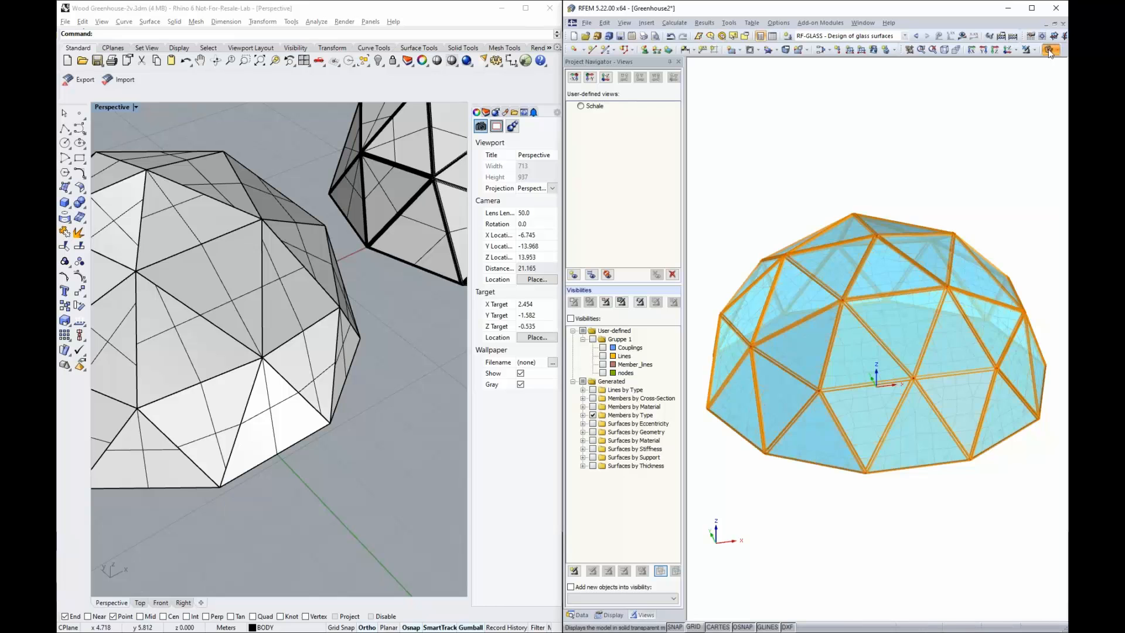
{"action": "left_click", "coordinate": [1049, 50]}
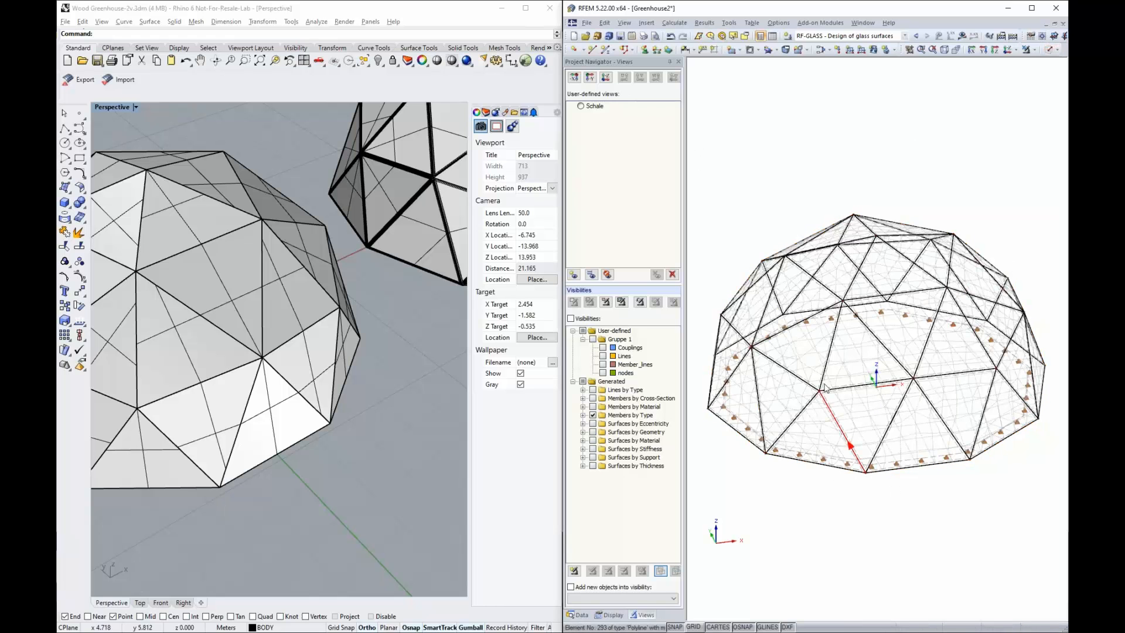
{"action": "scroll", "coordinate": [825, 387], "scroll_direction": "up", "scroll_amount": 3}
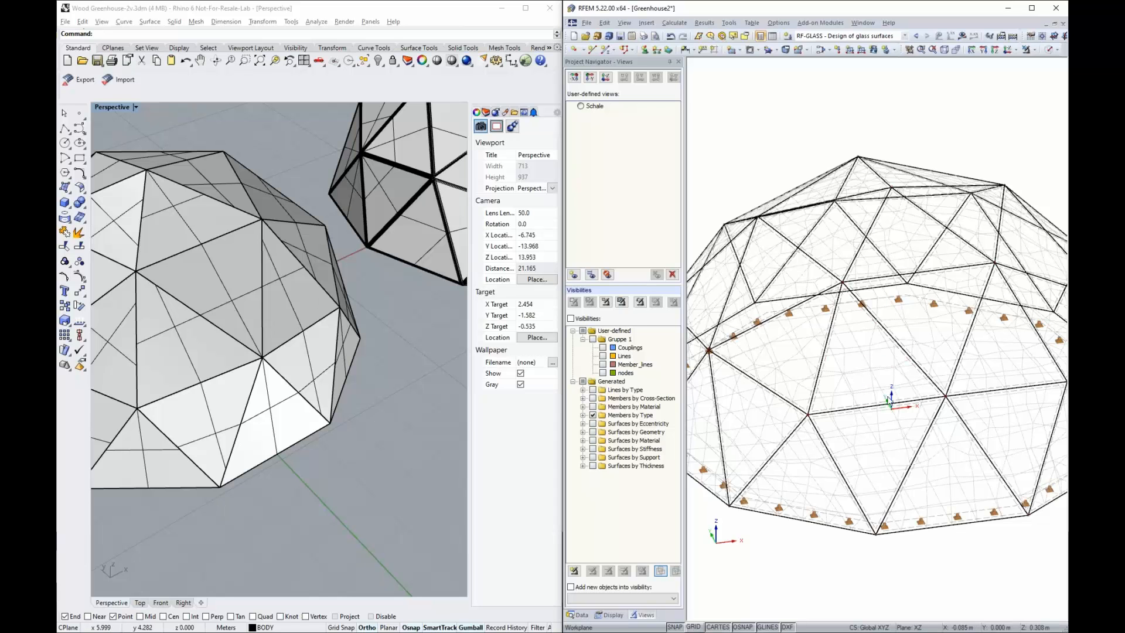
{"action": "scroll", "coordinate": [891, 403], "scroll_direction": "down", "scroll_amount": 3}
{"action": "scroll", "coordinate": [388, 459], "scroll_direction": "down", "scroll_amount": 5}
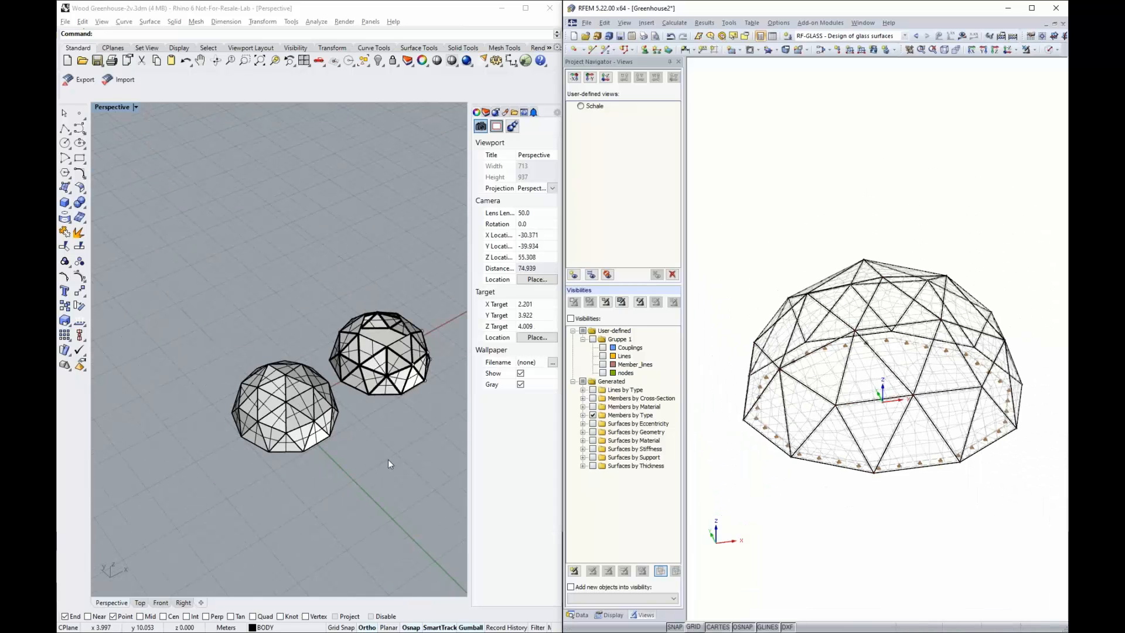
{"action": "scroll", "coordinate": [407, 461], "scroll_direction": "up", "scroll_amount": 3}
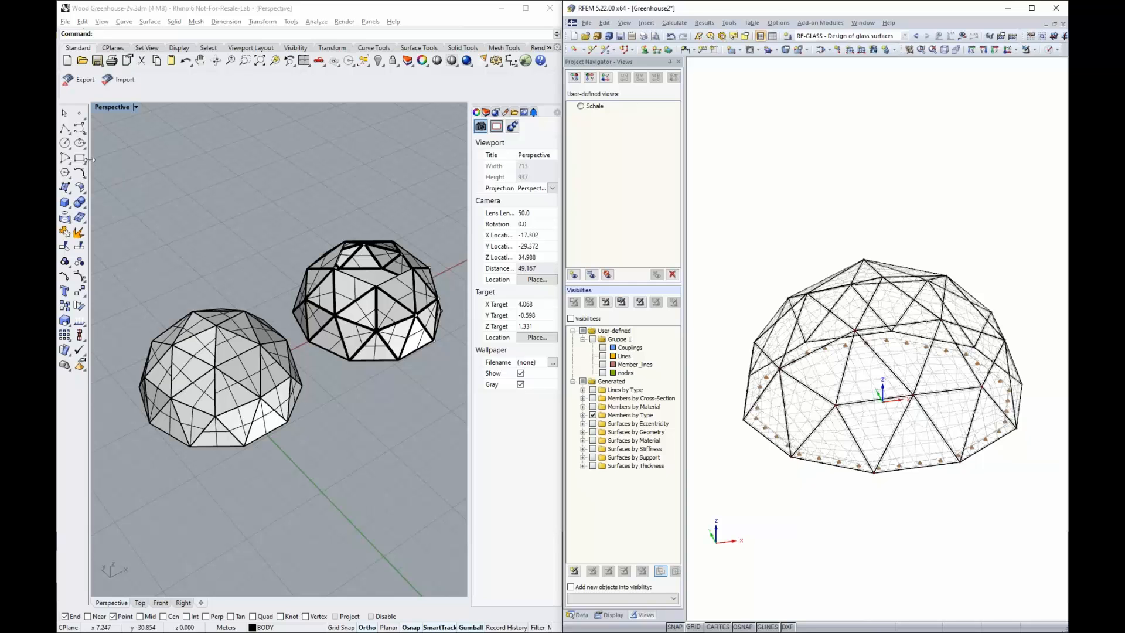
- Switch to the PowerPoint presentation and advance to the Grasshopper feature overview slide
{"action": "key", "text": "alt+Tab"}
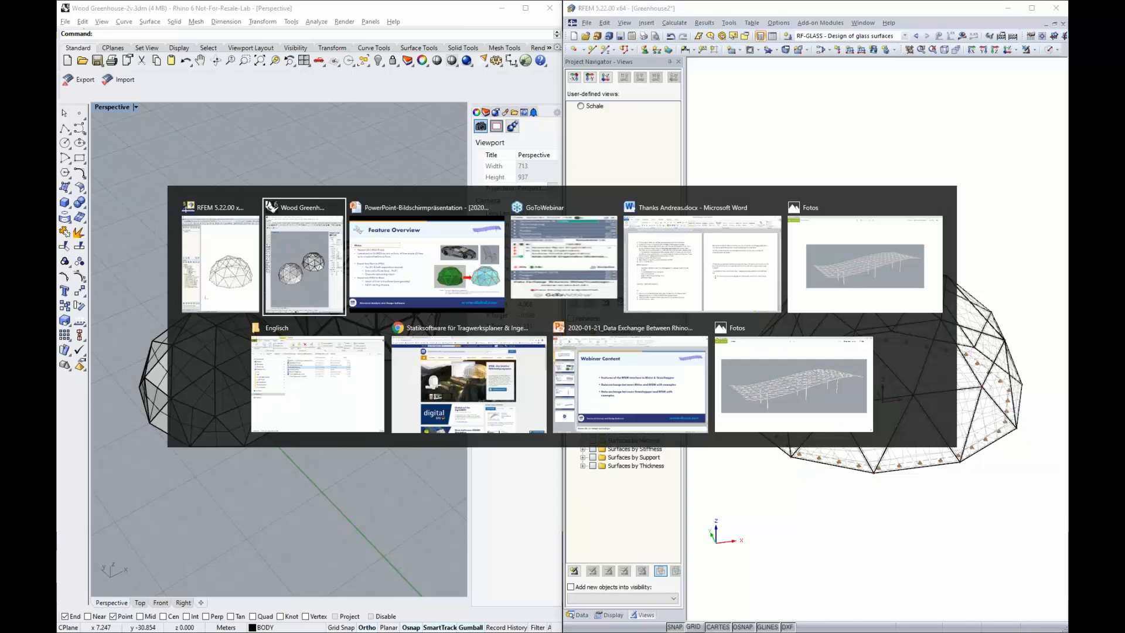
{"action": "key", "text": "alt+Tab"}
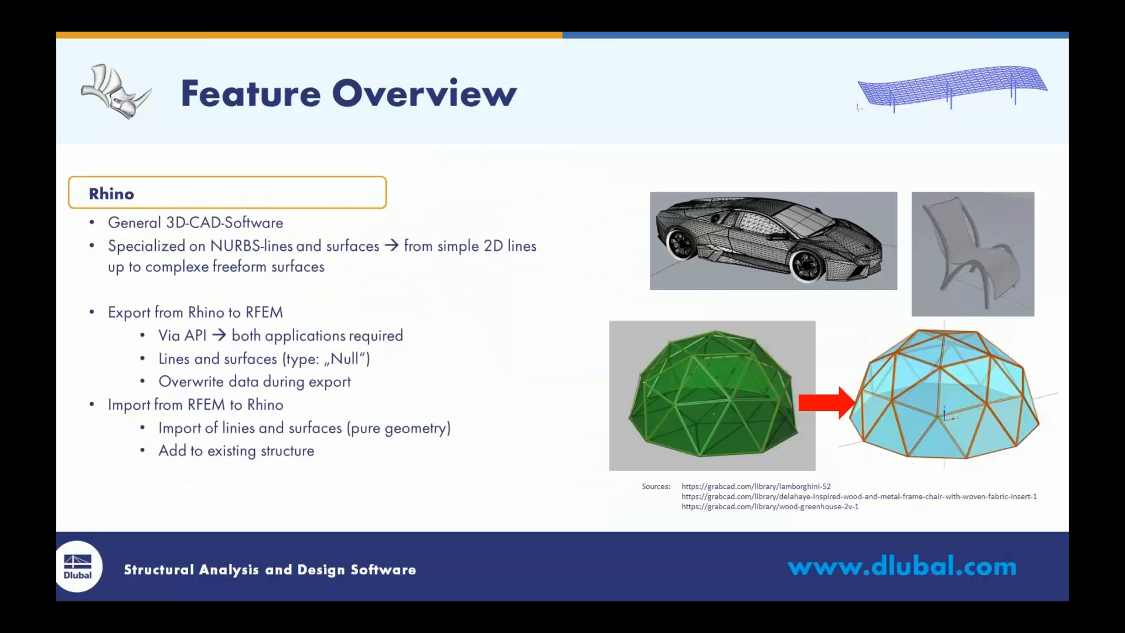
{"action": "key", "text": "Right"}
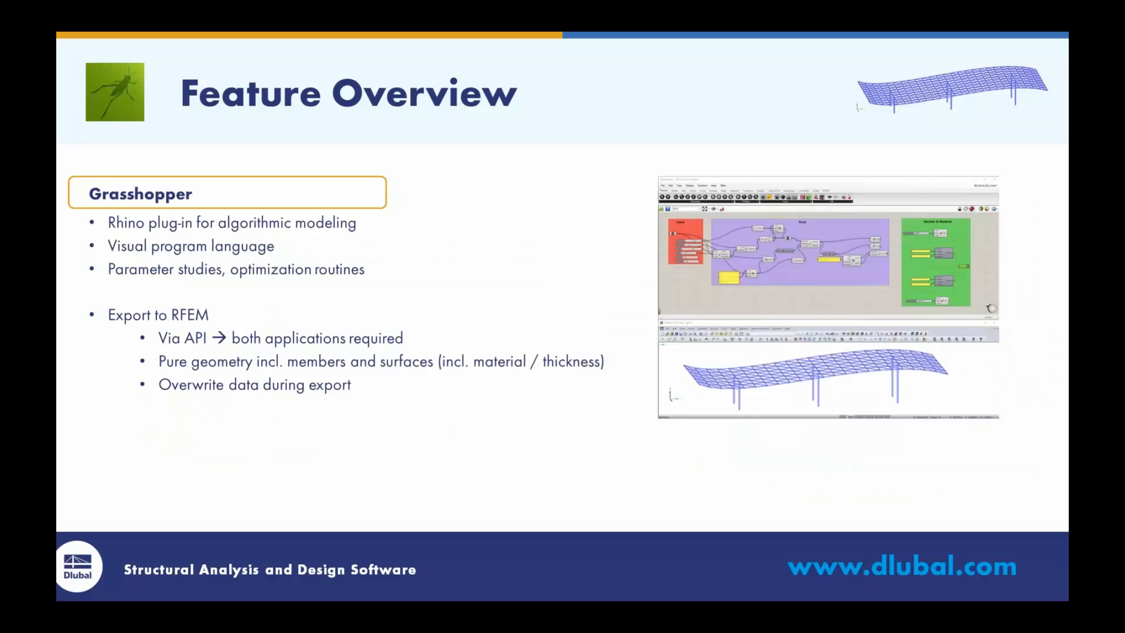
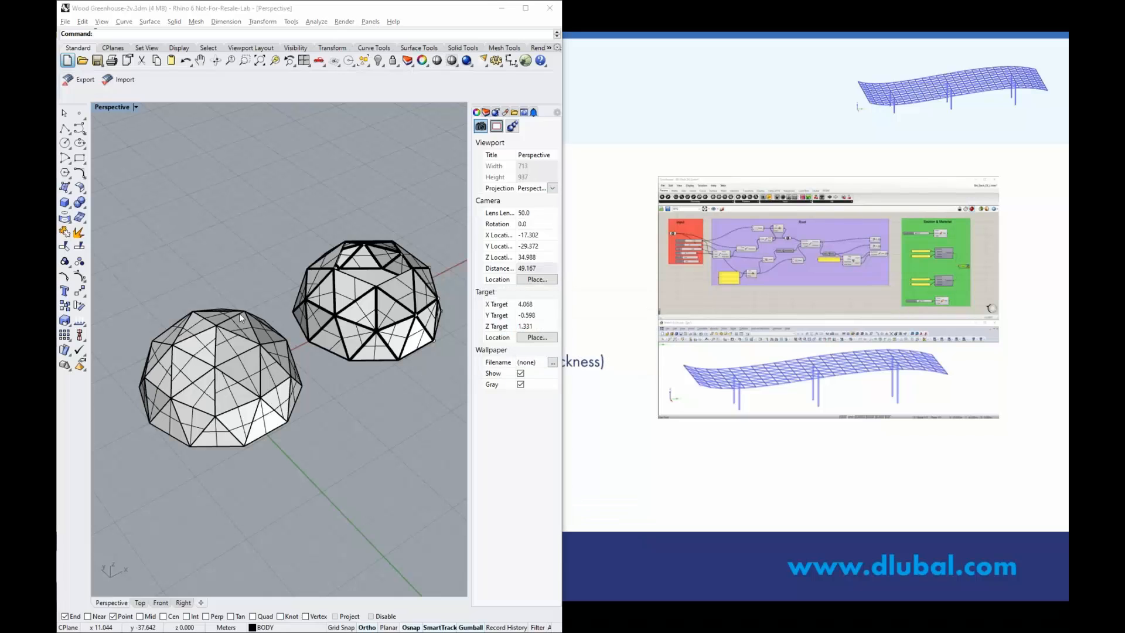
- Start a new Rhino document from a template and open Grasshopper beside a maximized Perspective viewport
{"action": "double_click", "coordinate": [233, 150]}
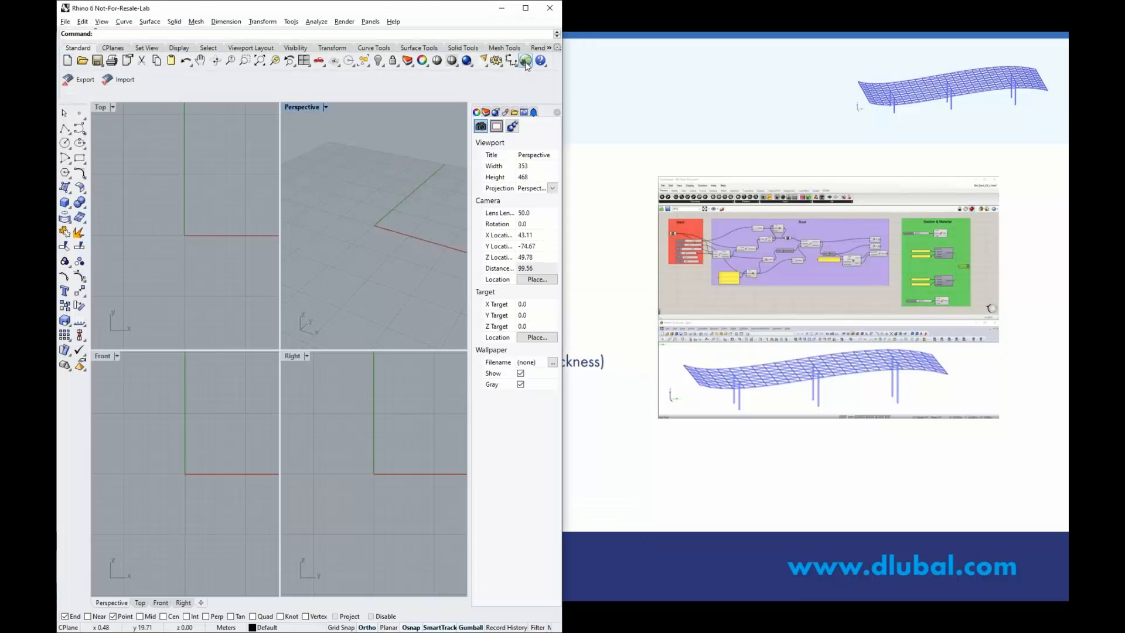
{"action": "left_click", "coordinate": [526, 60]}
{"action": "left_click_drag", "start_coordinate": [446, 16], "coordinate": [1066, 69]}
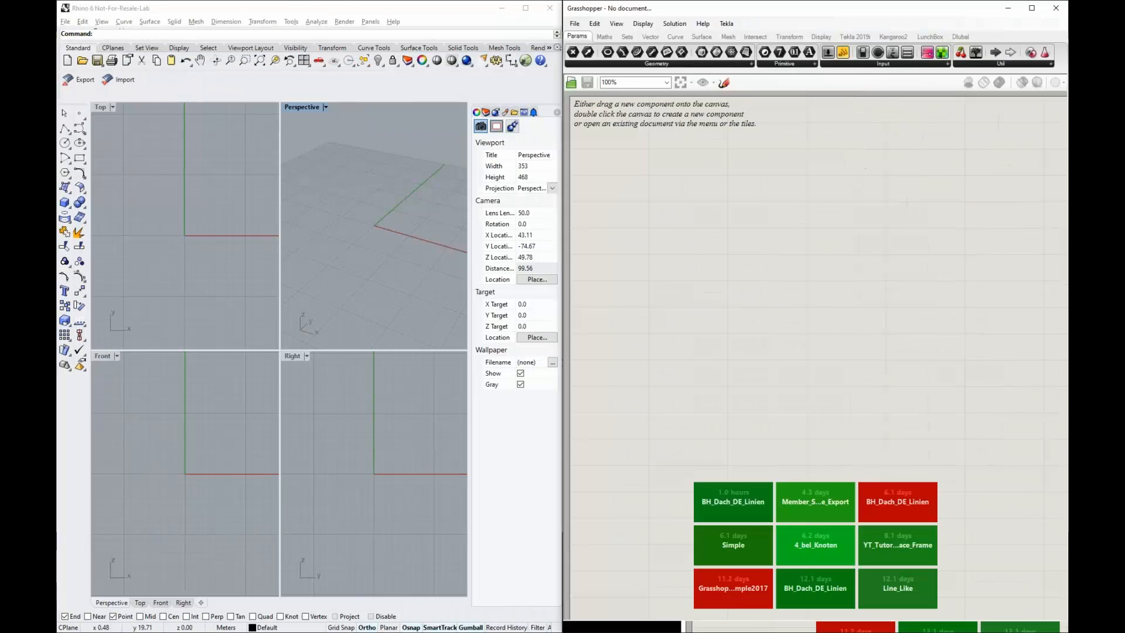
{"action": "double_click", "coordinate": [302, 107]}
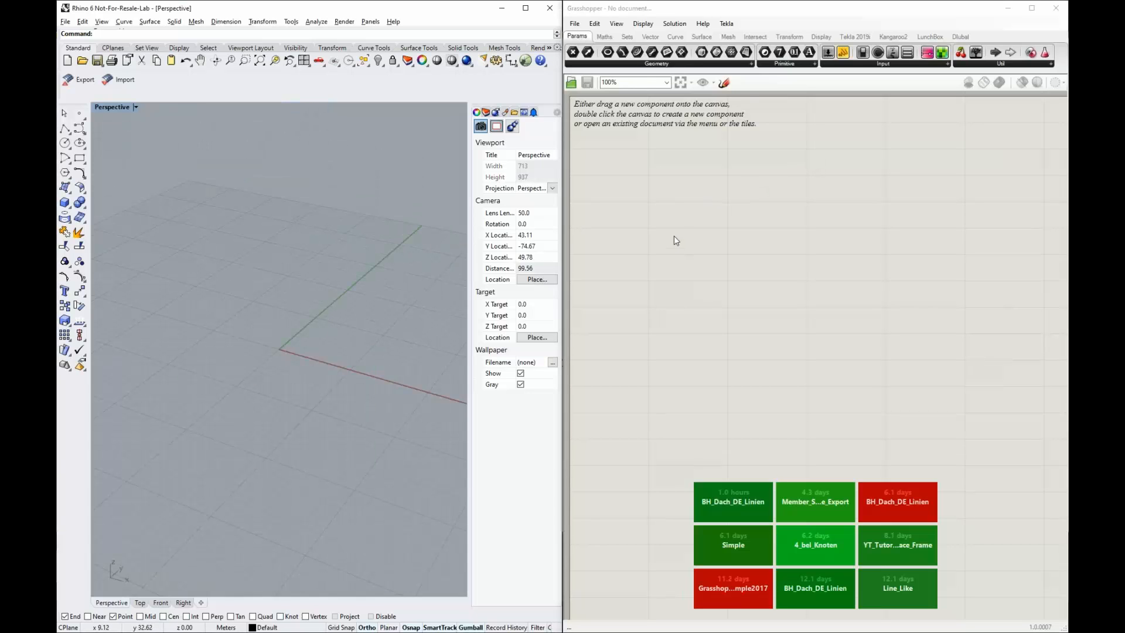
- Browse Grasshopper's Maths, Sets, Vector and Params component categories, including the Geometry and Primitive parameters
{"action": "scroll", "coordinate": [616, 349], "scroll_direction": "down", "scroll_amount": 4}
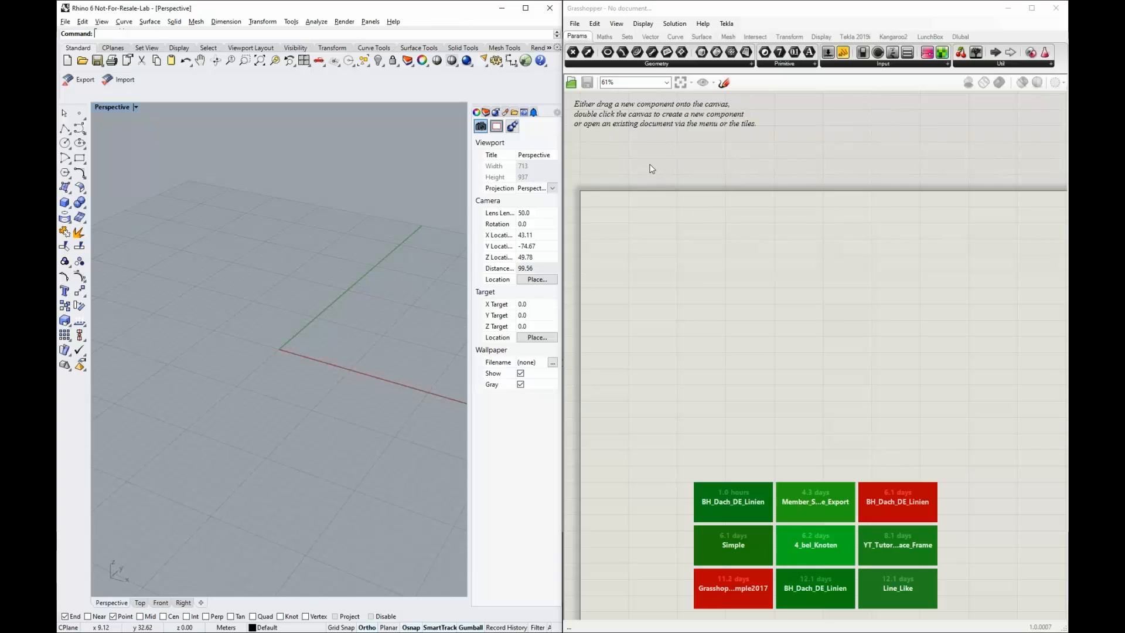
{"action": "left_click", "coordinate": [606, 36]}
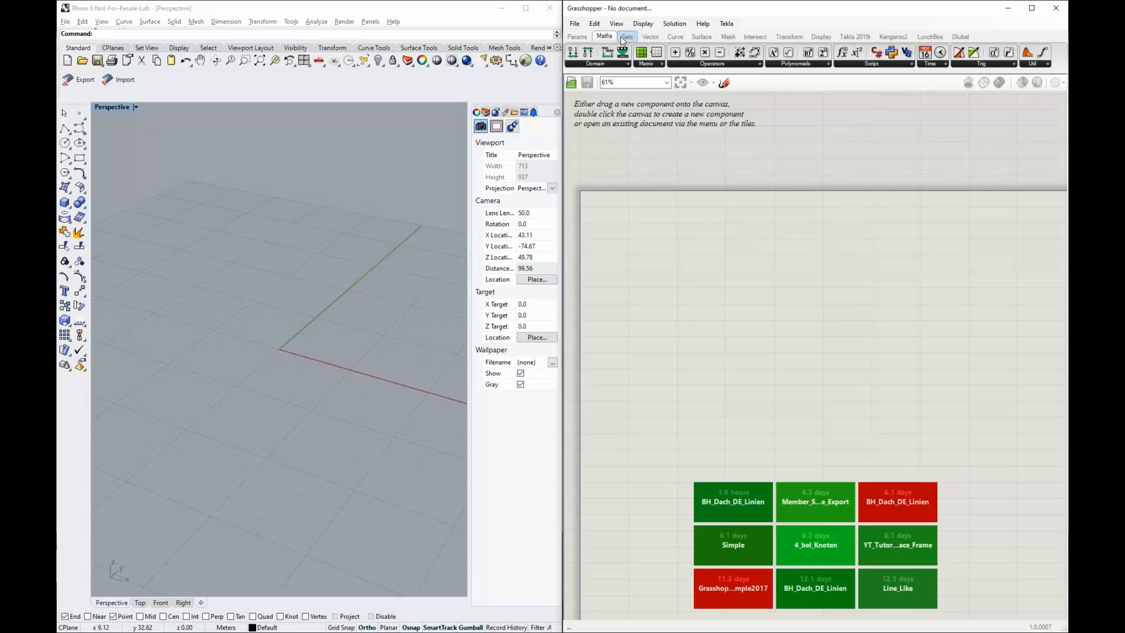
{"action": "left_click", "coordinate": [630, 39]}
{"action": "left_click", "coordinate": [651, 38]}
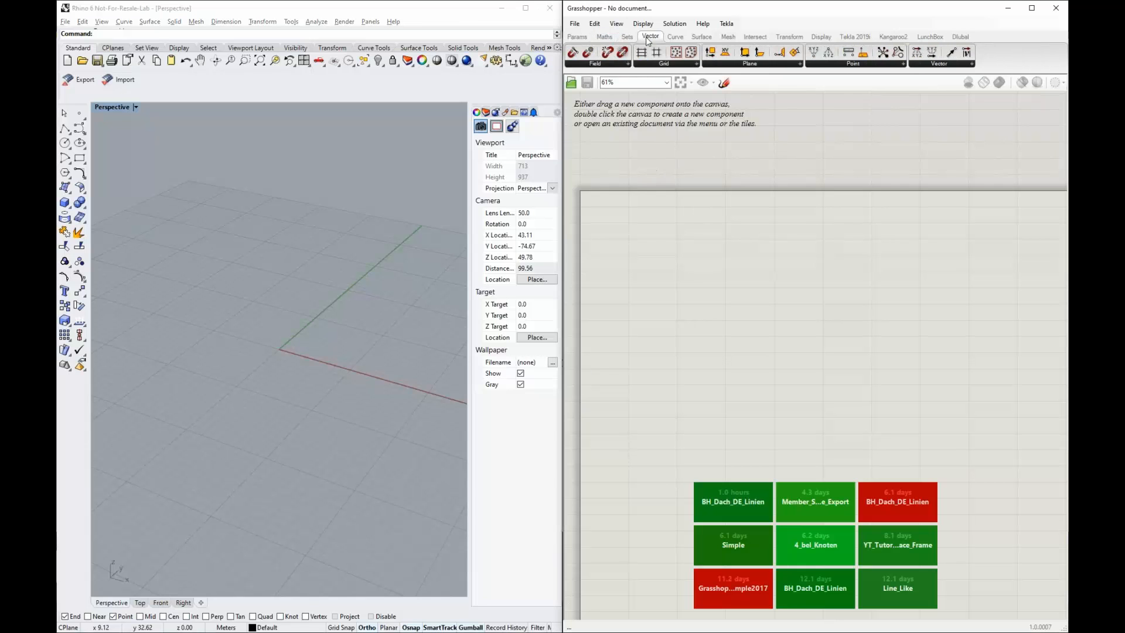
{"action": "left_click", "coordinate": [578, 38]}
{"action": "left_click", "coordinate": [612, 64]}
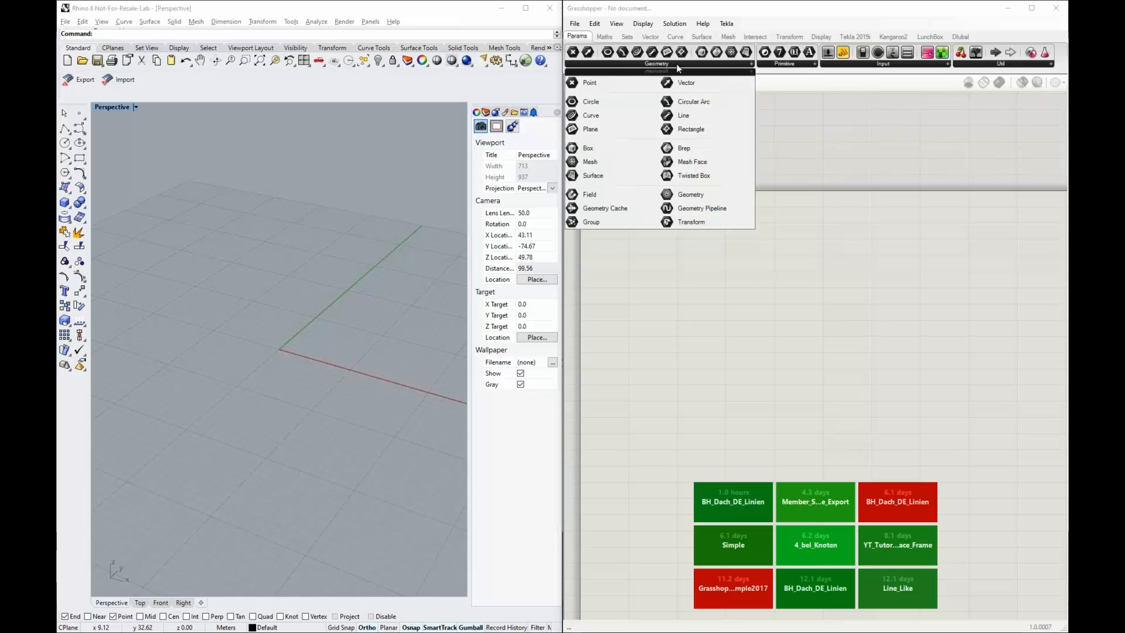
{"action": "left_click", "coordinate": [792, 66]}
{"action": "left_click", "coordinate": [788, 65]}
{"action": "left_click", "coordinate": [735, 65]}
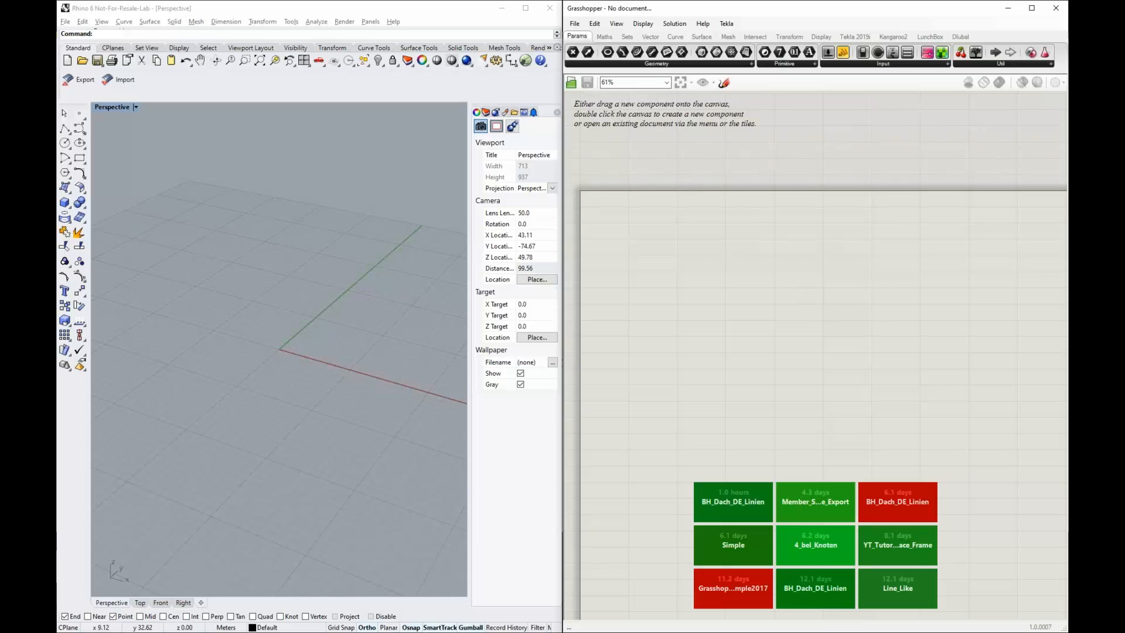
- Place a Construct Point component near the upper edge of the empty Grasshopper canvas
{"action": "left_click", "coordinate": [652, 37]}
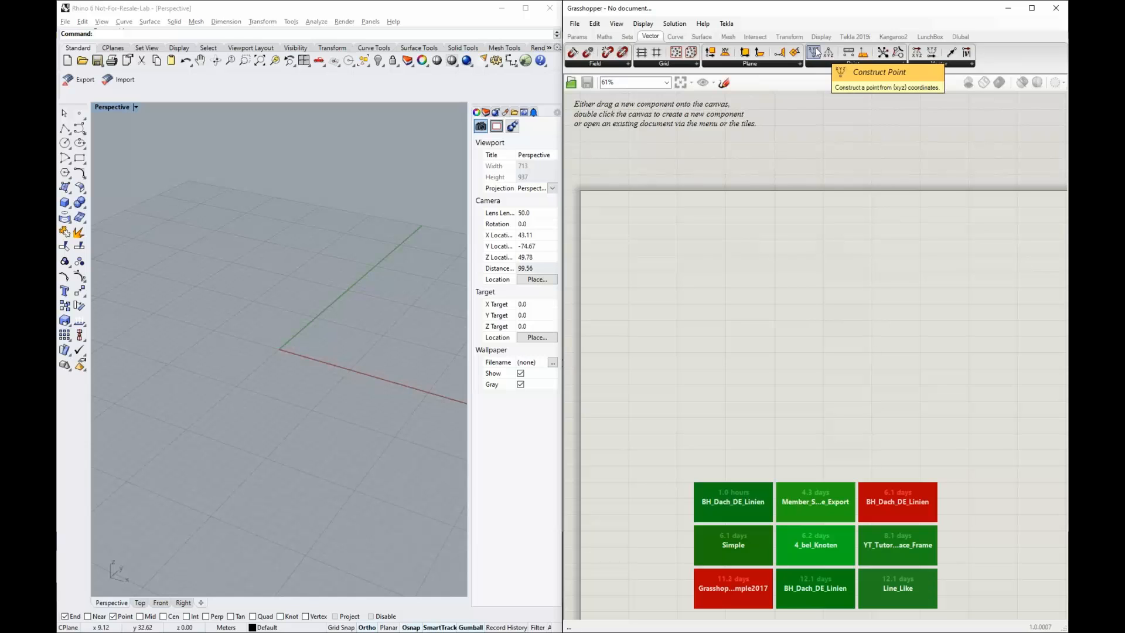
{"action": "left_click_drag", "start_coordinate": [817, 53], "coordinate": [681, 246]}
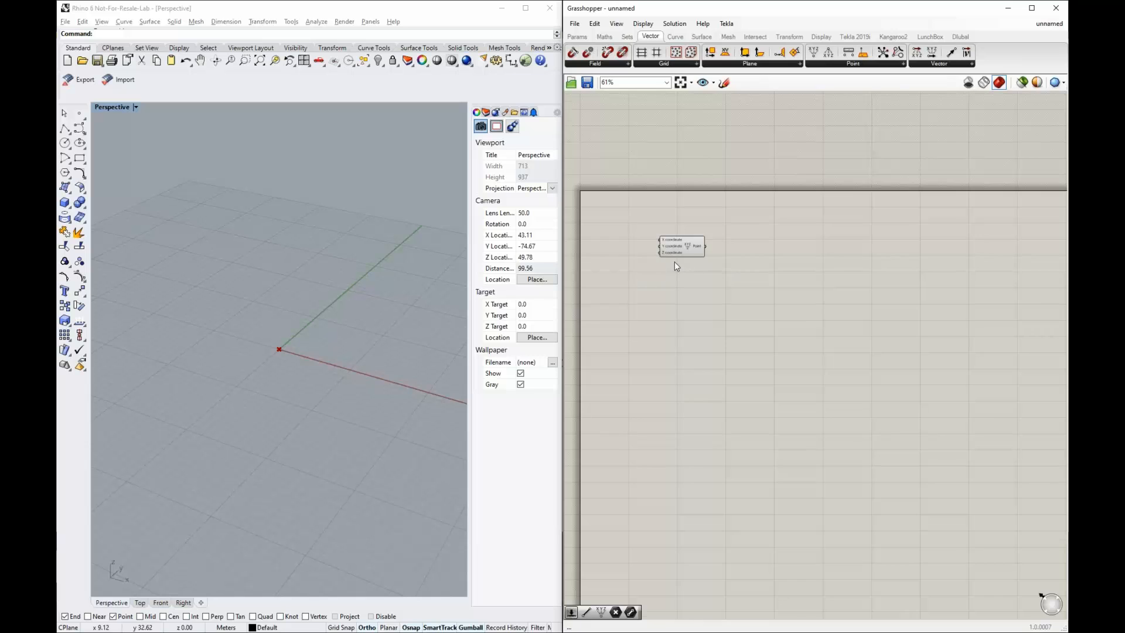
{"action": "scroll", "coordinate": [674, 261], "scroll_direction": "up", "scroll_amount": 5}
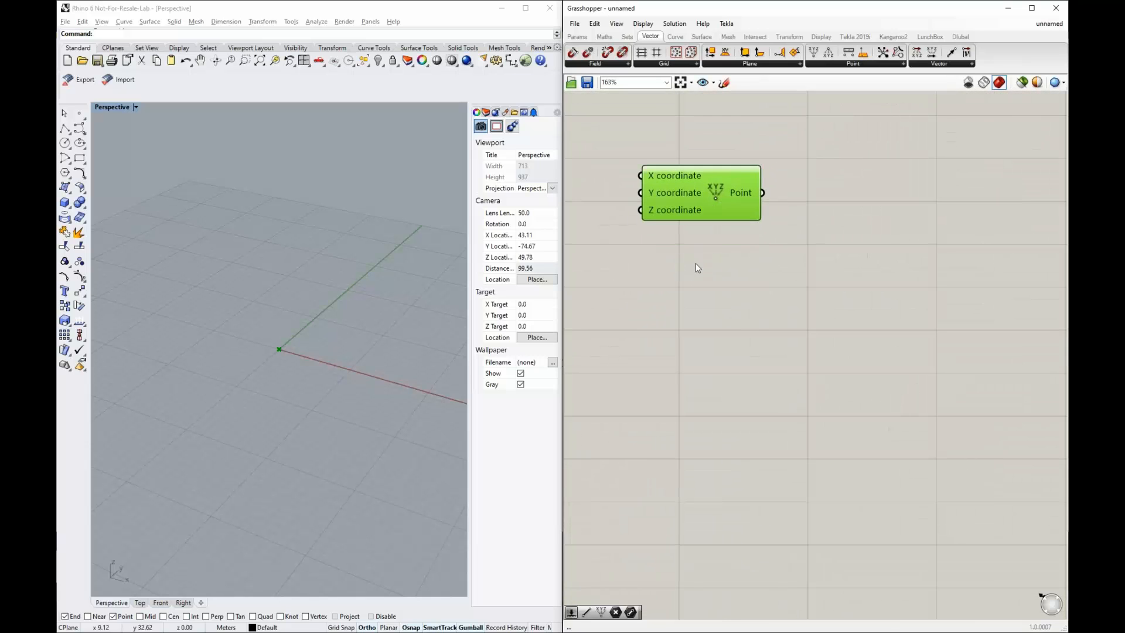
{"action": "scroll", "coordinate": [695, 263], "scroll_direction": "down", "scroll_amount": 3}
{"action": "left_click", "coordinate": [703, 235]}
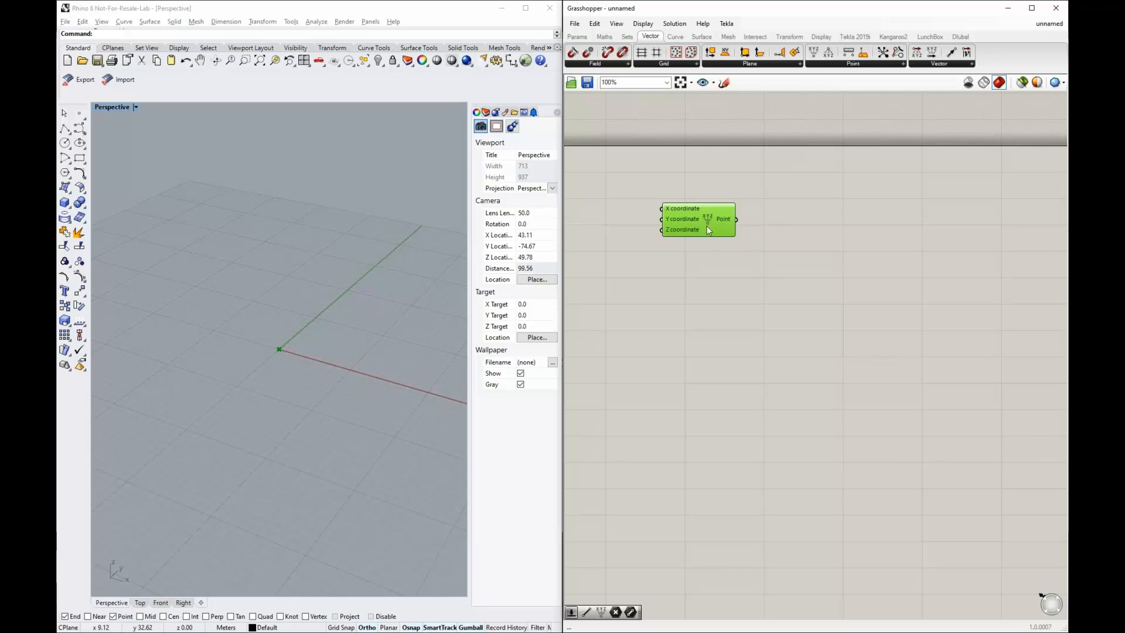
- Duplicate the Construct Point component twice and arrange the three components in a column
{"action": "scroll", "coordinate": [725, 205], "scroll_direction": "down", "scroll_amount": 2}
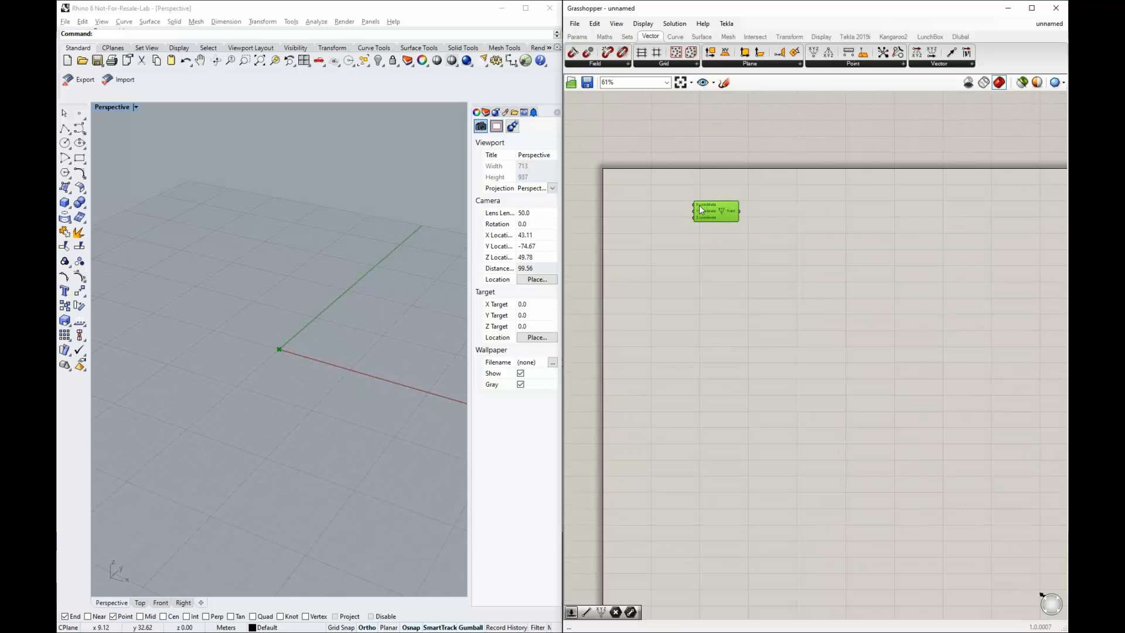
{"action": "left_click_drag", "start_coordinate": [737, 221], "coordinate": [715, 292]}
{"action": "key", "text": "ctrl+c"}
{"action": "key", "text": "ctrl+v"}
{"action": "key", "text": "ctrl+v"}
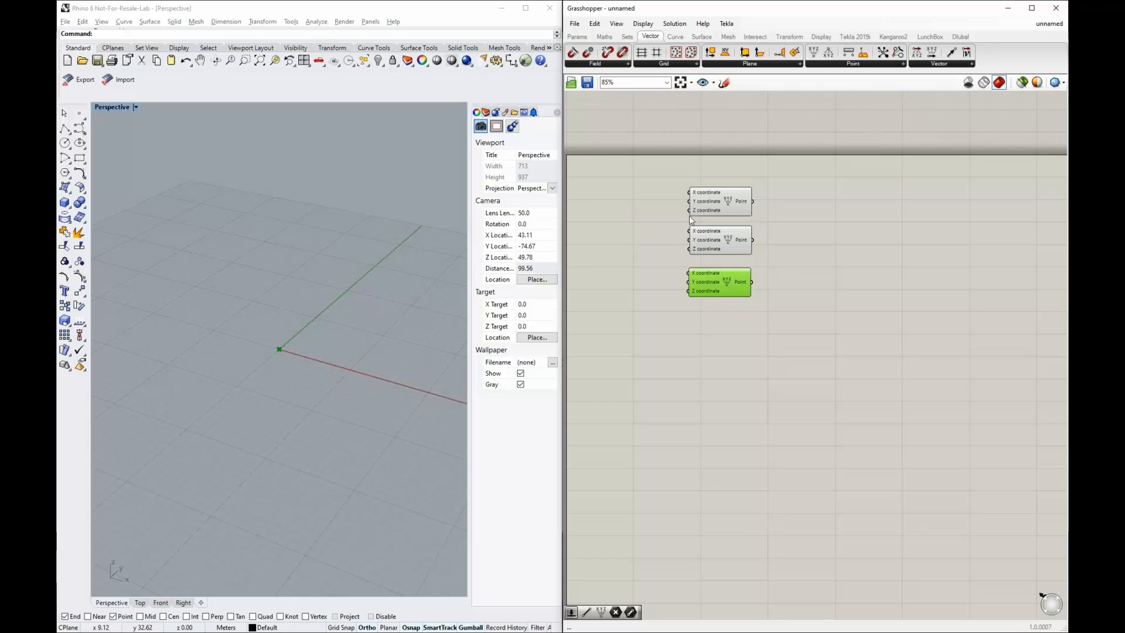
{"action": "scroll", "coordinate": [678, 214], "scroll_direction": "up", "scroll_amount": 3}
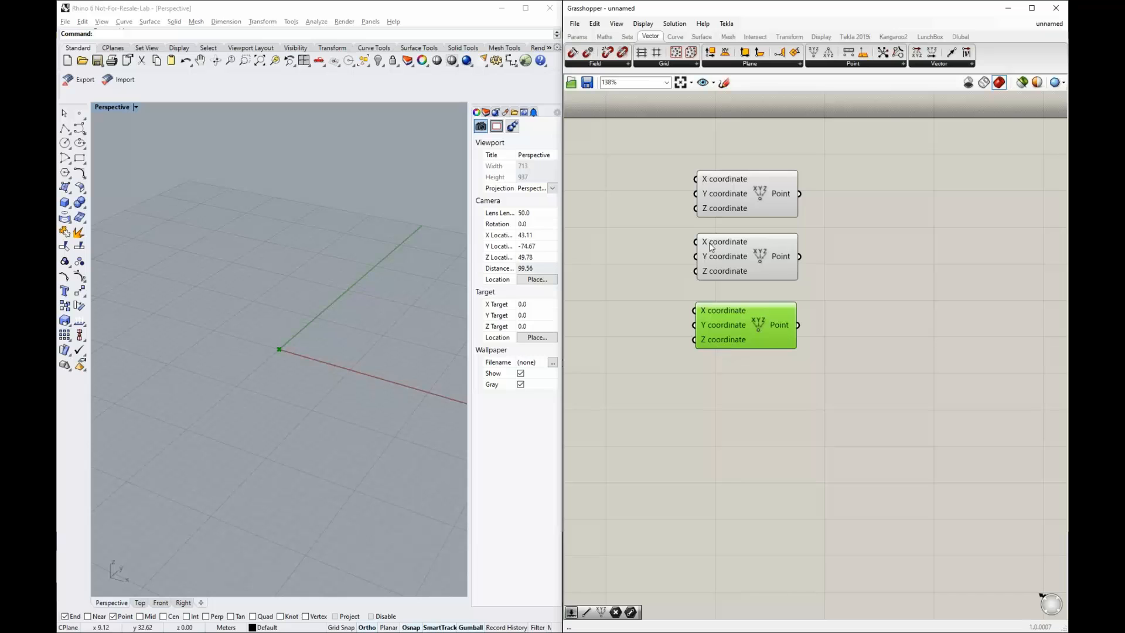
- Set the X coordinate of the middle Construct Point component to 3 and check its point in the Rhino viewport
{"action": "right_click", "coordinate": [708, 245]}
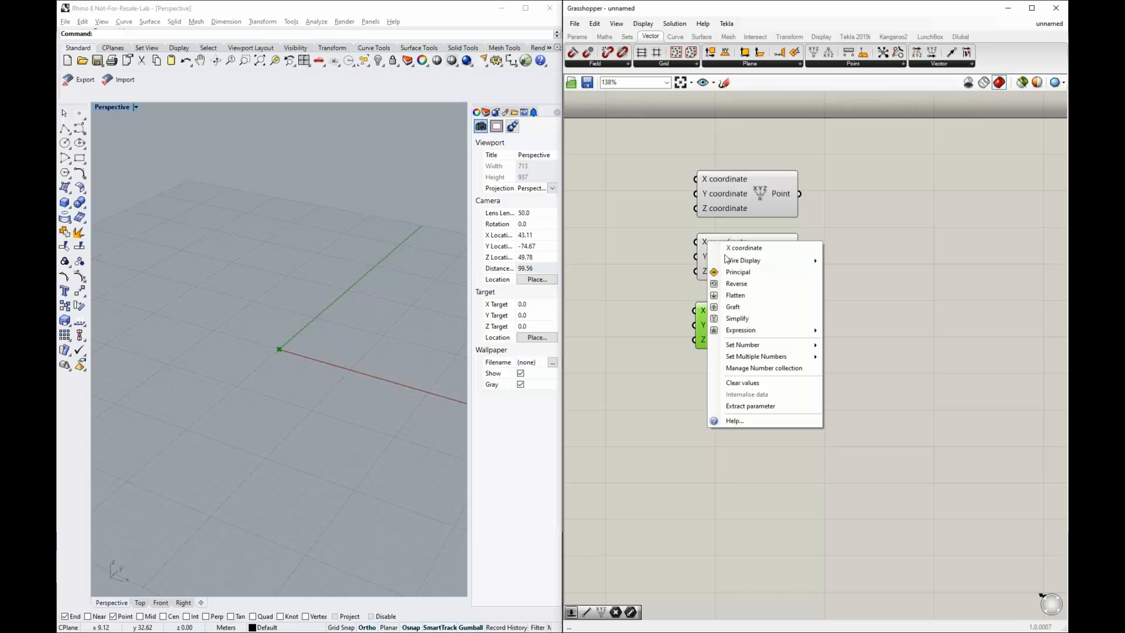
{"action": "mouse_move", "coordinate": [754, 346]}
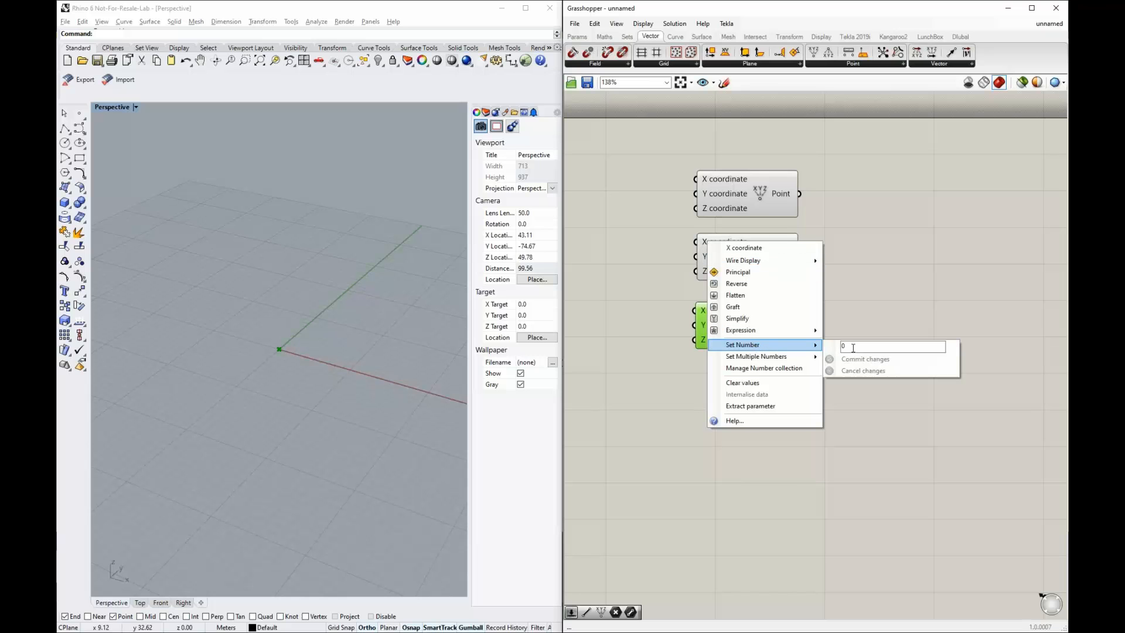
{"action": "left_click_drag", "start_coordinate": [855, 346], "coordinate": [831, 345]}
{"action": "type", "text": "3"}
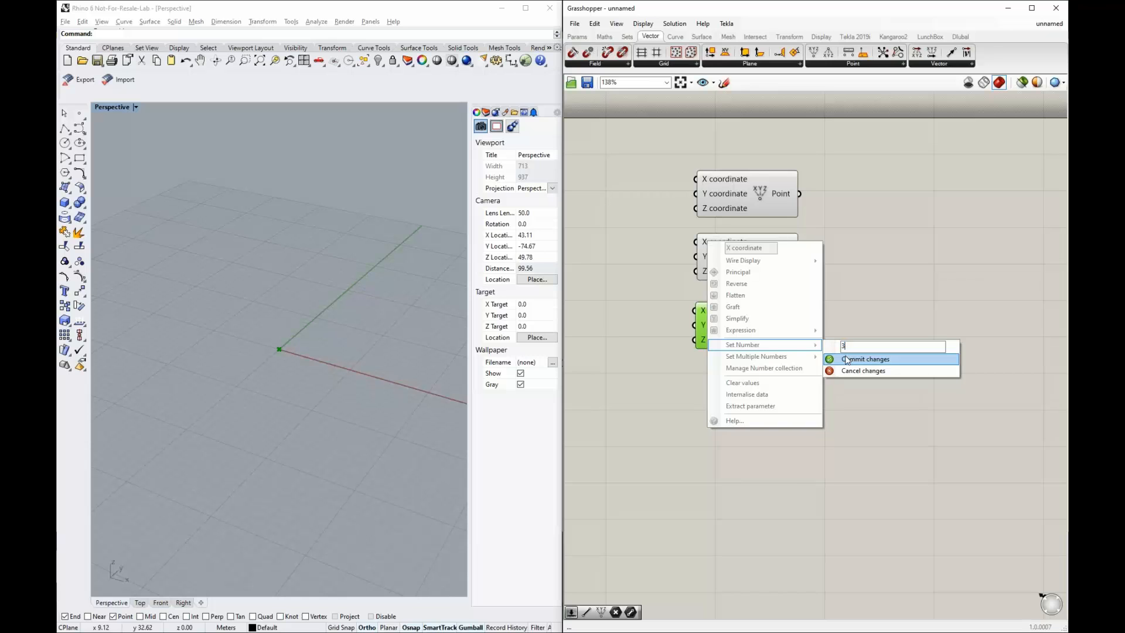
{"action": "left_click", "coordinate": [845, 359]}
{"action": "left_click", "coordinate": [818, 280]}
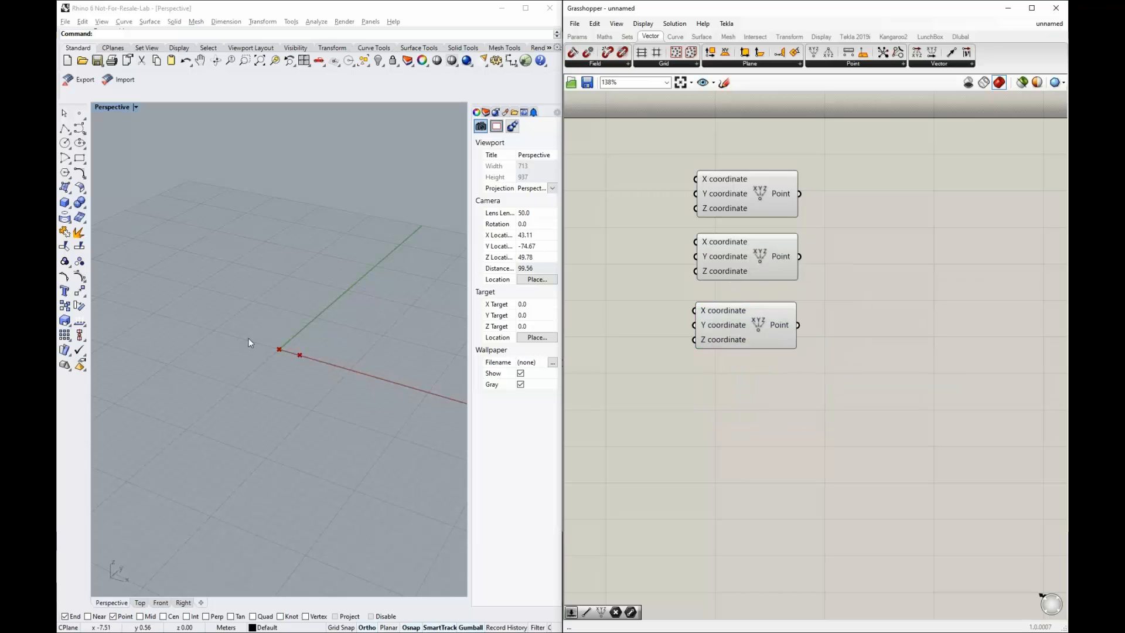
{"action": "scroll", "coordinate": [315, 361], "scroll_direction": "up", "scroll_amount": 8}
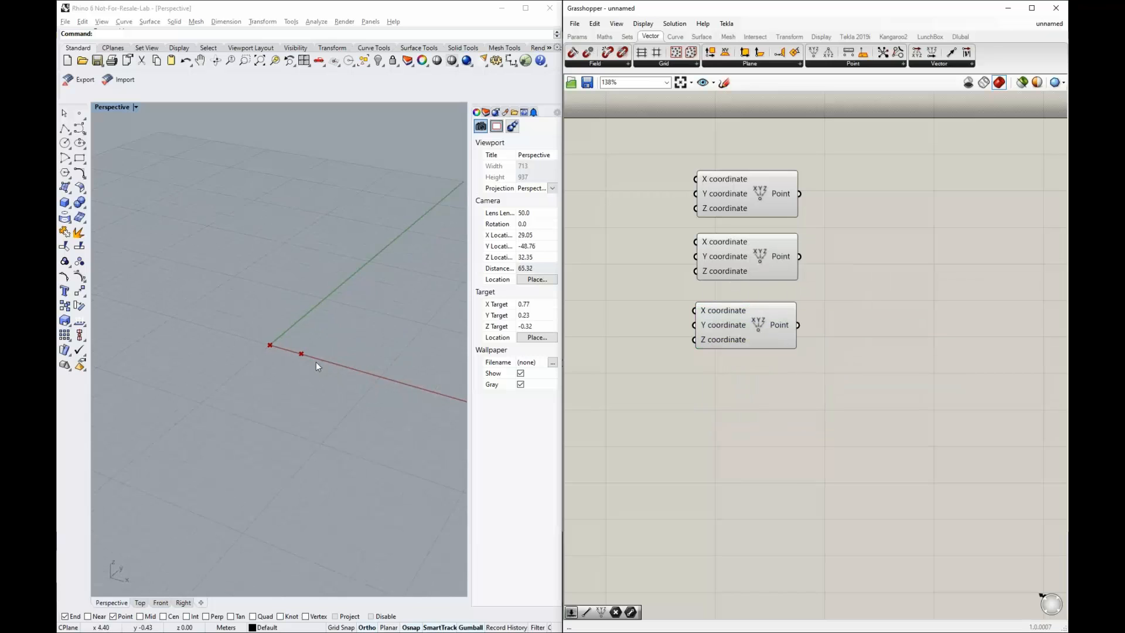
{"action": "left_click", "coordinate": [747, 259]}
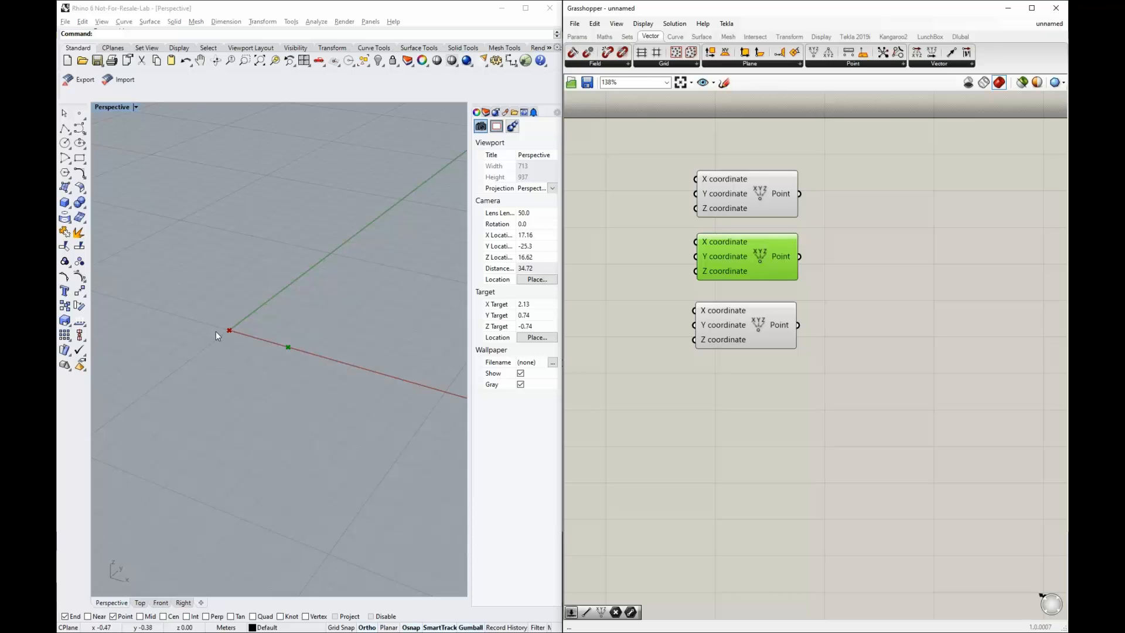
{"action": "scroll", "coordinate": [243, 369], "scroll_direction": "down", "scroll_amount": 5}
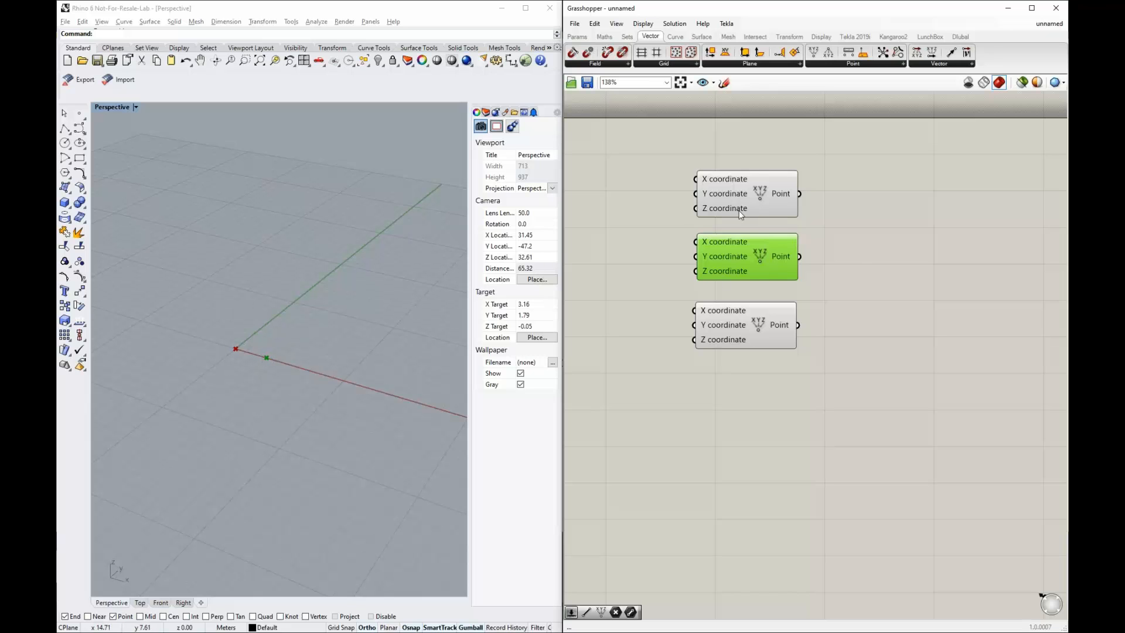
{"action": "left_click", "coordinate": [635, 248]}
- Add a number slider with an upper limit of 10, connect it to the middle Construct Point's X coordinate, and set it to 3
{"action": "scroll", "coordinate": [871, 257], "scroll_direction": "down", "scroll_amount": 2}
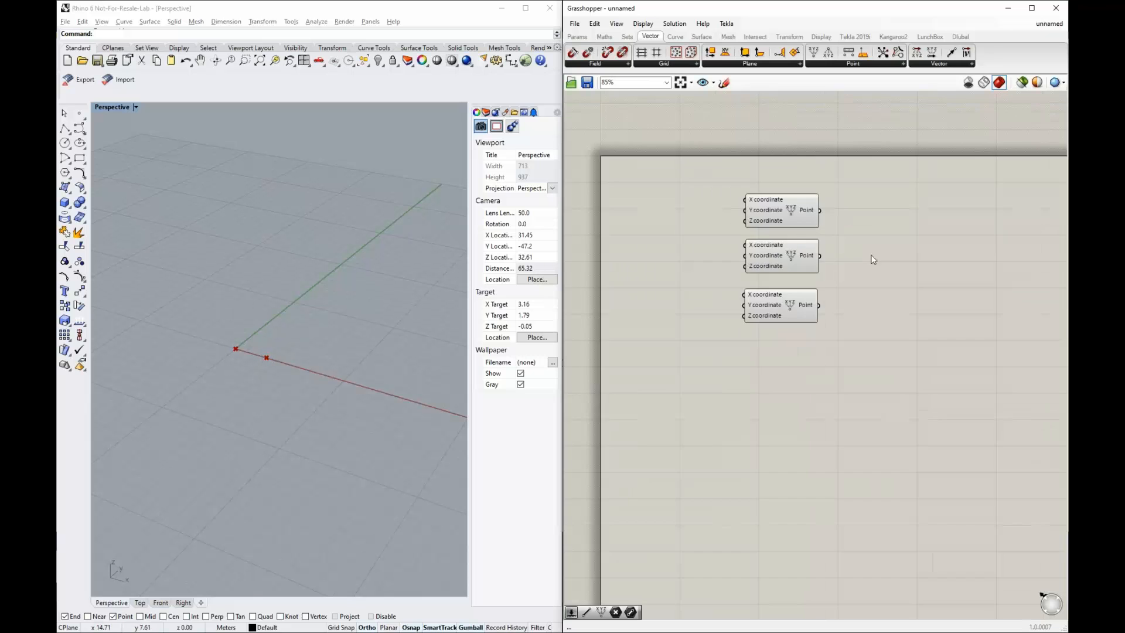
{"action": "scroll", "coordinate": [674, 206], "scroll_direction": "up", "scroll_amount": 2}
{"action": "scroll", "coordinate": [797, 256], "scroll_direction": "down", "scroll_amount": 2}
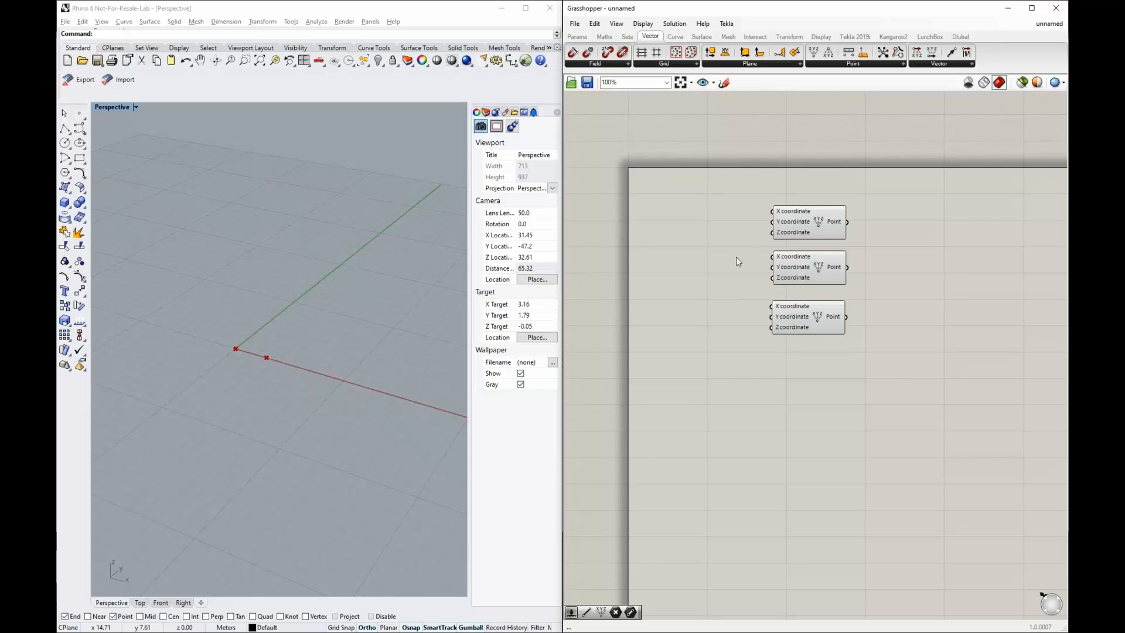
{"action": "double_click", "coordinate": [646, 259]}
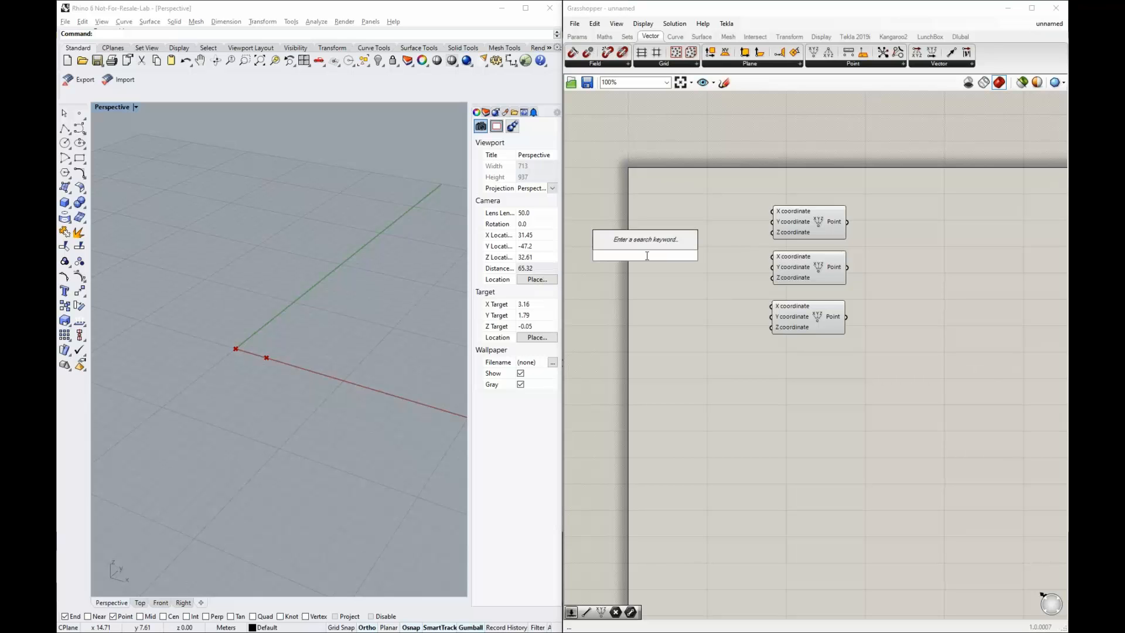
{"action": "type", "text": "10"}
{"action": "key", "text": "Return"}
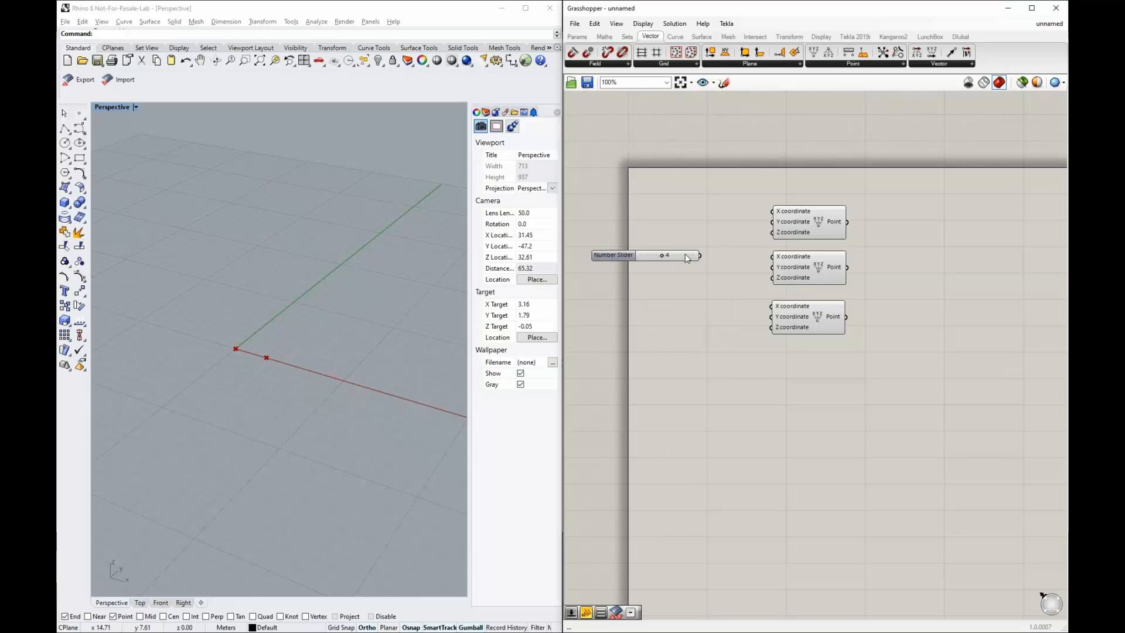
{"action": "left_click_drag", "start_coordinate": [687, 258], "coordinate": [773, 257]}
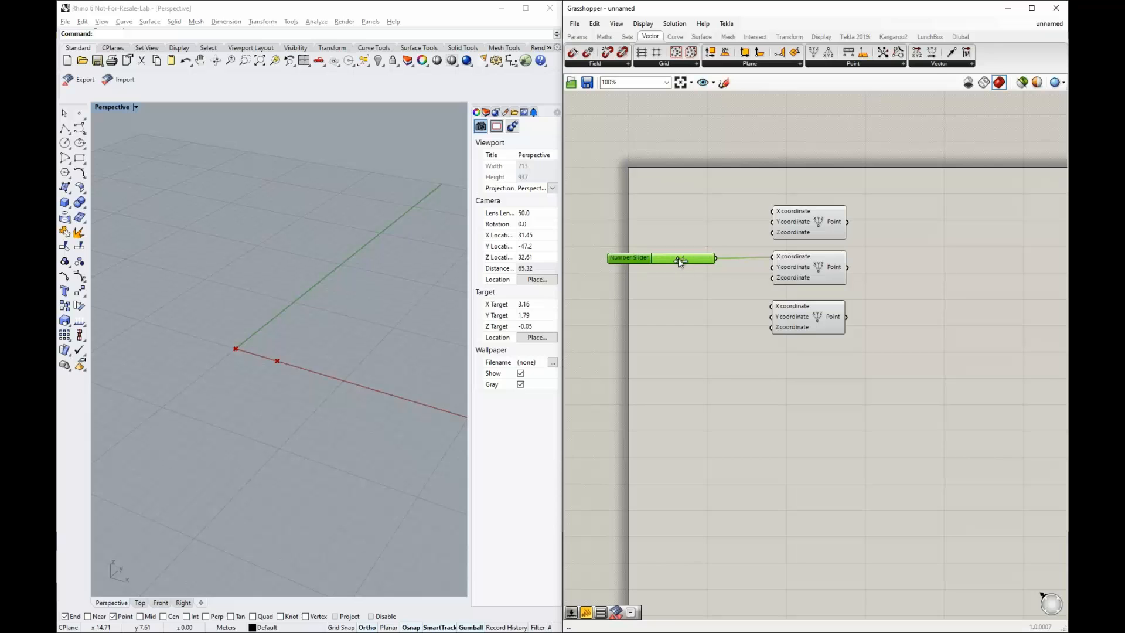
{"action": "left_click_drag", "start_coordinate": [678, 258], "coordinate": [668, 280]}
- Duplicate the number slider and connect the copy to the middle Construct Point's Z coordinate
{"action": "left_click", "coordinate": [643, 284]}
{"action": "left_click", "coordinate": [636, 261]}
{"action": "key", "text": "ctrl+c"}
{"action": "key", "text": "ctrl+v"}
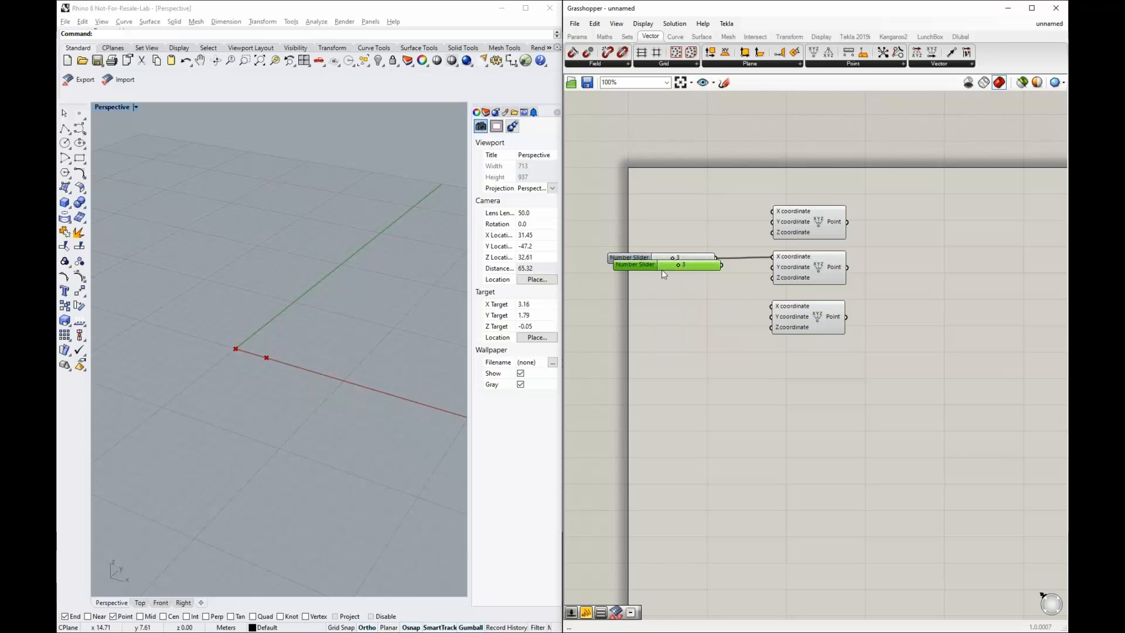
{"action": "left_click_drag", "start_coordinate": [661, 265], "coordinate": [774, 282]}
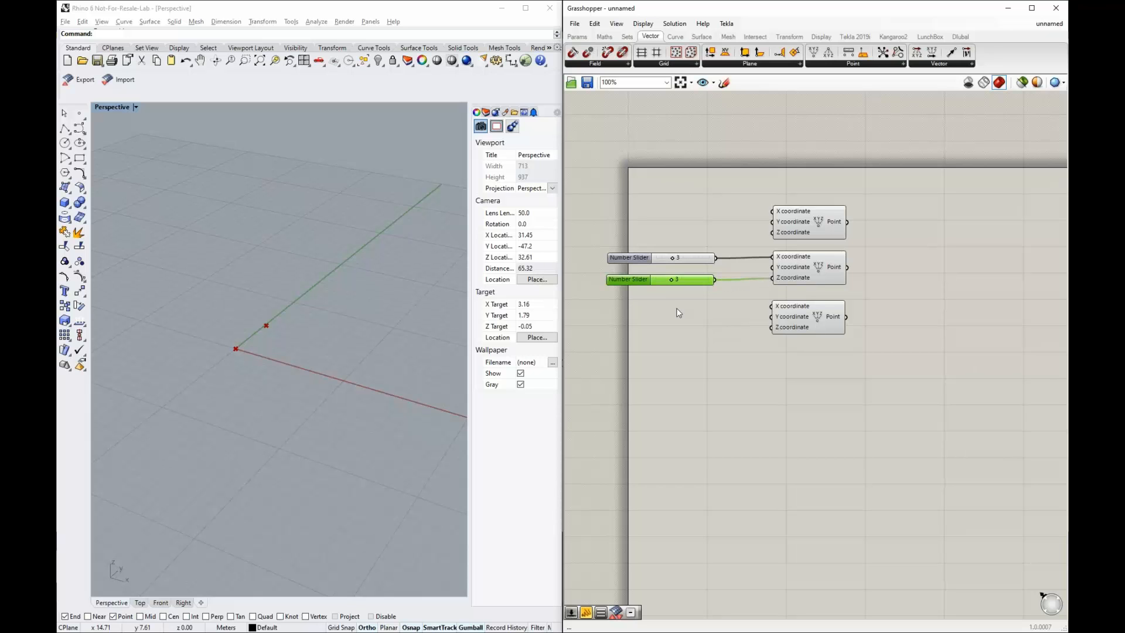
- Examine in a near-frontal Rhino view which point each of the three Construct Point components produces
{"action": "right_click_drag", "start_coordinate": [287, 386], "coordinate": [345, 337]}
{"action": "left_click", "coordinate": [677, 281]}
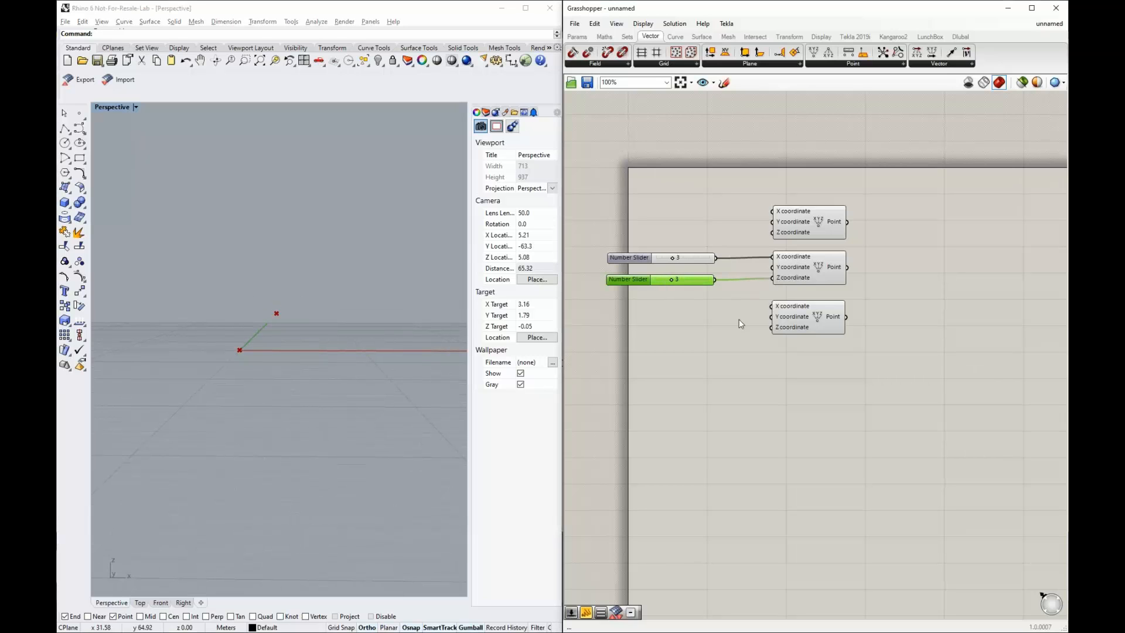
{"action": "left_click", "coordinate": [811, 317]}
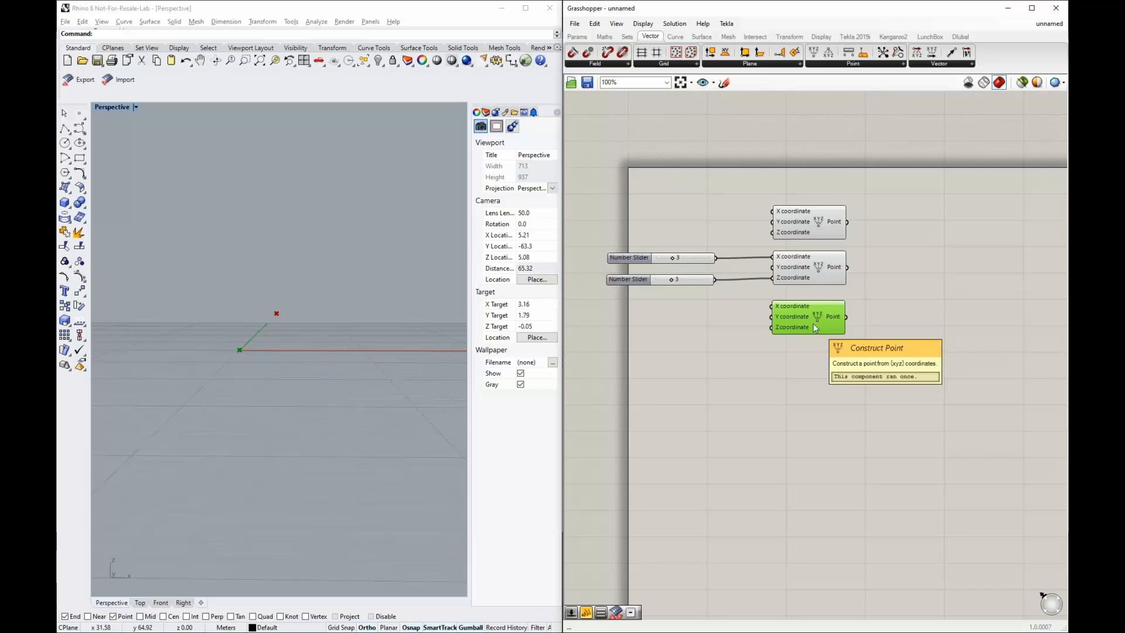
{"action": "left_click", "coordinate": [816, 275]}
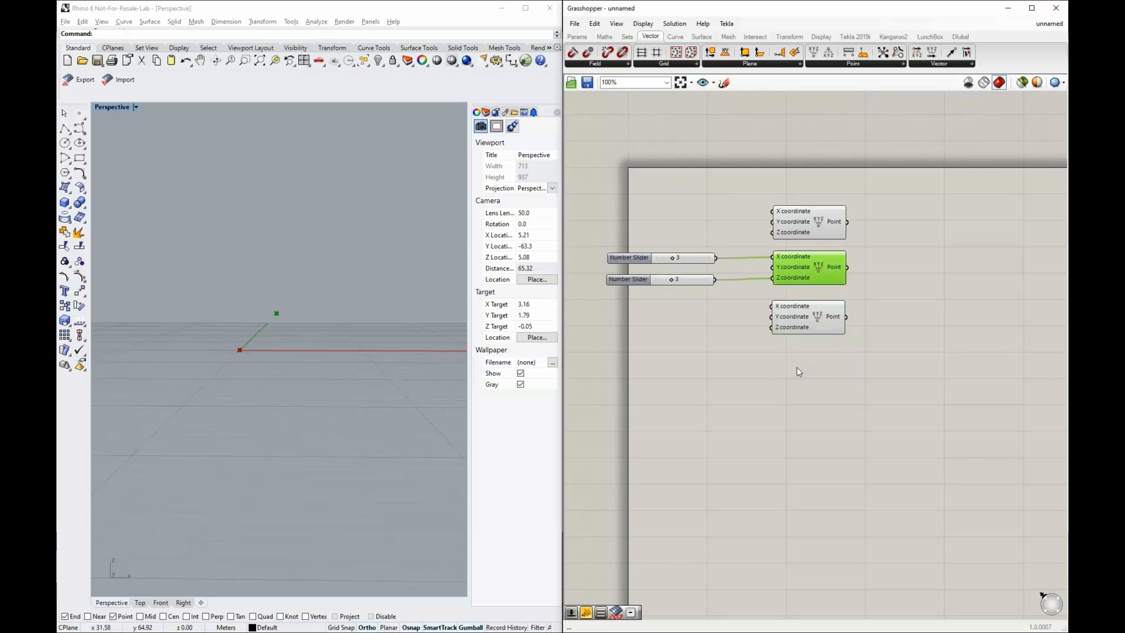
{"action": "left_click", "coordinate": [801, 370]}
{"action": "left_click", "coordinate": [817, 270]}
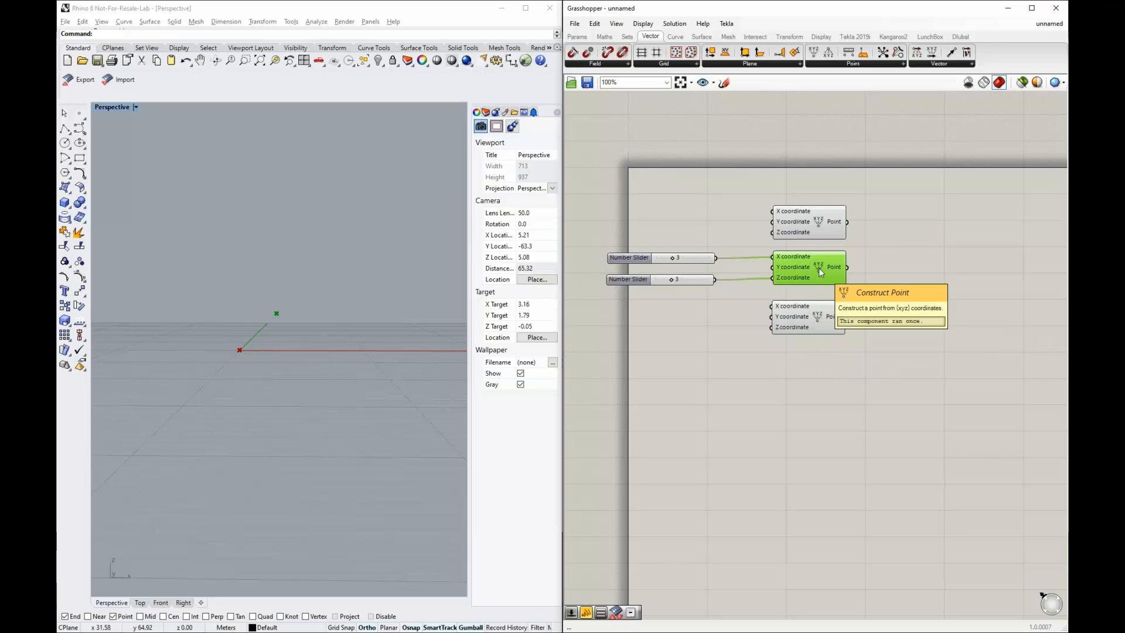
{"action": "left_click", "coordinate": [817, 228]}
{"action": "left_click", "coordinate": [674, 328]}
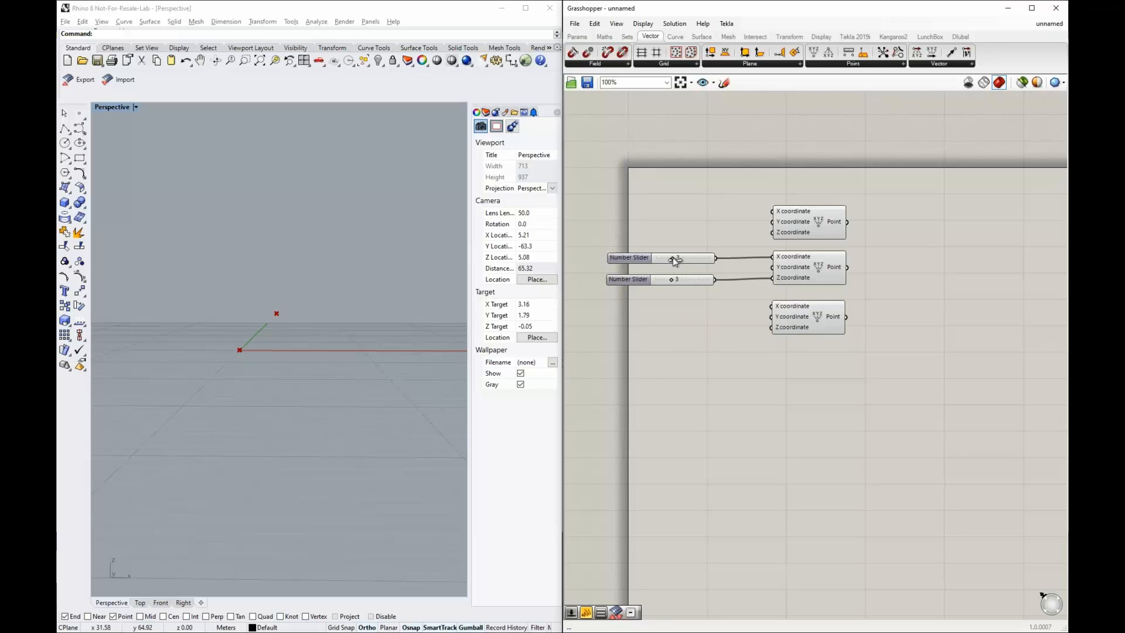
- Place a Multiplication component below the two number sliders, beside the lowest Construct Point
{"action": "double_click", "coordinate": [693, 315]}
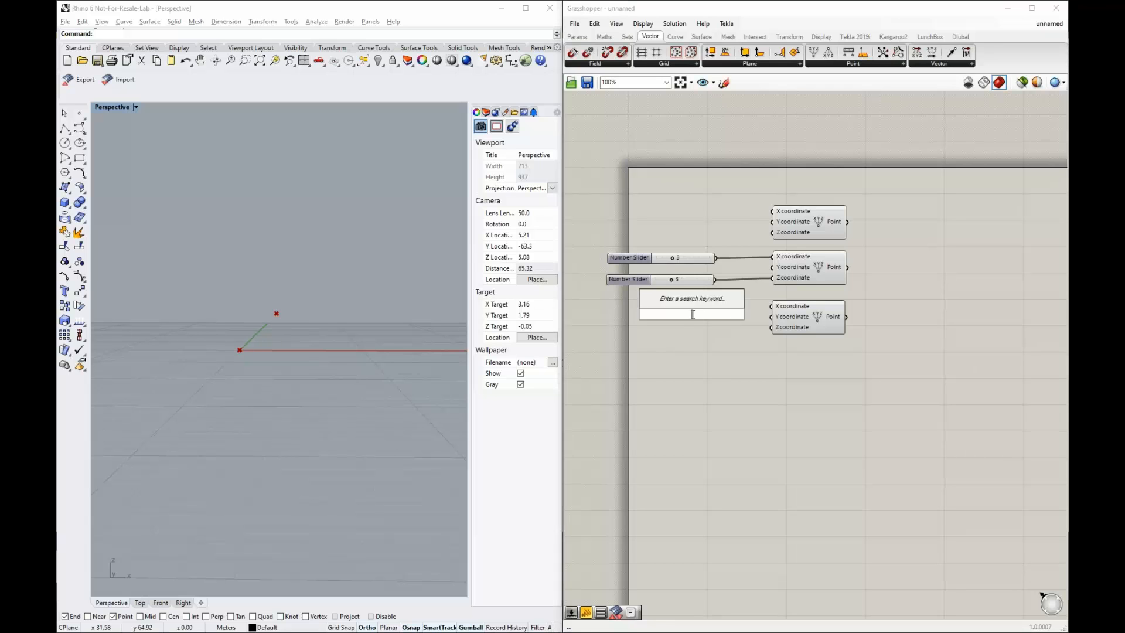
{"action": "type", "text": "multi"}
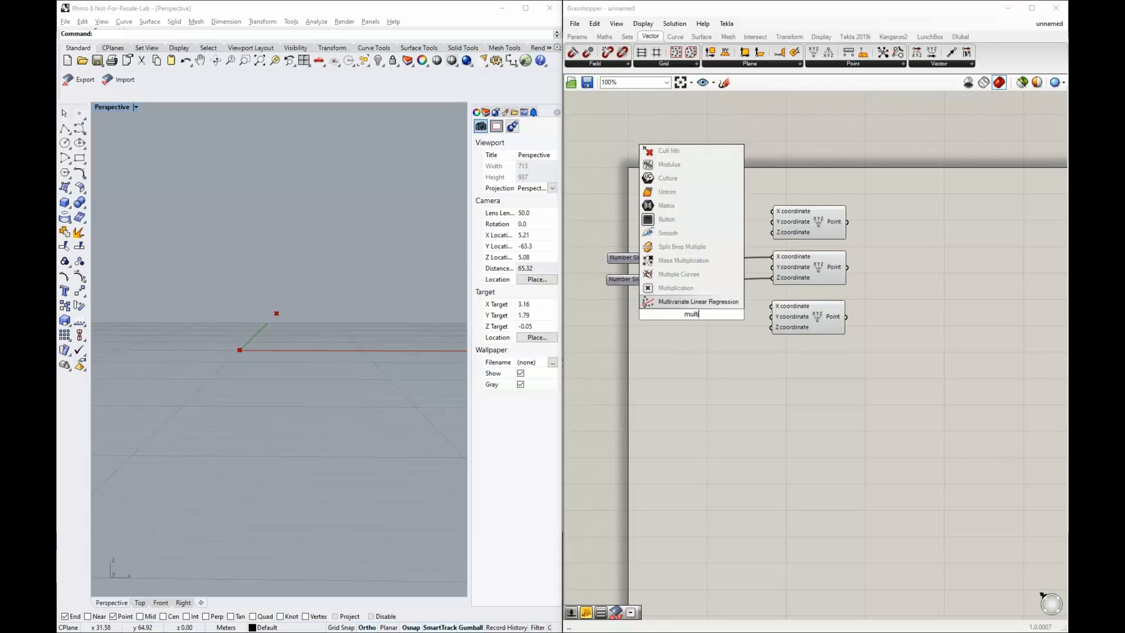
{"action": "left_click", "coordinate": [677, 288]}
{"action": "left_click_drag", "start_coordinate": [695, 320], "coordinate": [710, 331]}
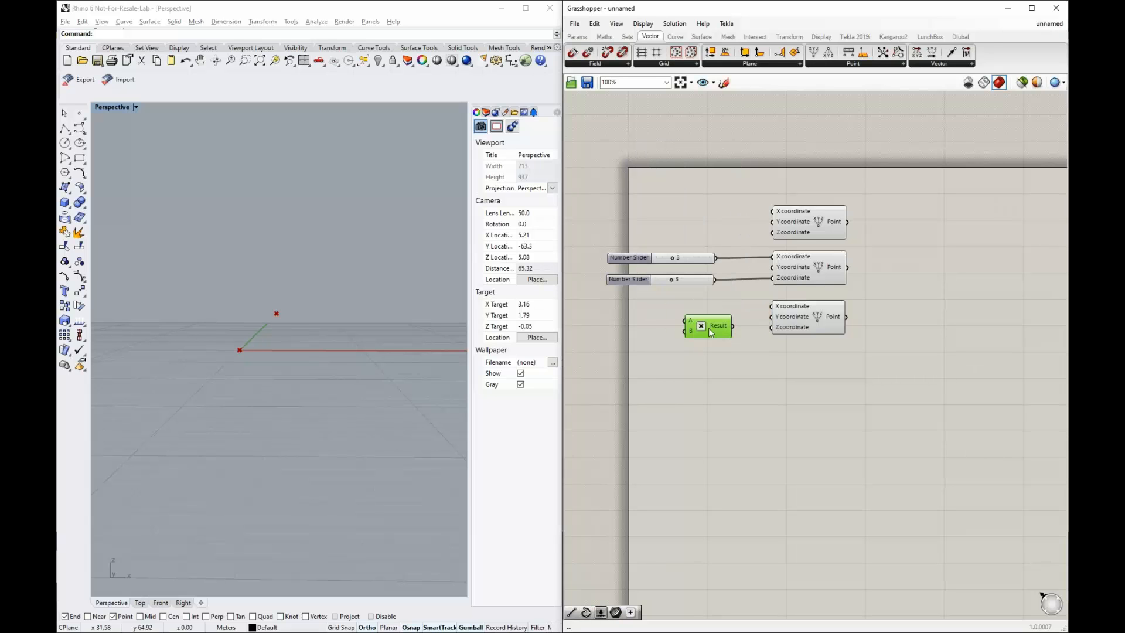
{"action": "left_click", "coordinate": [677, 297]}
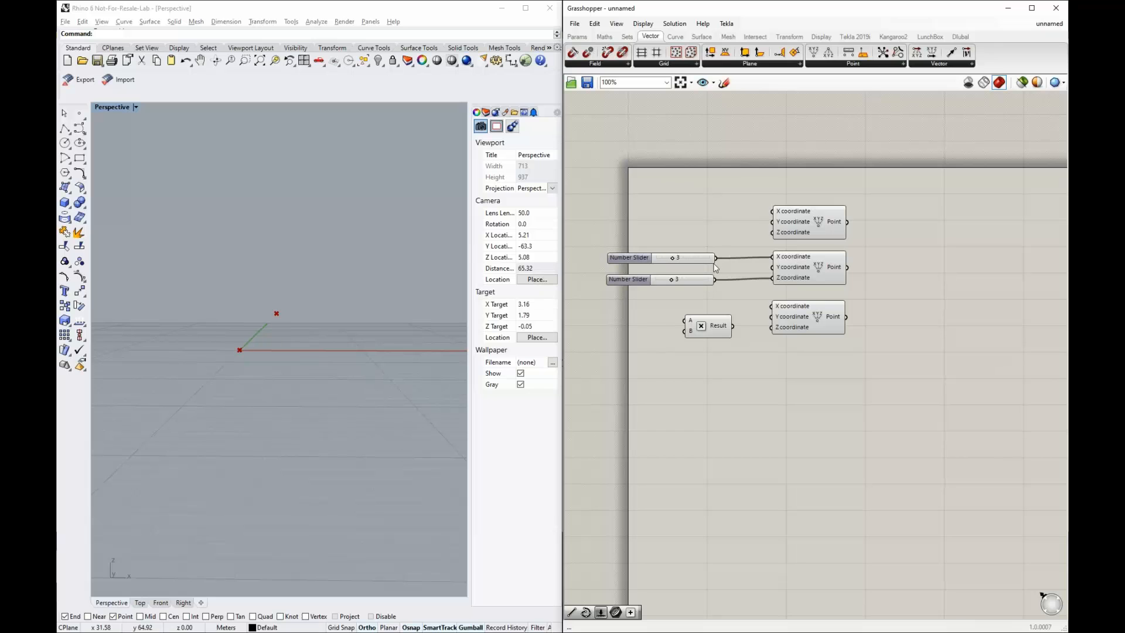
- Connect the X coordinate slider to the Multiplication's input A and set input B to 2
{"action": "left_click_drag", "start_coordinate": [690, 301], "coordinate": [686, 320]}
{"action": "right_click", "coordinate": [687, 331]}
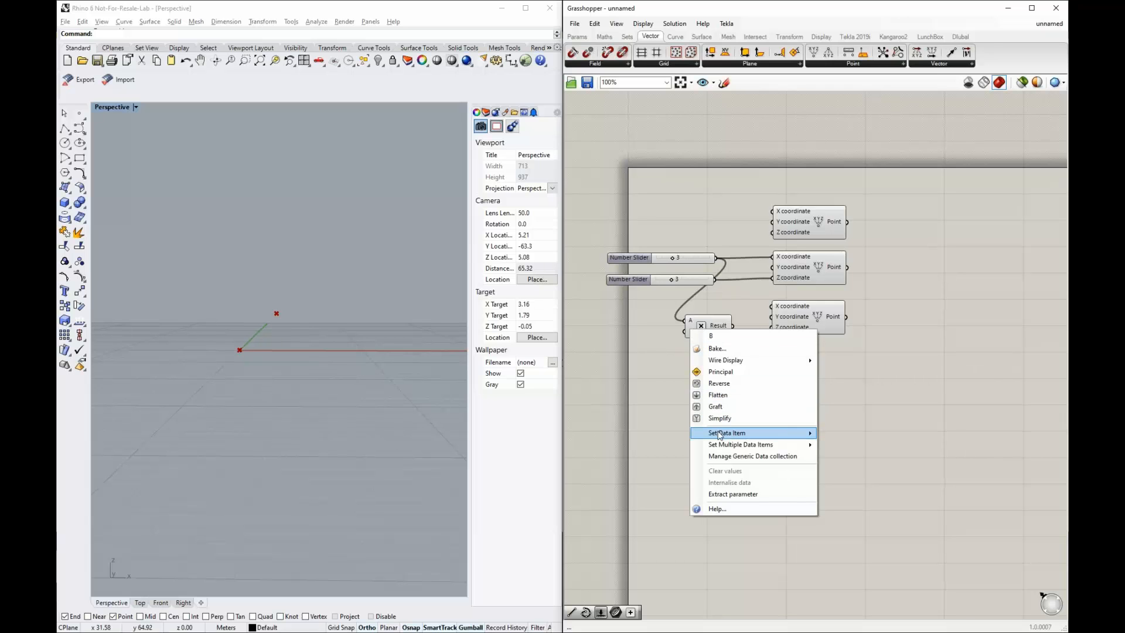
{"action": "mouse_move", "coordinate": [721, 433]}
{"action": "type", "text": "2"}
{"action": "left_click", "coordinate": [858, 447]}
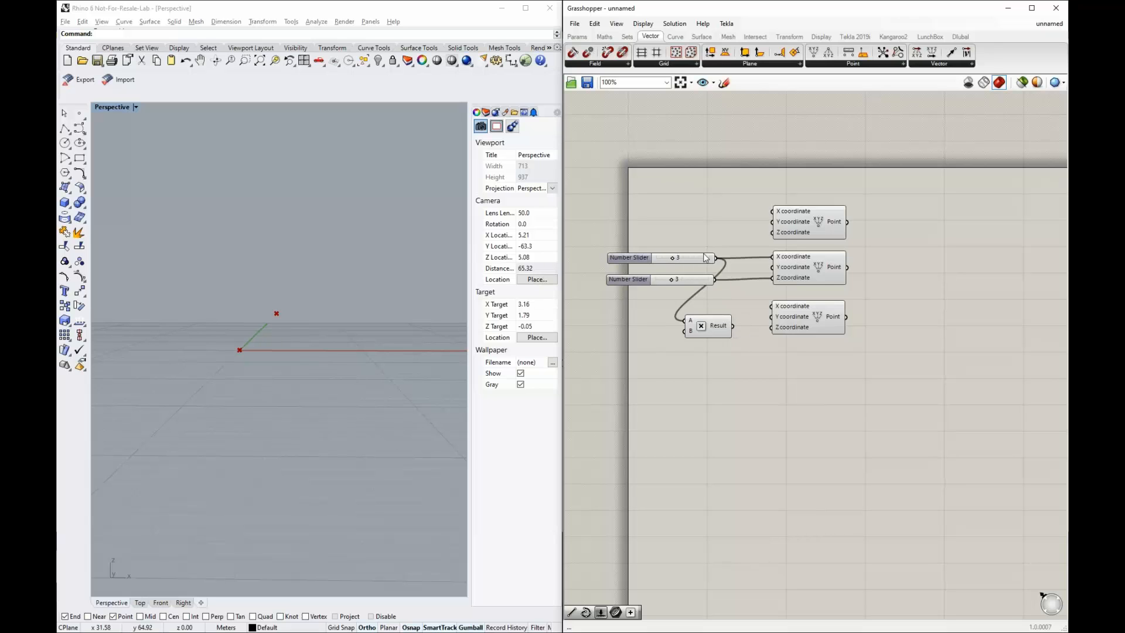
- Connect the Multiplication result to the lowest Construct Point's X coordinate and set the slider driving X to 4
{"action": "left_click_drag", "start_coordinate": [736, 332], "coordinate": [771, 306]}
{"action": "mouse_move", "coordinate": [676, 260]}
{"action": "left_mouse_down"}
{"action": "mouse_move", "coordinate": [664, 259]}
{"action": "mouse_move", "coordinate": [683, 258]}
{"action": "left_mouse_up"}
{"action": "mouse_move", "coordinate": [684, 259]}
{"action": "left_mouse_down"}
{"action": "mouse_move", "coordinate": [694, 260]}
{"action": "mouse_move", "coordinate": [674, 259]}
{"action": "left_mouse_up"}
- Add a Line component starting at the uppermost constructed point and ending at the middle one
{"action": "scroll", "coordinate": [668, 262], "scroll_direction": "down", "scroll_amount": 2}
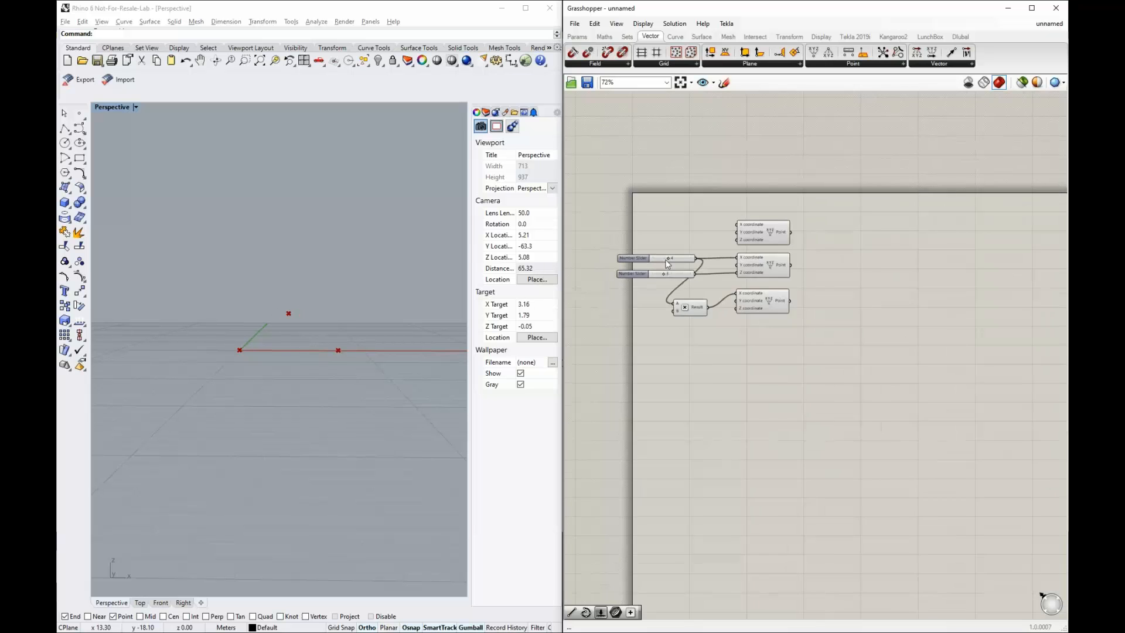
{"action": "scroll", "coordinate": [907, 228], "scroll_direction": "up", "scroll_amount": 2}
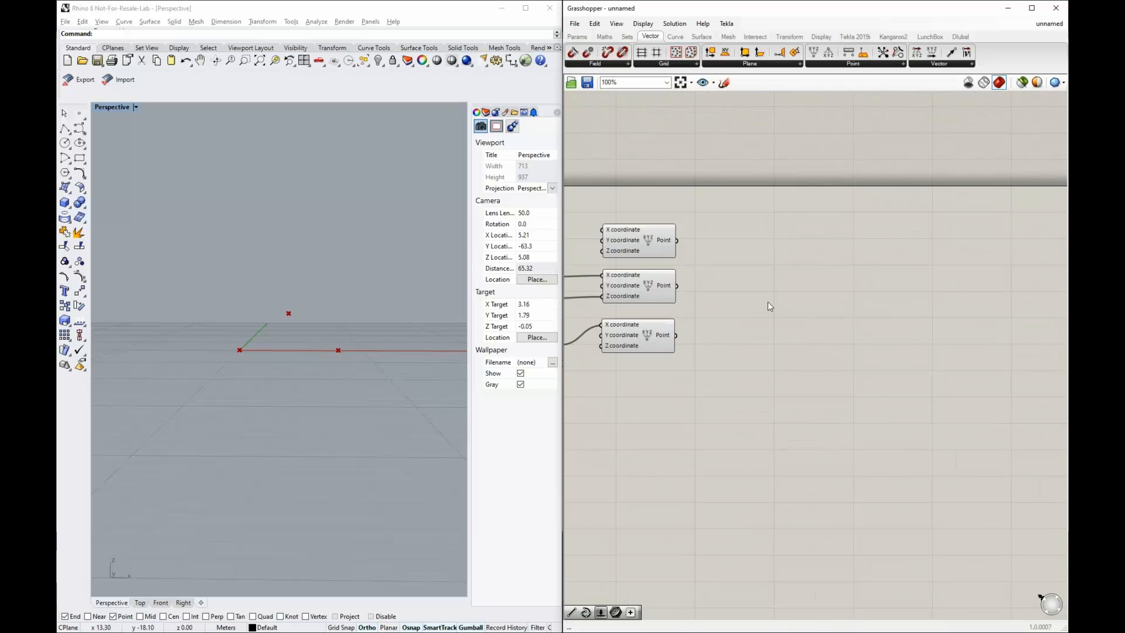
{"action": "double_click", "coordinate": [747, 258]}
{"action": "type", "text": "line"}
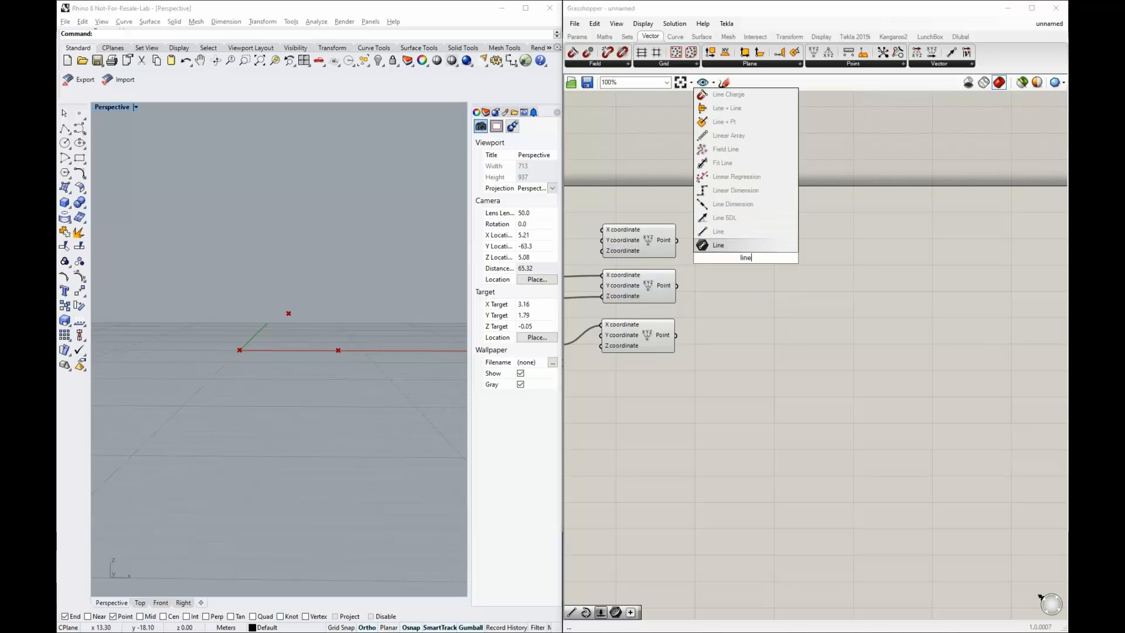
{"action": "key", "text": "Return"}
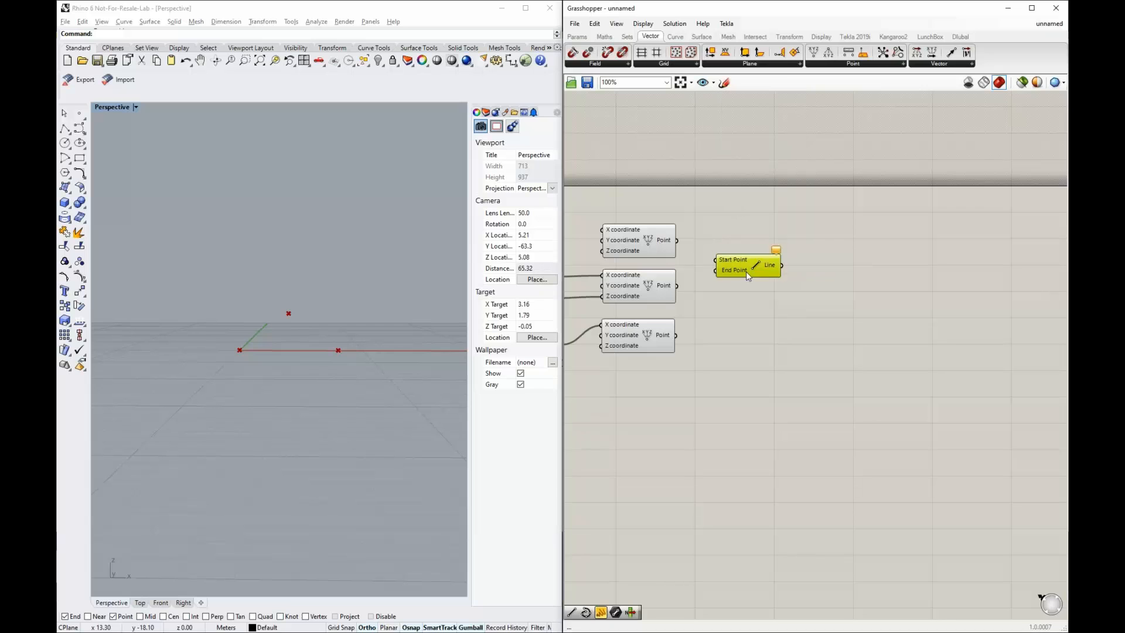
{"action": "left_click", "coordinate": [692, 267]}
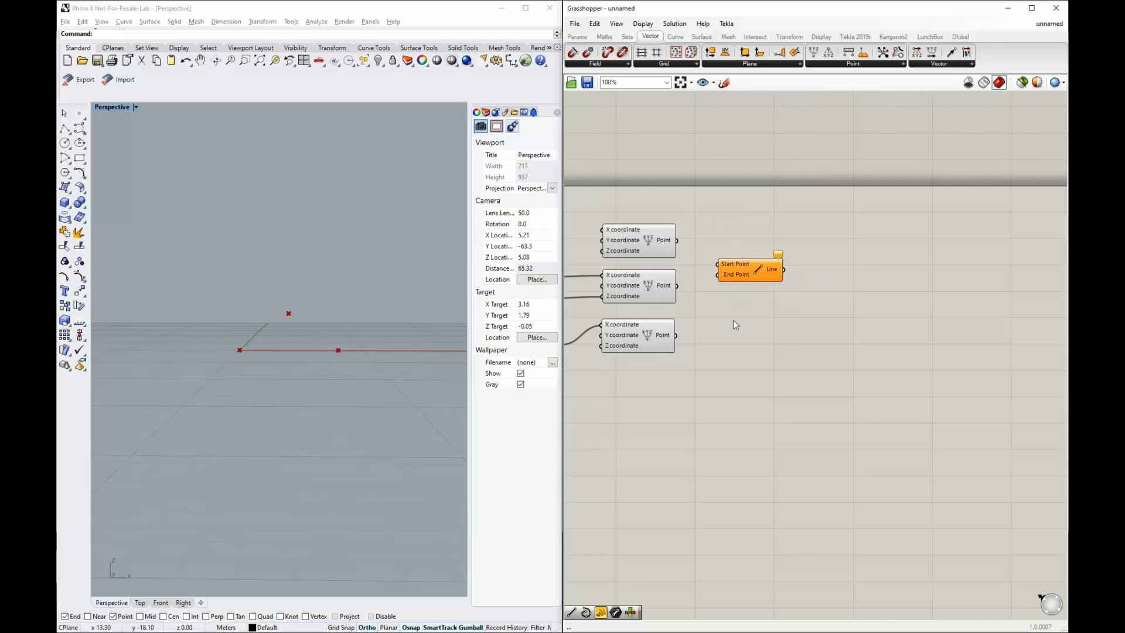
{"action": "mouse_move", "coordinate": [677, 240]}
{"action": "left_mouse_down"}
{"action": "mouse_move", "coordinate": [717, 264]}
{"action": "mouse_move", "coordinate": [700, 283]}
{"action": "mouse_move", "coordinate": [718, 274]}
{"action": "left_mouse_up"}
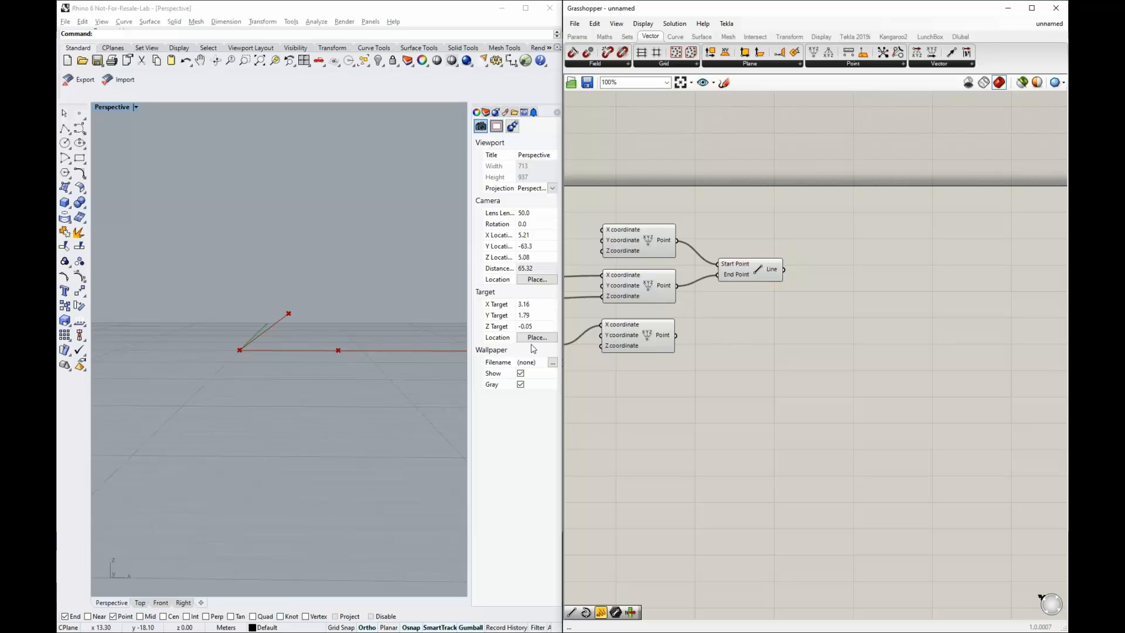
- Check the line between the first two points in the Rhino viewport, and delete the Line component
{"action": "right_click_drag", "start_coordinate": [287, 417], "coordinate": [284, 411]}
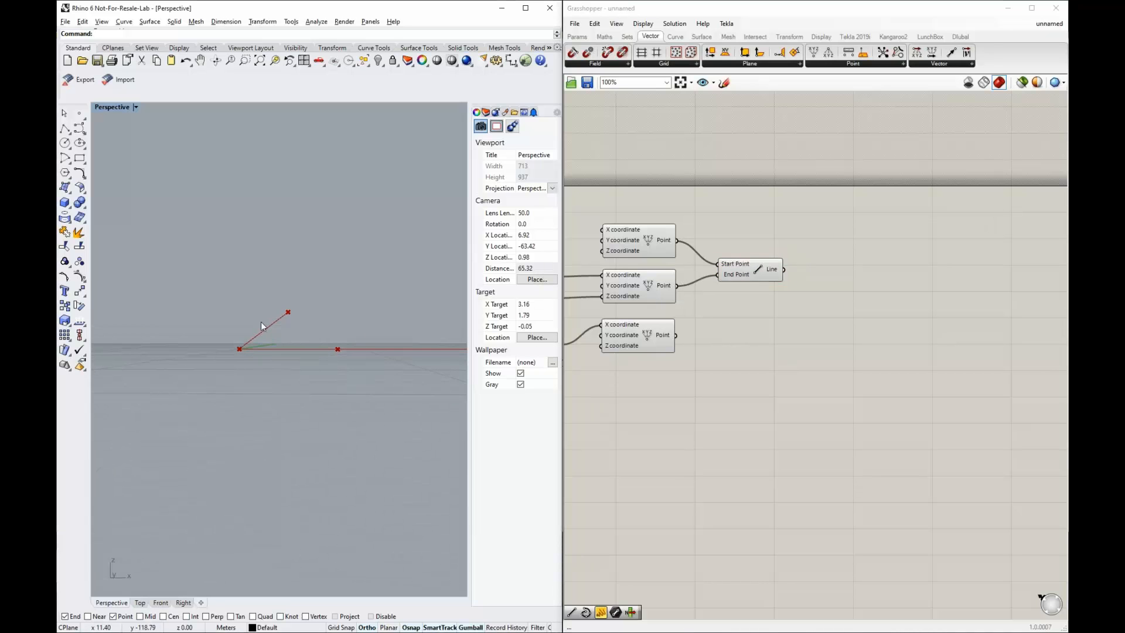
{"action": "scroll", "coordinate": [272, 326], "scroll_direction": "up", "scroll_amount": 6}
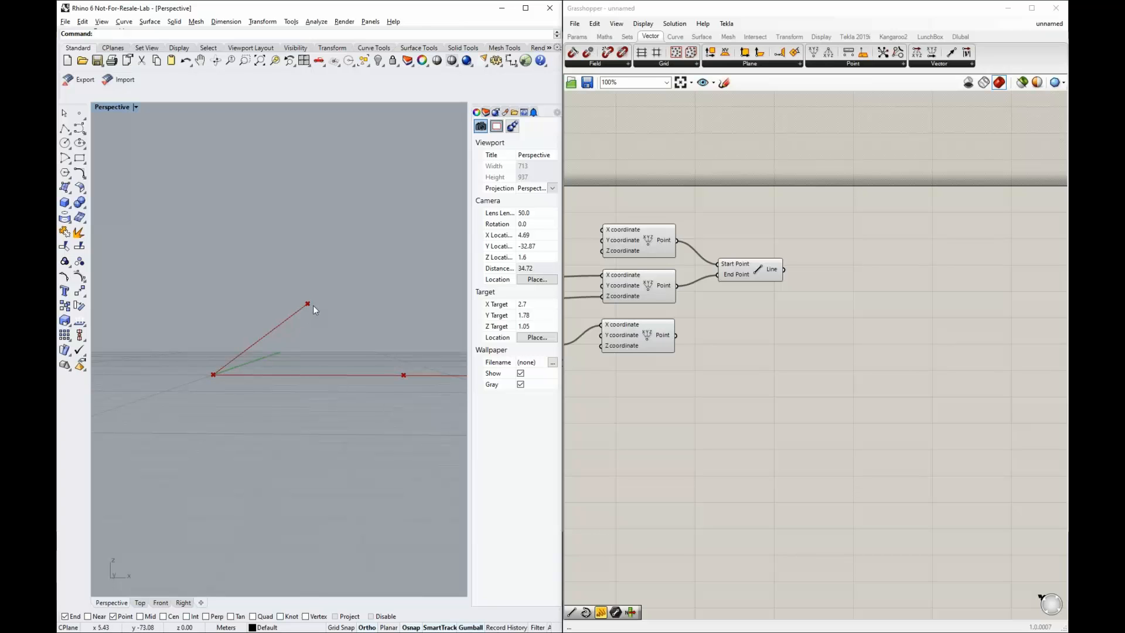
{"action": "left_click", "coordinate": [779, 302]}
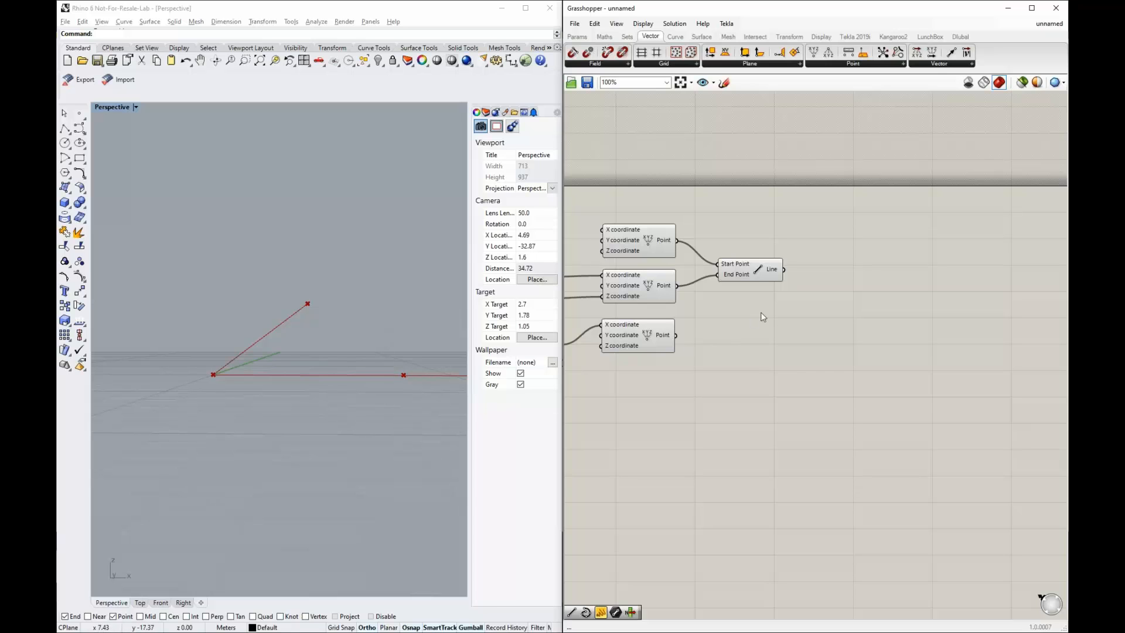
{"action": "left_click", "coordinate": [754, 273]}
{"action": "key", "text": "Delete"}
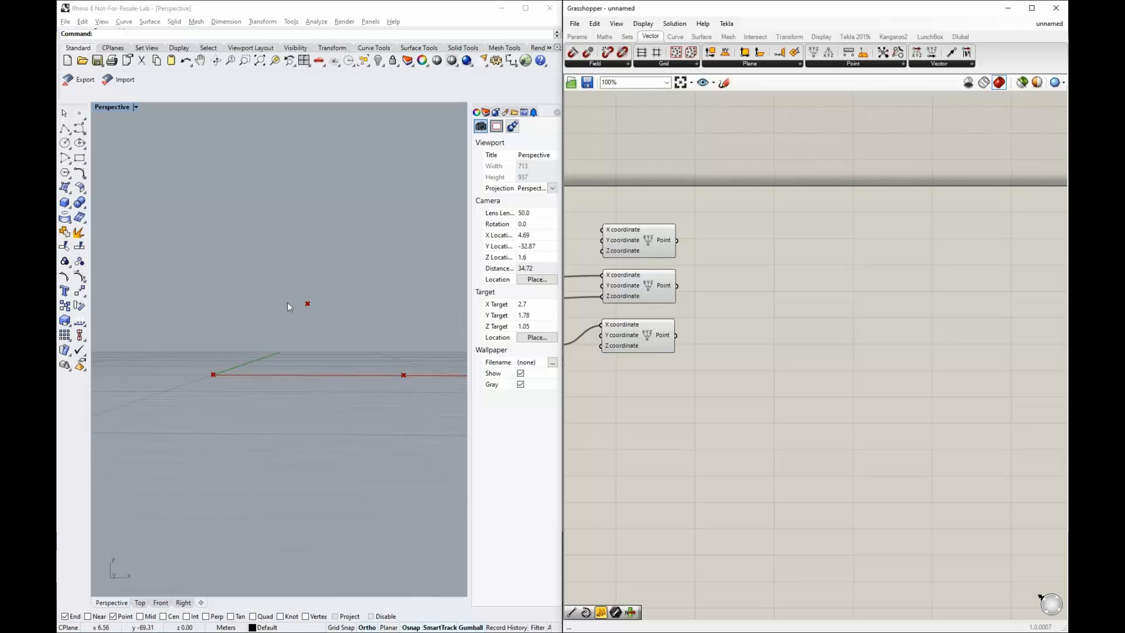
- Add an Interpolate component and connect all three constructed points to its Vertices input
{"action": "double_click", "coordinate": [781, 288]}
{"action": "type", "text": "interpolate"}
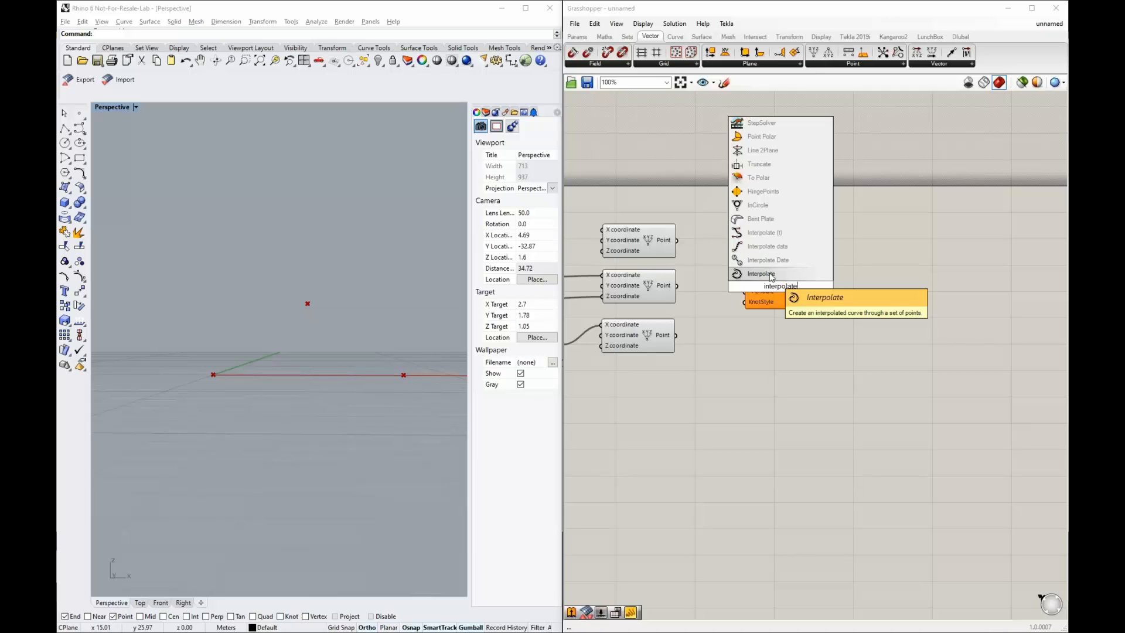
{"action": "left_click", "coordinate": [764, 274]}
{"action": "left_click_drag", "start_coordinate": [677, 241], "coordinate": [755, 299]}
{"action": "left_click_drag", "start_coordinate": [678, 287], "coordinate": [754, 299]}
{"action": "left_click_drag", "start_coordinate": [677, 336], "coordinate": [754, 299], "text": "shift"}
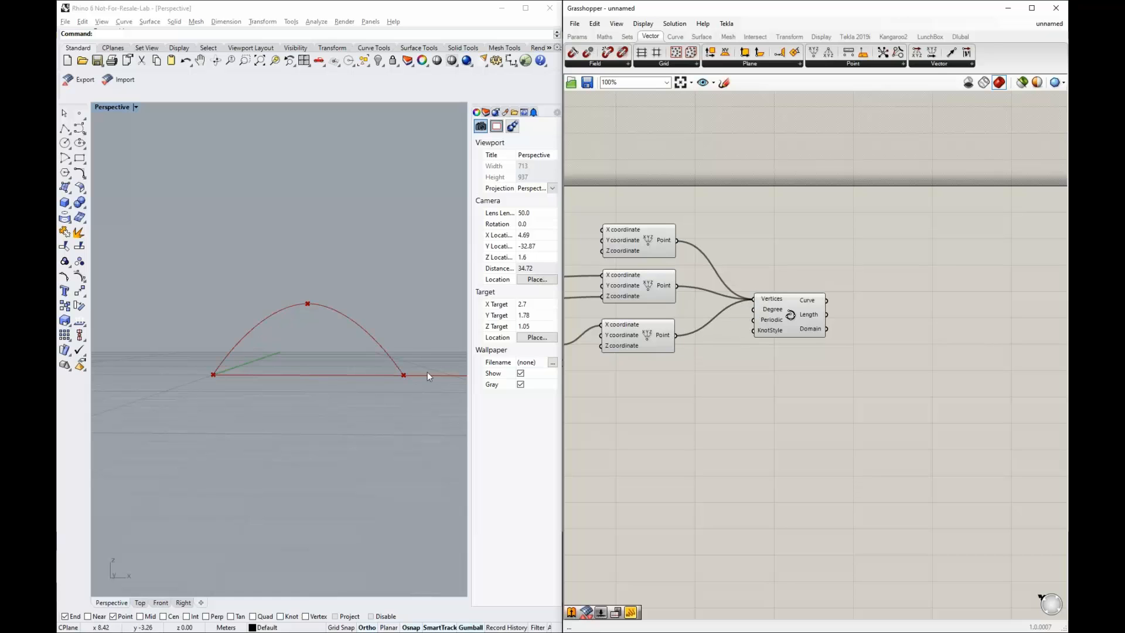
{"action": "right_click_drag", "start_coordinate": [406, 347], "coordinate": [194, 381]}
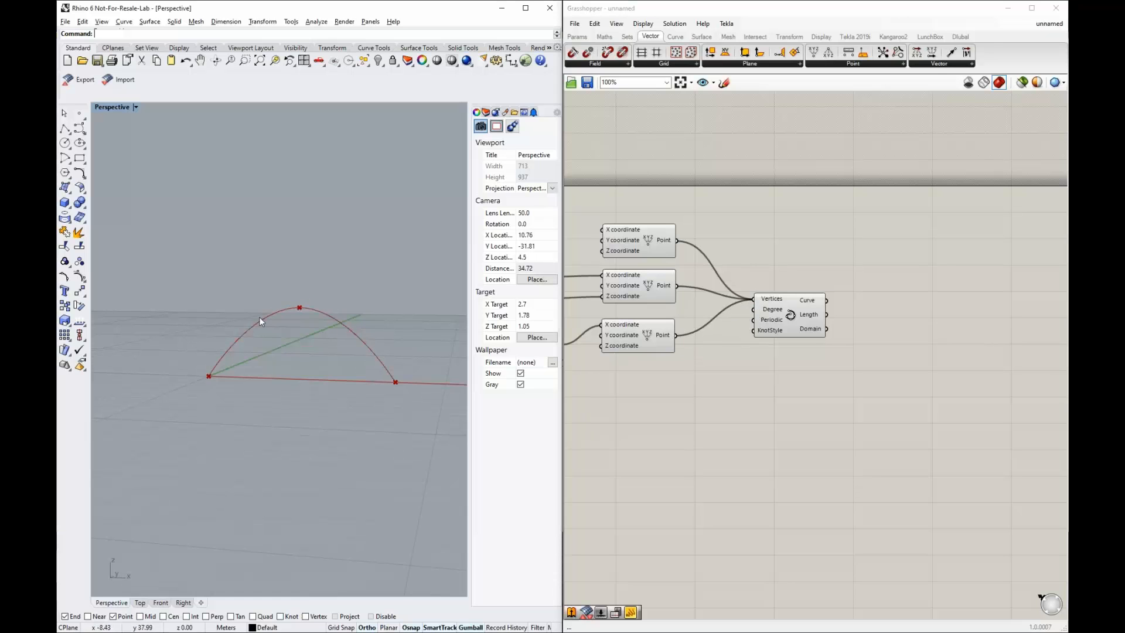
{"action": "left_click_drag", "start_coordinate": [801, 324], "coordinate": [791, 310]}
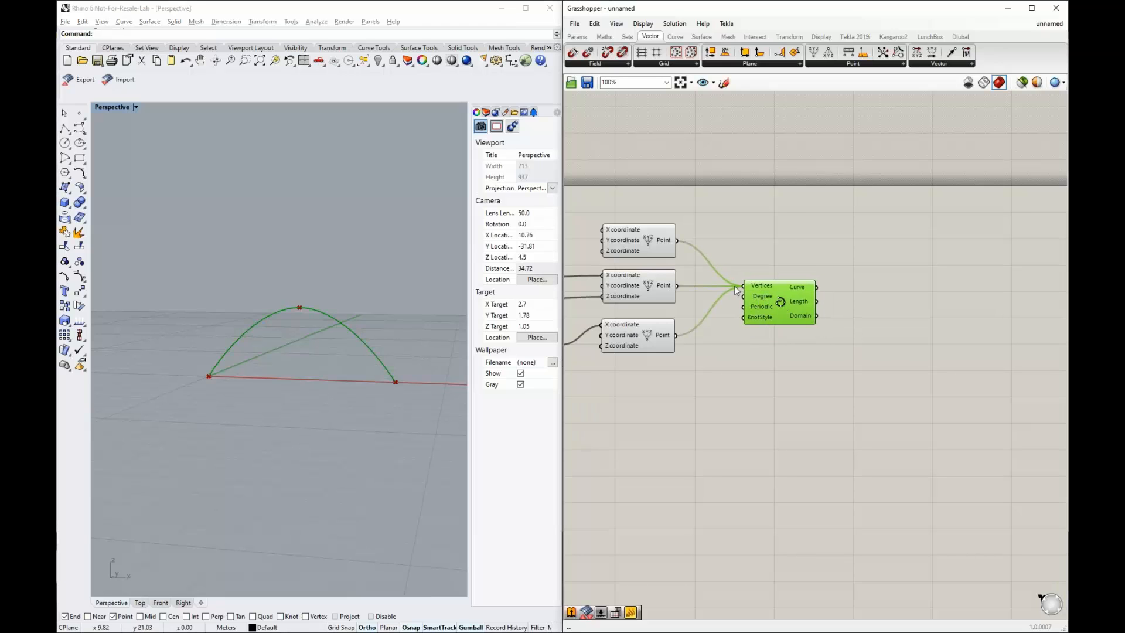
{"action": "left_click", "coordinate": [718, 314]}
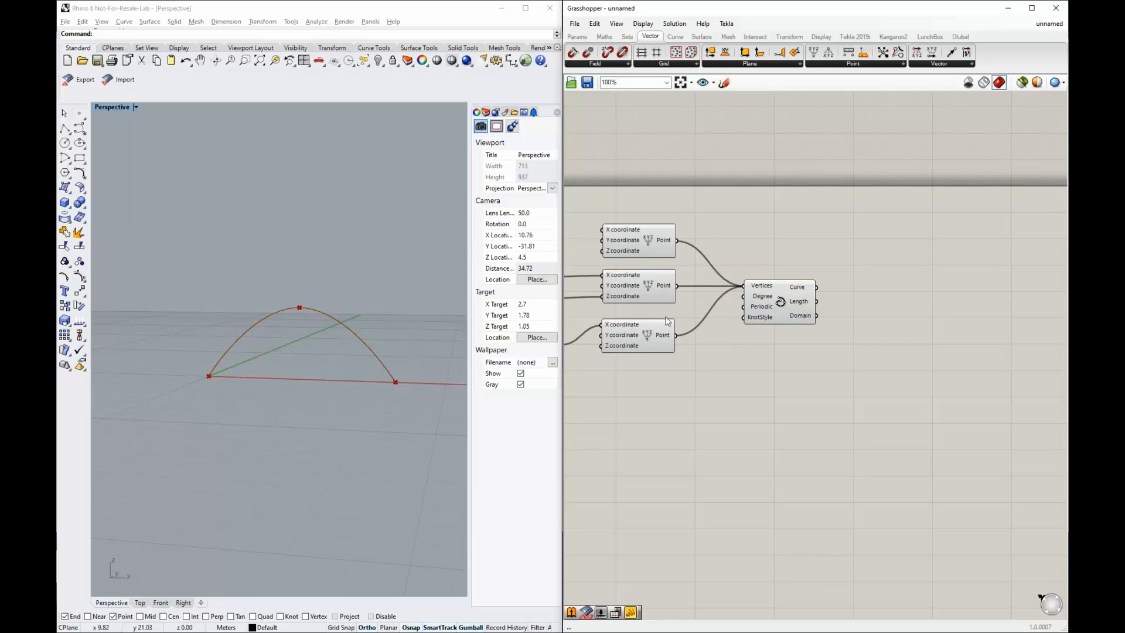
- Examine the Curve and Length outputs of the Interpolate component
{"action": "scroll", "coordinate": [666, 321], "scroll_direction": "down", "scroll_amount": 2}
{"action": "scroll", "coordinate": [785, 305], "scroll_direction": "up", "scroll_amount": 3}
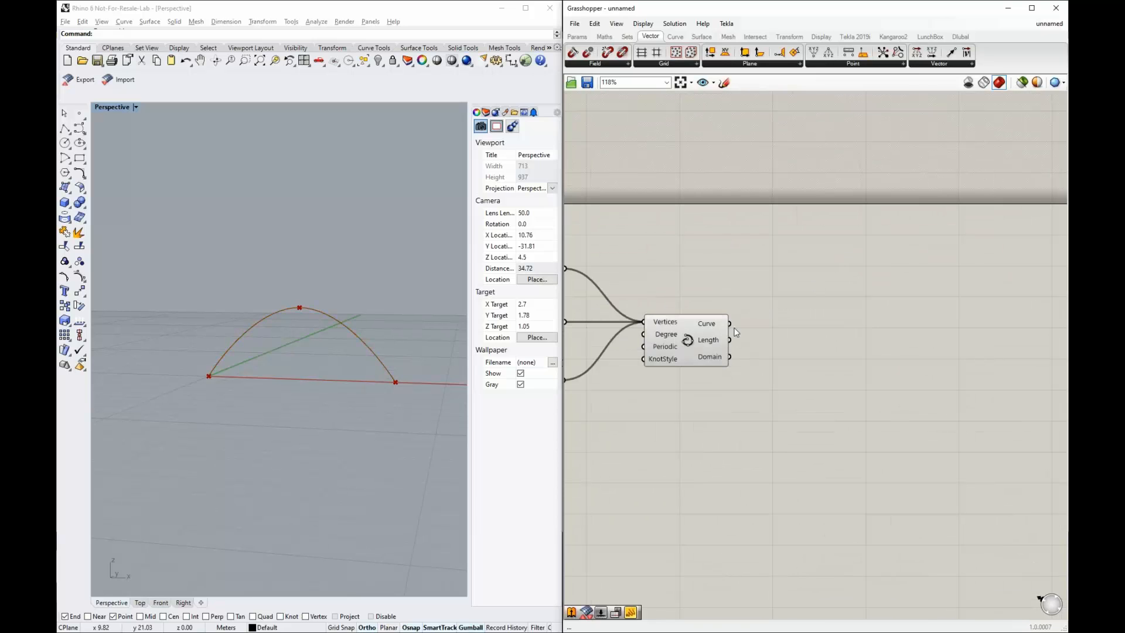
{"action": "mouse_move", "coordinate": [717, 327]}
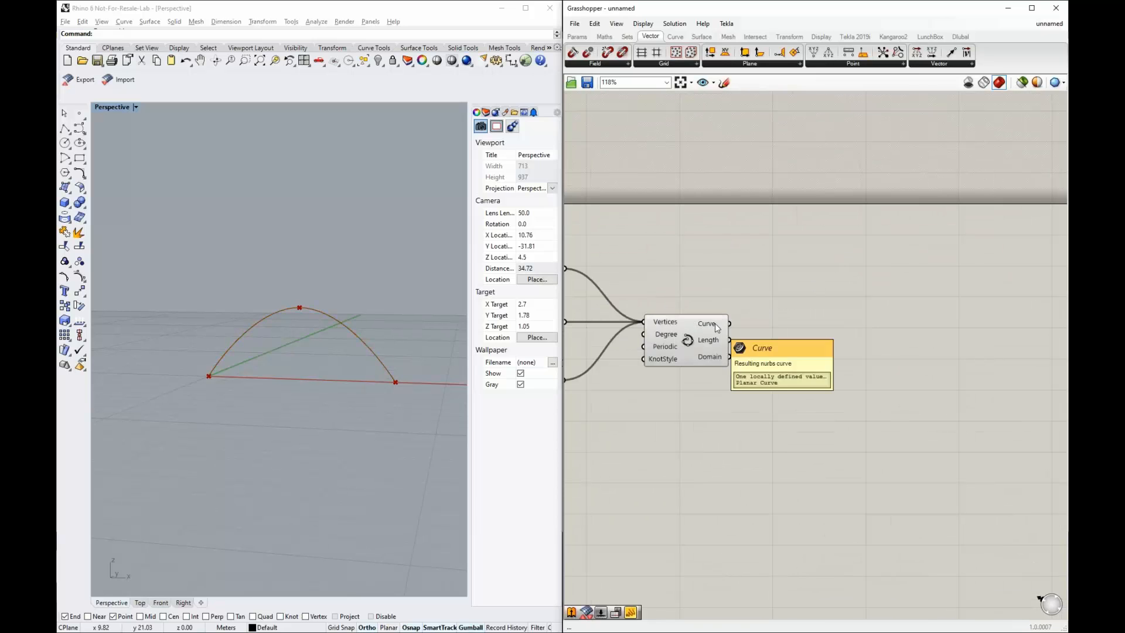
{"action": "scroll", "coordinate": [761, 314], "scroll_direction": "down", "scroll_amount": 3}
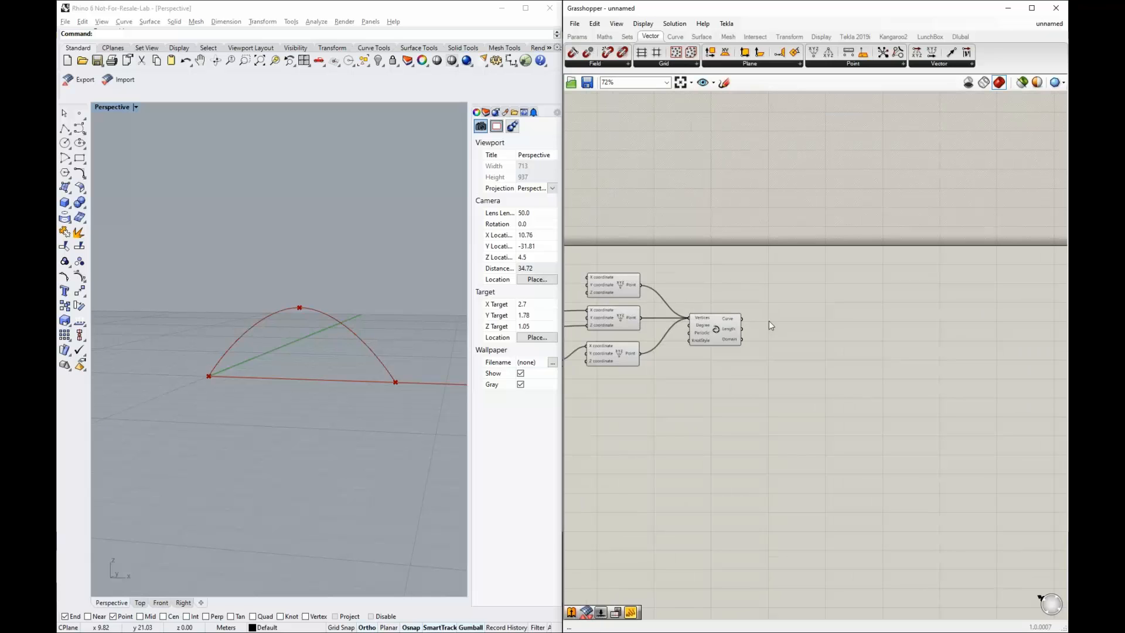
{"action": "scroll", "coordinate": [769, 322], "scroll_direction": "up", "scroll_amount": 3}
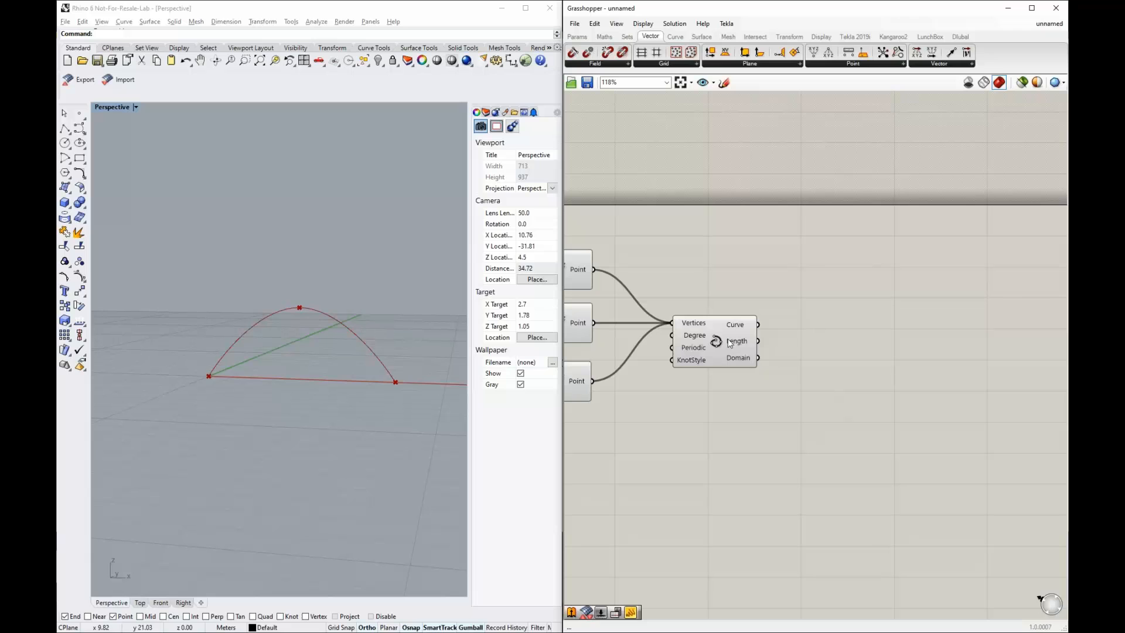
{"action": "mouse_move", "coordinate": [741, 344]}
{"action": "scroll", "coordinate": [670, 270], "scroll_direction": "down", "scroll_amount": 2}
{"action": "scroll", "coordinate": [810, 270], "scroll_direction": "up", "scroll_amount": 2}
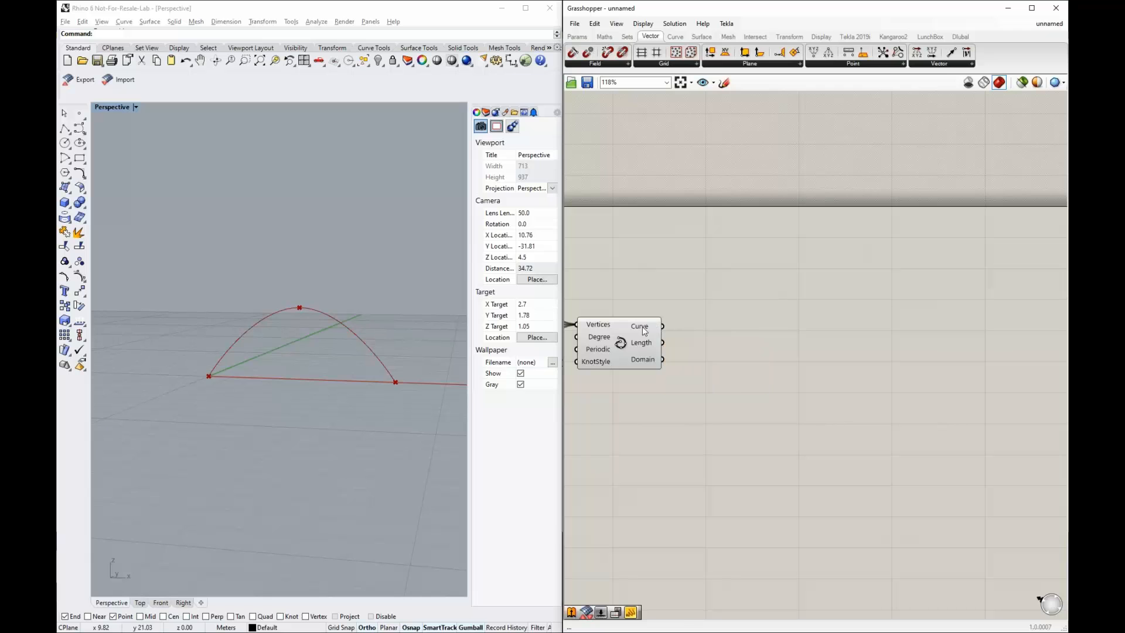
{"action": "mouse_move", "coordinate": [644, 331]}
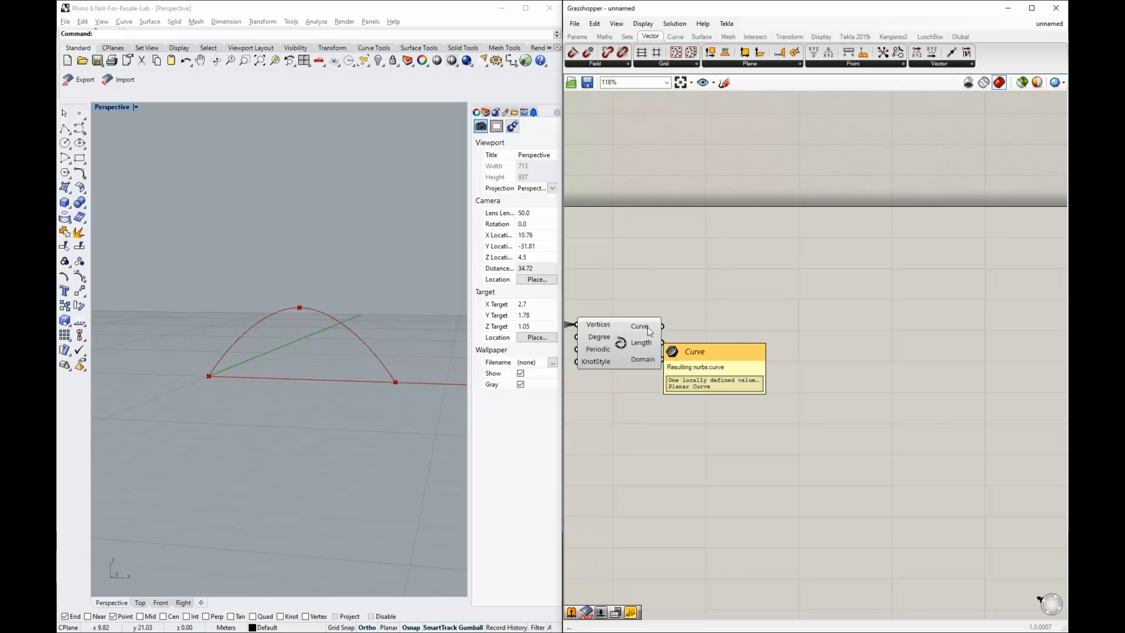
- Add an Extrude component and connect the interpolated curve to its Base input
{"action": "scroll", "coordinate": [269, 333], "scroll_direction": "down", "scroll_amount": 4}
{"action": "right_click_drag", "start_coordinate": [269, 334], "coordinate": [249, 336]}
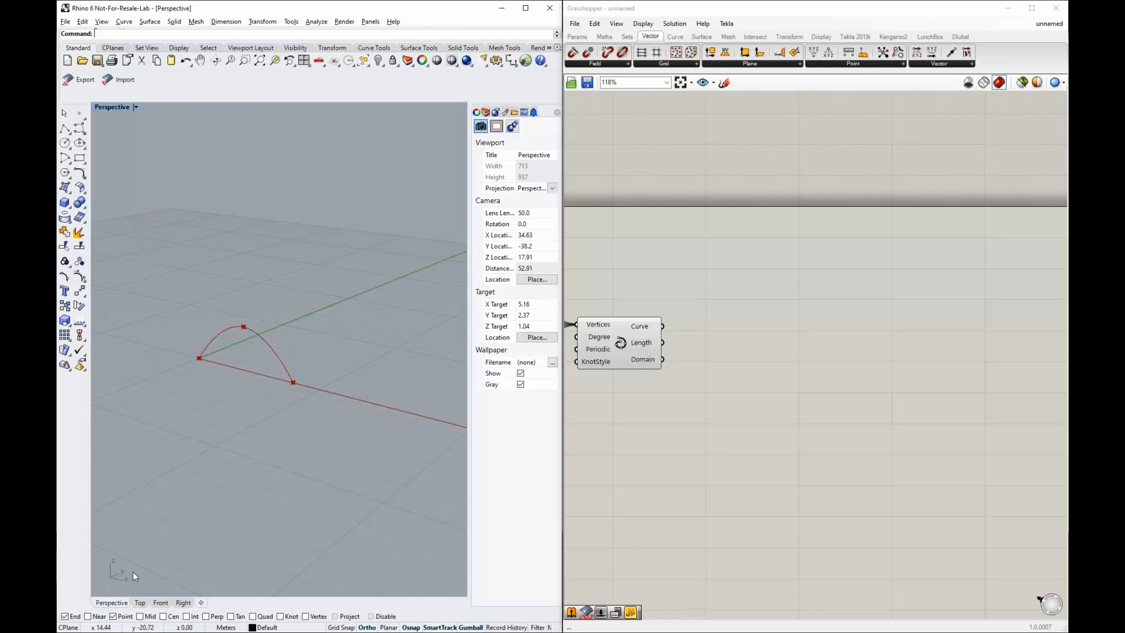
{"action": "double_click", "coordinate": [745, 366]}
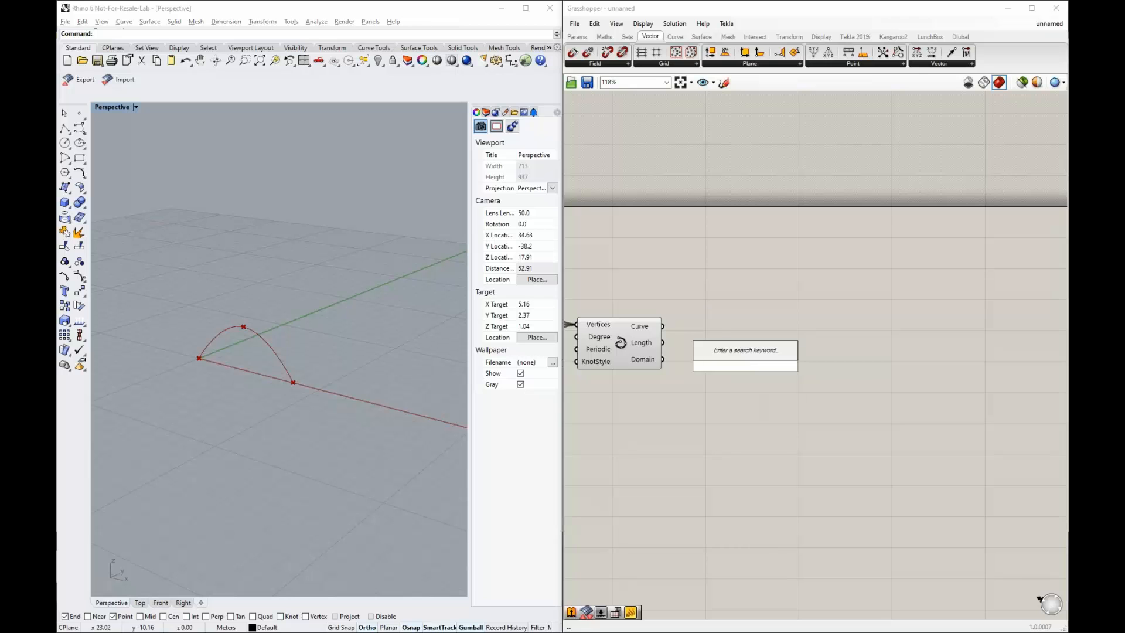
{"action": "type", "text": "extrude"}
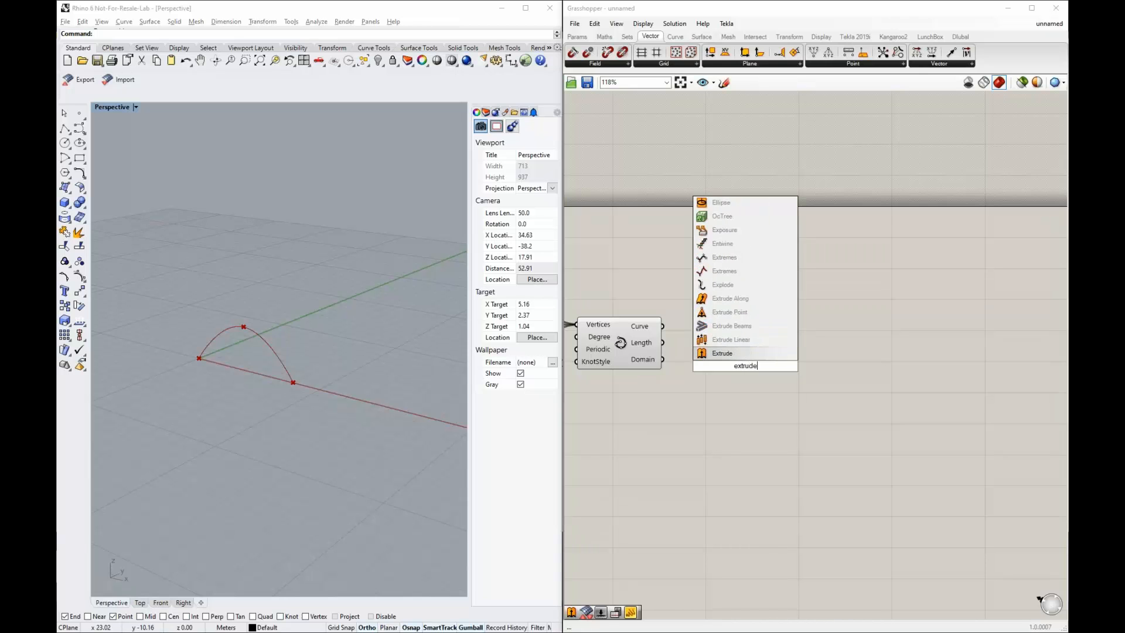
{"action": "key", "text": "Return"}
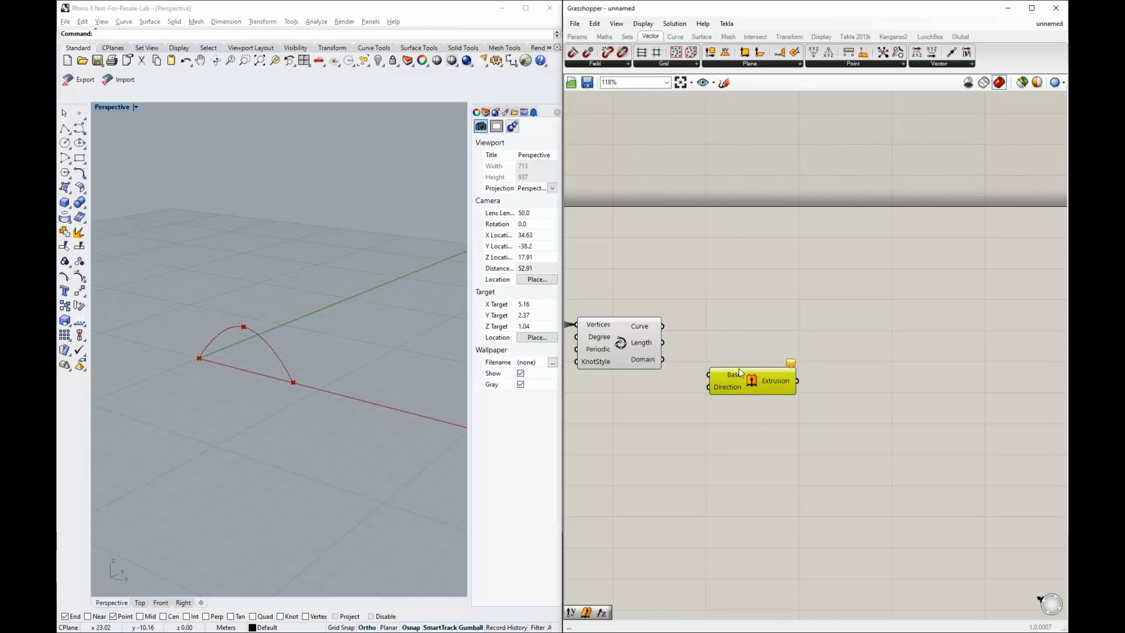
{"action": "left_click_drag", "start_coordinate": [663, 326], "coordinate": [756, 391]}
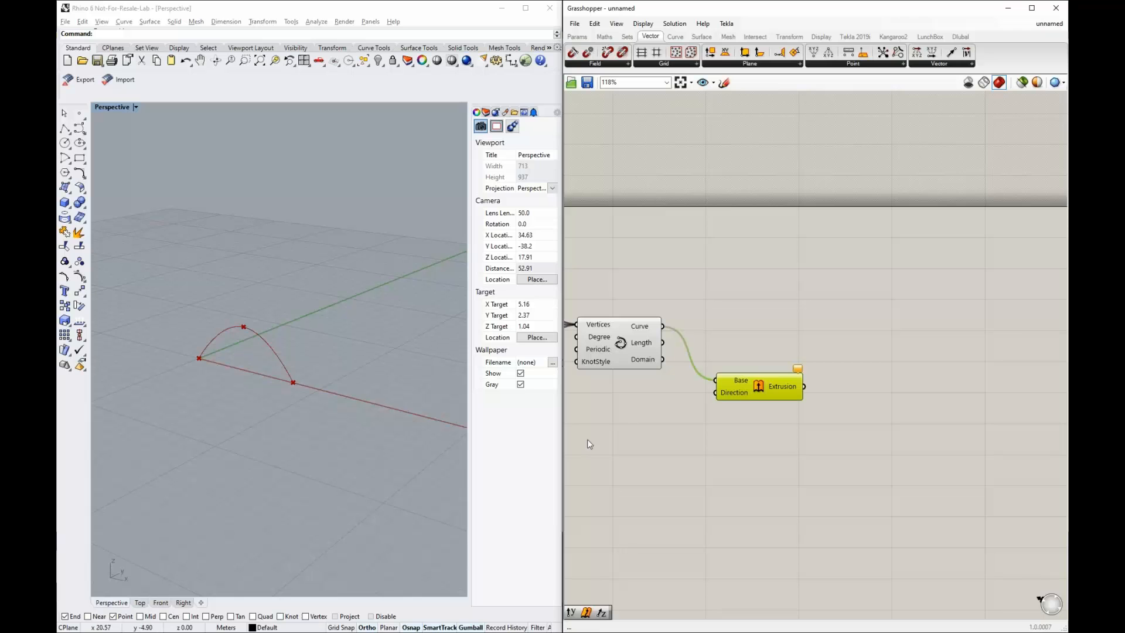
- Add a Unit Y component below the Interpolate component and connect its unit vector to the extrusion's Direction input
{"action": "left_click", "coordinate": [636, 427]}
{"action": "double_click", "coordinate": [637, 426]}
{"action": "type", "text": "y"}
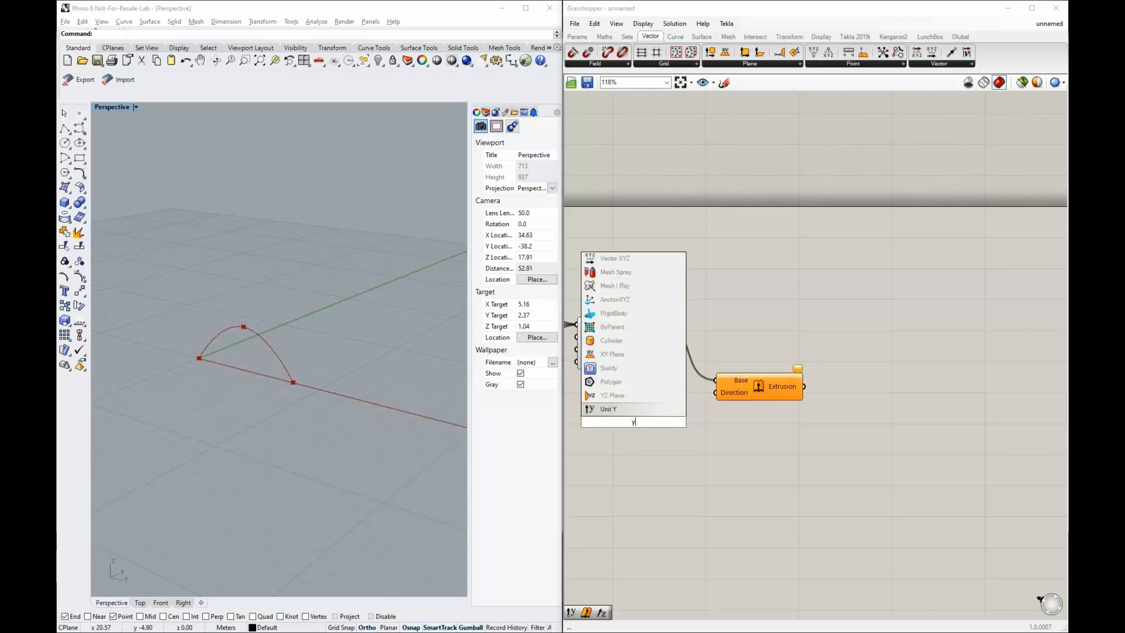
{"action": "key", "text": "Return"}
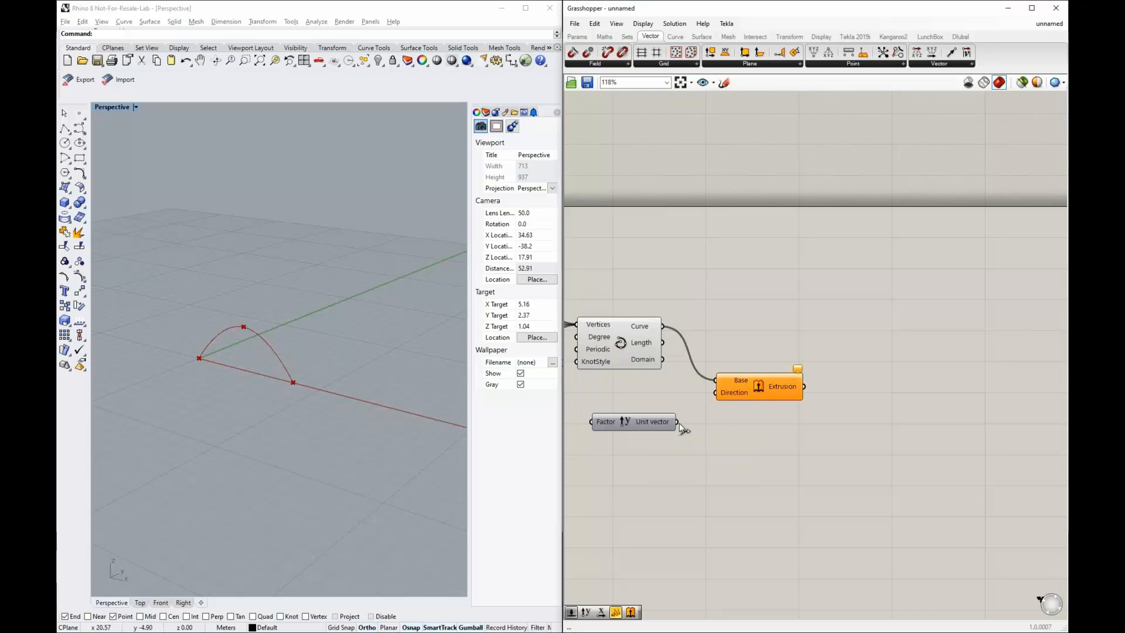
{"action": "mouse_move", "coordinate": [679, 422]}
{"action": "left_mouse_down"}
{"action": "mouse_move", "coordinate": [715, 393]}
{"action": "mouse_move", "coordinate": [671, 423]}
{"action": "mouse_move", "coordinate": [698, 424]}
{"action": "left_mouse_up"}
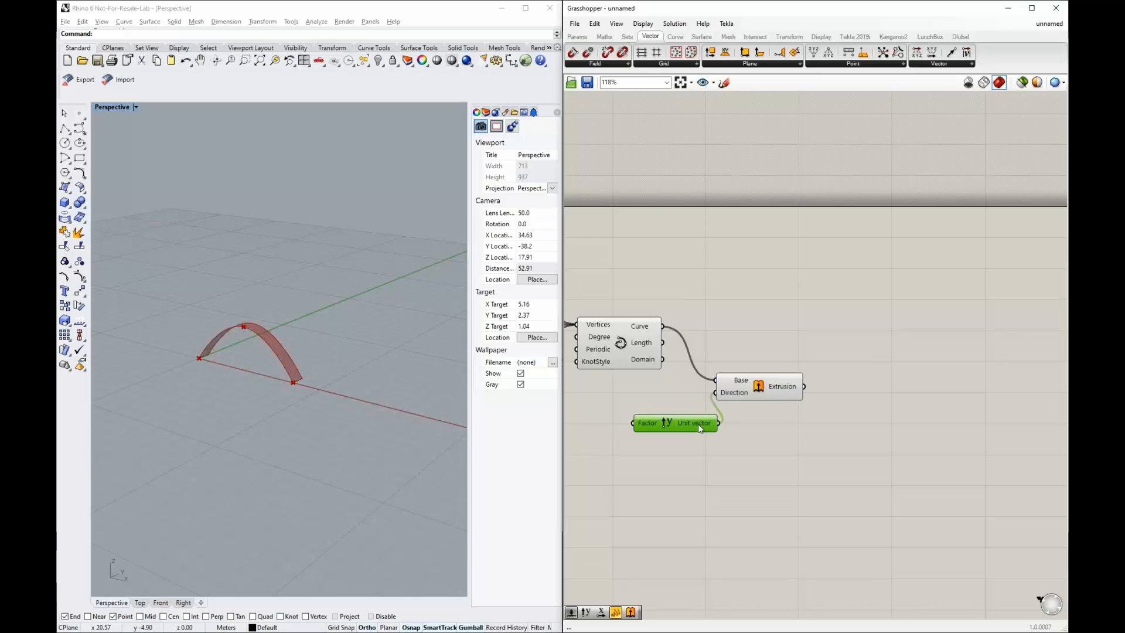
- Create a number slider from the value 10, connect it to the Unit Y Factor input, and set it to 7
{"action": "scroll", "coordinate": [701, 419], "scroll_direction": "down", "scroll_amount": 3}
{"action": "scroll", "coordinate": [601, 432], "scroll_direction": "up", "scroll_amount": 3}
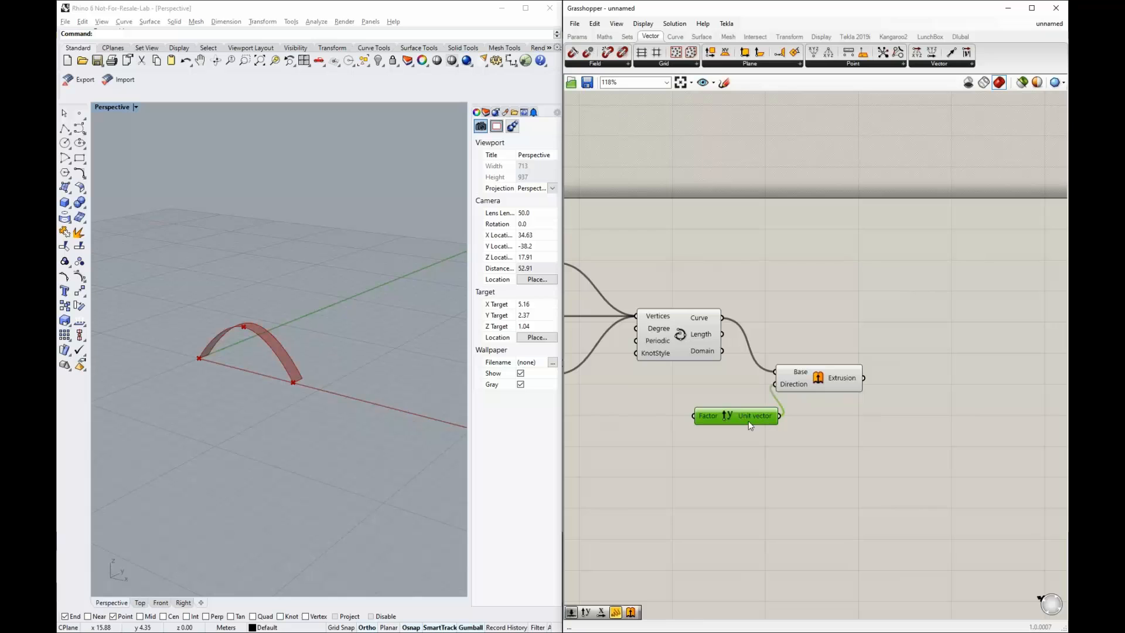
{"action": "double_click", "coordinate": [593, 419]}
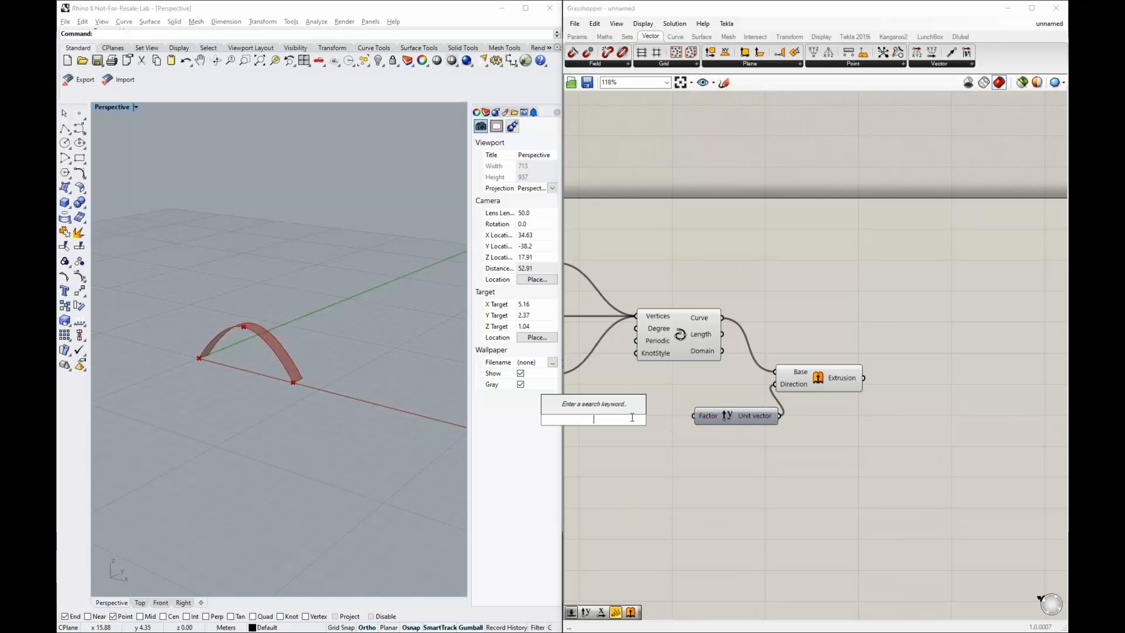
{"action": "type", "text": "10"}
{"action": "key", "text": "Return"}
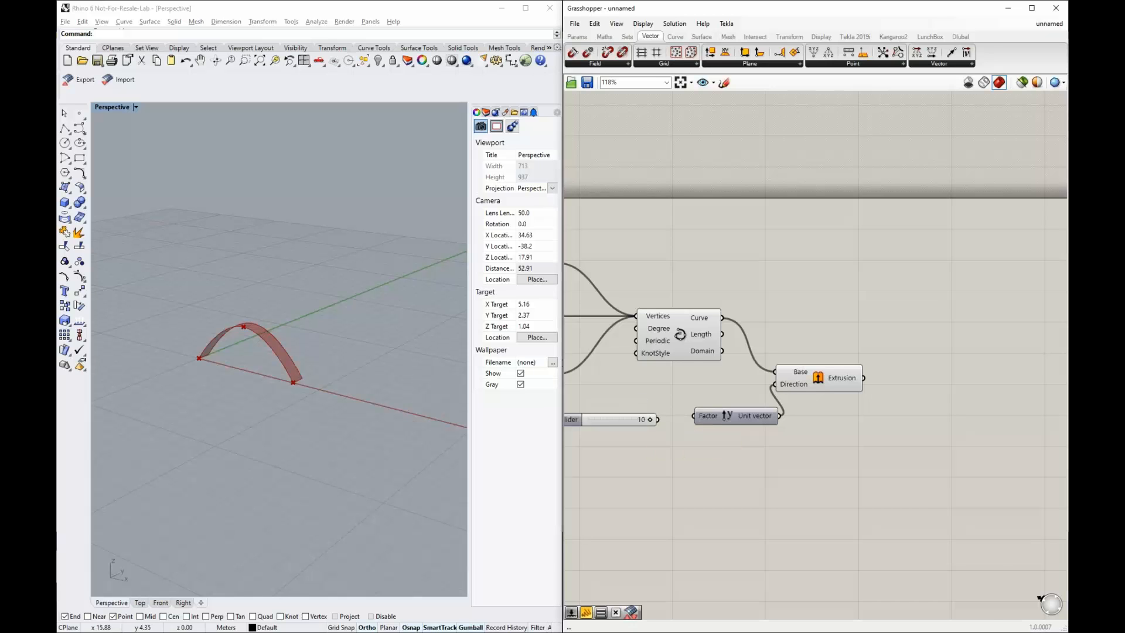
{"action": "scroll", "coordinate": [658, 419], "scroll_direction": "down", "scroll_amount": 1}
{"action": "left_click_drag", "start_coordinate": [666, 417], "coordinate": [673, 445]}
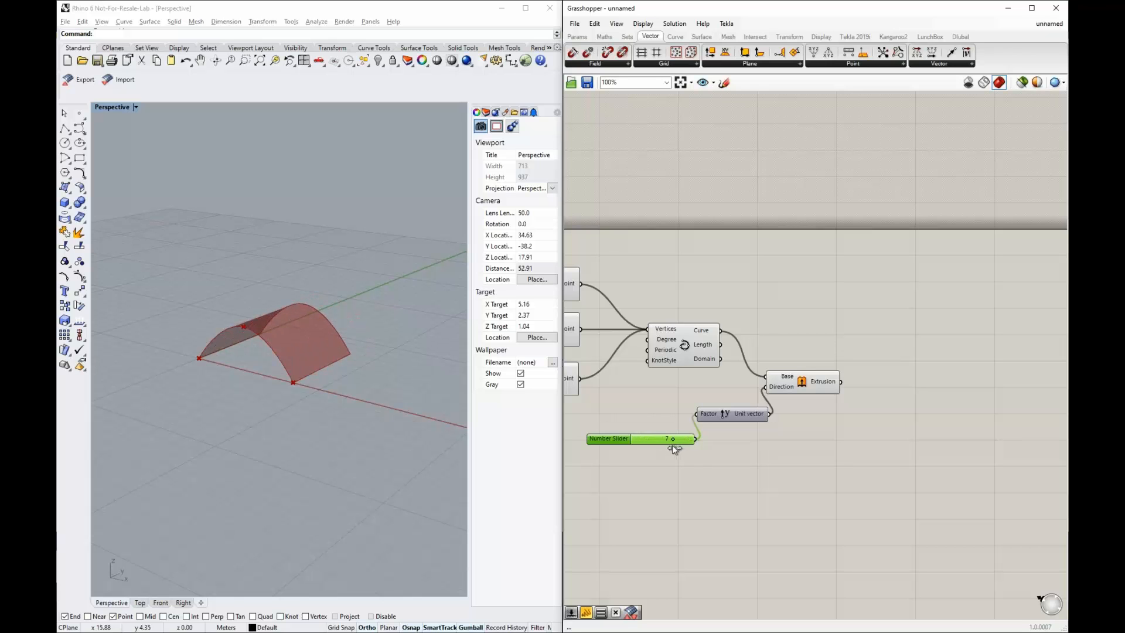
- Highlight the interpolated curve and the extruded surface in the Rhino preview by selecting their components one after the other
{"action": "scroll", "coordinate": [625, 402], "scroll_direction": "down", "scroll_amount": 2}
{"action": "scroll", "coordinate": [826, 326], "scroll_direction": "up", "scroll_amount": 1}
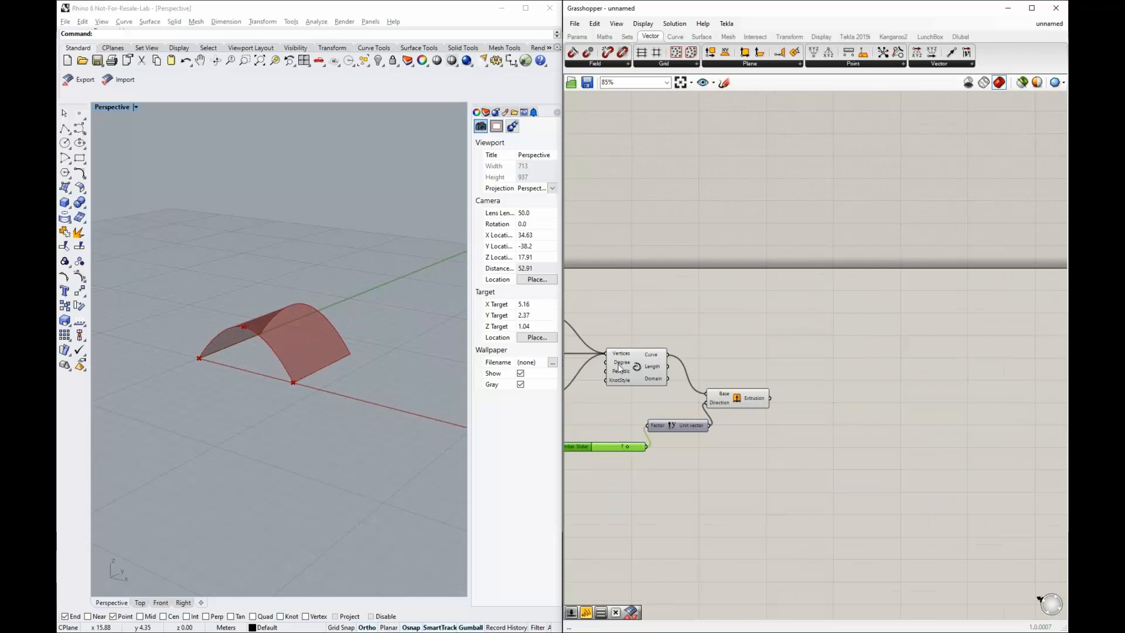
{"action": "left_click", "coordinate": [637, 368]}
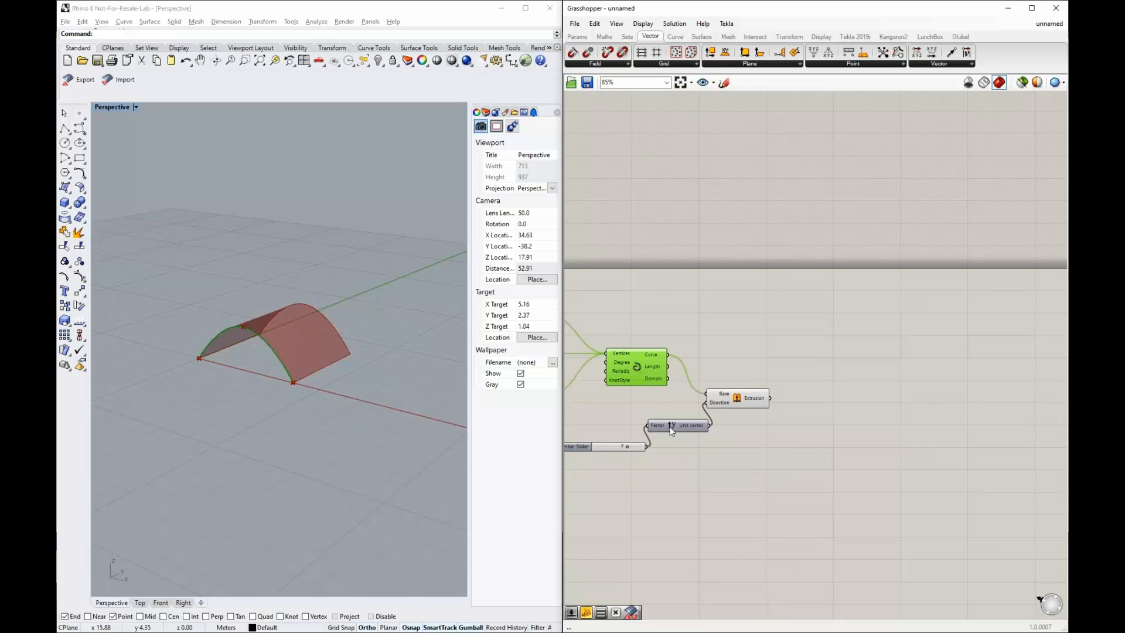
{"action": "left_click", "coordinate": [768, 486]}
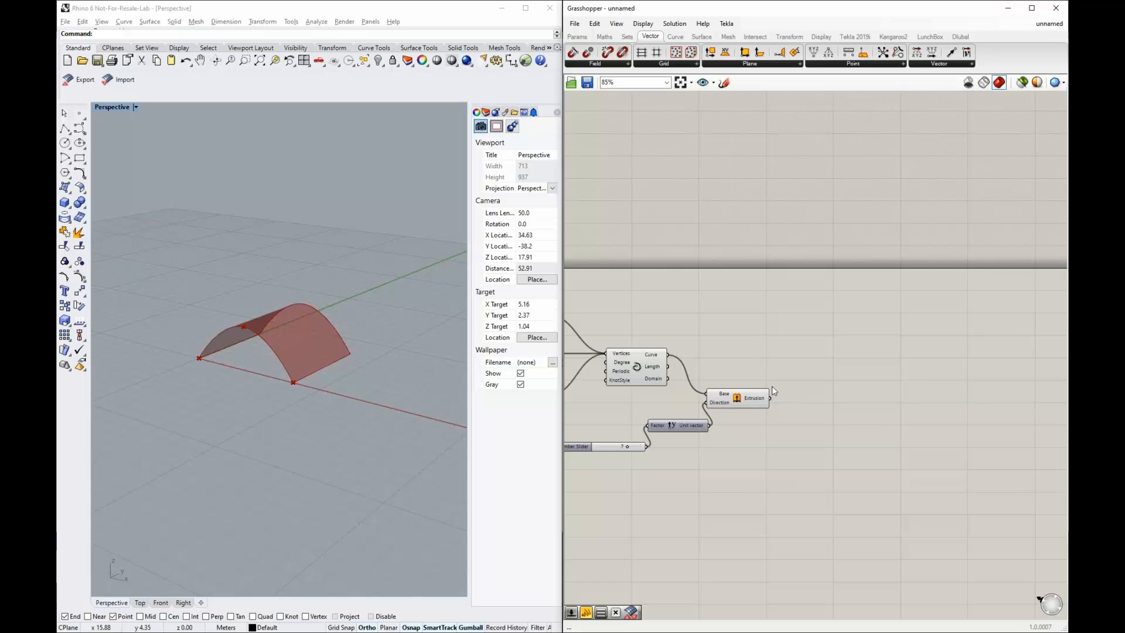
{"action": "left_click", "coordinate": [645, 365]}
{"action": "left_click", "coordinate": [738, 401]}
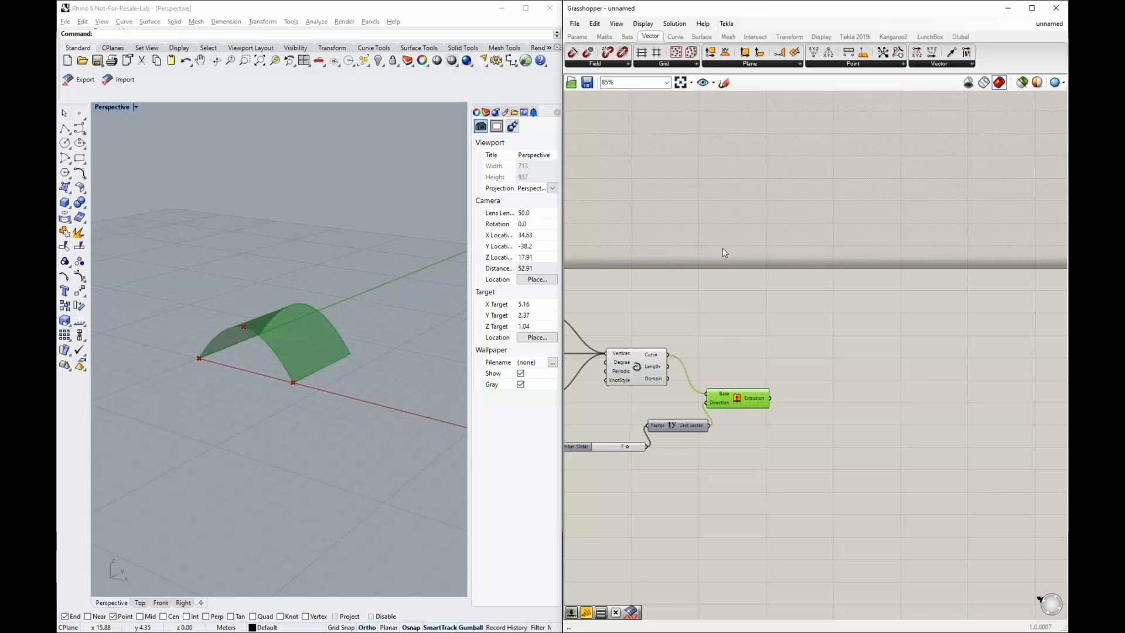
- Dock the Grasshopper window to the left half of the screen and switch to RFEM beside it
{"action": "left_click_drag", "start_coordinate": [757, 9], "coordinate": [435, 99]}
{"action": "left_click_drag", "start_coordinate": [362, 78], "coordinate": [57, 166]}
{"action": "scroll", "coordinate": [306, 363], "scroll_direction": "down", "scroll_amount": 2}
{"action": "scroll", "coordinate": [306, 364], "scroll_direction": "up", "scroll_amount": 2}
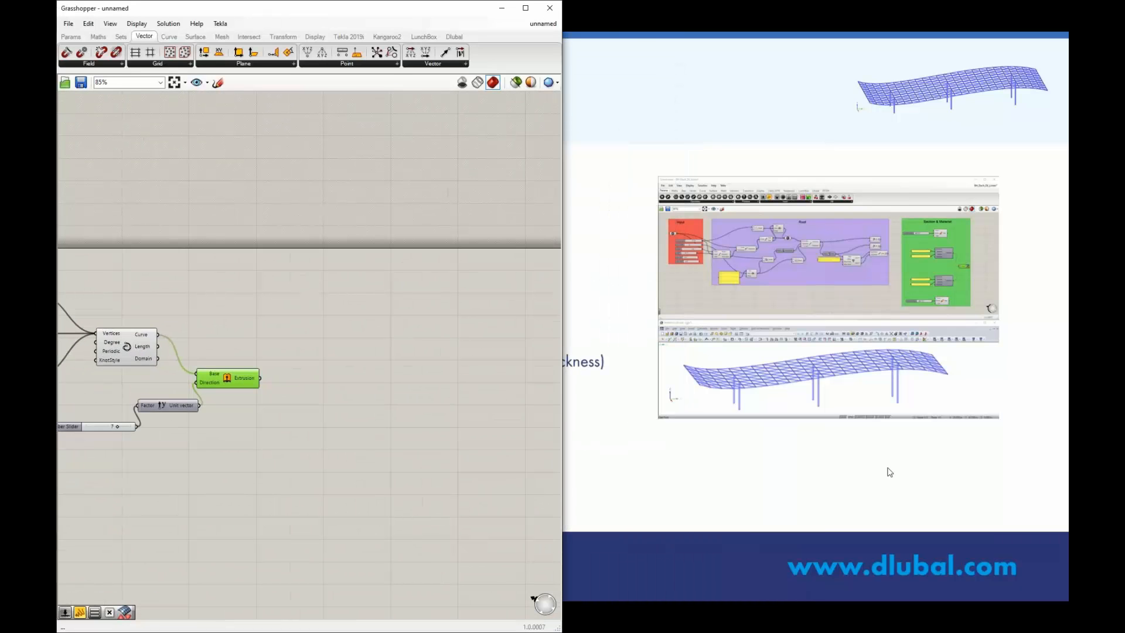
{"action": "key", "text": "alt+Tab"}
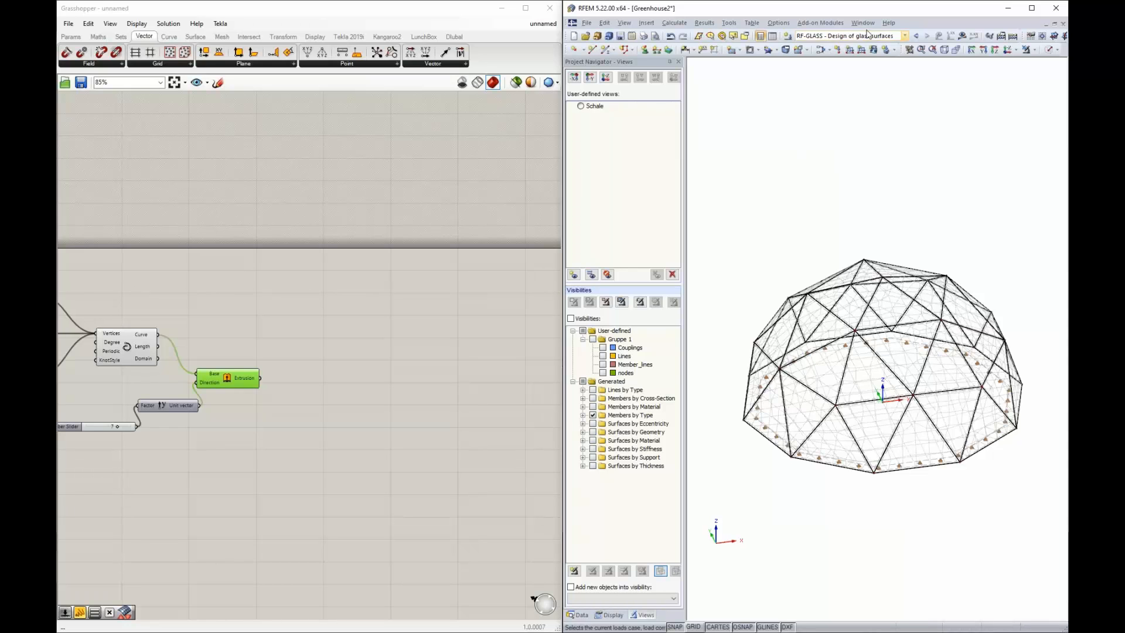
- Close the Greenhouse2 model in RFEM and delete all objects from the Import1123 model
{"action": "left_click", "coordinate": [1063, 24]}
{"action": "left_click", "coordinate": [851, 334]}
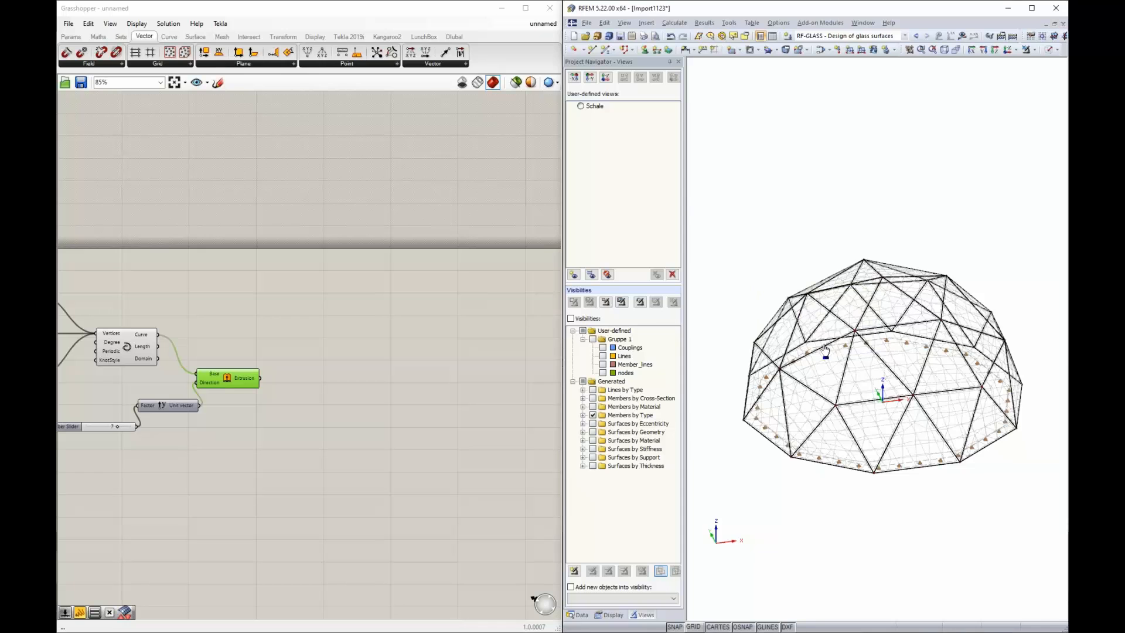
{"action": "scroll", "coordinate": [829, 193], "scroll_direction": "down", "scroll_amount": 3}
{"action": "left_click_drag", "start_coordinate": [767, 184], "coordinate": [952, 378]}
{"action": "key", "text": "Delete"}
{"action": "scroll", "coordinate": [826, 252], "scroll_direction": "up", "scroll_amount": 3}
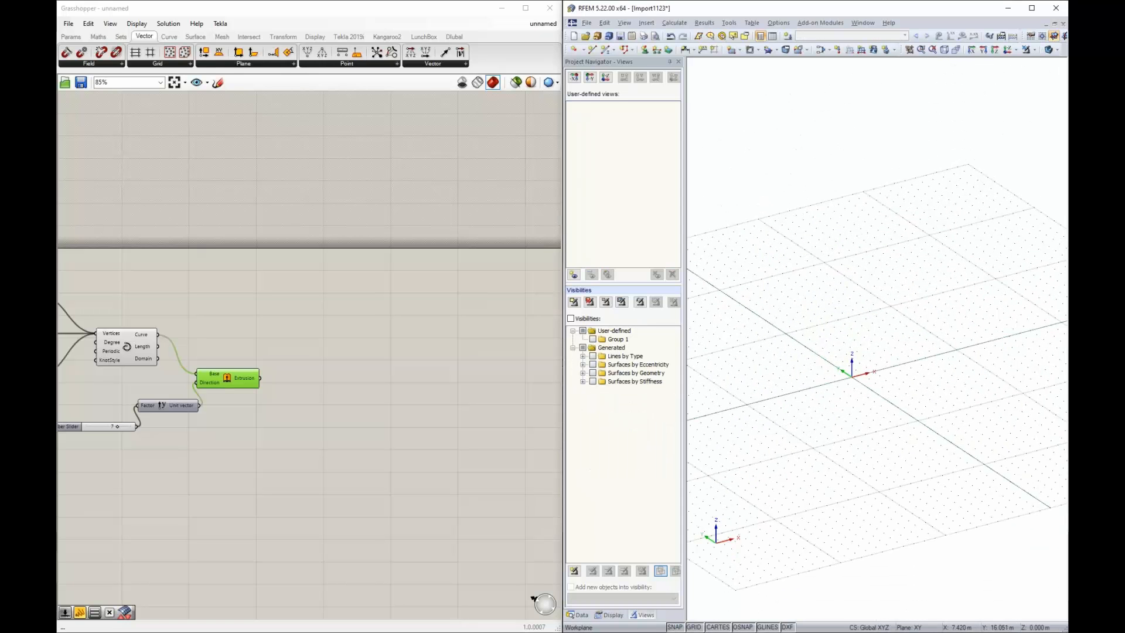
{"action": "scroll", "coordinate": [834, 302], "scroll_direction": "up", "scroll_amount": 3}
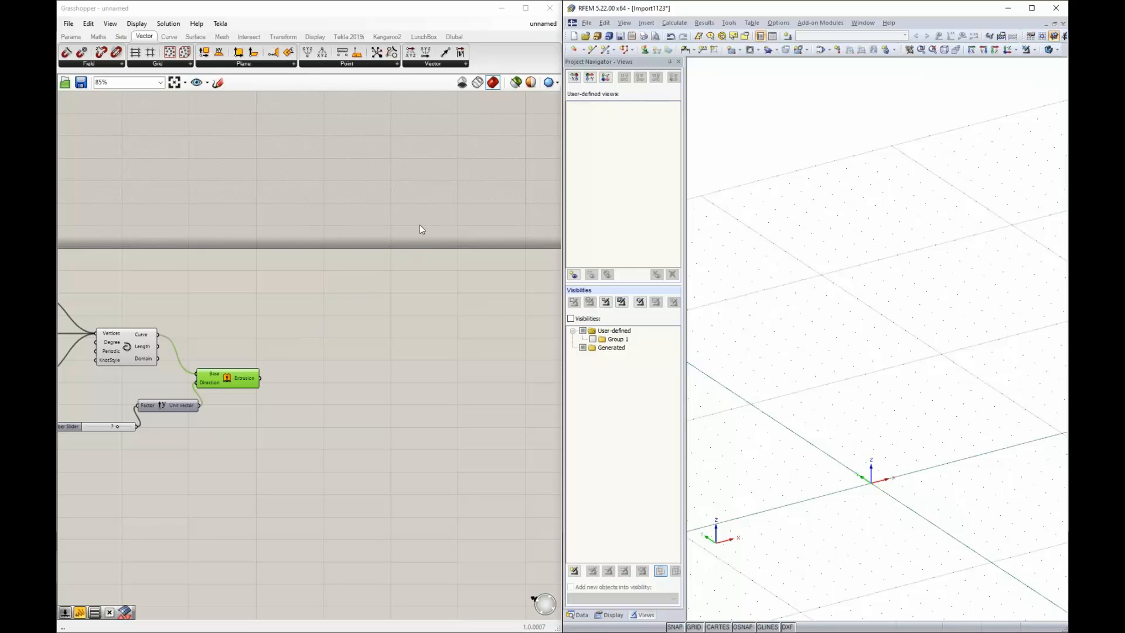
- Switch to Grasshopper and place the Dlubal RFEM 5 COM component beyond the Extrude component's output
{"action": "left_click", "coordinate": [455, 37]}
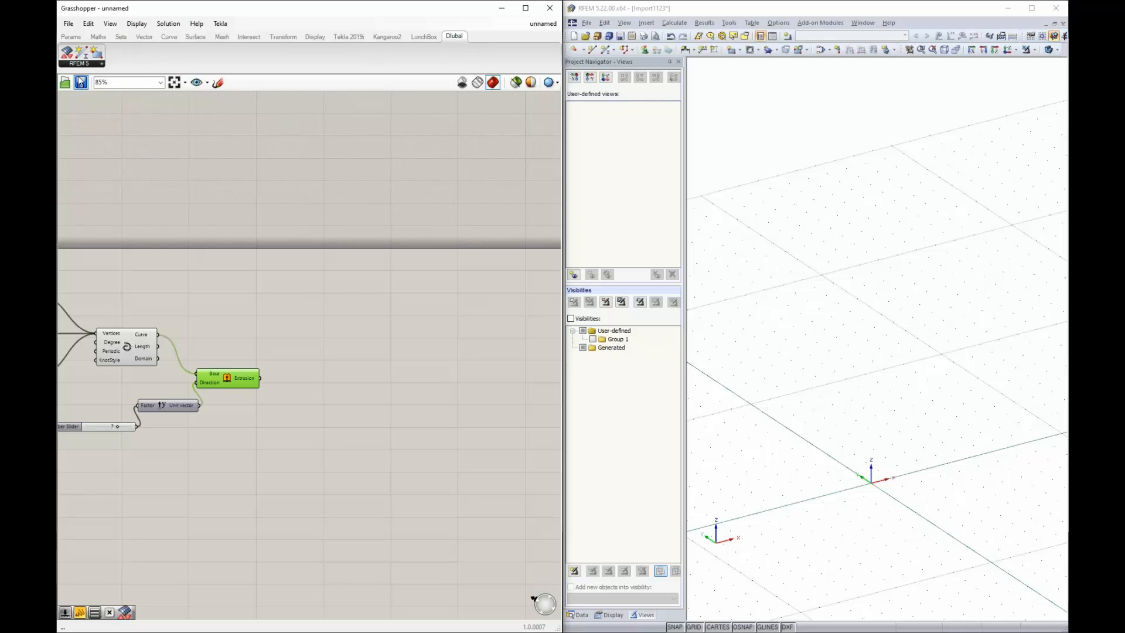
{"action": "left_click_drag", "start_coordinate": [68, 54], "coordinate": [388, 385]}
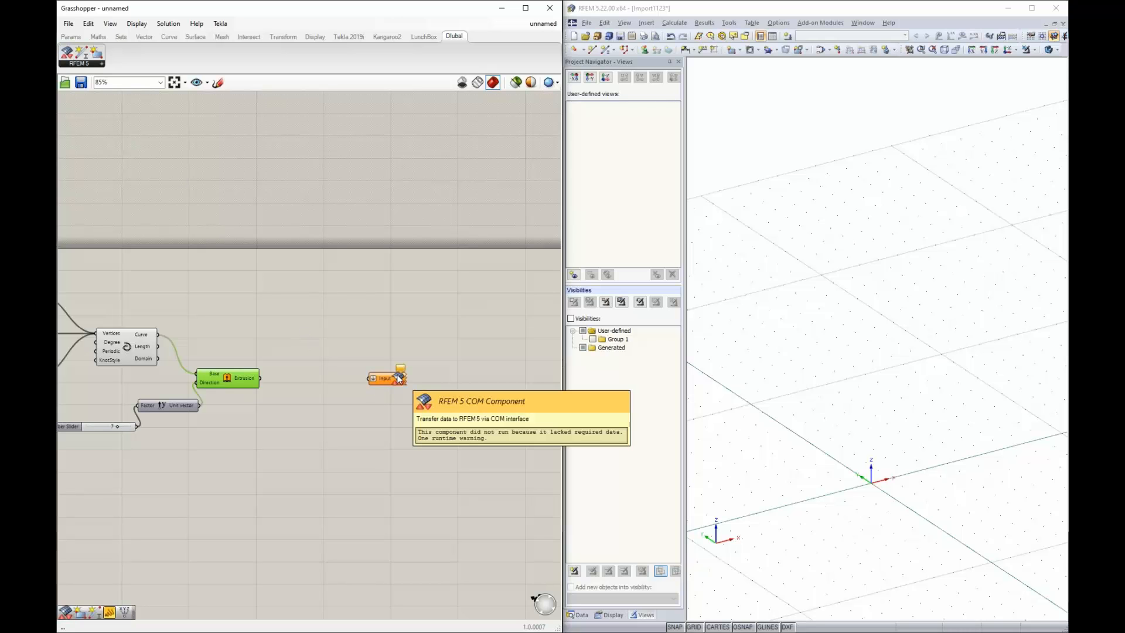
{"action": "left_click", "coordinate": [398, 379]}
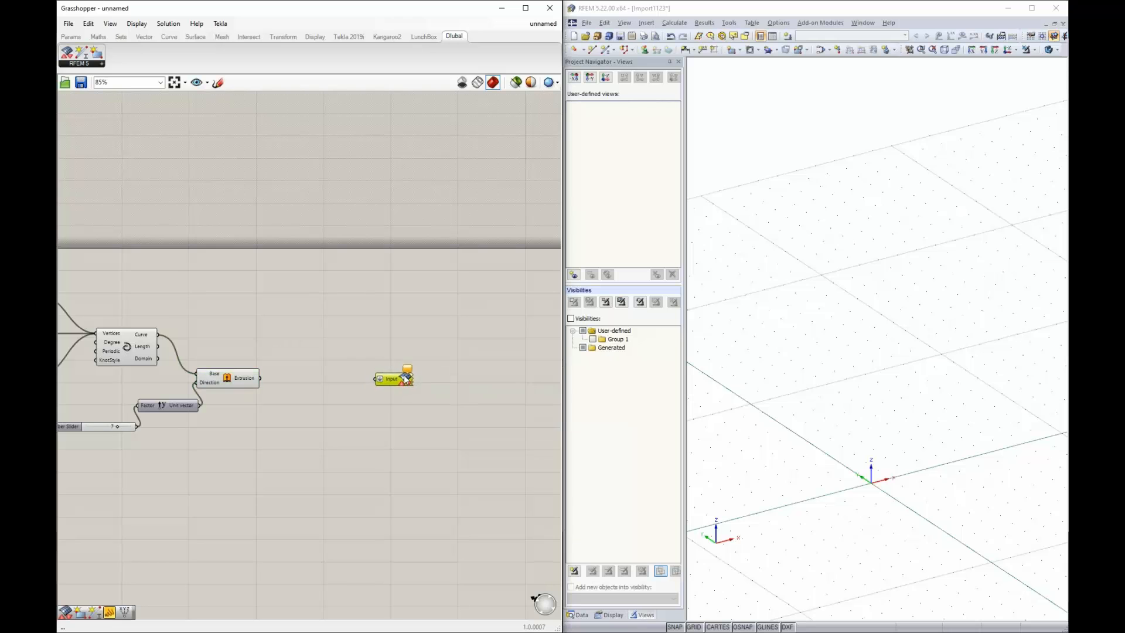
- Reposition the RFEM 5 component on the canvas and connect the interpolated curve's Curve output to its Input to send the arch line to RFEM
{"action": "scroll", "coordinate": [382, 379], "scroll_direction": "up", "scroll_amount": 3}
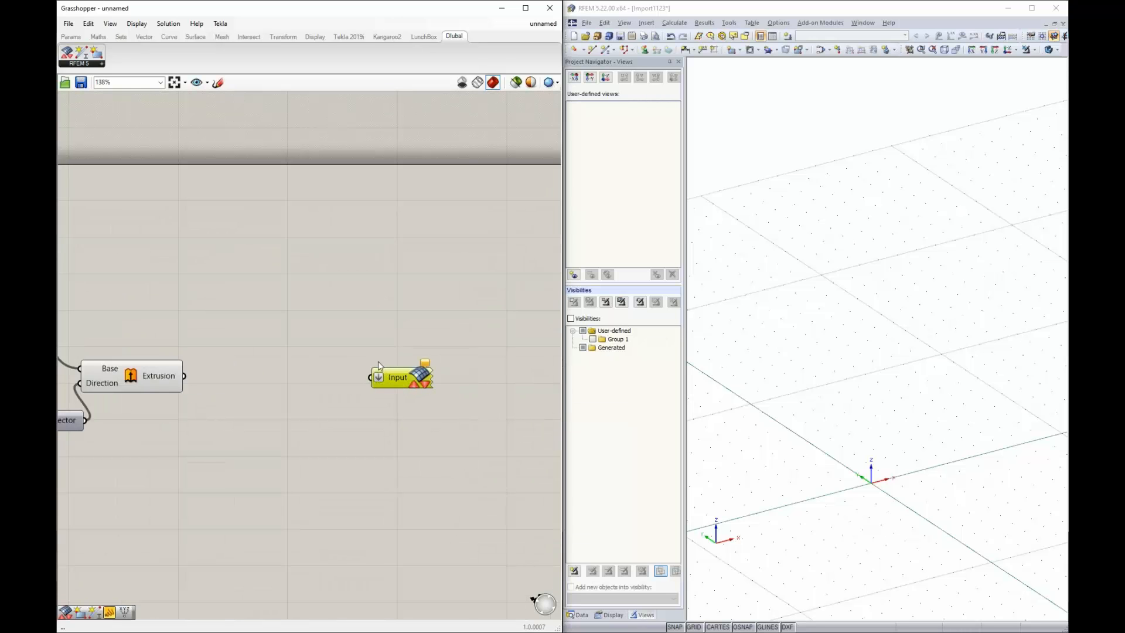
{"action": "left_click_drag", "start_coordinate": [419, 386], "coordinate": [406, 368]}
{"action": "left_click_drag", "start_coordinate": [371, 364], "coordinate": [377, 378]}
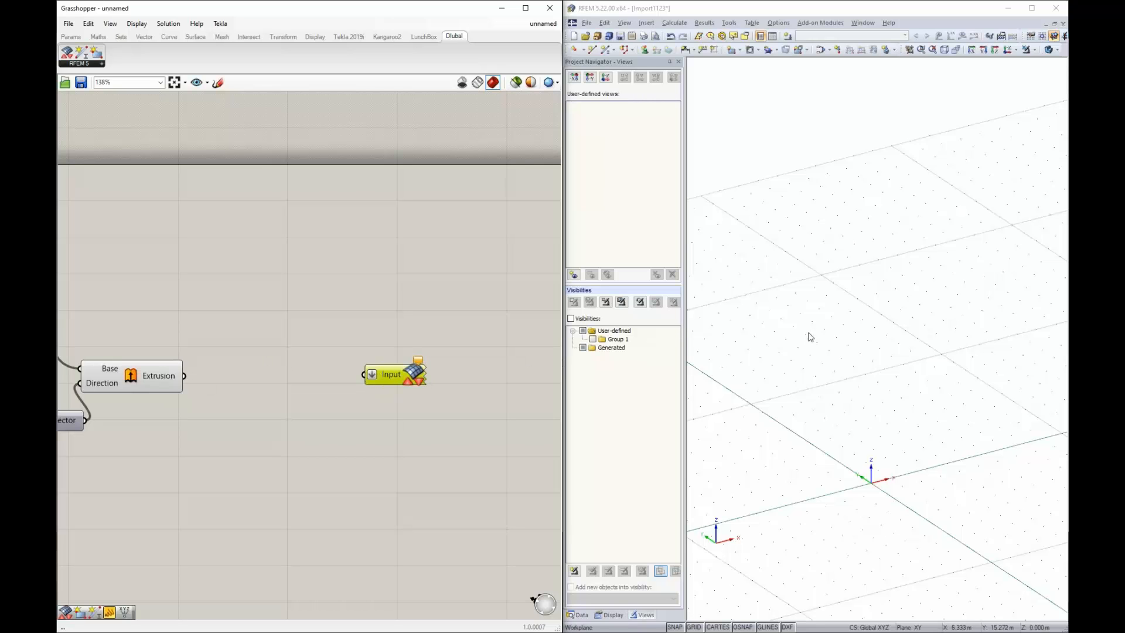
{"action": "scroll", "coordinate": [492, 258], "scroll_direction": "down", "scroll_amount": 2}
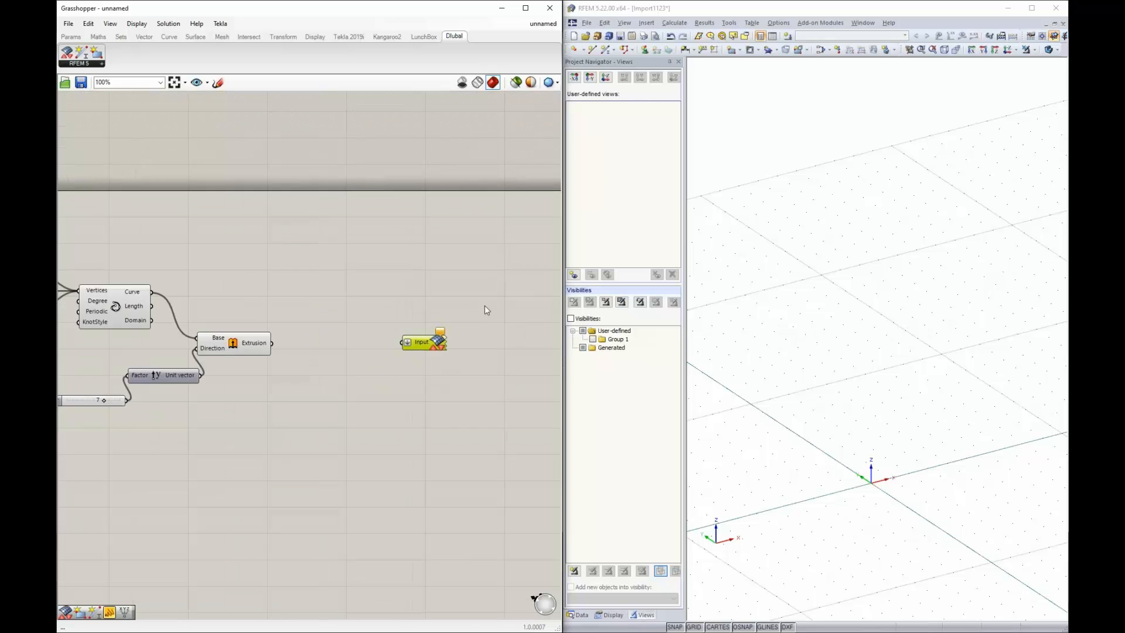
{"action": "left_click_drag", "start_coordinate": [438, 347], "coordinate": [398, 315]}
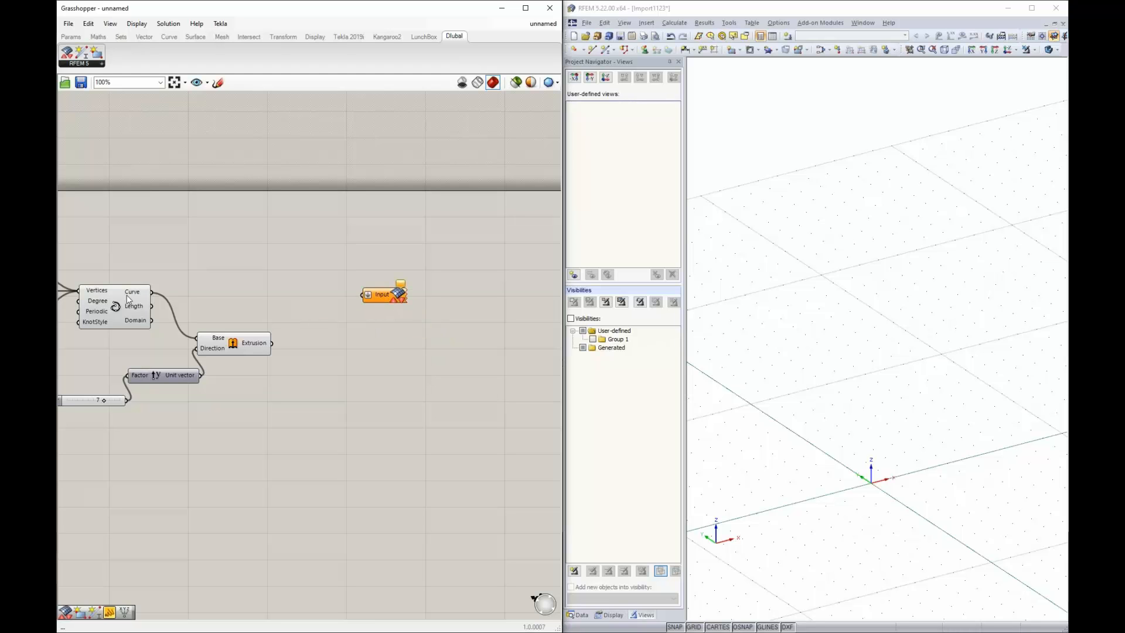
{"action": "left_click_drag", "start_coordinate": [151, 291], "coordinate": [364, 295]}
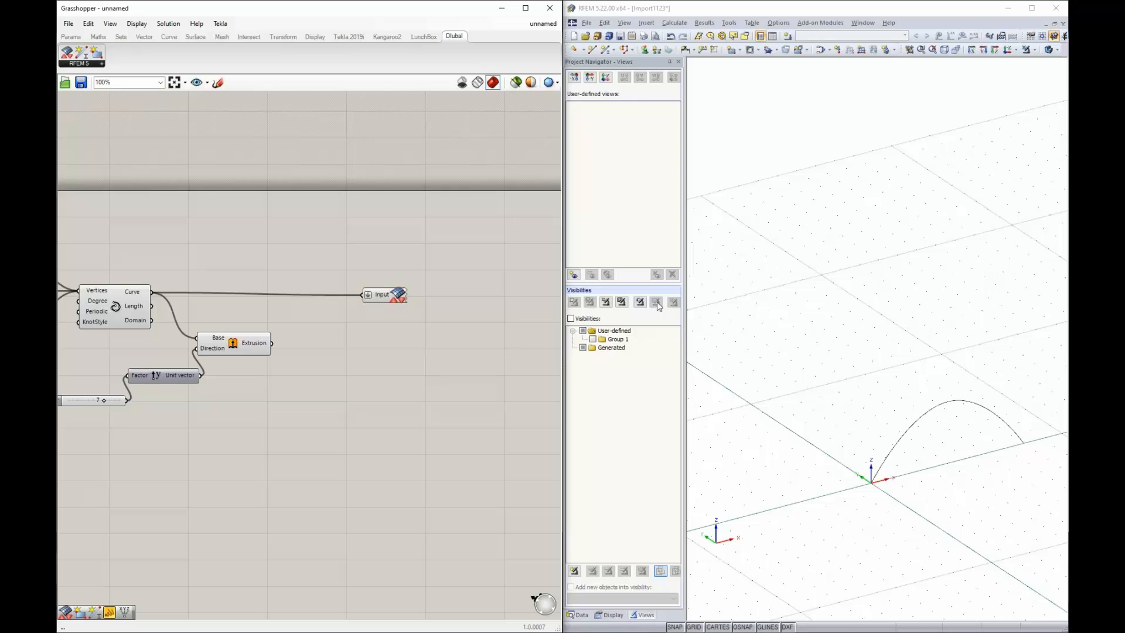
{"action": "middle_click_drag", "start_coordinate": [947, 438], "coordinate": [877, 384]}
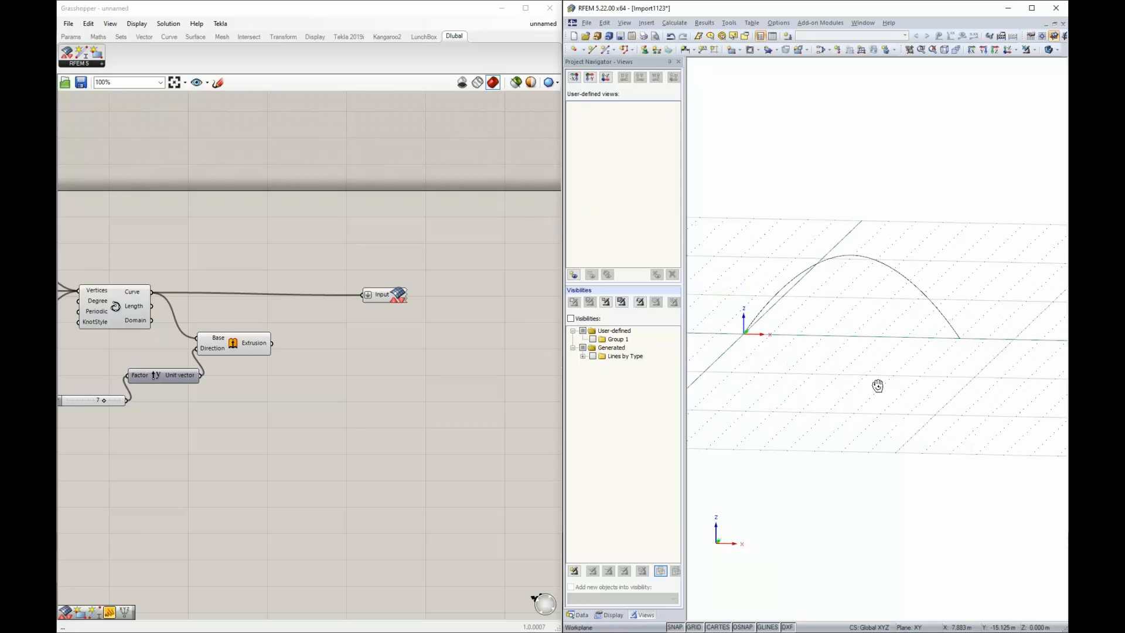
- Connect the Extrude component's Extrusion output to the RFEM component's Input in place of the curve, and move that component farther away
{"action": "left_click", "coordinate": [258, 349]}
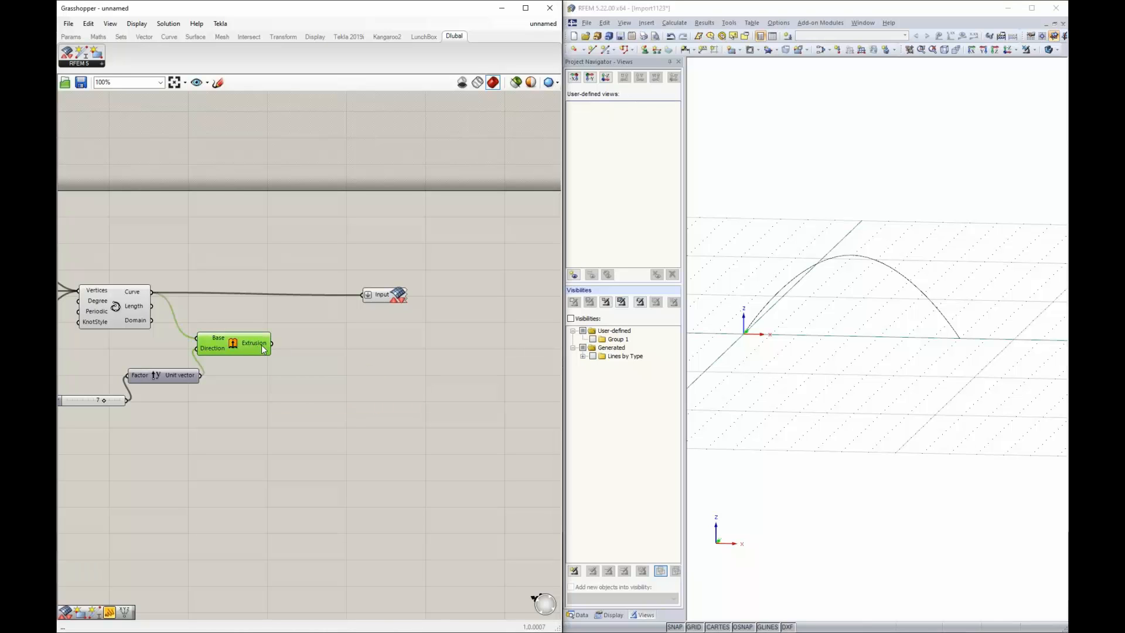
{"action": "left_click_drag", "start_coordinate": [273, 348], "coordinate": [363, 296]}
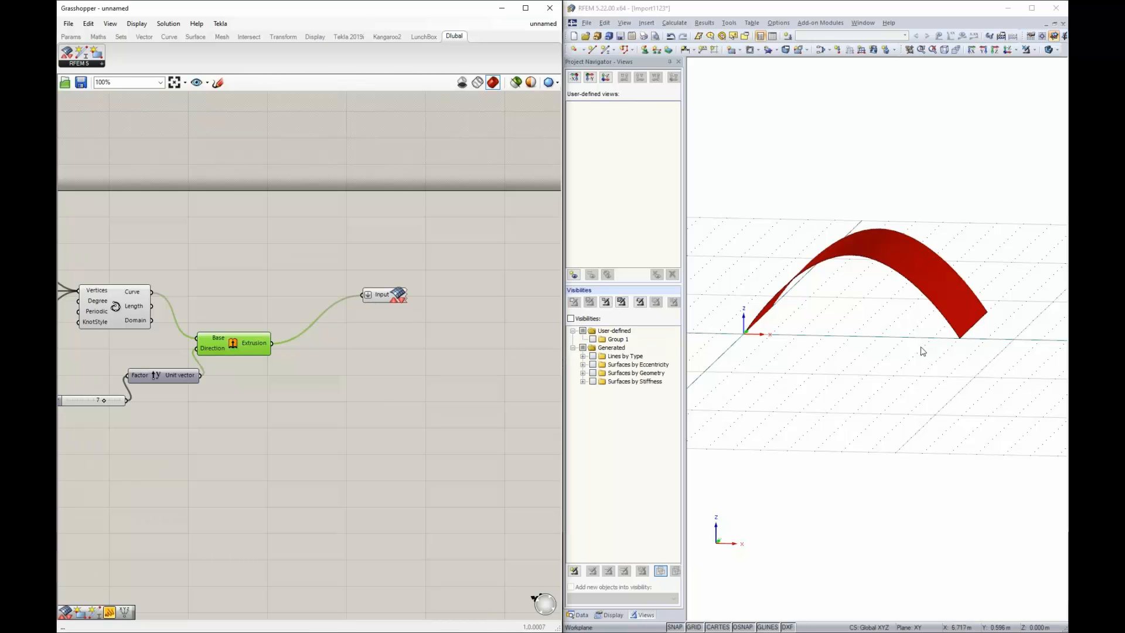
{"action": "middle_click_drag", "start_coordinate": [922, 357], "coordinate": [833, 356], "text": "ctrl"}
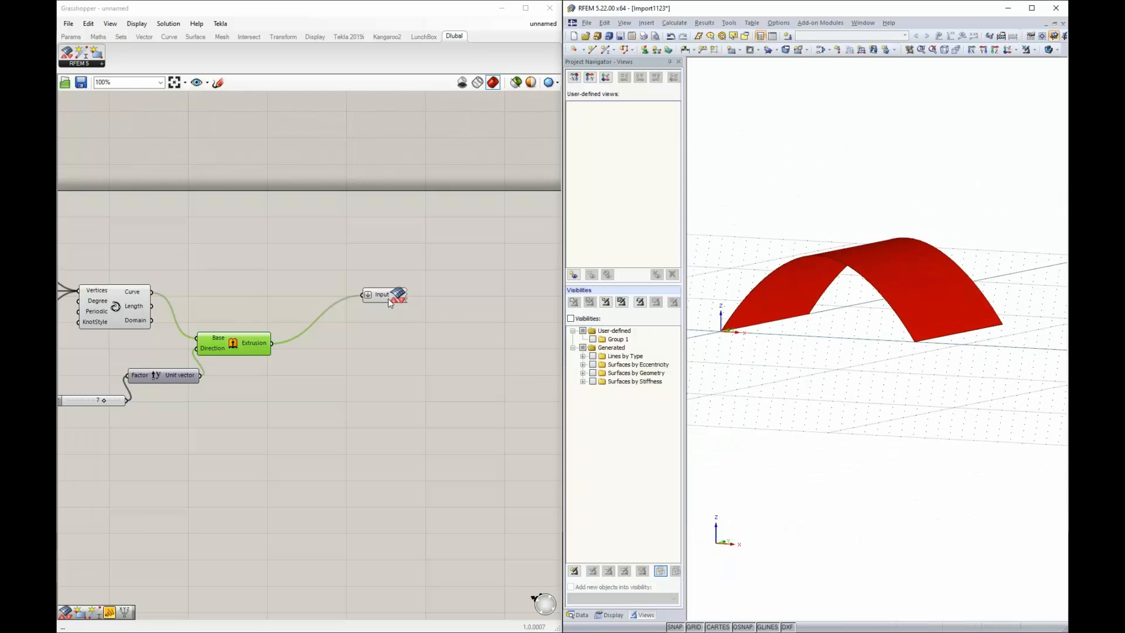
{"action": "left_click_drag", "start_coordinate": [388, 298], "coordinate": [454, 297]}
{"action": "left_click", "coordinate": [367, 385]}
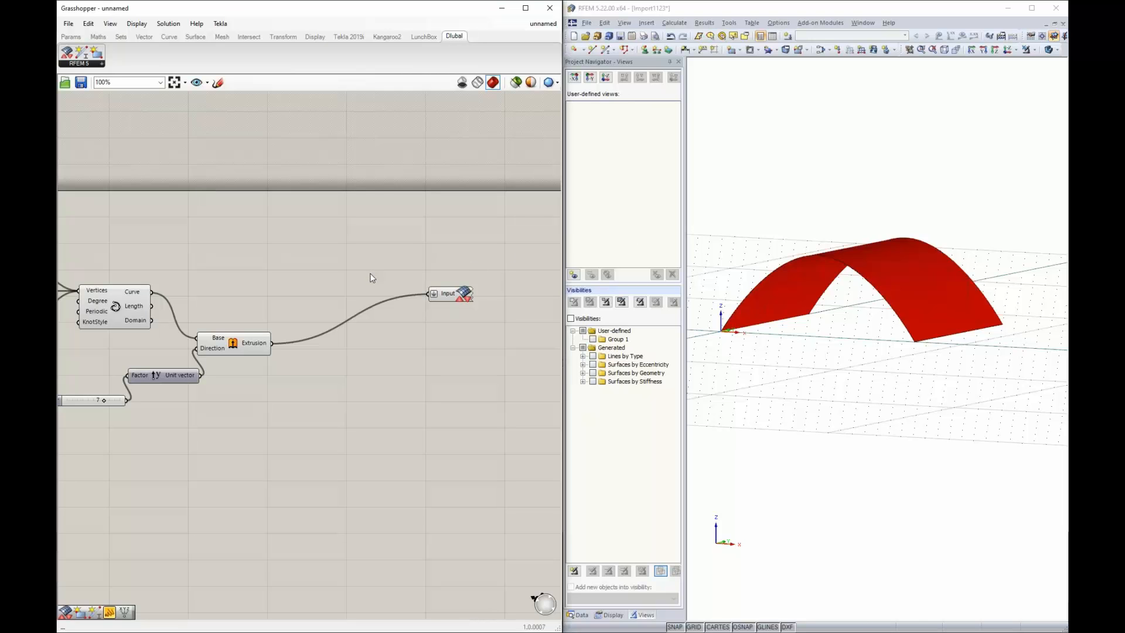
- Check the transferred arch surface's geometry and stiffness settings in RFEM's Edit Surface dialog without changing them
{"action": "left_click", "coordinate": [913, 287]}
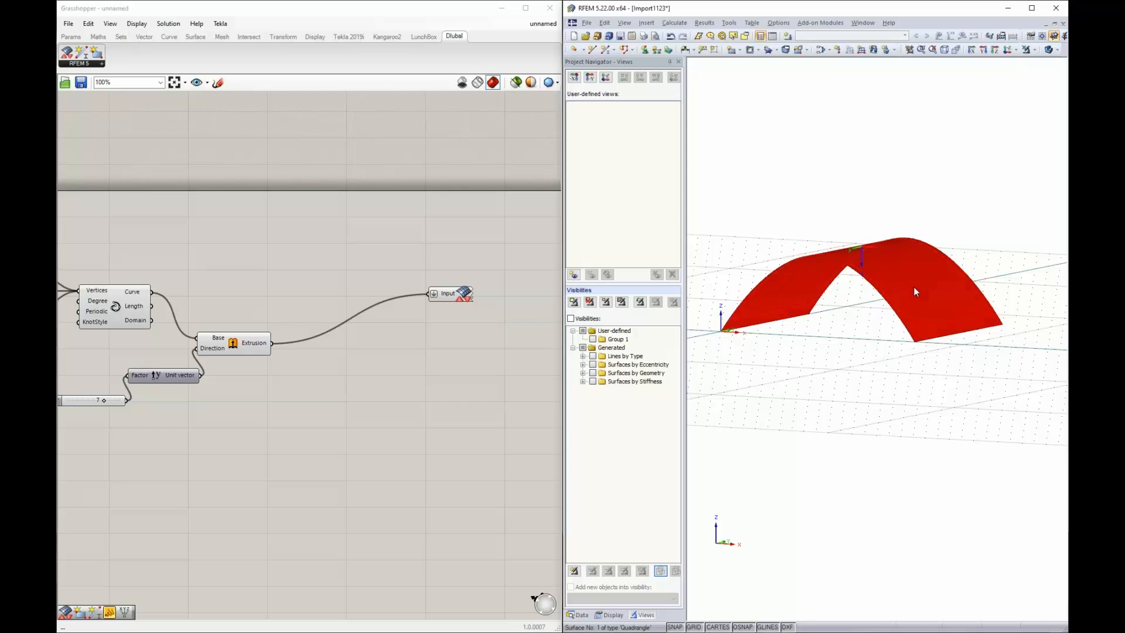
{"action": "double_click", "coordinate": [929, 263]}
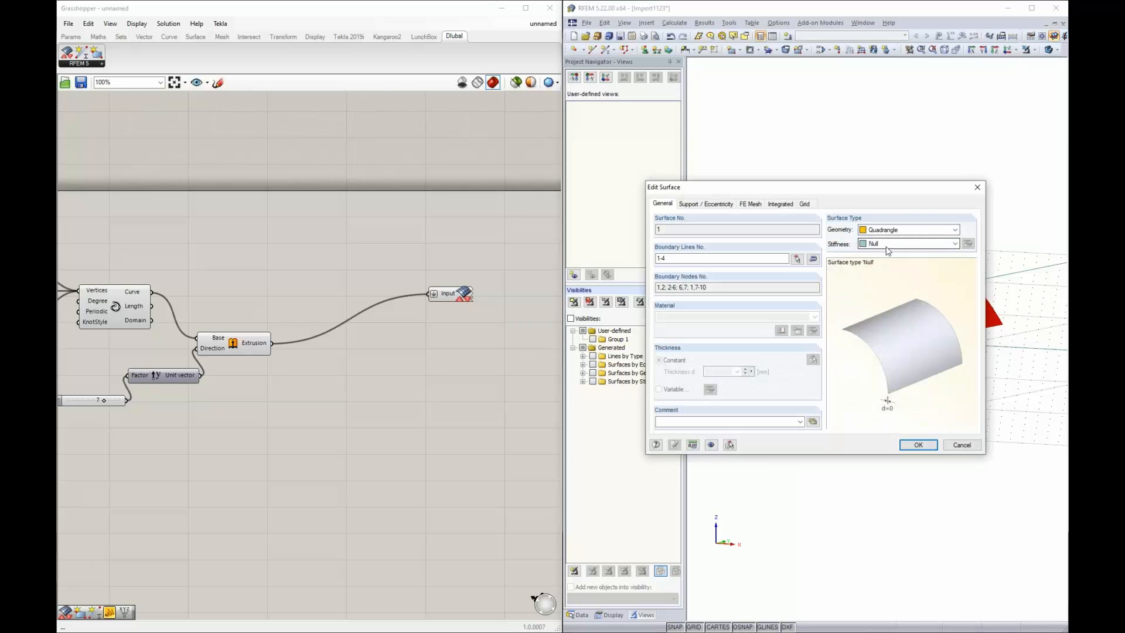
{"action": "left_click", "coordinate": [962, 446]}
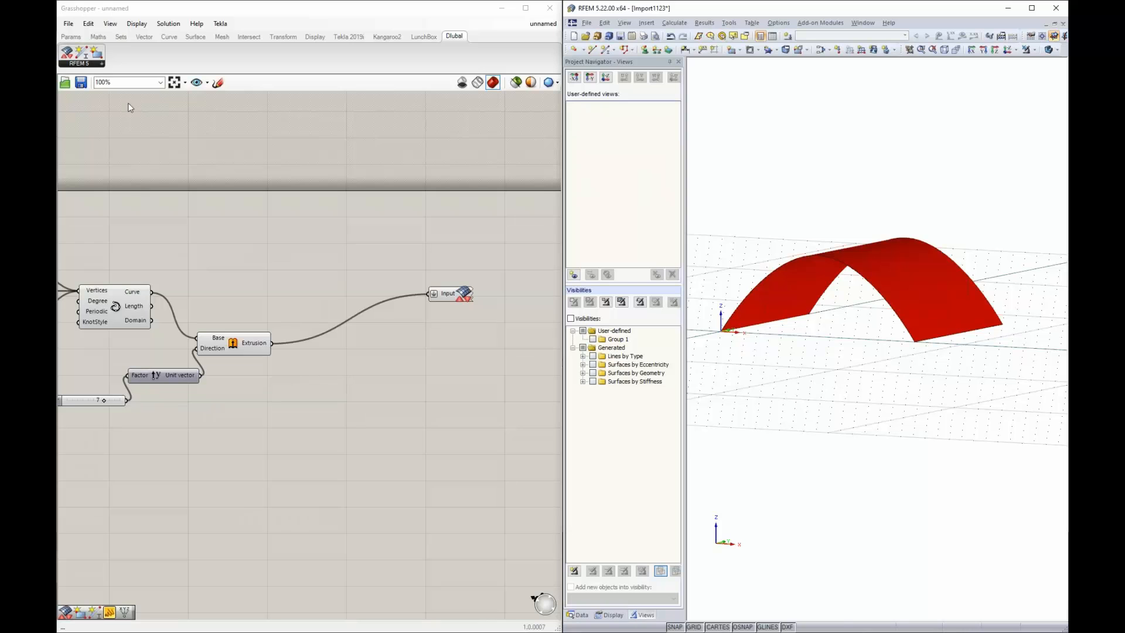
- In Grasshopper, place a Dlubal Member component above the RFEM wire and a Dlubal Surface component below it
{"action": "left_click", "coordinate": [86, 54]}
{"action": "left_click_drag", "start_coordinate": [85, 54], "coordinate": [318, 246]}
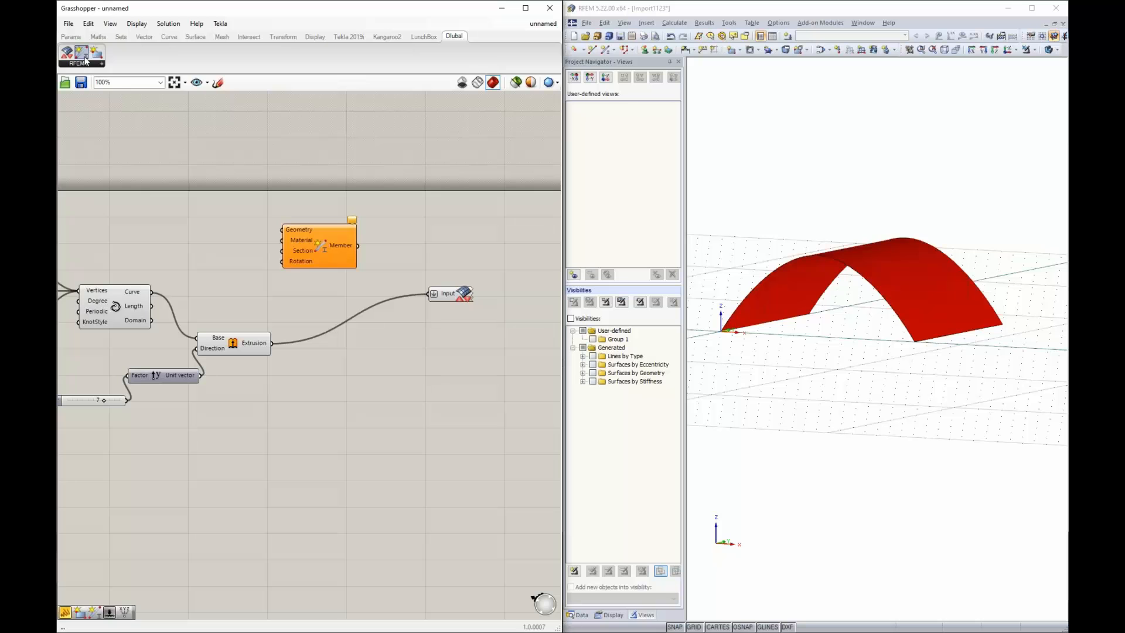
{"action": "left_click_drag", "start_coordinate": [86, 59], "coordinate": [339, 425]}
{"action": "left_click_drag", "start_coordinate": [311, 247], "coordinate": [339, 240]}
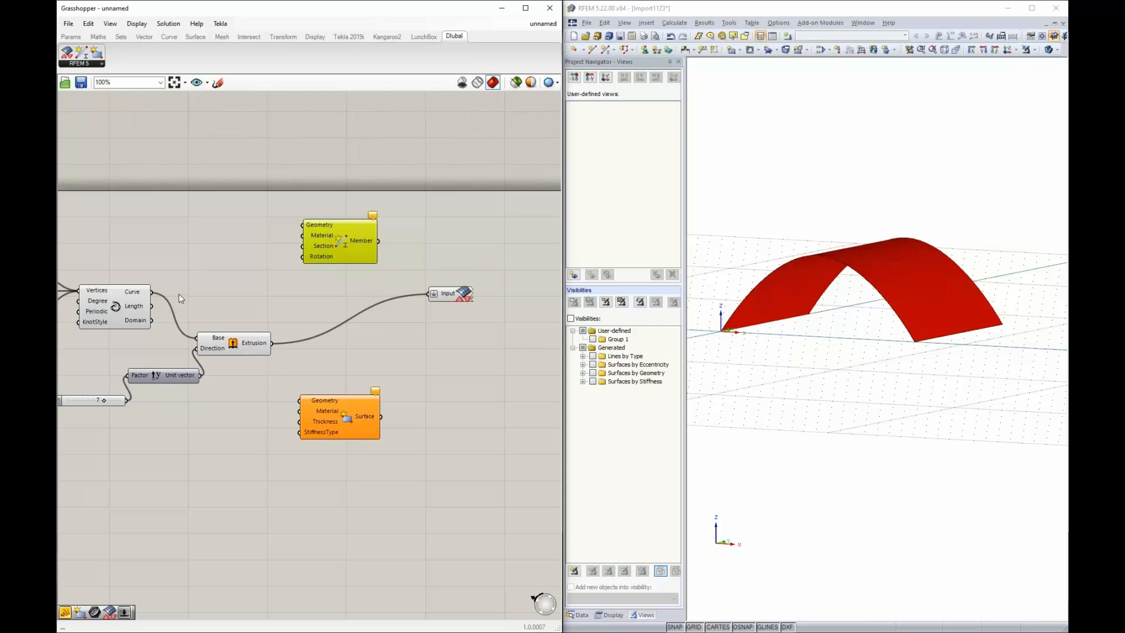
- Connect the interpolated curve's Curve output to the Member component's Geometry input and shift the Member component up slightly
{"action": "left_click_drag", "start_coordinate": [151, 291], "coordinate": [302, 225]}
{"action": "left_click_drag", "start_coordinate": [335, 243], "coordinate": [320, 220]}
{"action": "left_click", "coordinate": [270, 280]}
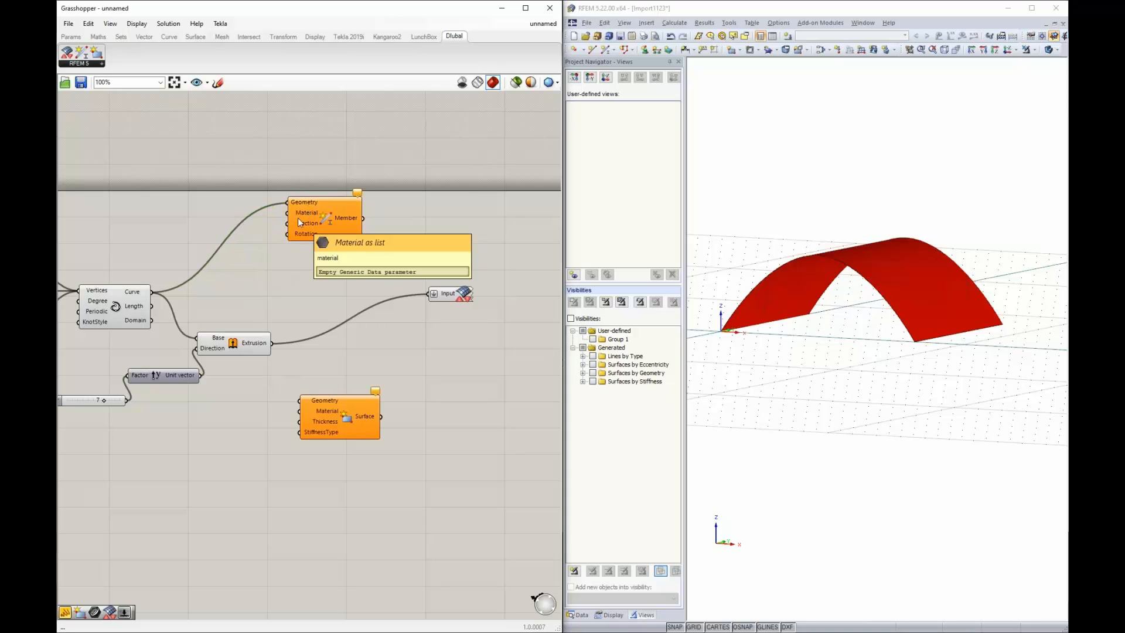
- Add a panel containing "Steel S 235 | DIN EN 1993-1-1:2010-12", connect it to the Member's Material input, then shrink and reposition it
{"action": "left_click", "coordinate": [71, 36]}
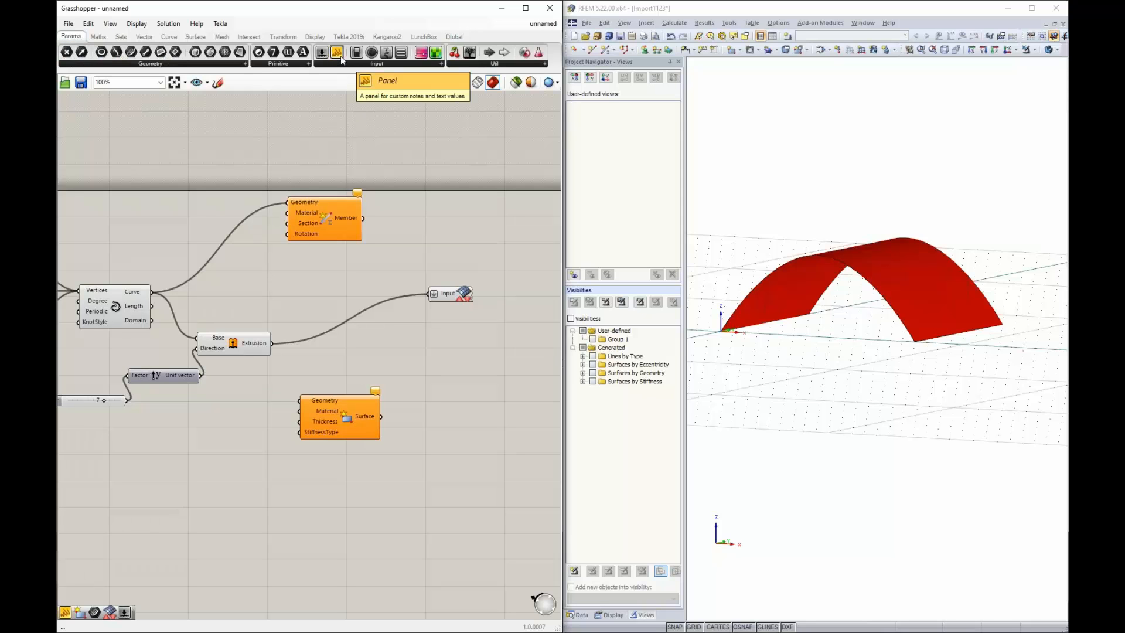
{"action": "left_click_drag", "start_coordinate": [338, 53], "coordinate": [199, 209]}
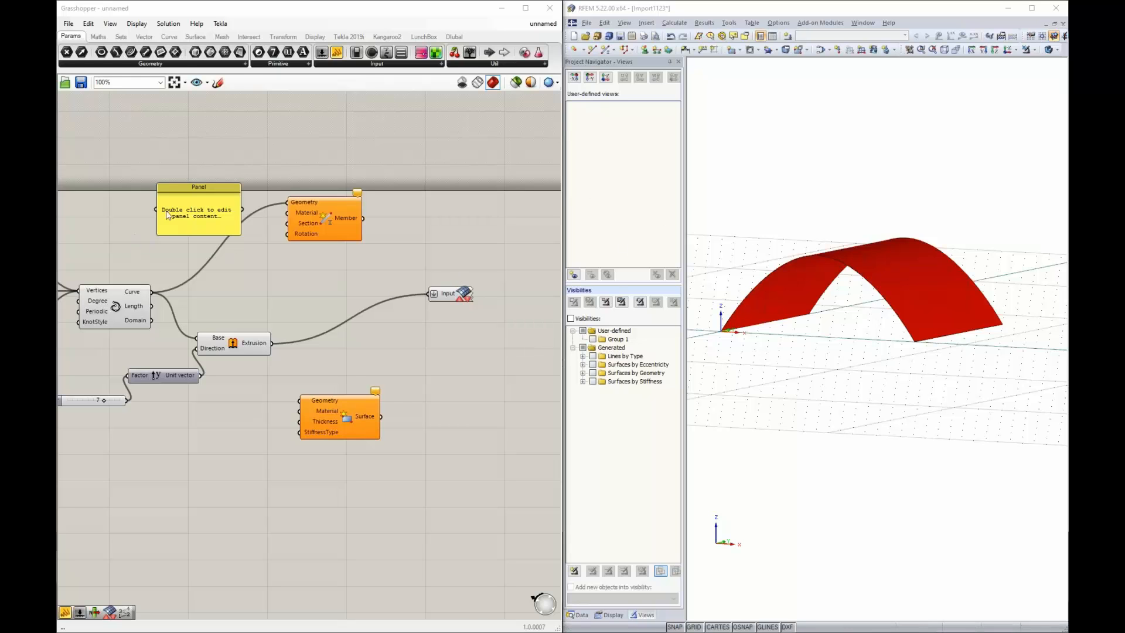
{"action": "double_click", "coordinate": [197, 211]}
{"action": "type", "text": "Steel S 235 | DIN EN 1993-1-1:2010-12"}
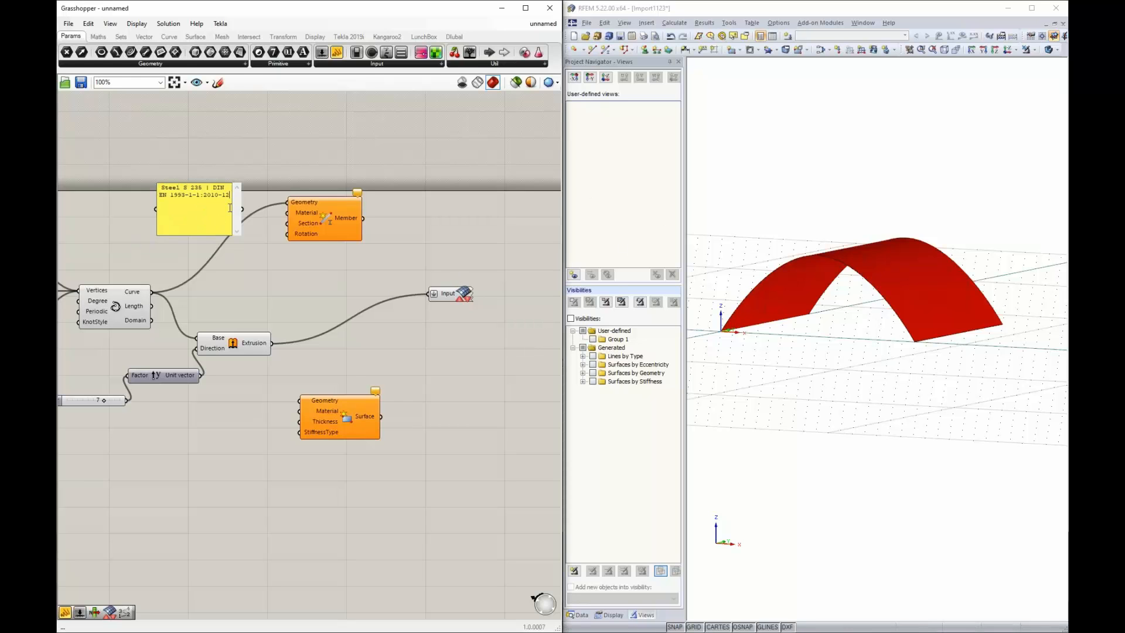
{"action": "left_click", "coordinate": [284, 163]}
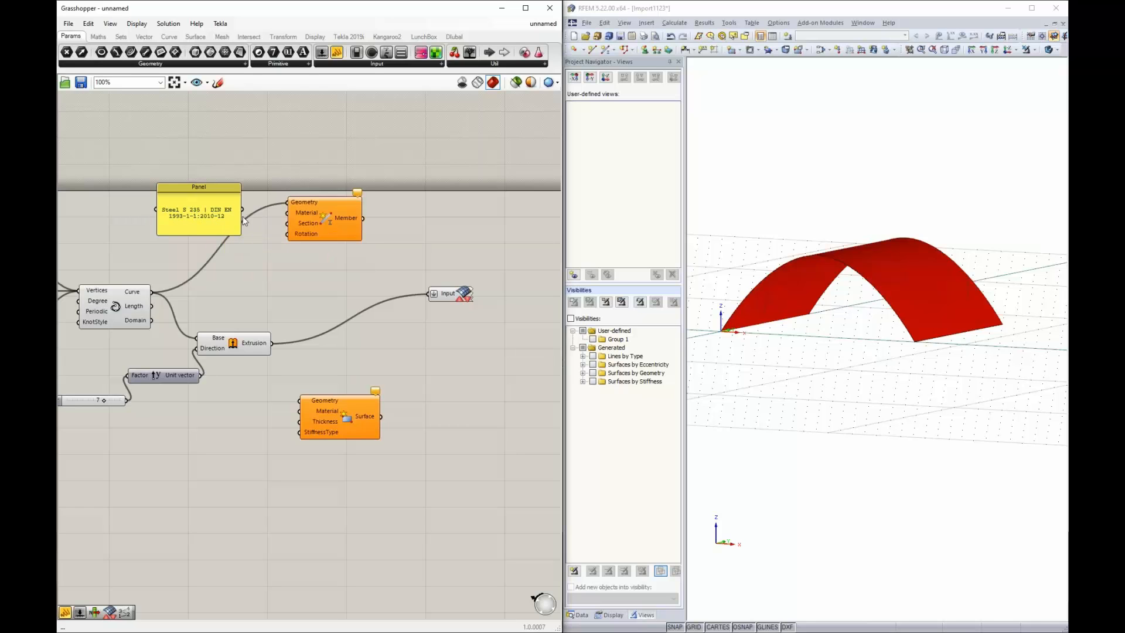
{"action": "left_click_drag", "start_coordinate": [244, 212], "coordinate": [286, 213]}
{"action": "left_click_drag", "start_coordinate": [202, 234], "coordinate": [198, 204]}
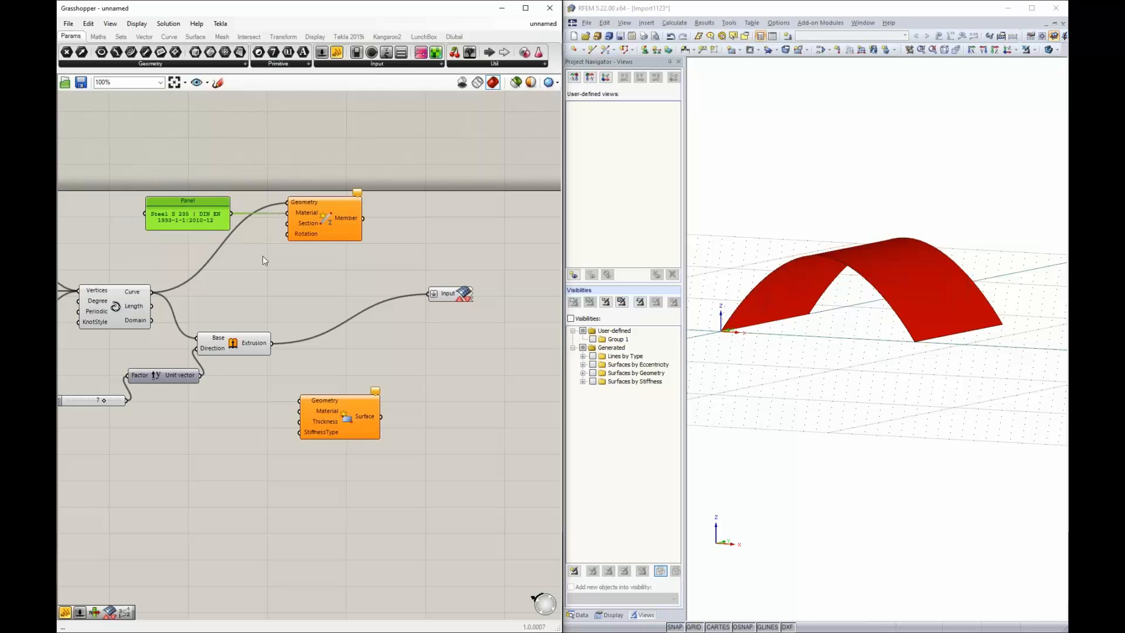
{"action": "right_click_drag", "start_coordinate": [180, 222], "coordinate": [256, 217]}
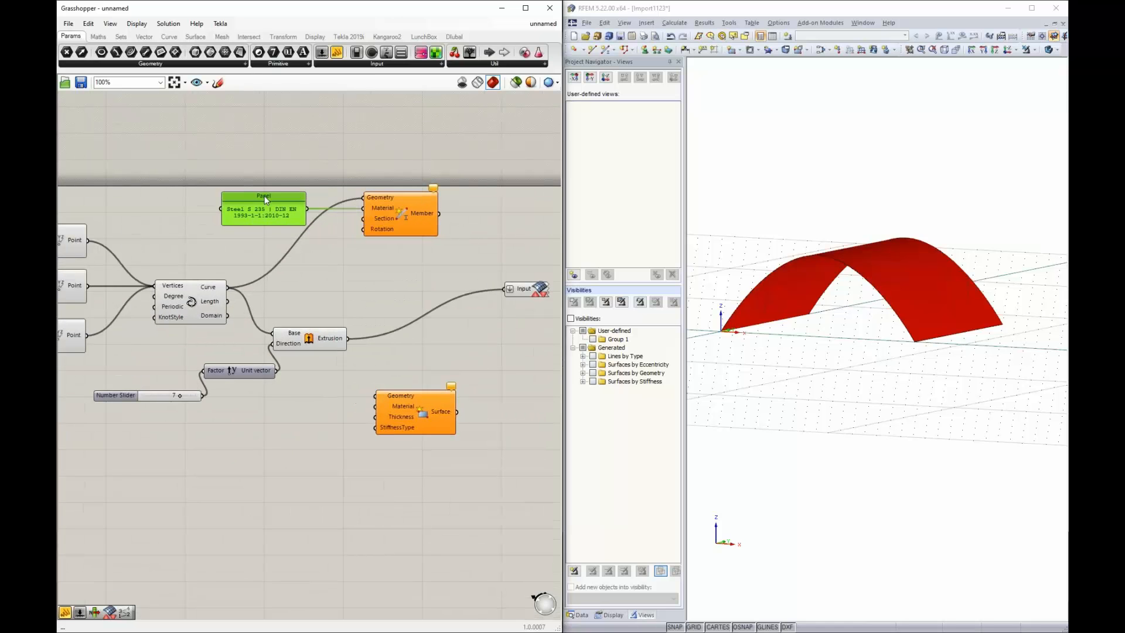
{"action": "left_click_drag", "start_coordinate": [264, 198], "coordinate": [284, 162]}
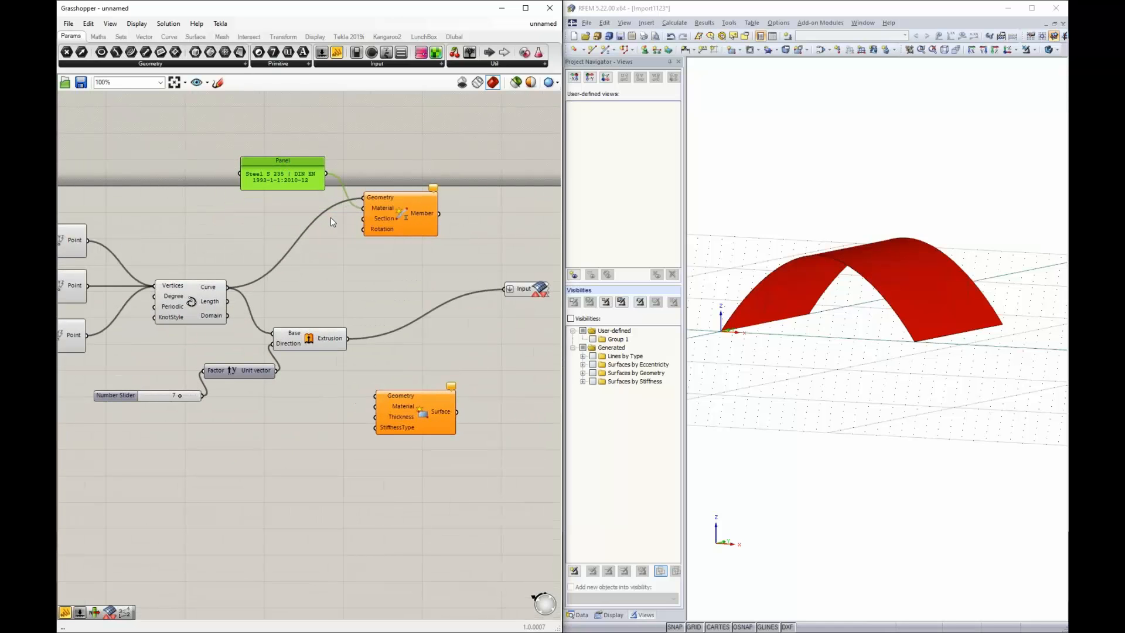
- Add a second panel containing "IPE 300", connect it to the Member's Section input, and align it beneath the material panel
{"action": "left_click_drag", "start_coordinate": [340, 52], "coordinate": [236, 230]}
{"action": "double_click", "coordinate": [233, 238]}
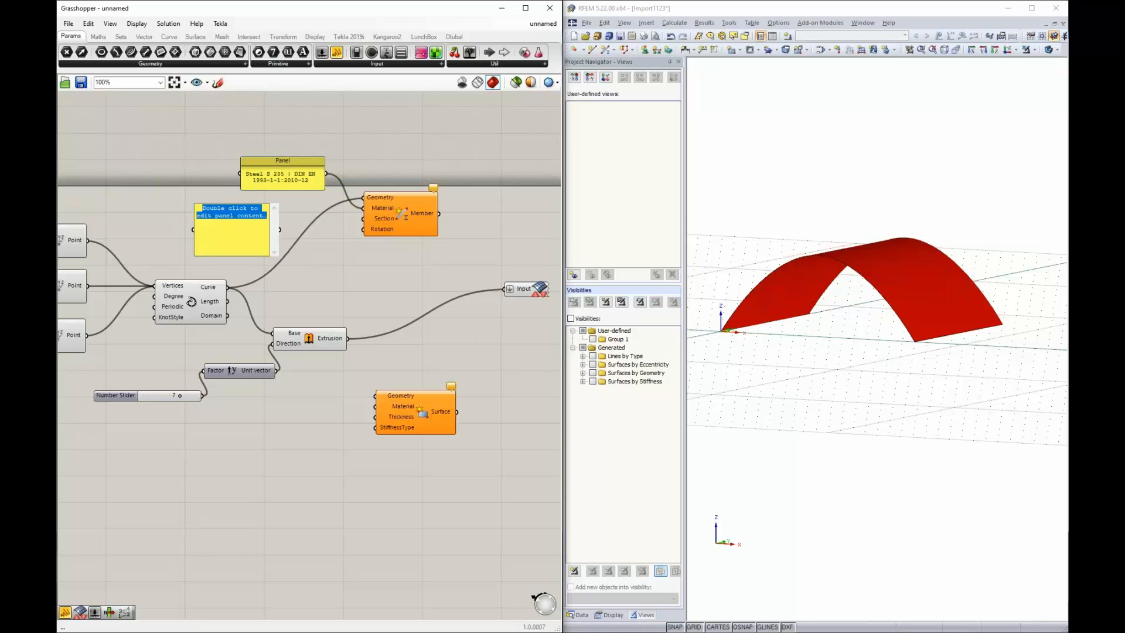
{"action": "type", "text": "IPE 300"}
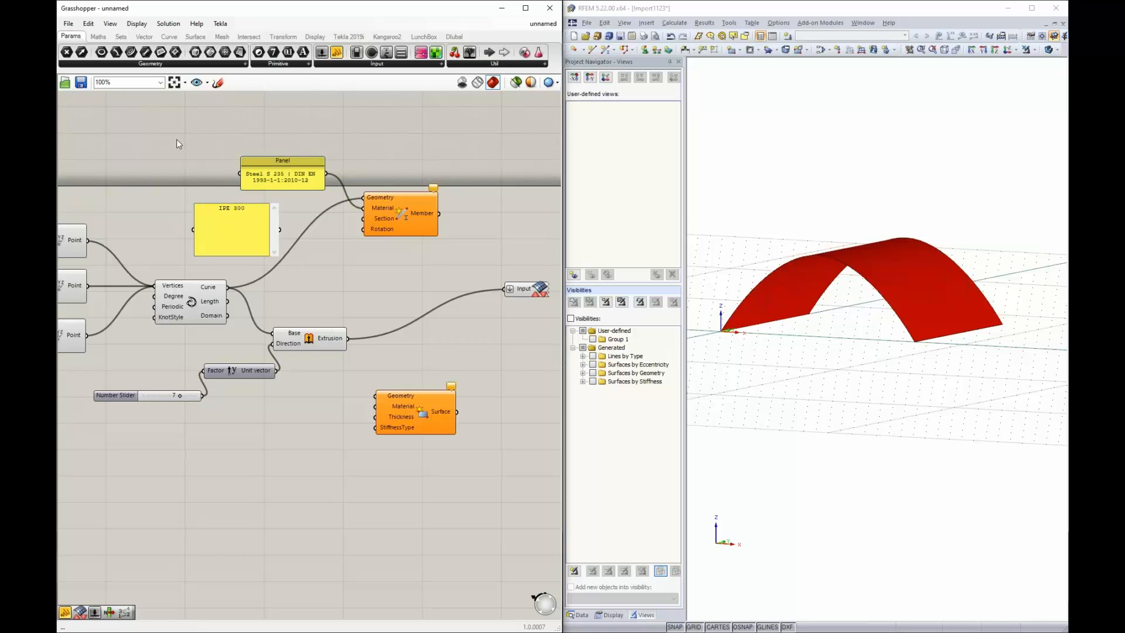
{"action": "left_click", "coordinate": [311, 255]}
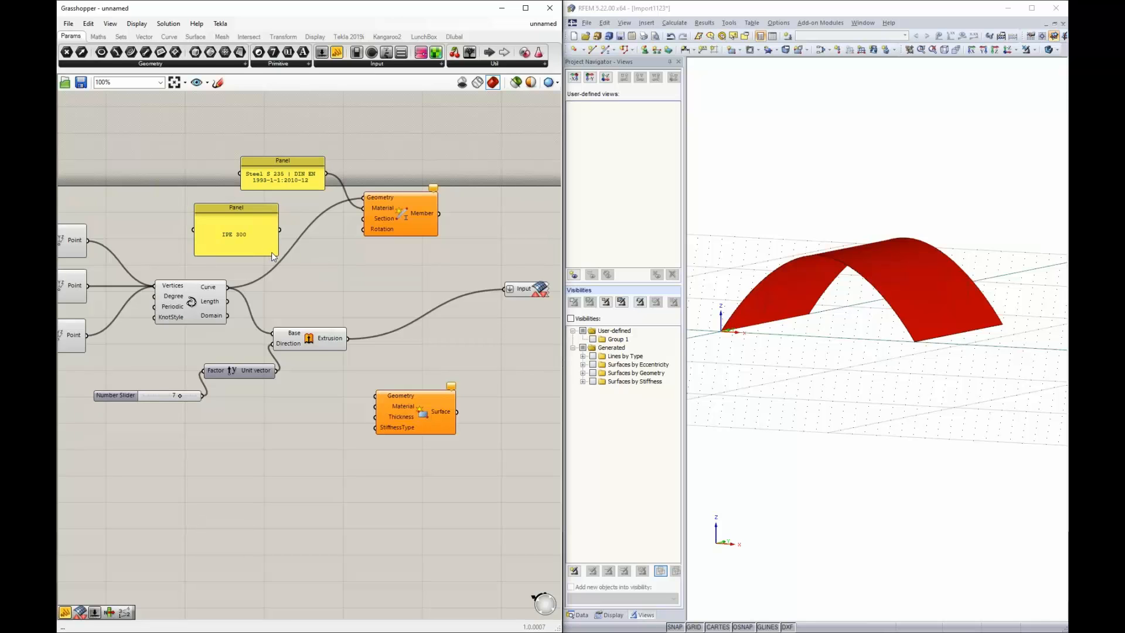
{"action": "left_click_drag", "start_coordinate": [272, 252], "coordinate": [344, 216]}
{"action": "left_click_drag", "start_coordinate": [255, 208], "coordinate": [304, 198]}
{"action": "left_click", "coordinate": [361, 247]}
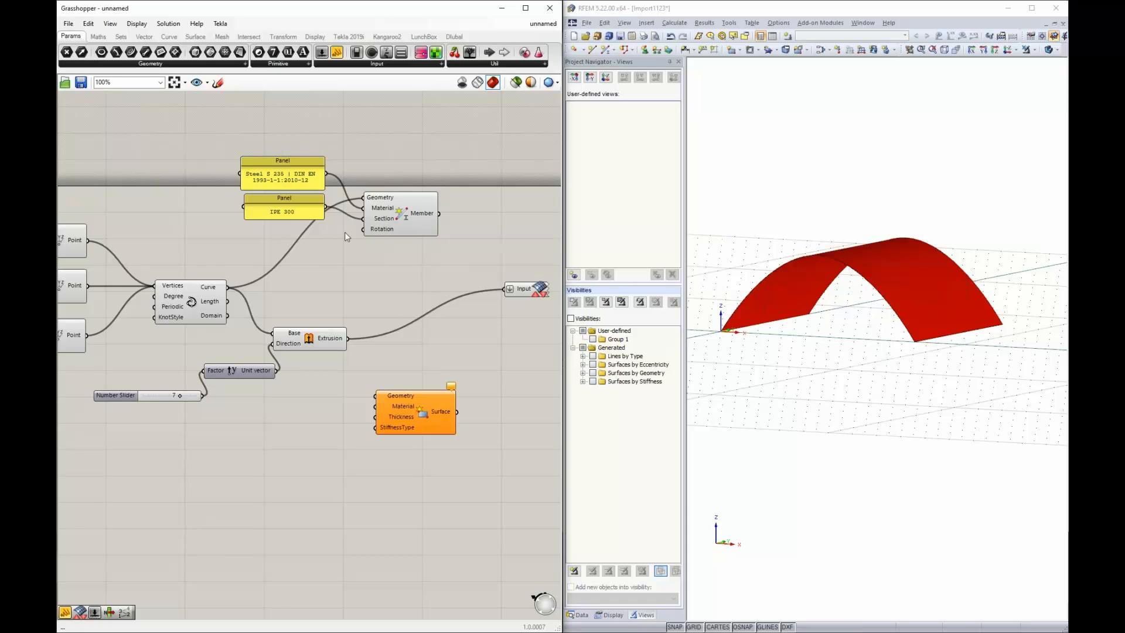
- Create a number slider ranging from 0 to 90 for the member's rotation, place it below the IPE 300 panel, and set it to 8
{"action": "scroll", "coordinate": [345, 232], "scroll_direction": "down", "scroll_amount": 2}
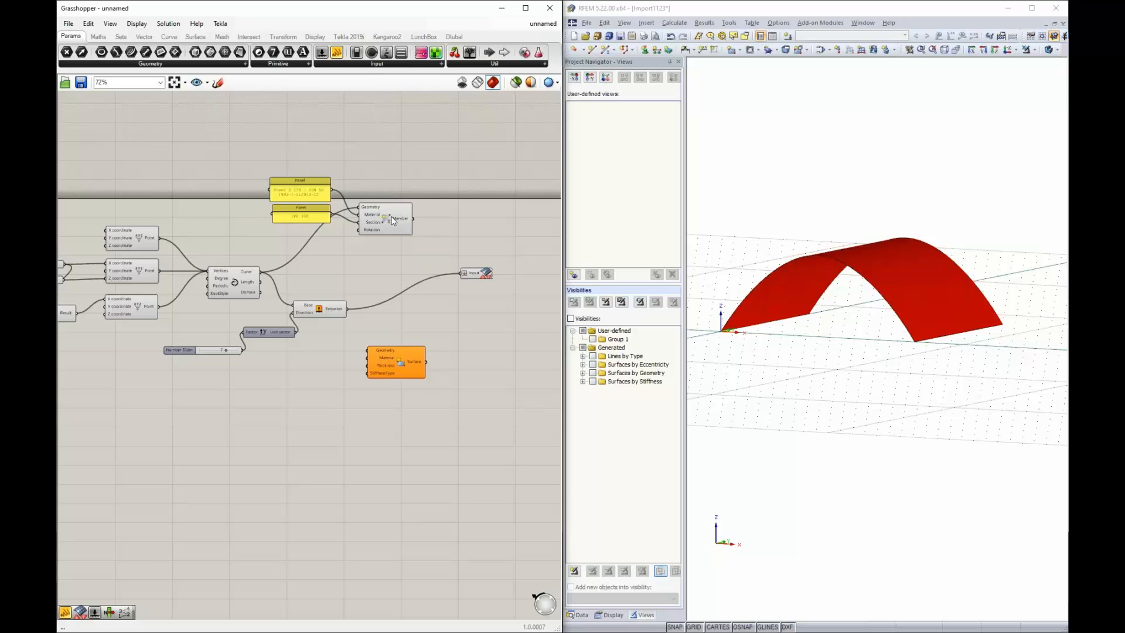
{"action": "scroll", "coordinate": [378, 204], "scroll_direction": "up", "scroll_amount": 2}
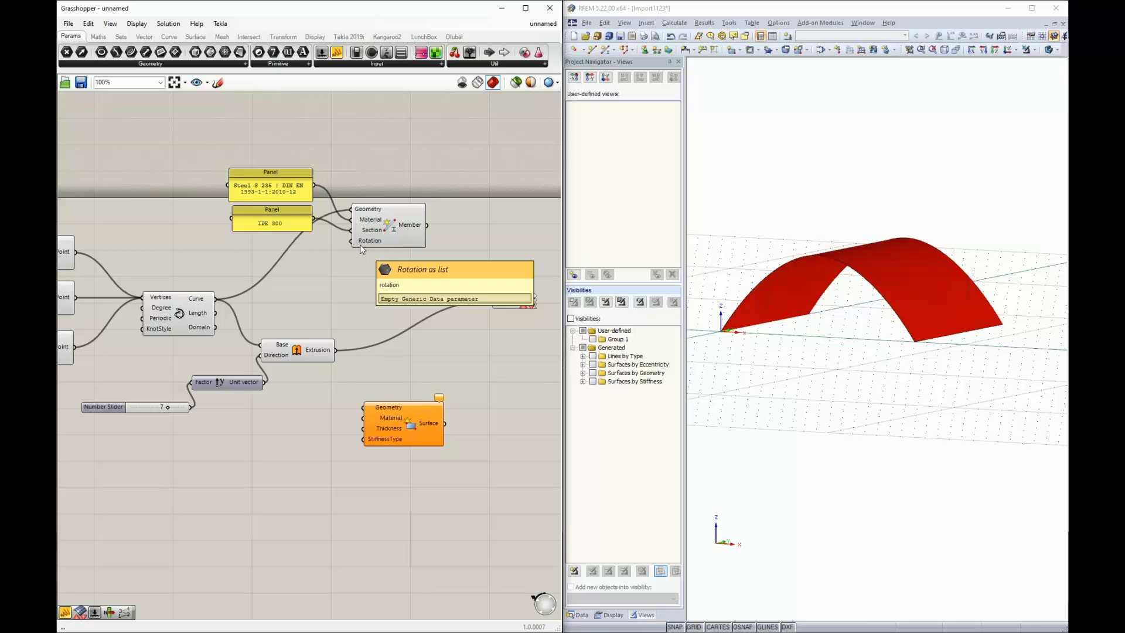
{"action": "left_click", "coordinate": [407, 225]}
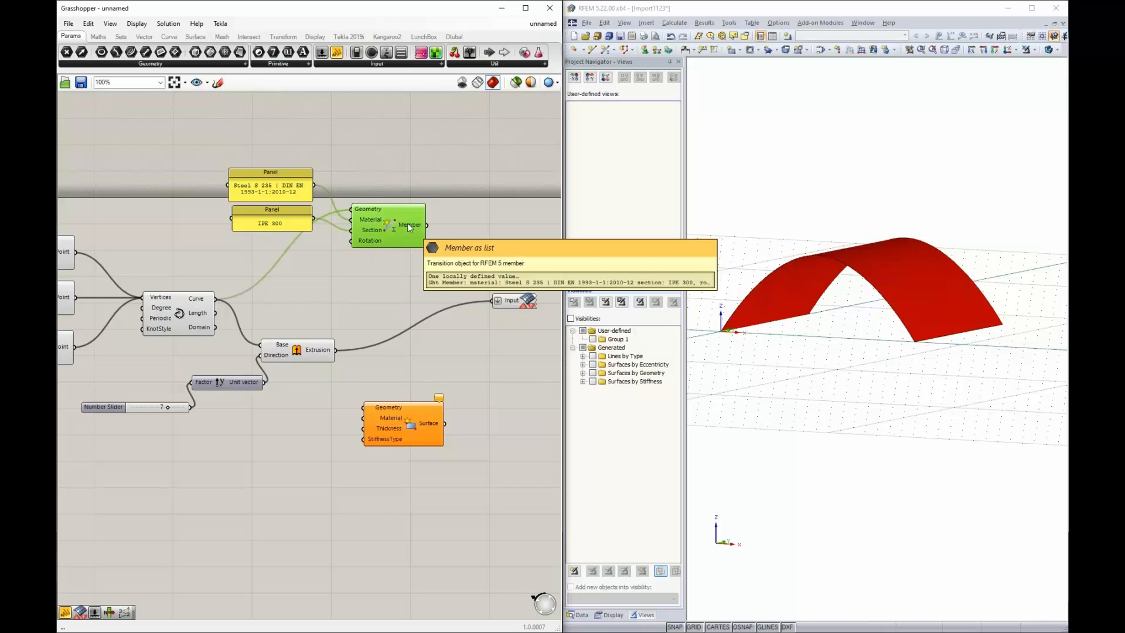
{"action": "left_click", "coordinate": [449, 231]}
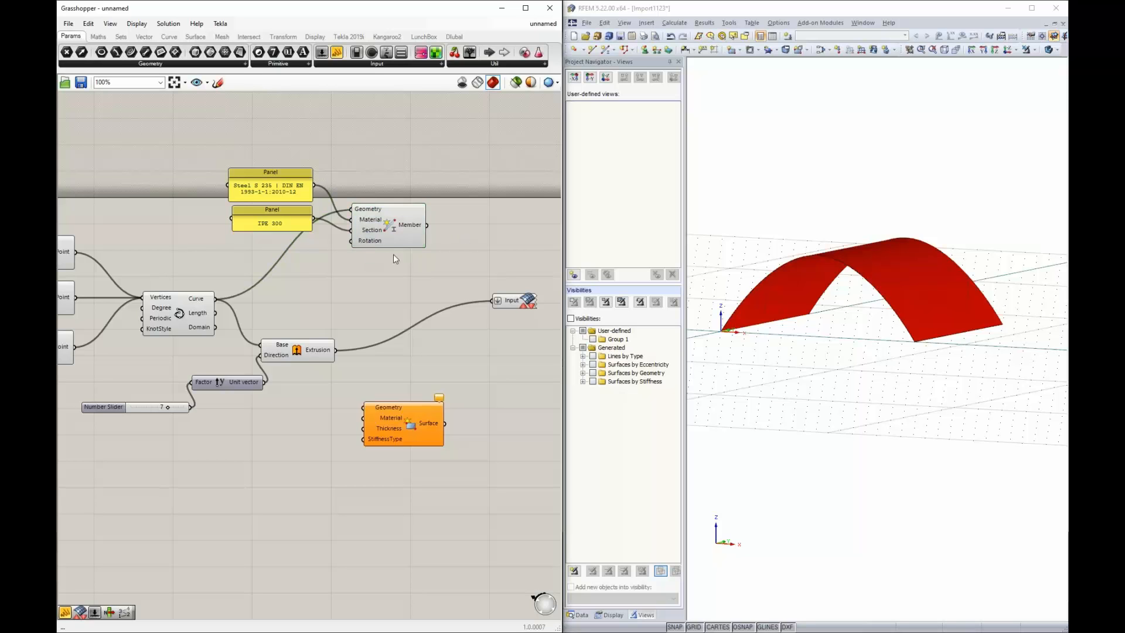
{"action": "double_click", "coordinate": [200, 247]}
{"action": "type", "text": "0"}
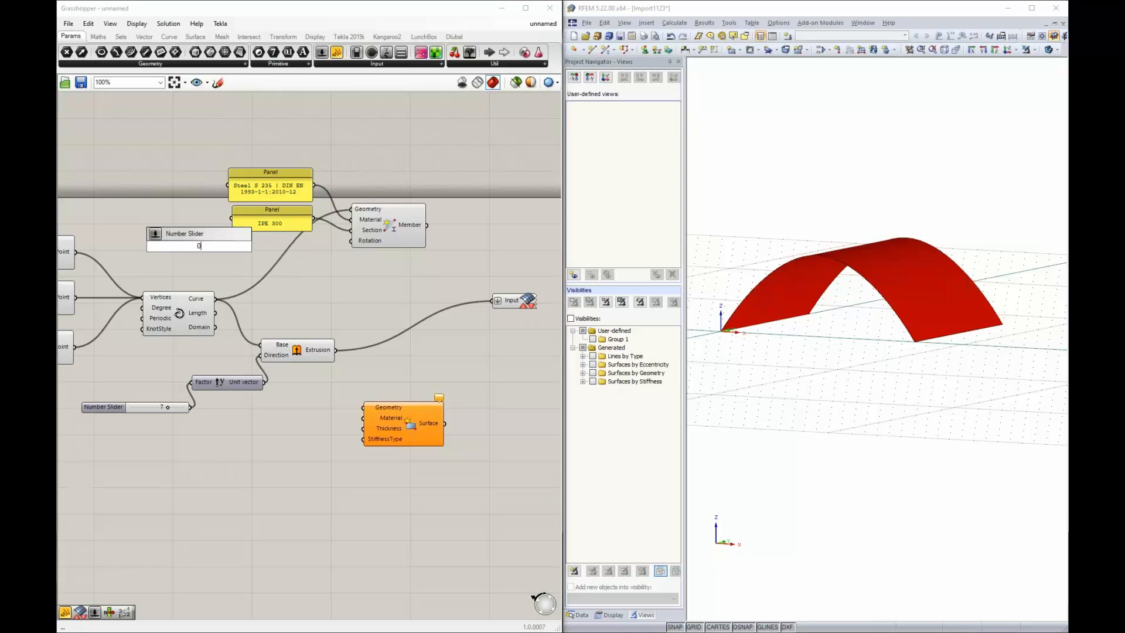
{"action": "type", "text": "<90"}
{"action": "key", "text": "Return"}
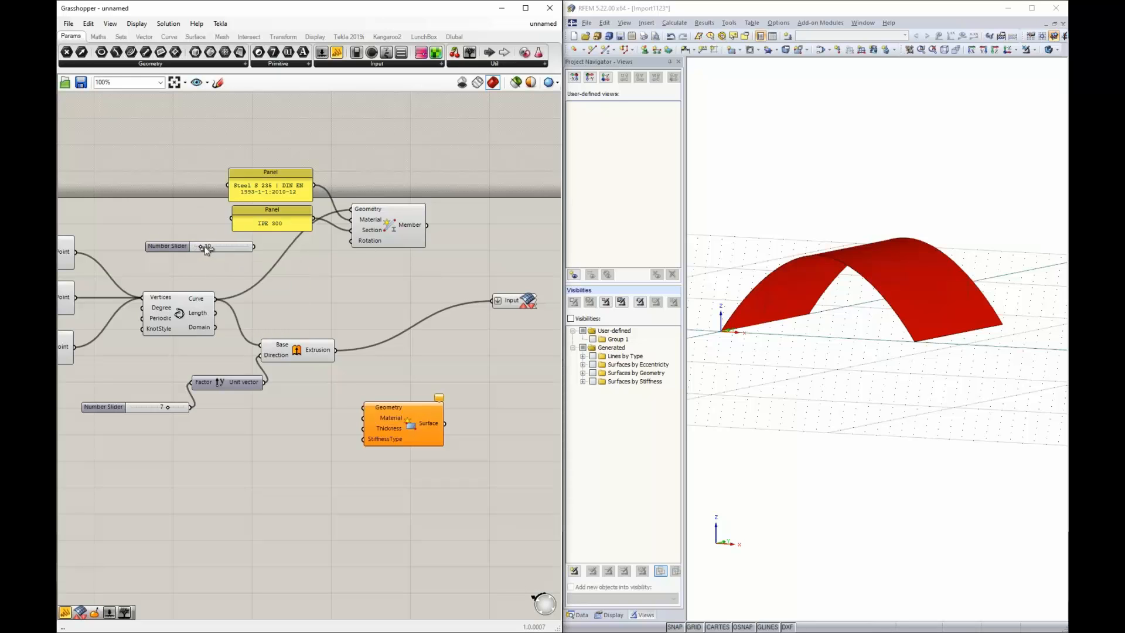
{"action": "left_click_drag", "start_coordinate": [205, 246], "coordinate": [183, 242]}
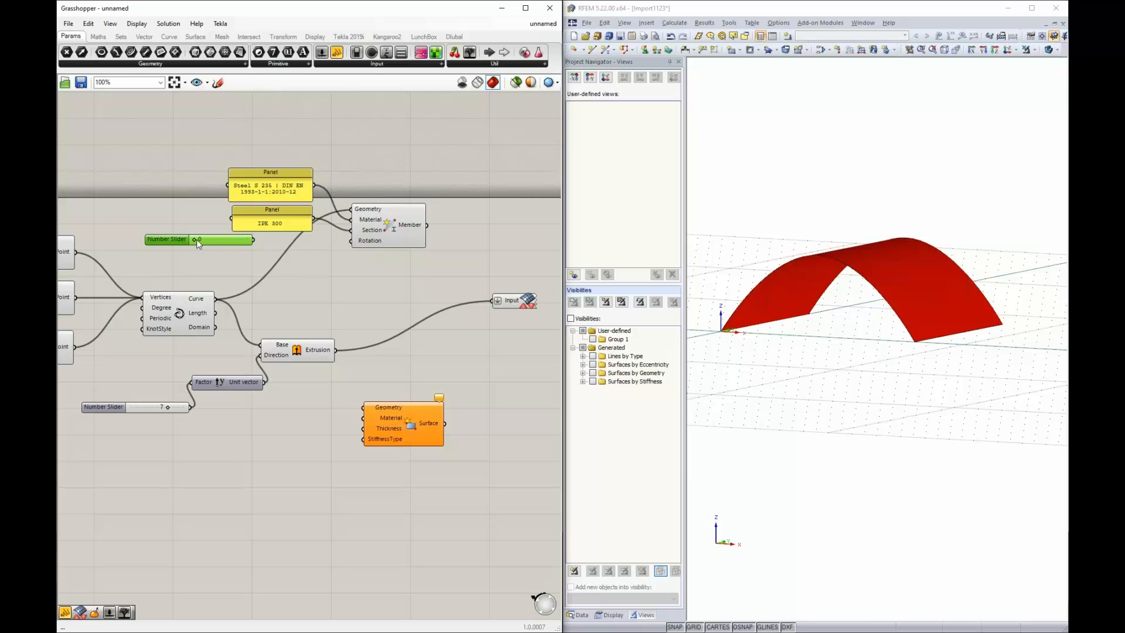
{"action": "left_click_drag", "start_coordinate": [216, 243], "coordinate": [204, 242]}
- Add a Radians component, wire the rotation slider through it into the Member's Rotation input, and align it between the two
{"action": "double_click", "coordinate": [304, 265]}
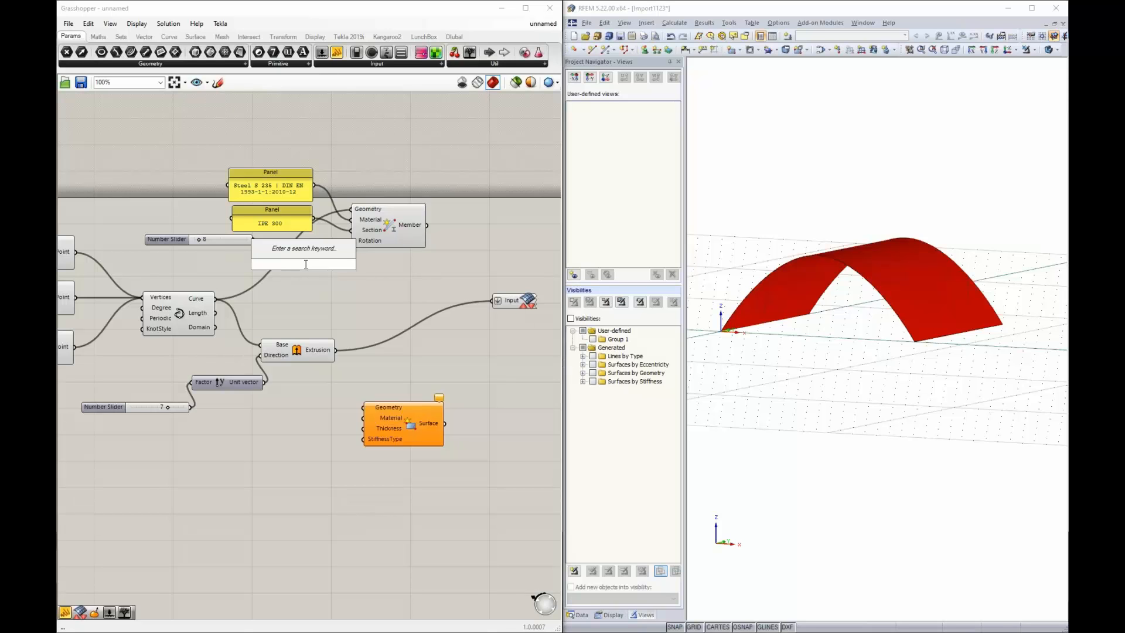
{"action": "type", "text": "radi"}
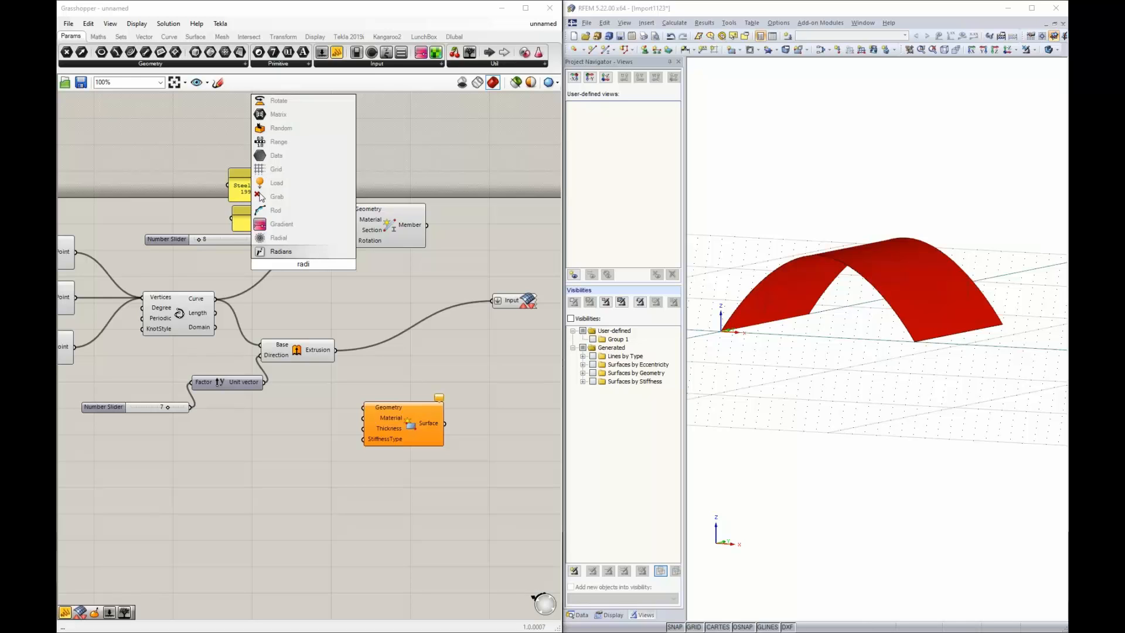
{"action": "key", "text": "Return"}
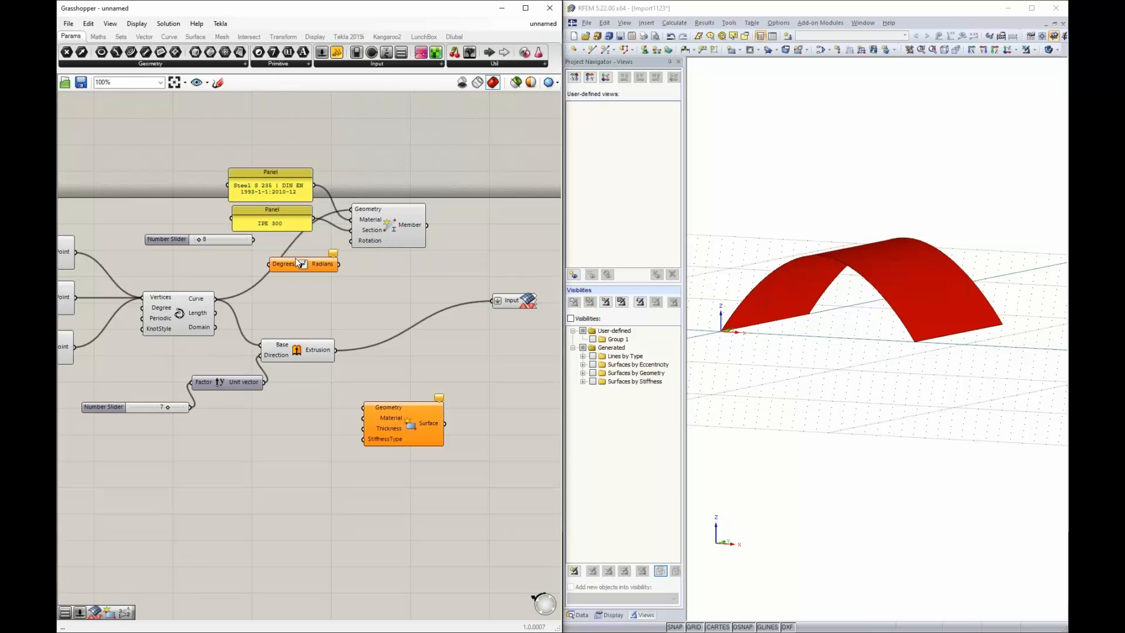
{"action": "left_click_drag", "start_coordinate": [300, 267], "coordinate": [265, 258]}
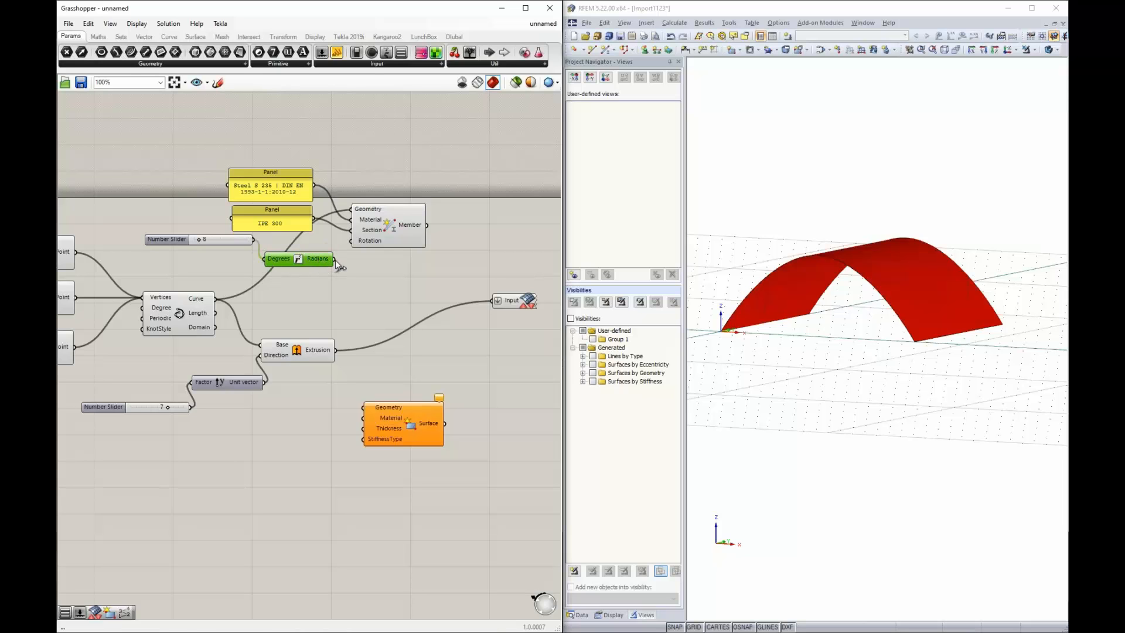
{"action": "left_click_drag", "start_coordinate": [335, 262], "coordinate": [350, 245]}
{"action": "left_click_drag", "start_coordinate": [304, 262], "coordinate": [306, 243]}
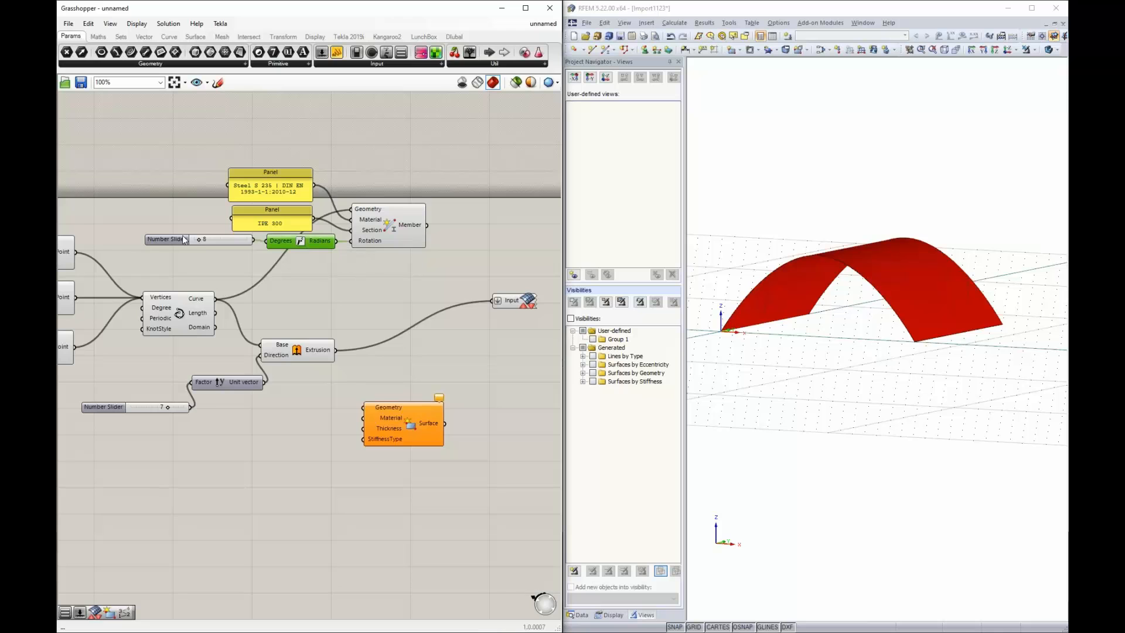
- Set the rotation slider to 11 and connect the Member output to the RFEM Input component, replacing the extrusion
{"action": "left_click_drag", "start_coordinate": [202, 241], "coordinate": [204, 239]}
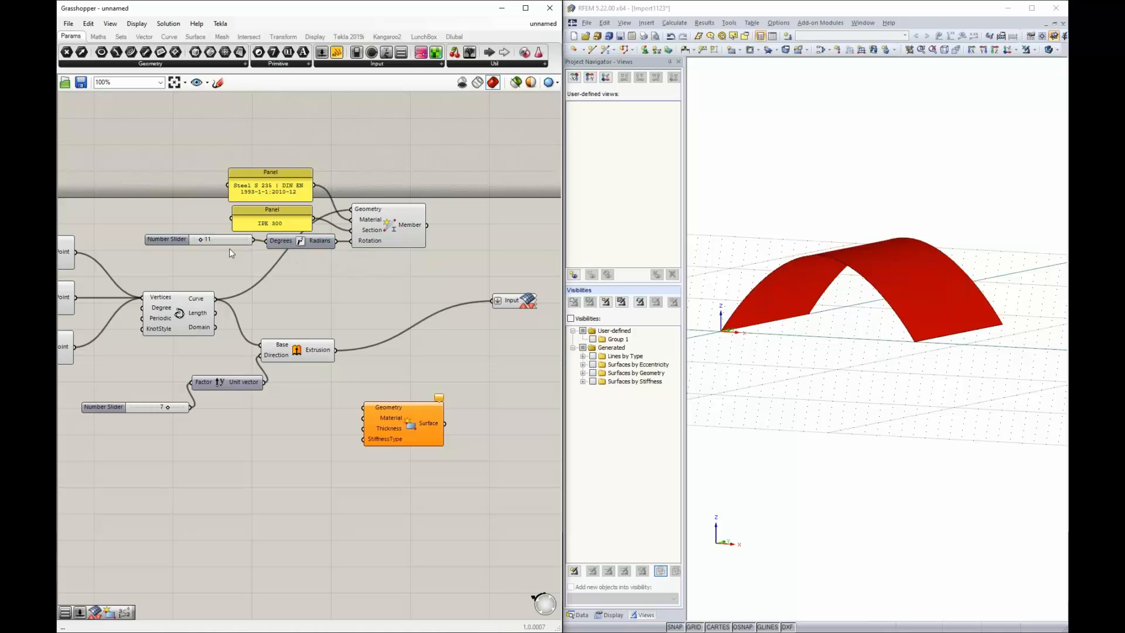
{"action": "scroll", "coordinate": [230, 249], "scroll_direction": "down", "scroll_amount": 2}
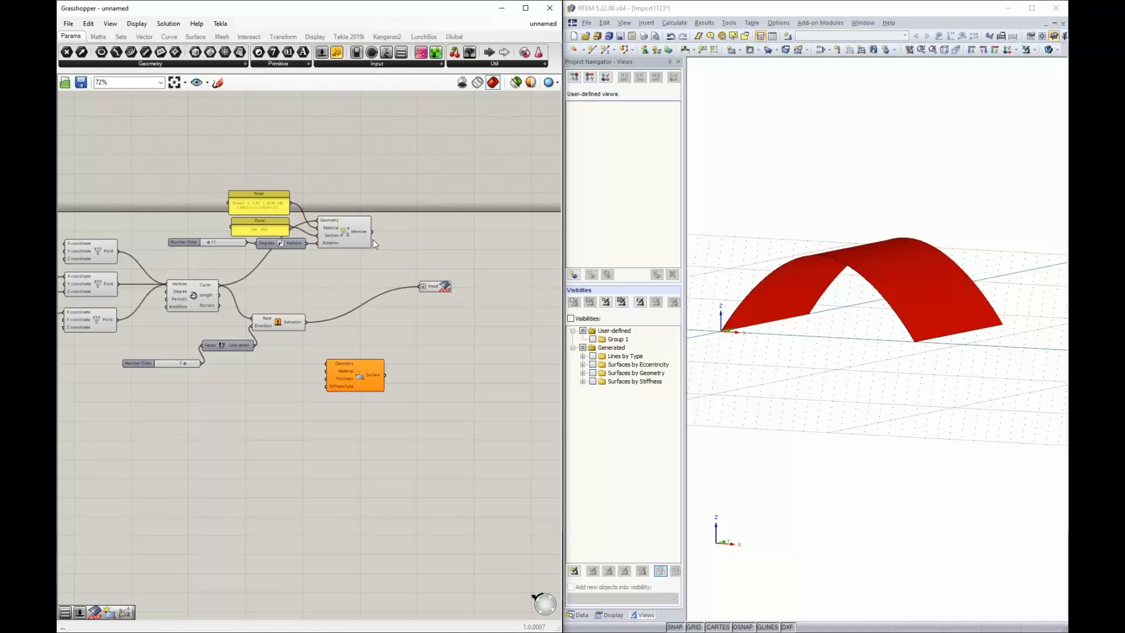
{"action": "left_click_drag", "start_coordinate": [372, 233], "coordinate": [417, 286]}
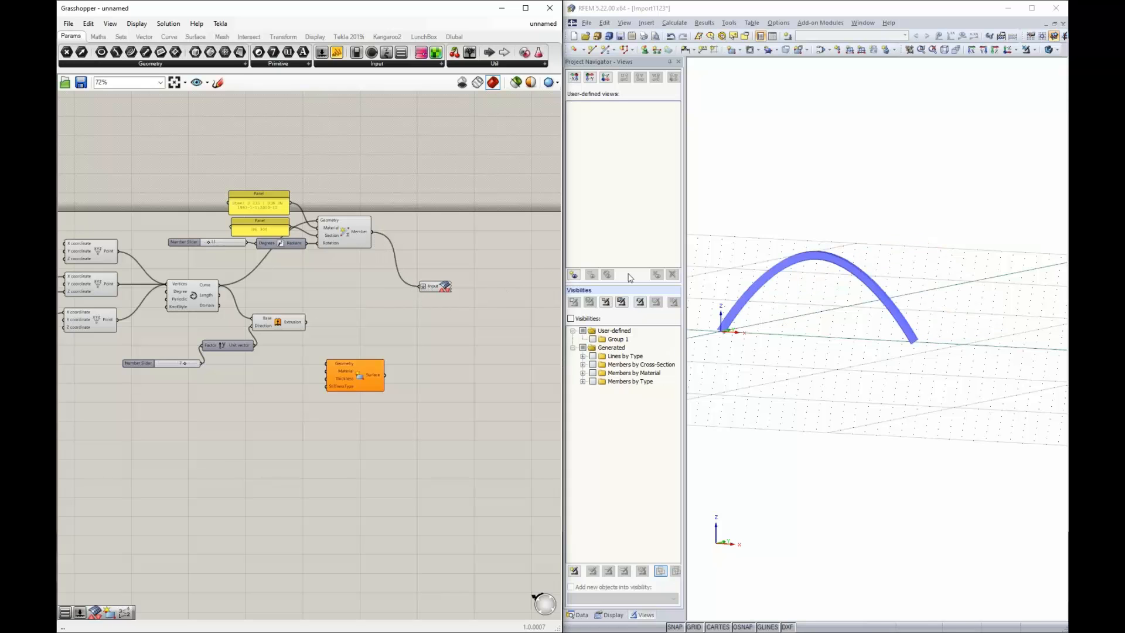
- In RFEM, orbit around the arch member and inspect its rotation angle, cross-section and material in its properties, closing them without changes
{"action": "left_click", "coordinate": [944, 272]}
{"action": "middle_click_drag", "start_coordinate": [944, 272], "coordinate": [823, 308], "text": "ctrl"}
{"action": "middle_click_drag", "start_coordinate": [746, 317], "coordinate": [836, 324], "text": "ctrl"}
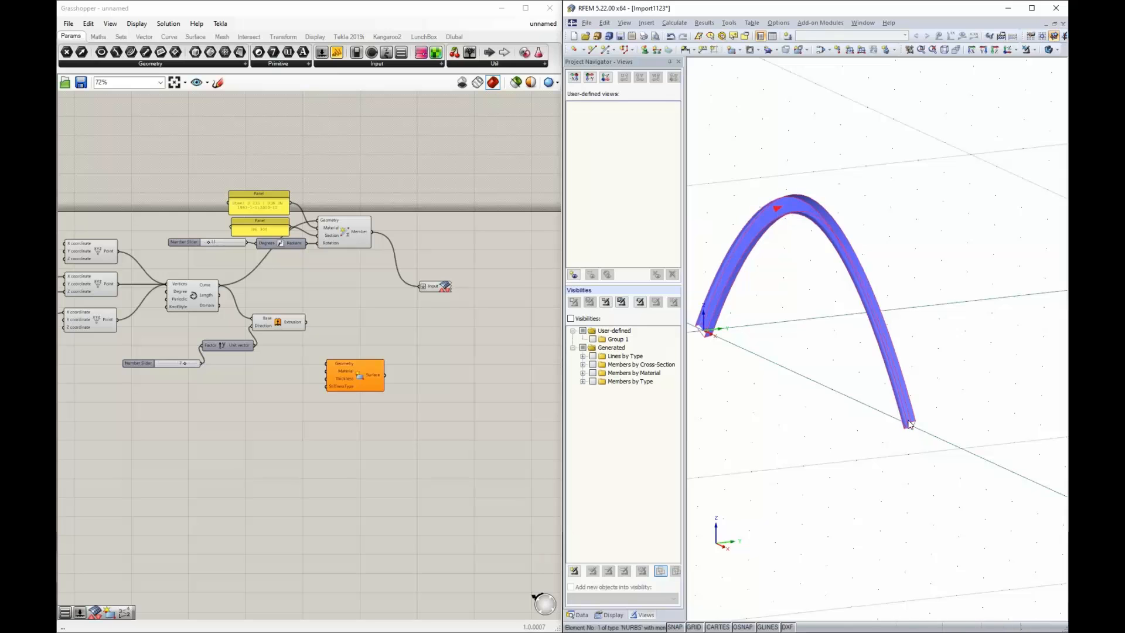
{"action": "middle_click_drag", "start_coordinate": [712, 318], "coordinate": [725, 324]}
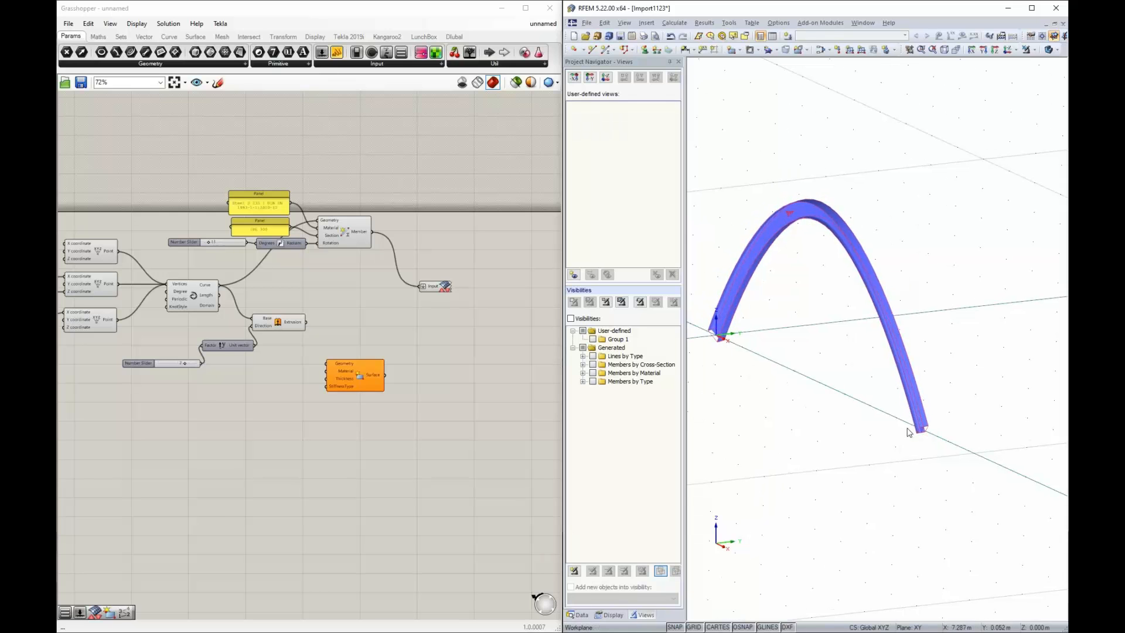
{"action": "middle_click_drag", "start_coordinate": [794, 297], "coordinate": [799, 219], "text": "ctrl"}
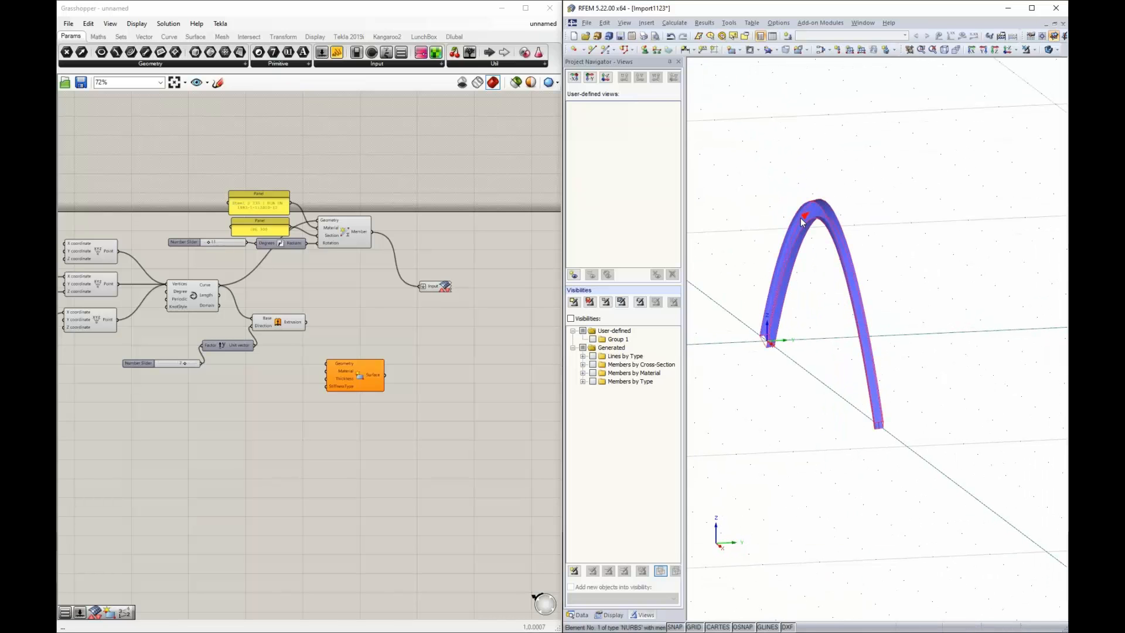
{"action": "double_click", "coordinate": [784, 361]}
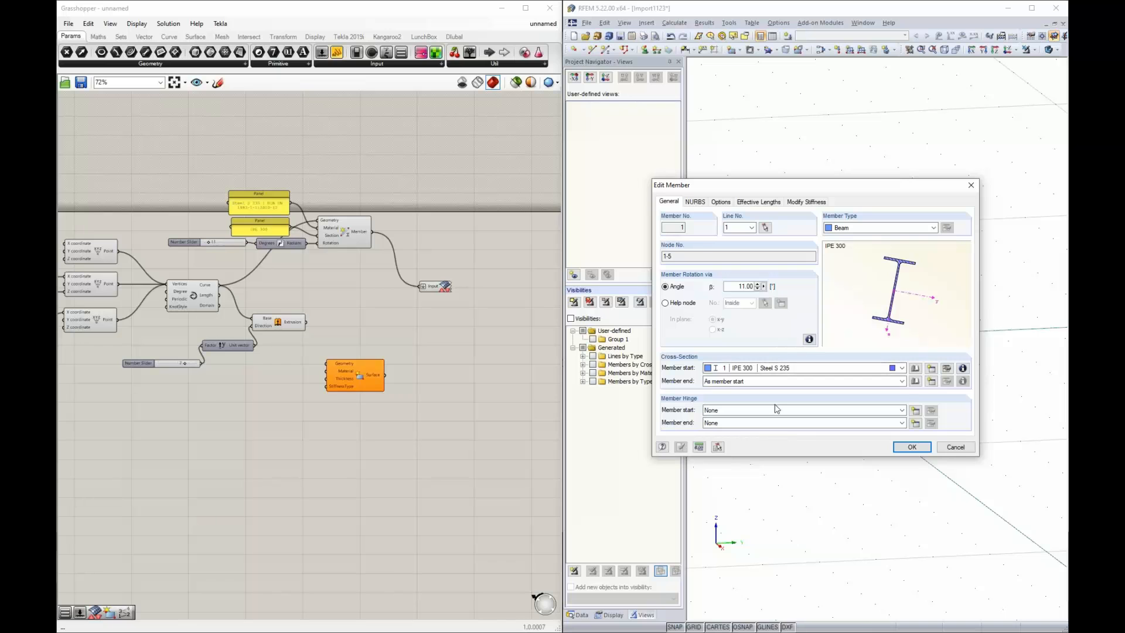
{"action": "double_click", "coordinate": [732, 286]}
{"action": "left_click", "coordinate": [965, 448]}
{"action": "left_click", "coordinate": [913, 275]}
{"action": "scroll", "coordinate": [797, 163], "scroll_direction": "down", "scroll_amount": 2}
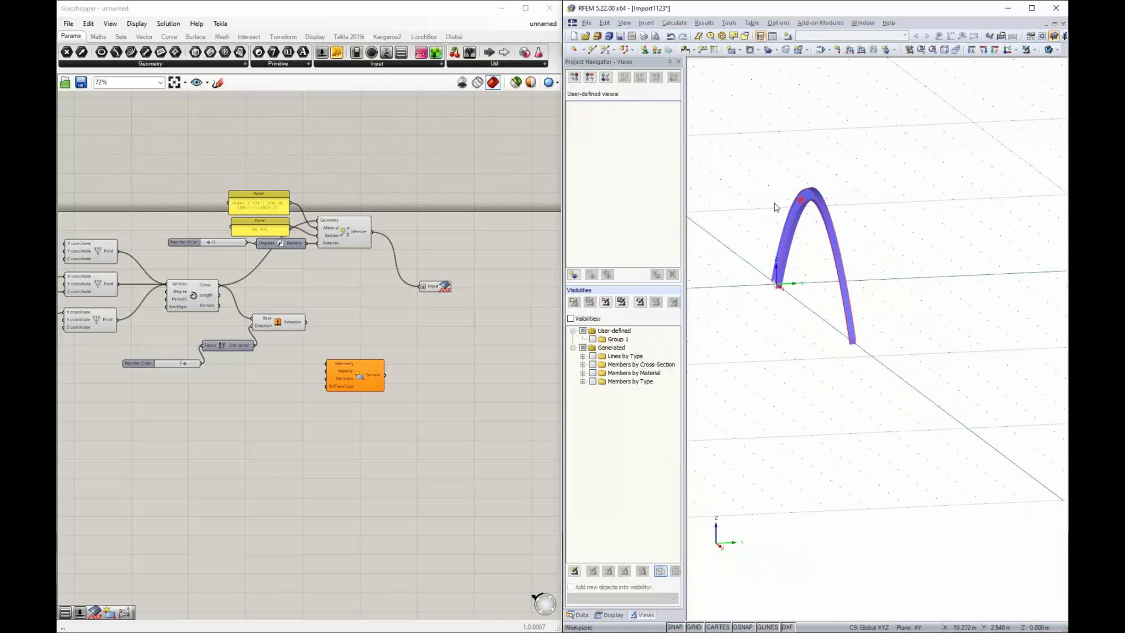
{"action": "middle_click_drag", "start_coordinate": [776, 209], "coordinate": [806, 275], "text": "ctrl"}
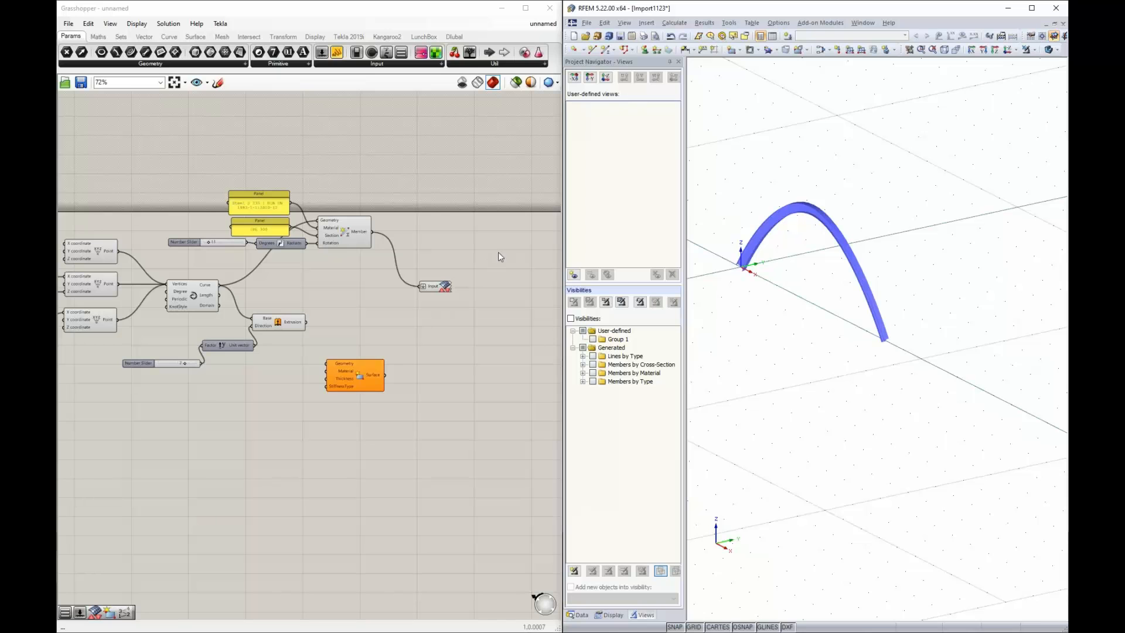
- In Grasshopper, connect the Extrusion output to the Surface component's Geometry input and the Steel S 235 panel to its Material input
{"action": "mouse_move", "coordinate": [367, 360]}
{"action": "left_mouse_down"}
{"action": "mouse_move", "coordinate": [380, 330]}
{"action": "mouse_move", "coordinate": [367, 365]}
{"action": "left_mouse_up"}
{"action": "scroll", "coordinate": [279, 356], "scroll_direction": "up", "scroll_amount": 1}
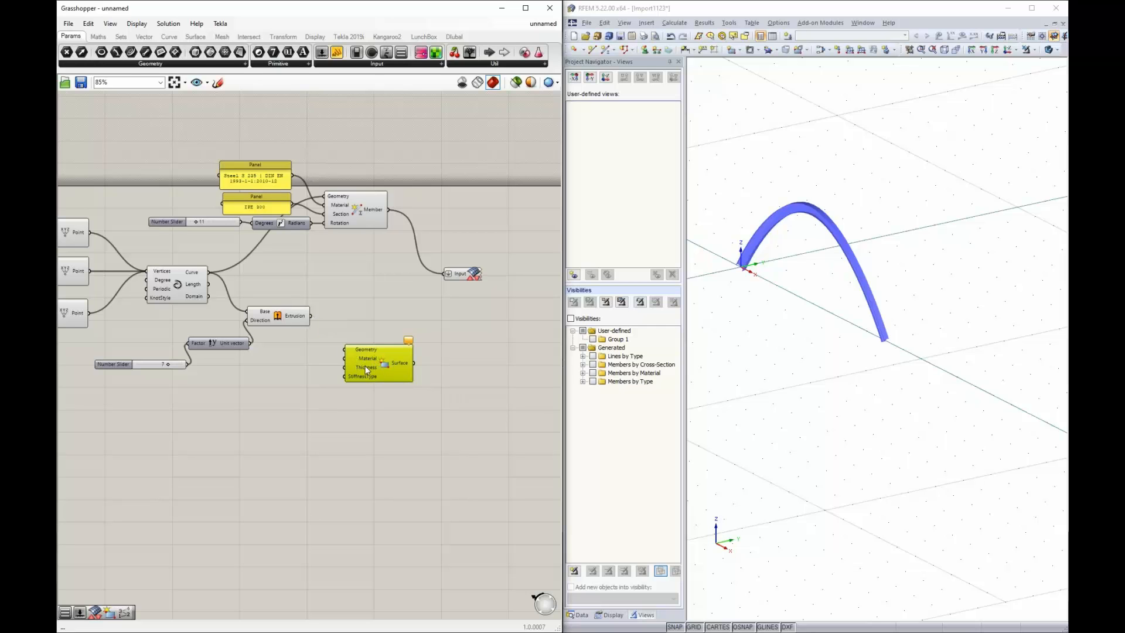
{"action": "left_click_drag", "start_coordinate": [310, 316], "coordinate": [345, 349]}
{"action": "left_click_drag", "start_coordinate": [368, 369], "coordinate": [373, 353]}
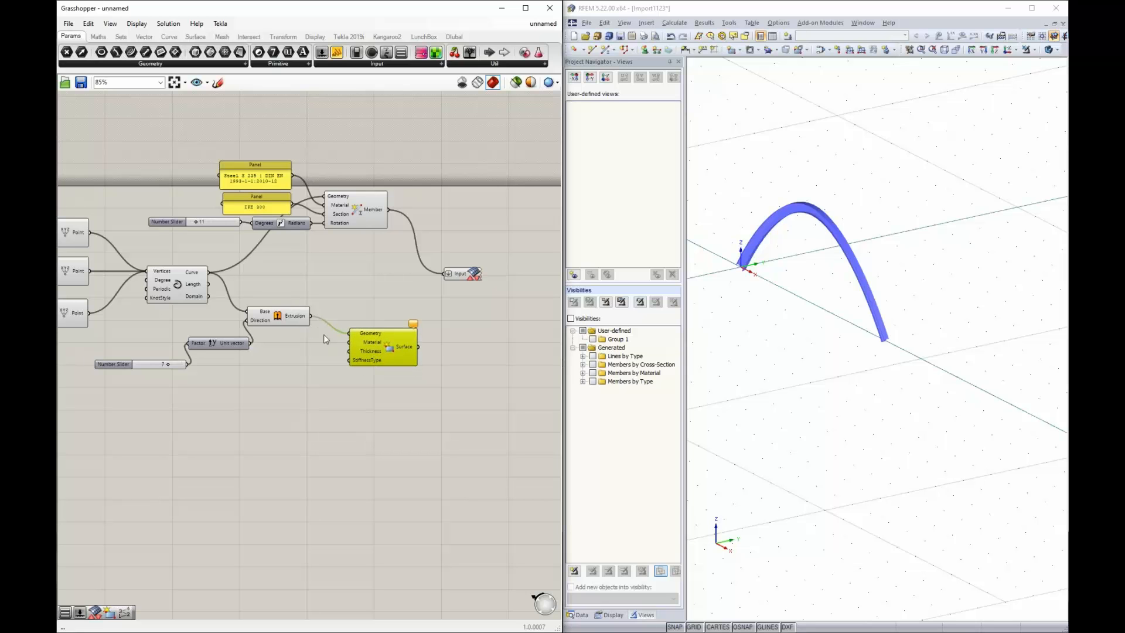
{"action": "scroll", "coordinate": [335, 355], "scroll_direction": "up", "scroll_amount": 4}
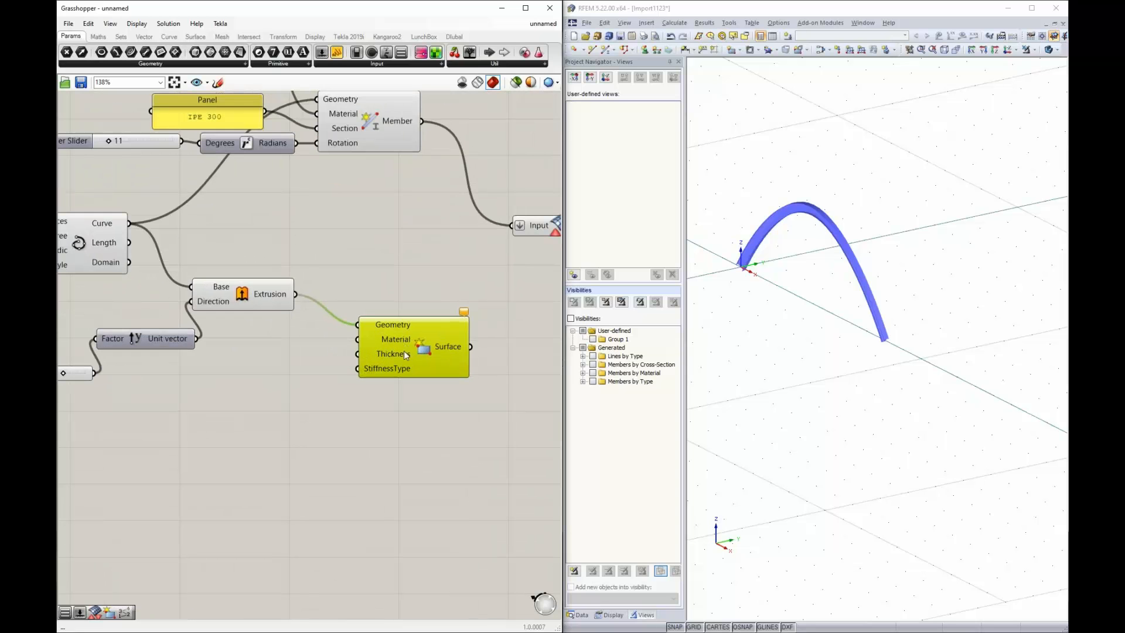
{"action": "scroll", "coordinate": [343, 389], "scroll_direction": "down", "scroll_amount": 2}
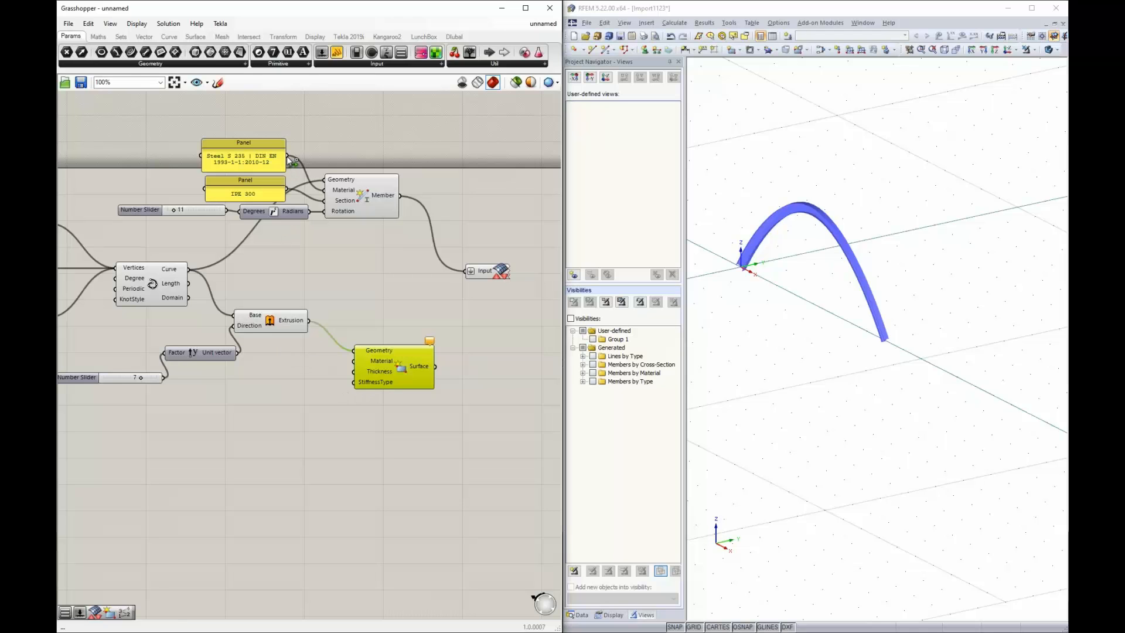
{"action": "left_click_drag", "start_coordinate": [291, 159], "coordinate": [347, 365]}
{"action": "left_click", "coordinate": [331, 392]}
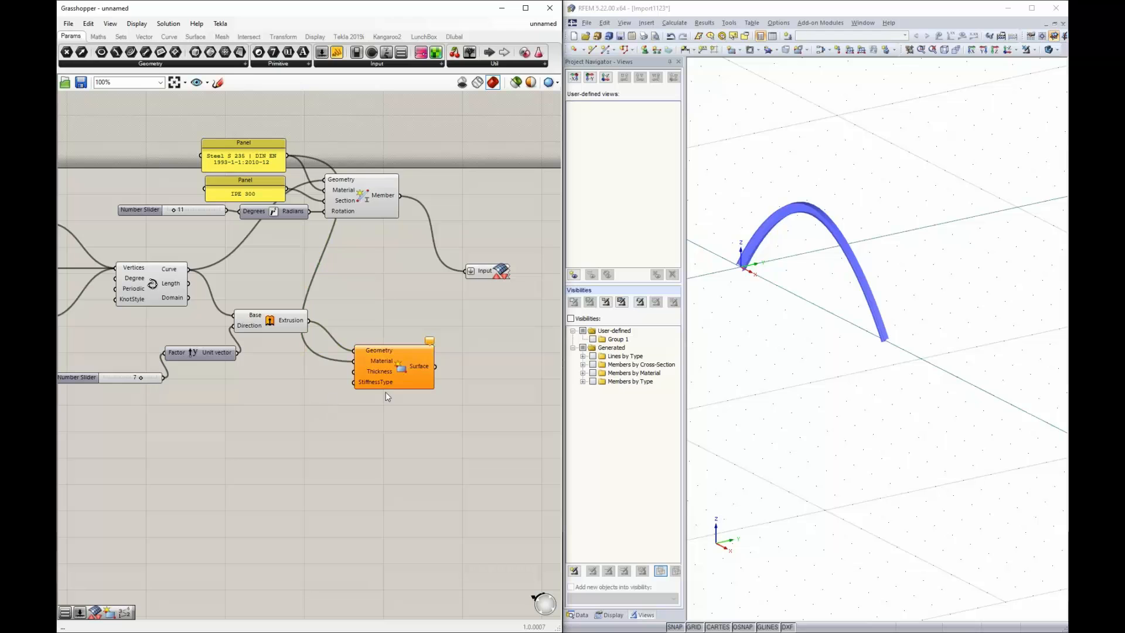
- Create a number slider from the value 1 below the extrusion, change its type to floating point, and set it to 0.220
{"action": "double_click", "coordinate": [253, 414]}
{"action": "type", "text": "Number Slider"}
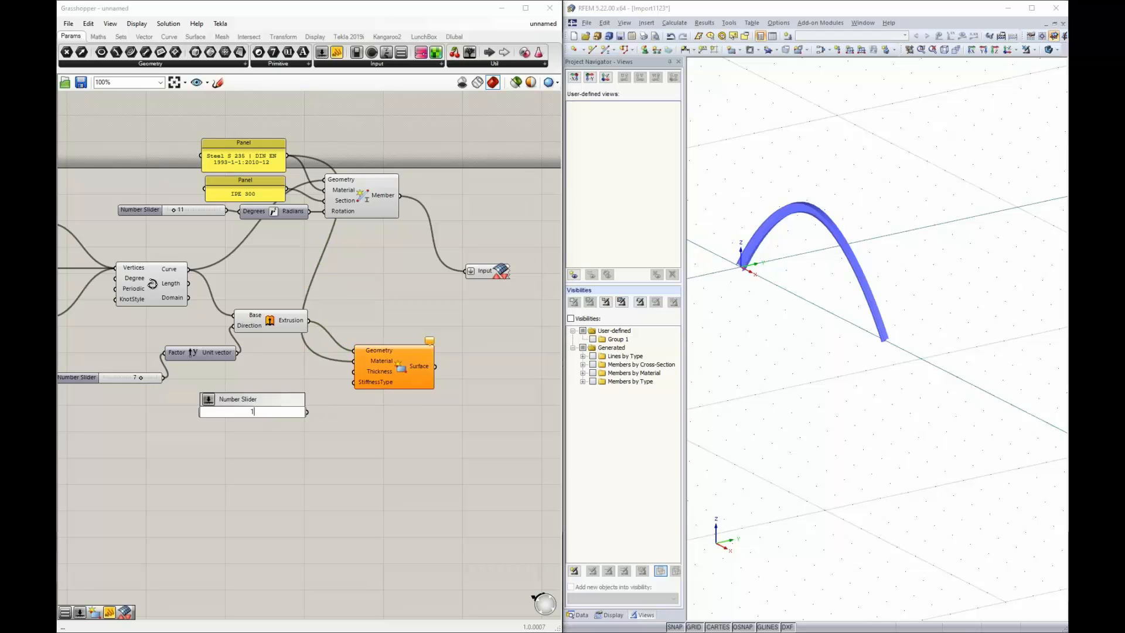
{"action": "key", "text": "Return"}
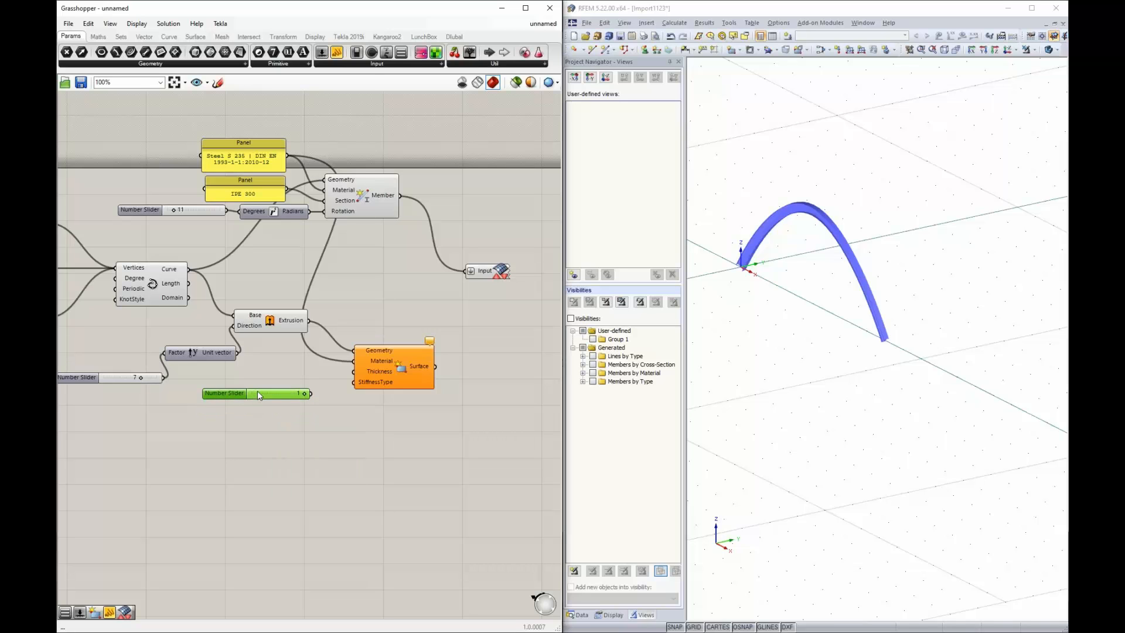
{"action": "right_click", "coordinate": [258, 392]}
{"action": "mouse_move", "coordinate": [355, 424]}
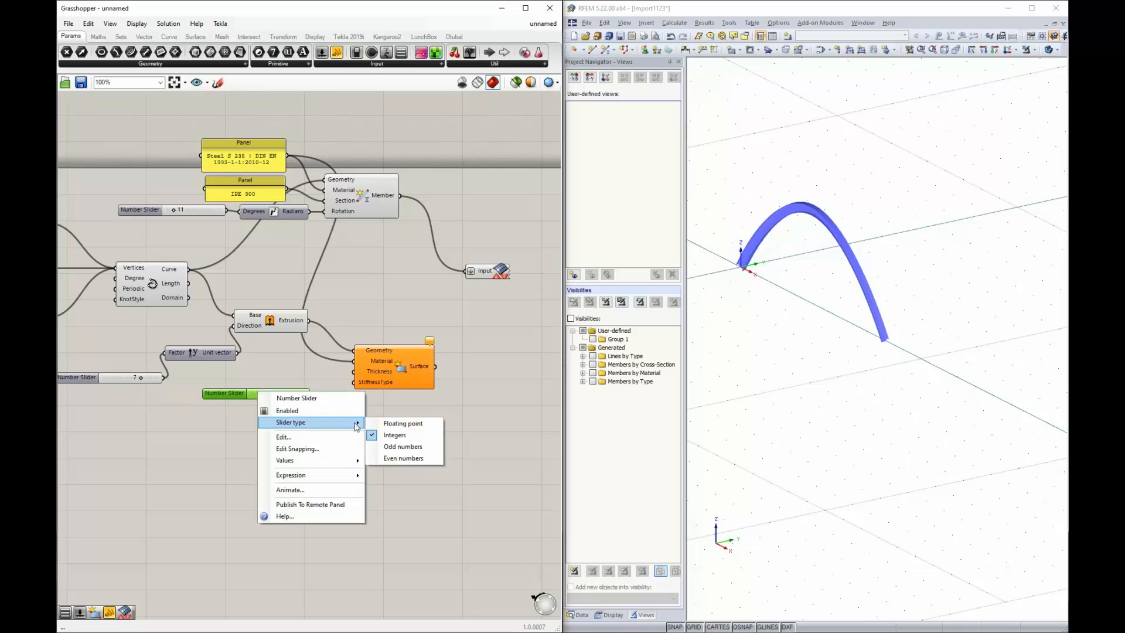
{"action": "left_click", "coordinate": [390, 424]}
{"action": "left_click_drag", "start_coordinate": [224, 393], "coordinate": [234, 385]}
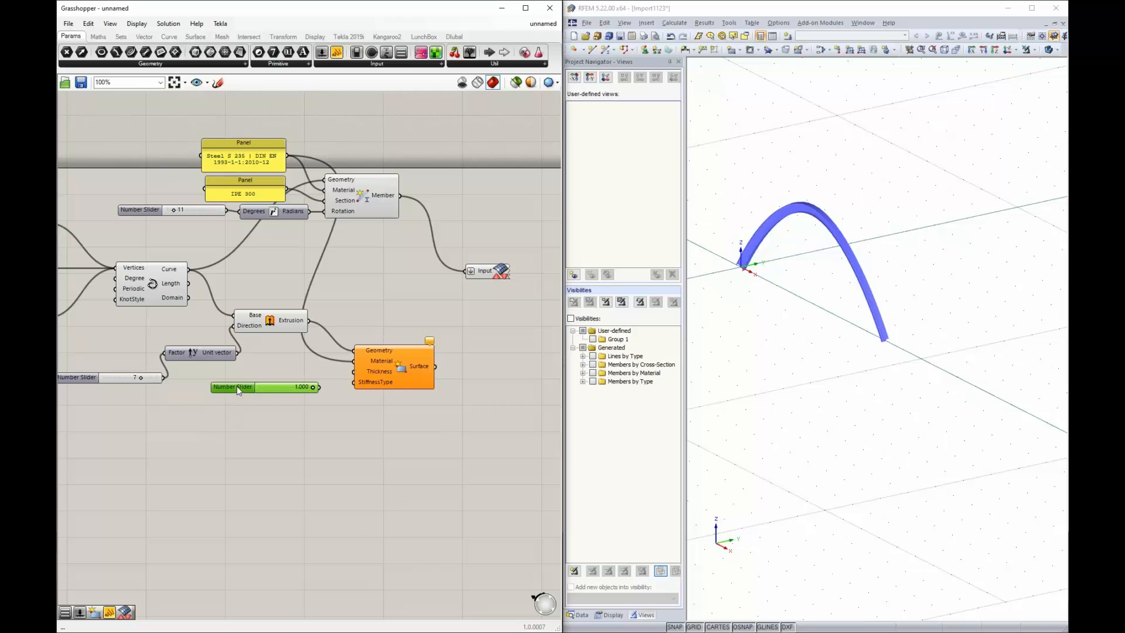
{"action": "left_click_drag", "start_coordinate": [312, 388], "coordinate": [274, 388]}
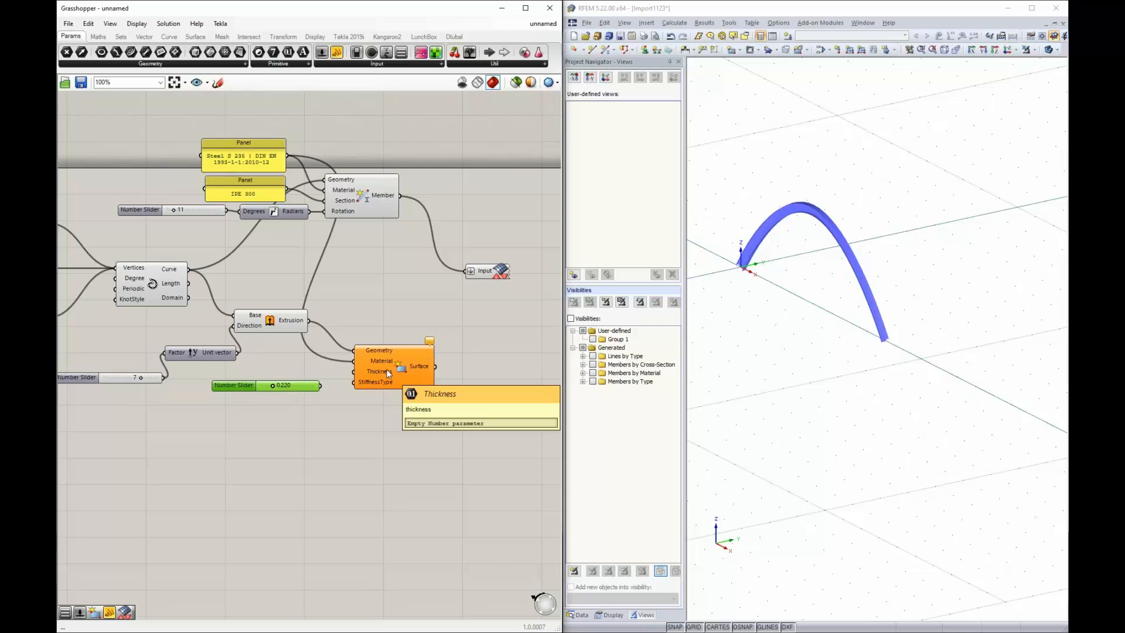
- Connect the 0.220 slider to the Surface component's Thickness input and align it with that input
{"action": "left_click_drag", "start_coordinate": [243, 391], "coordinate": [235, 391]}
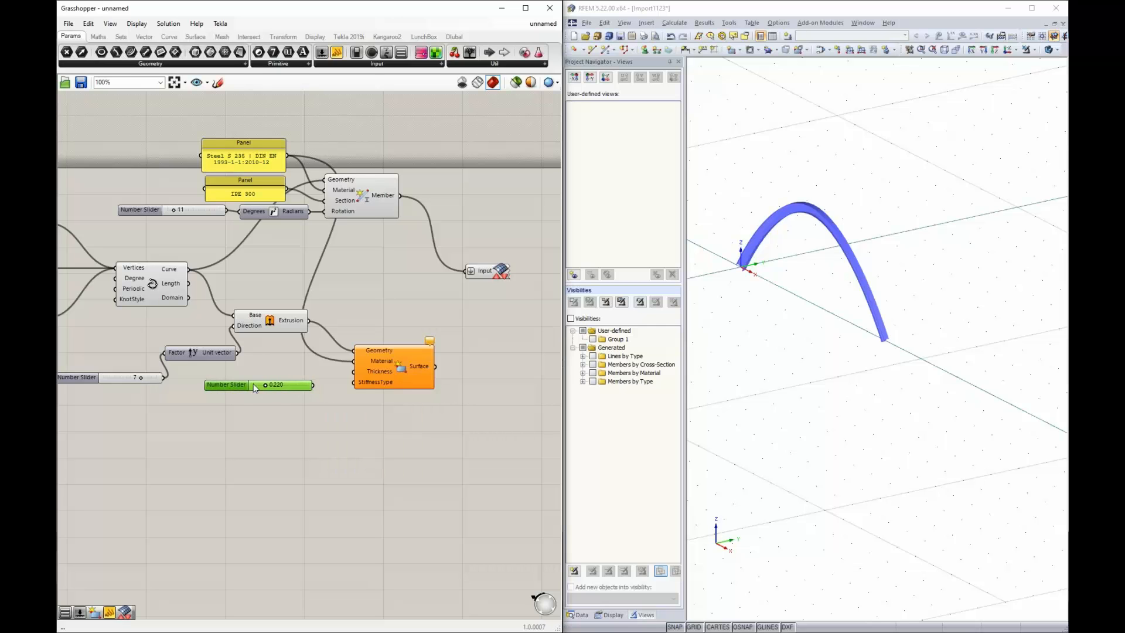
{"action": "left_click_drag", "start_coordinate": [314, 385], "coordinate": [354, 371]}
{"action": "left_click_drag", "start_coordinate": [231, 389], "coordinate": [250, 371]}
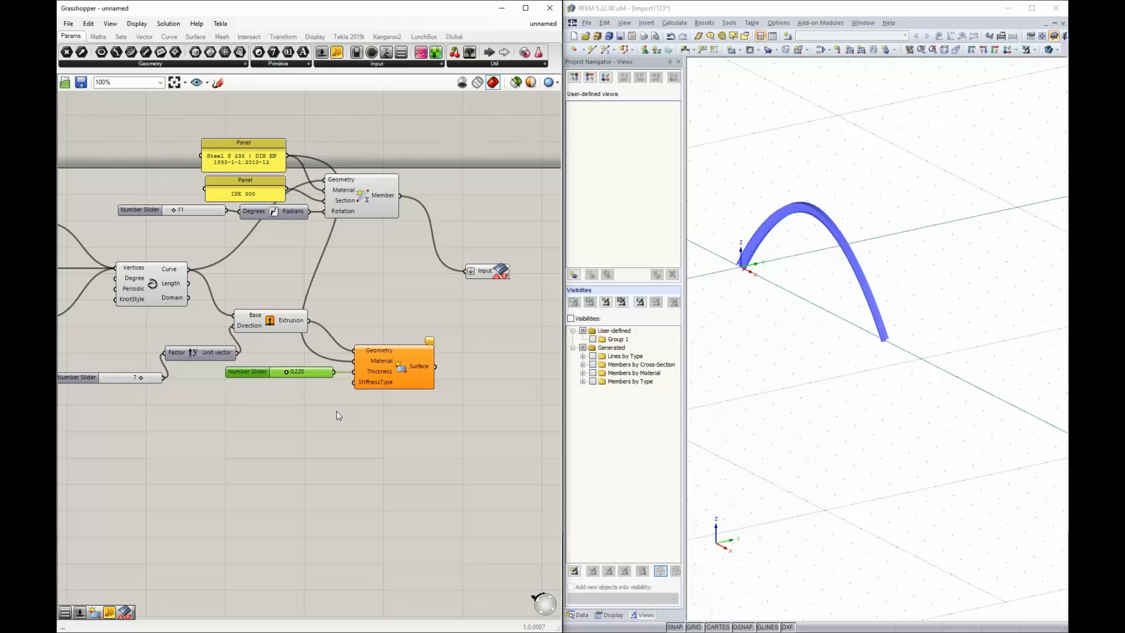
{"action": "left_click", "coordinate": [293, 322]}
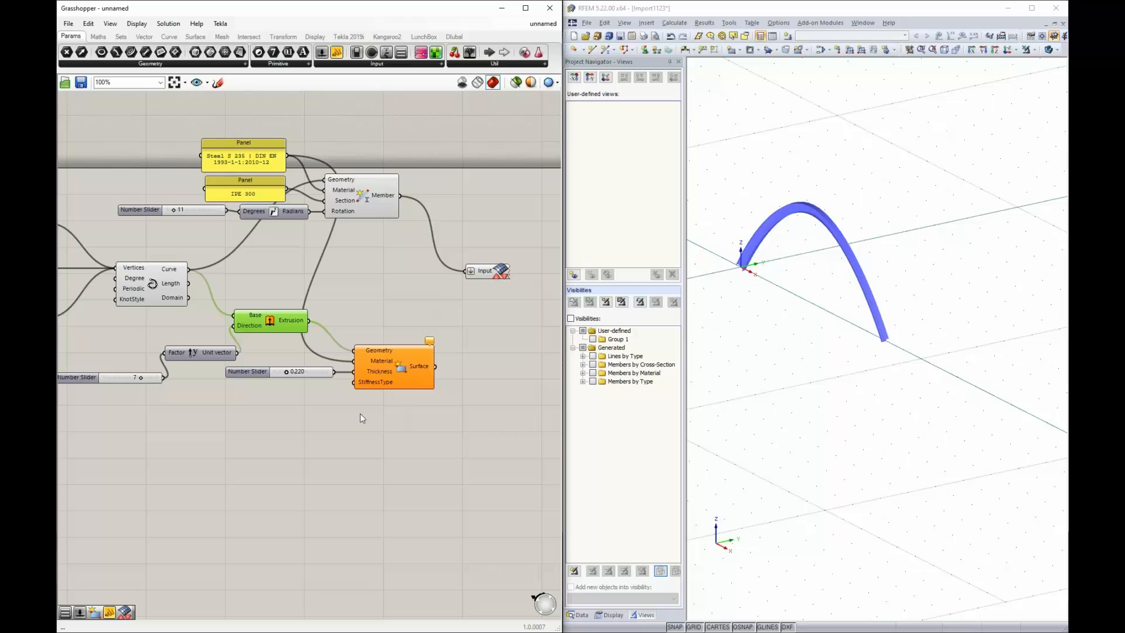
{"action": "double_click", "coordinate": [265, 396]}
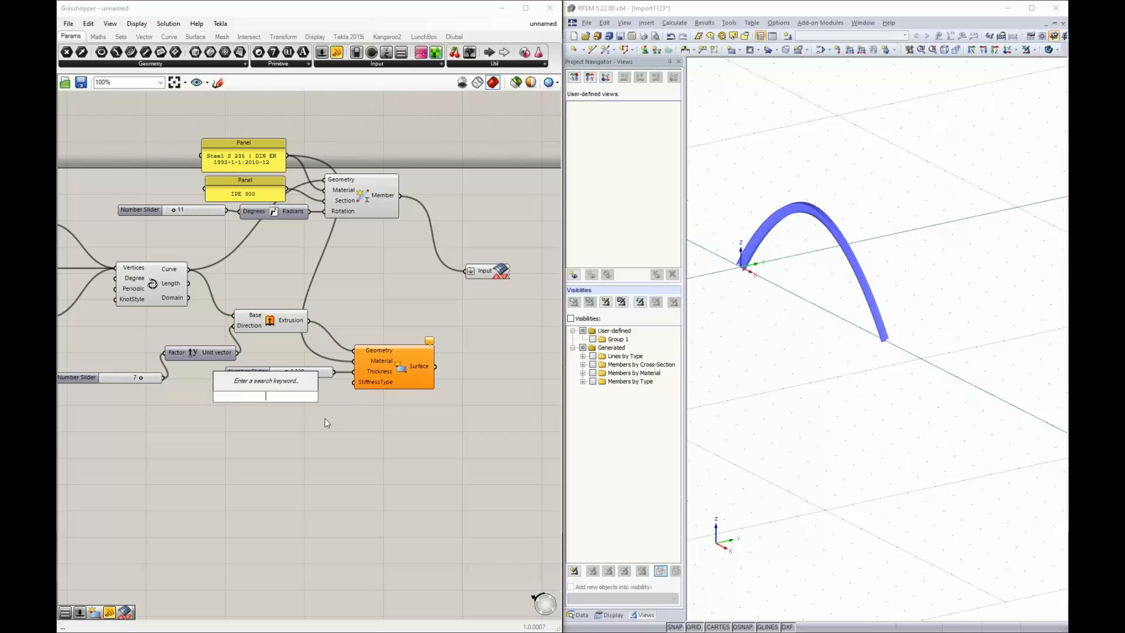
{"action": "left_click", "coordinate": [349, 409]}
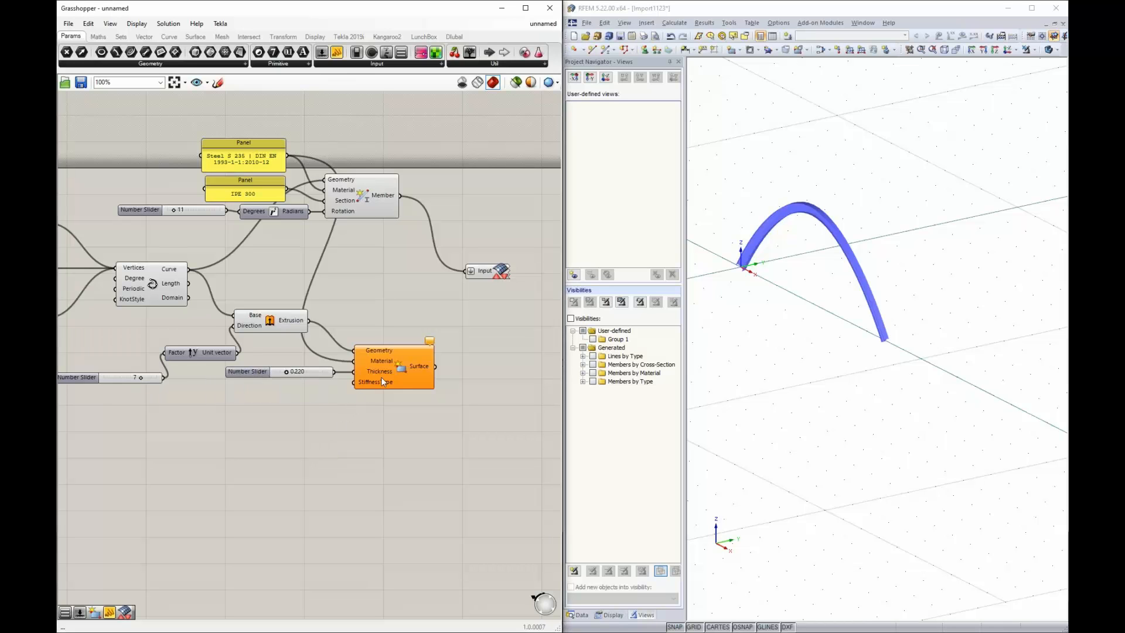
- Add a Value List below the thickness slider, connect it to the Surface's StiffnessType input, and choose Standard as the stiffness type
{"action": "double_click", "coordinate": [282, 406]}
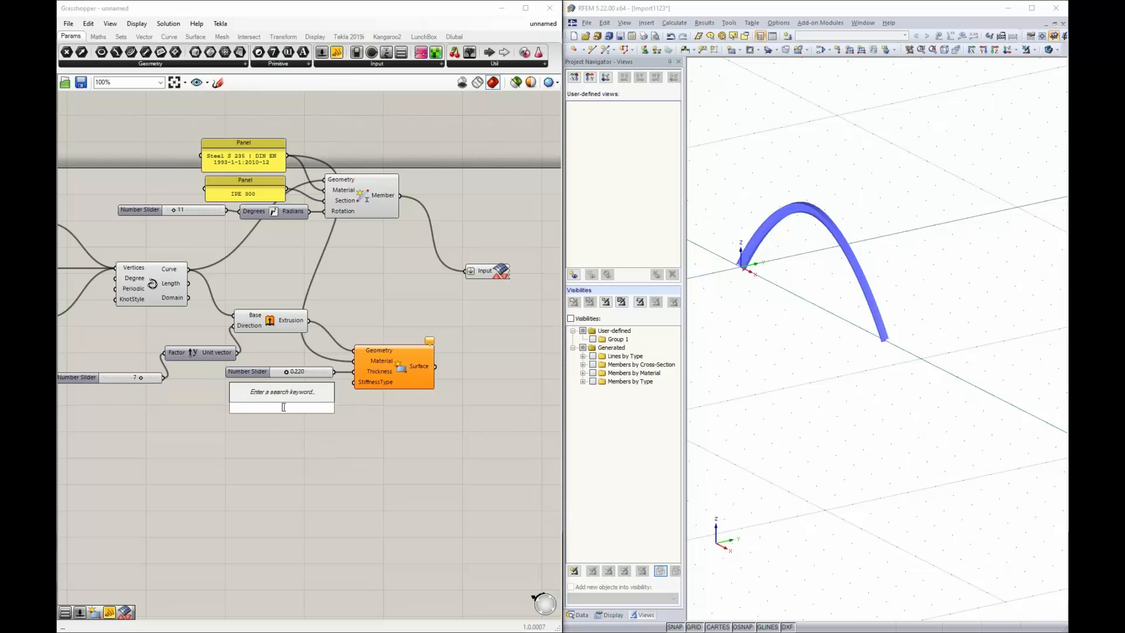
{"action": "type", "text": "val"}
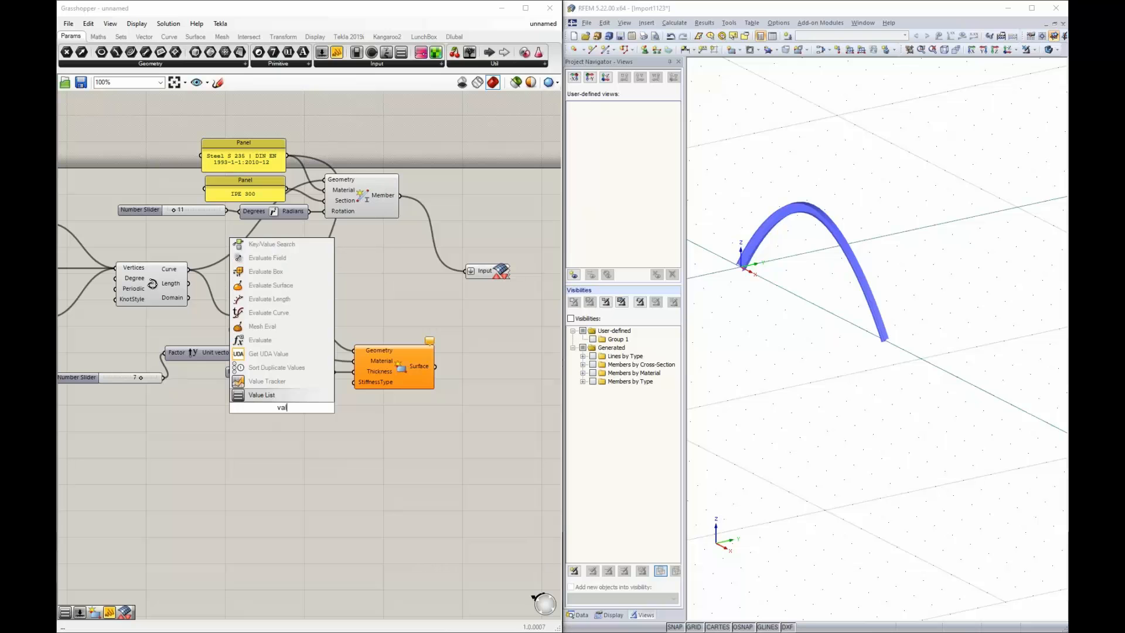
{"action": "key", "text": "Return"}
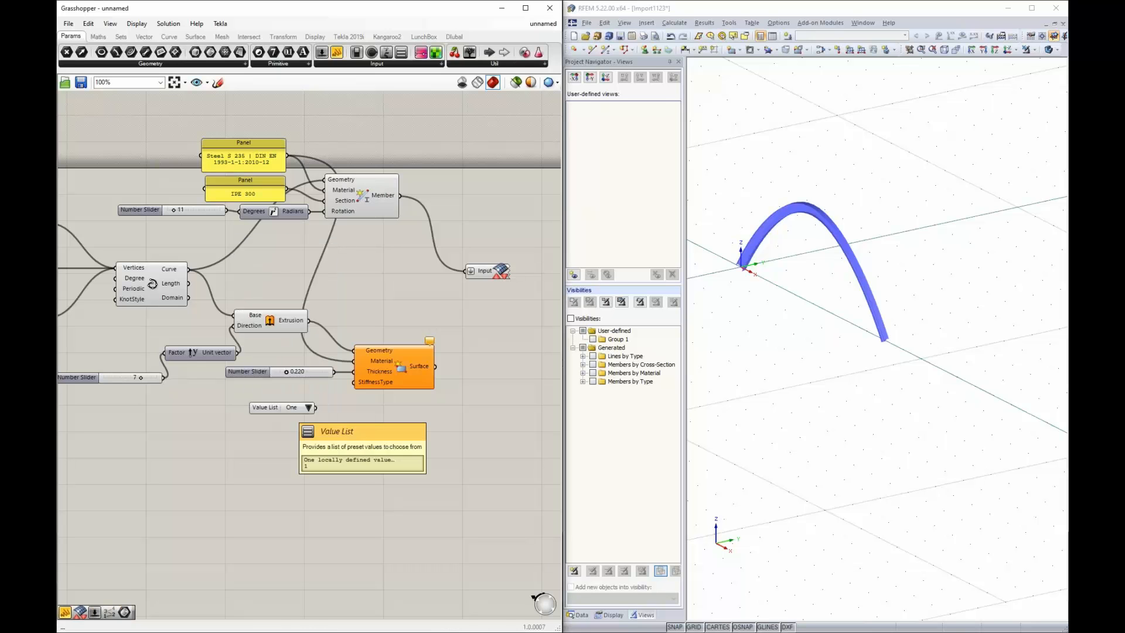
{"action": "left_click_drag", "start_coordinate": [316, 408], "coordinate": [355, 382]}
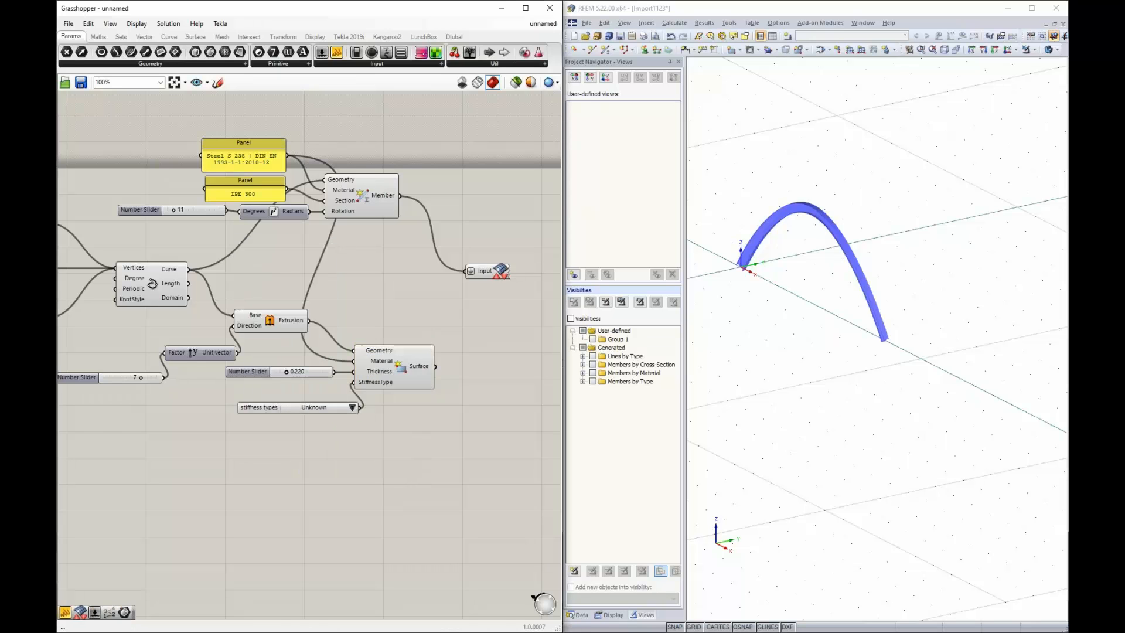
{"action": "left_click", "coordinate": [353, 409]}
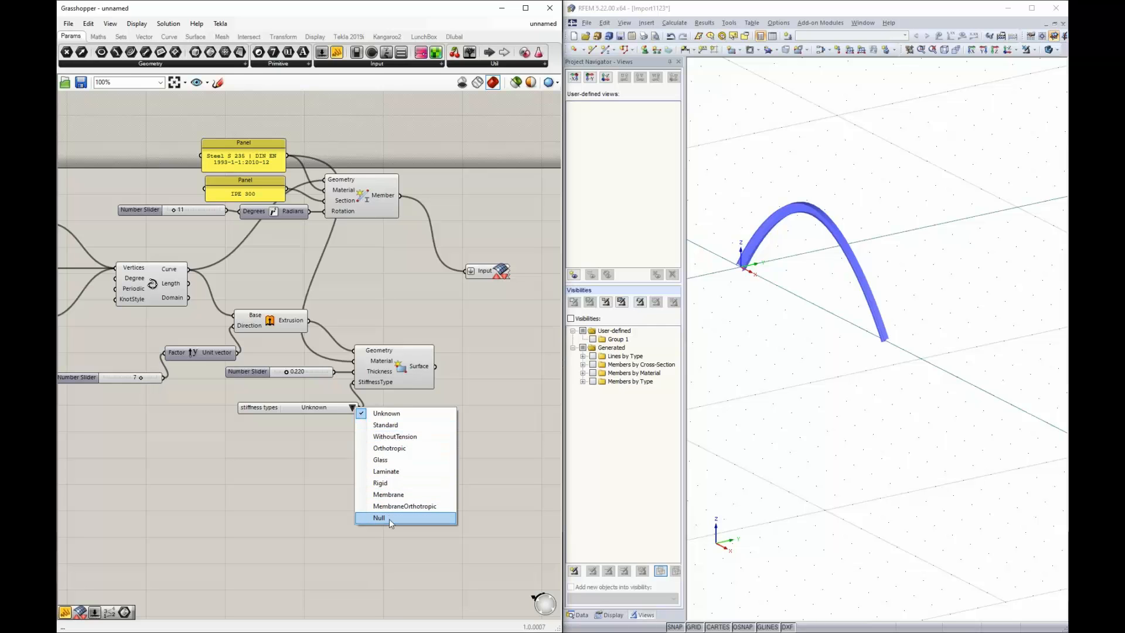
{"action": "left_click", "coordinate": [382, 425]}
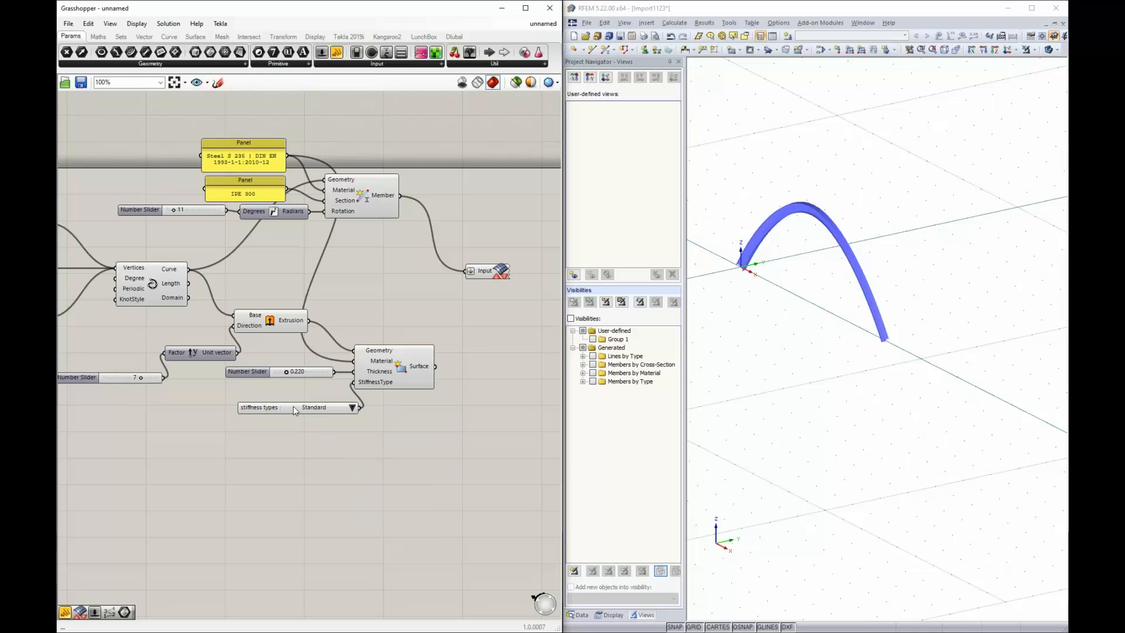
- Align the stiffness Value List with its input, connect the Surface output to the RFEM component's Input, and shift that component further away
{"action": "left_click_drag", "start_coordinate": [293, 406], "coordinate": [279, 386]}
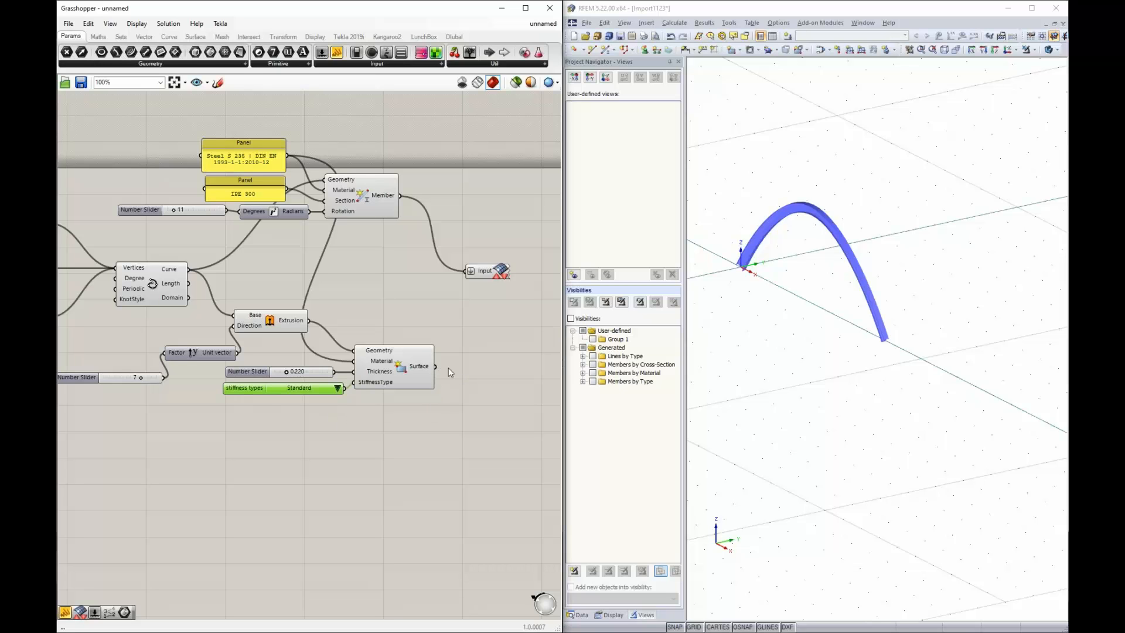
{"action": "left_click_drag", "start_coordinate": [437, 364], "coordinate": [467, 274]}
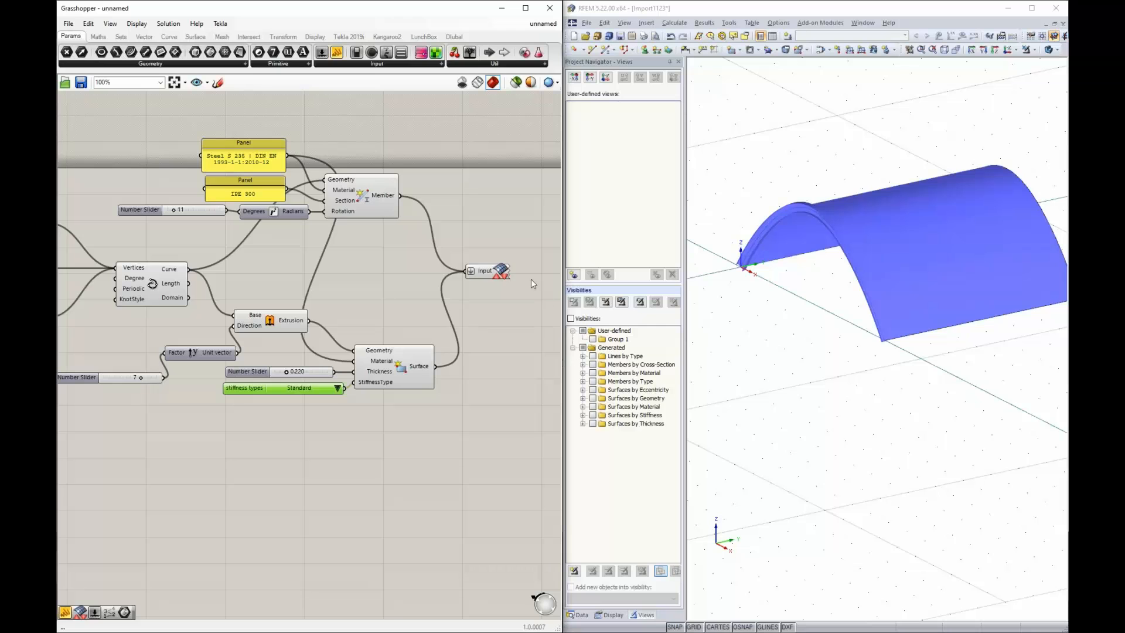
{"action": "left_click", "coordinate": [504, 273]}
{"action": "left_click_drag", "start_coordinate": [504, 273], "coordinate": [513, 271]}
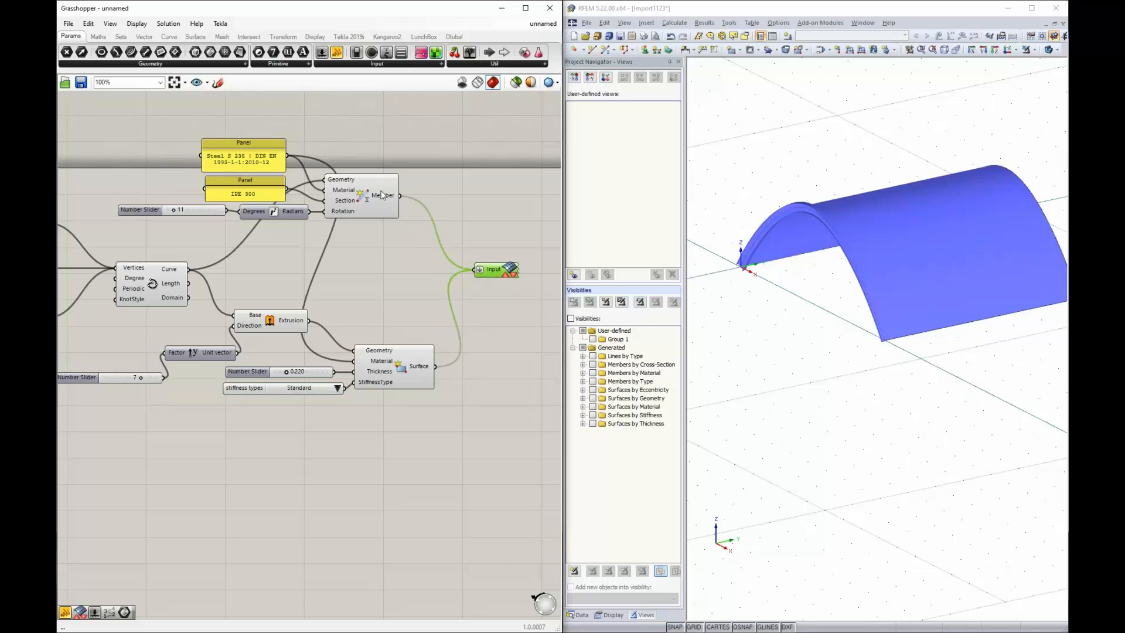
{"action": "left_click_drag", "start_coordinate": [483, 273], "coordinate": [494, 282]}
- In RFEM, check the vault surface's material, thickness and stiffness in its properties, cancel the dialog, and inspect the arch and surface in 3D
{"action": "scroll", "coordinate": [776, 313], "scroll_direction": "down", "scroll_amount": 2}
{"action": "middle_click_drag", "start_coordinate": [888, 333], "coordinate": [808, 353]}
{"action": "scroll", "coordinate": [783, 308], "scroll_direction": "up", "scroll_amount": 3}
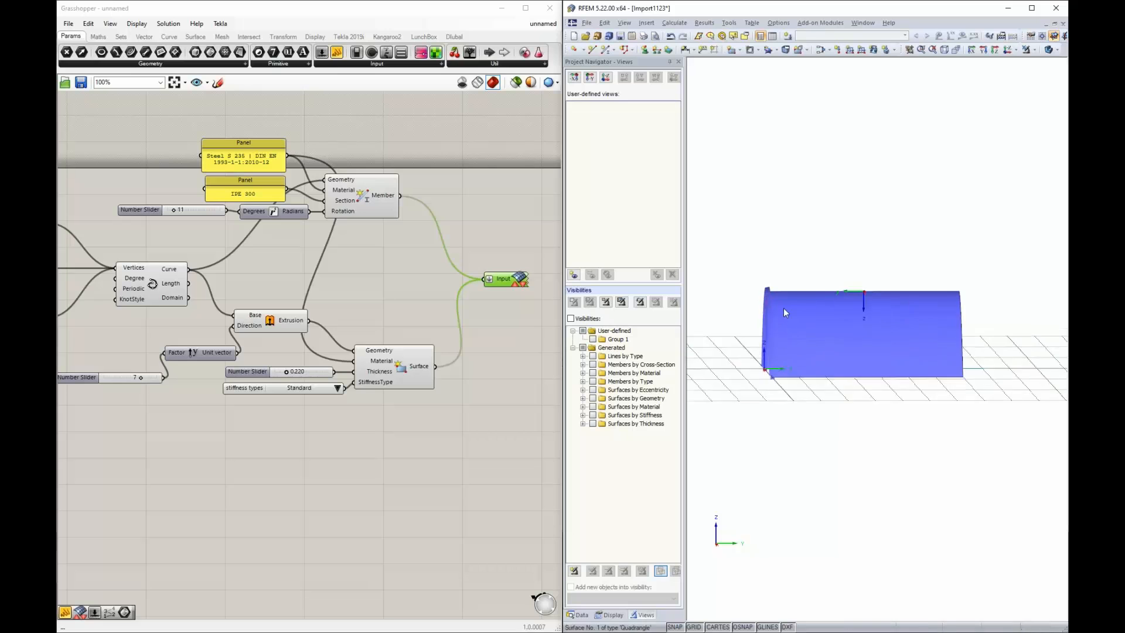
{"action": "double_click", "coordinate": [844, 324]}
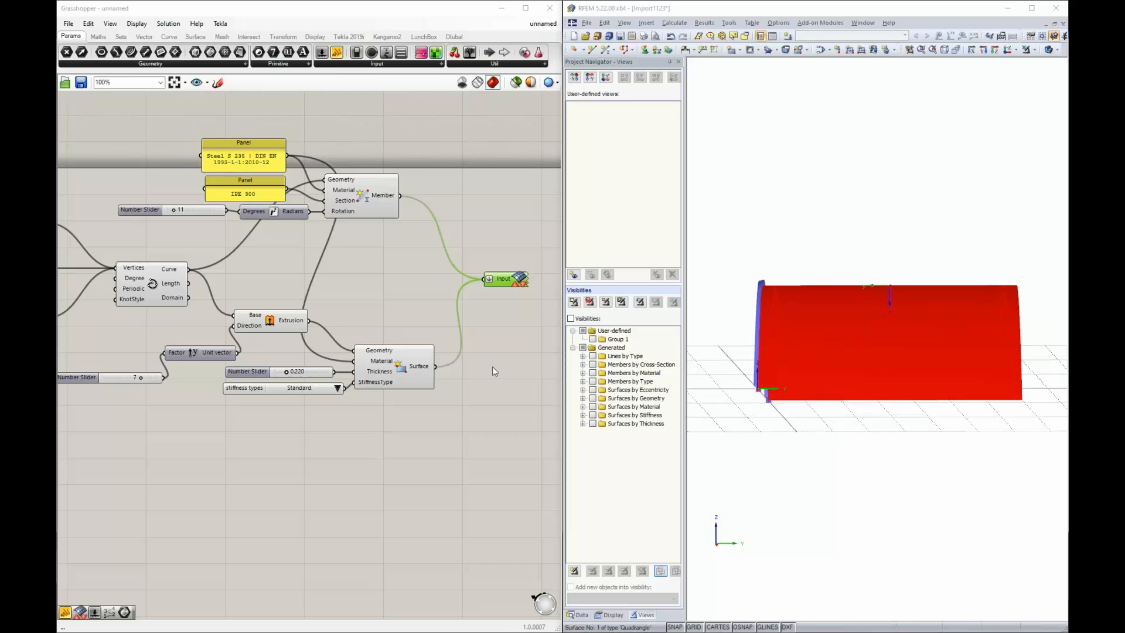
{"action": "left_click", "coordinate": [722, 371]}
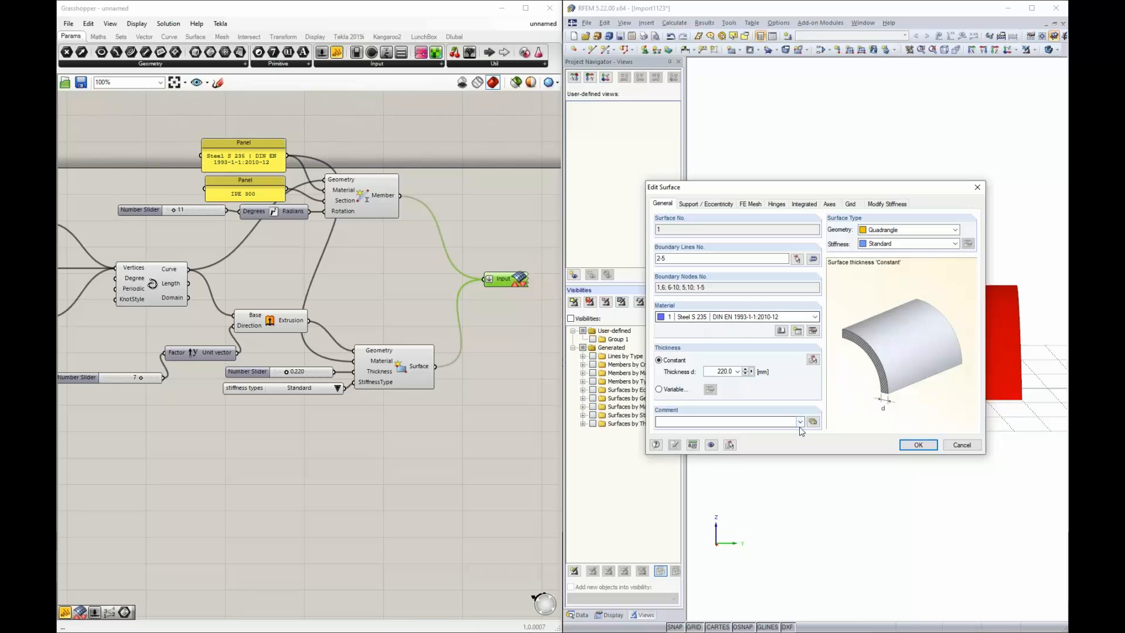
{"action": "left_click", "coordinate": [879, 244]}
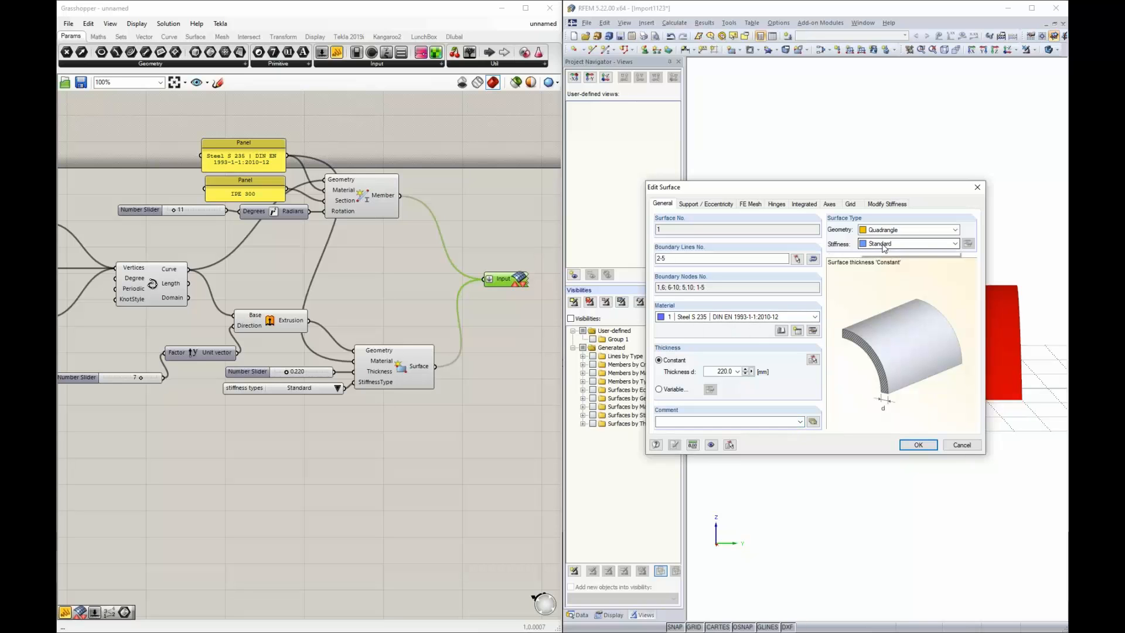
{"action": "left_click", "coordinate": [961, 445]}
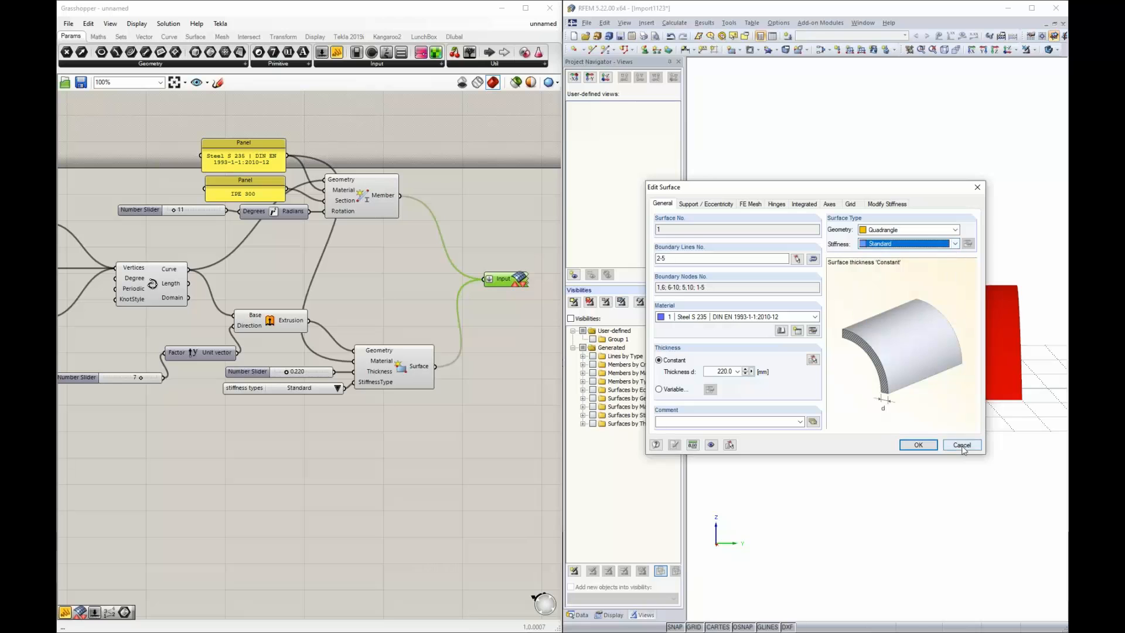
{"action": "left_click", "coordinate": [962, 445]}
{"action": "left_click", "coordinate": [769, 211]}
{"action": "middle_click_drag", "start_coordinate": [769, 210], "coordinate": [842, 227], "text": "ctrl"}
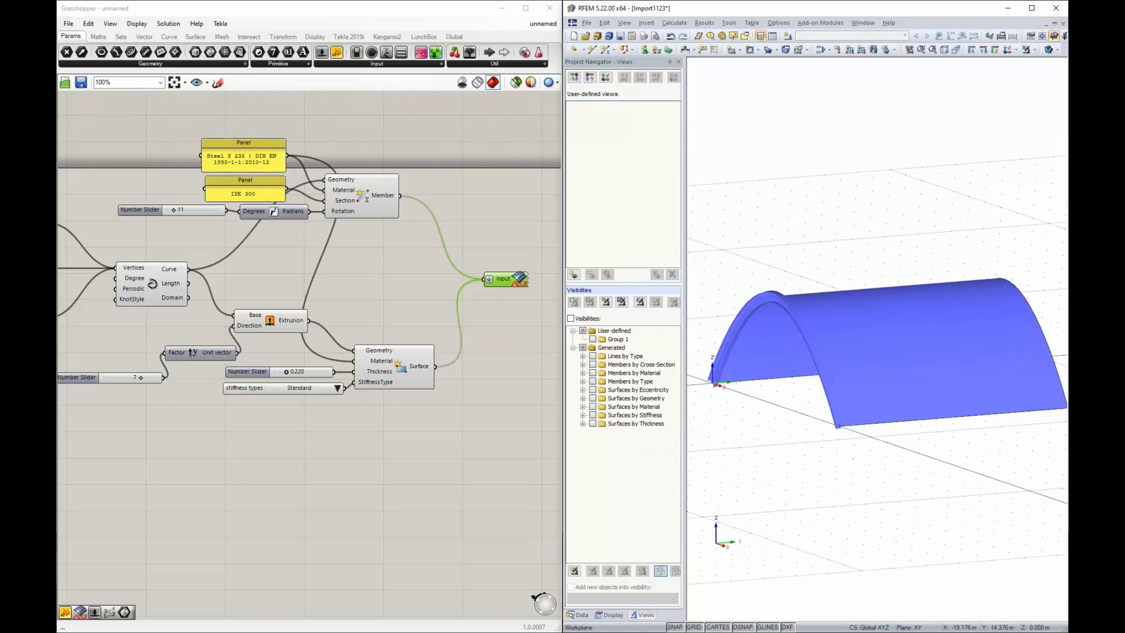
{"action": "scroll", "coordinate": [738, 306], "scroll_direction": "up", "scroll_amount": 3}
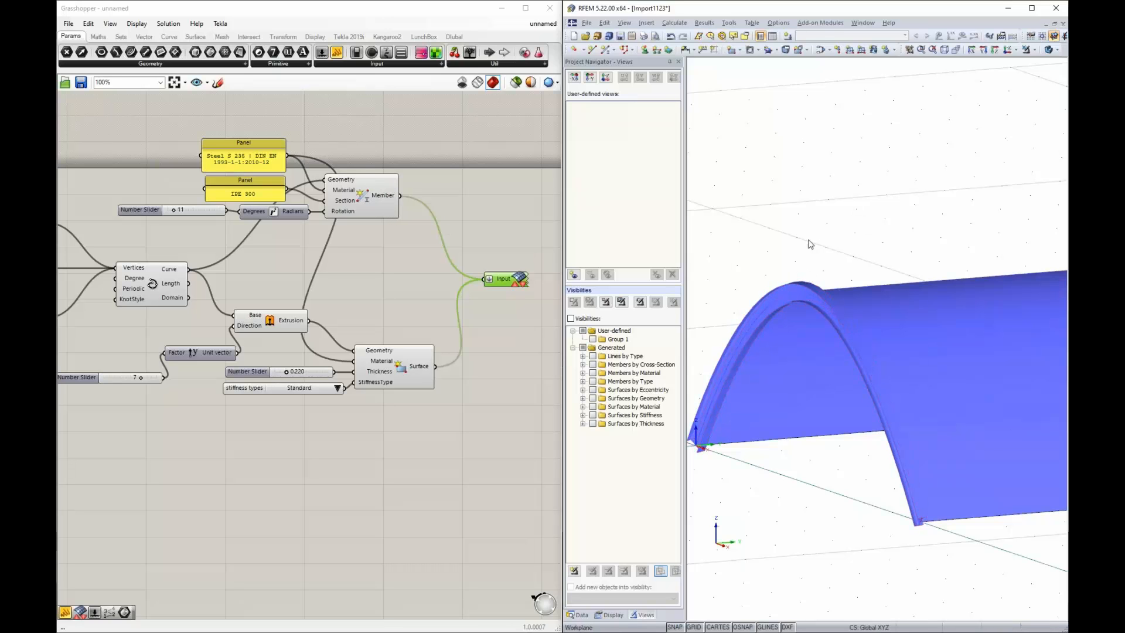
{"action": "scroll", "coordinate": [833, 210], "scroll_direction": "down", "scroll_amount": 2}
{"action": "middle_click_drag", "start_coordinate": [834, 210], "coordinate": [809, 227], "text": "ctrl"}
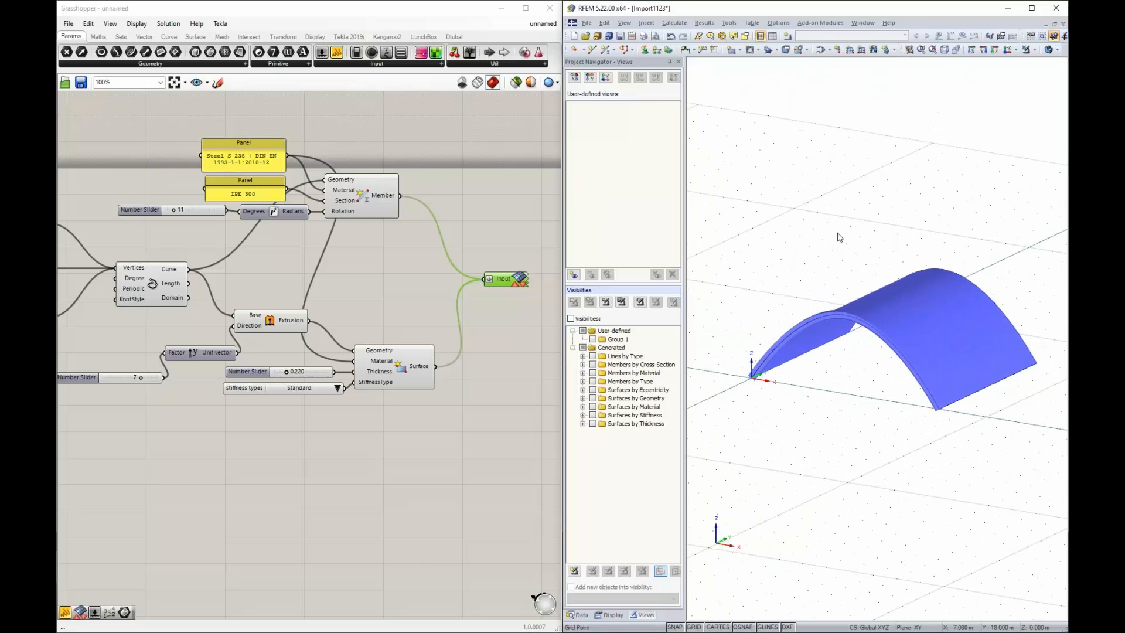
- In Grasshopper, set the upper point-coordinate slider to 3 and the lower one to 4
{"action": "scroll", "coordinate": [482, 267], "scroll_direction": "down", "scroll_amount": 3}
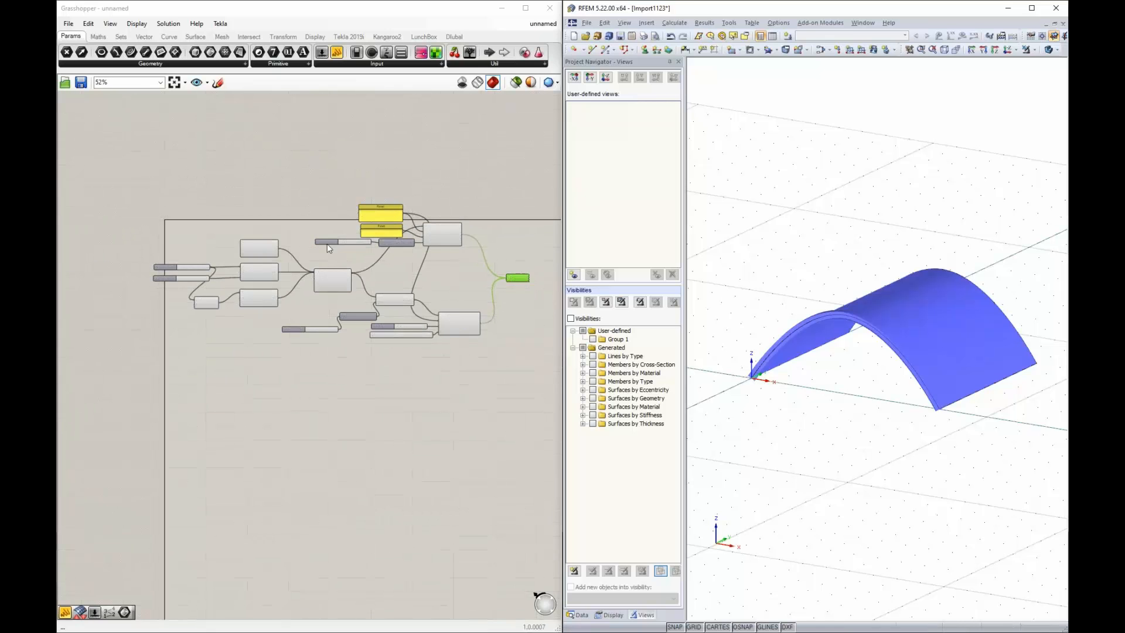
{"action": "scroll", "coordinate": [198, 265], "scroll_direction": "up", "scroll_amount": 5}
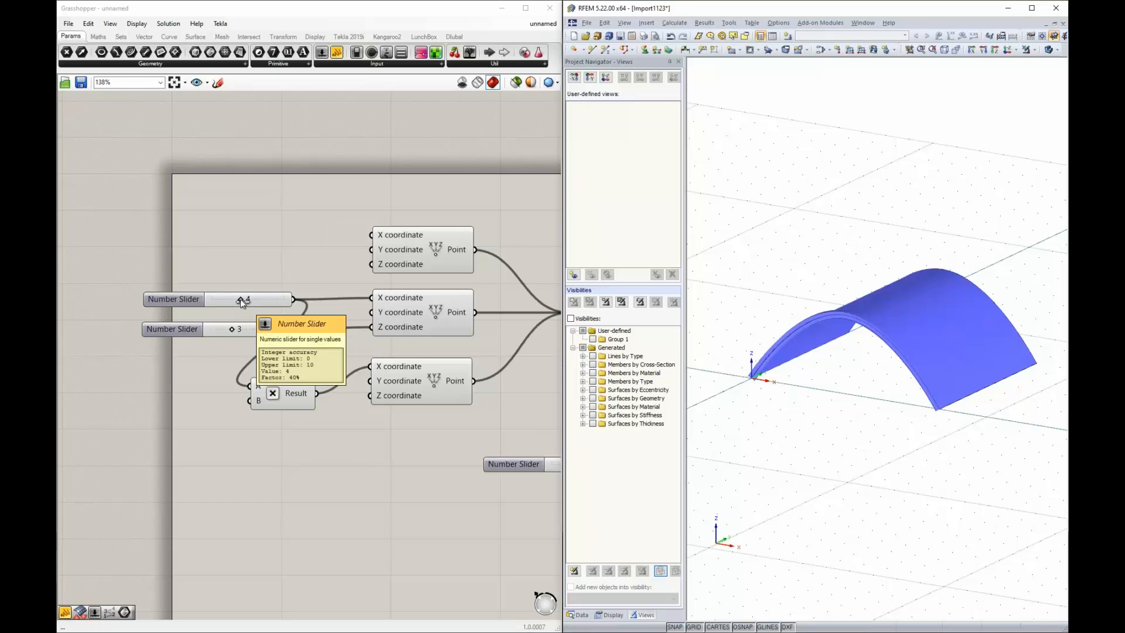
{"action": "left_click_drag", "start_coordinate": [242, 302], "coordinate": [241, 332]}
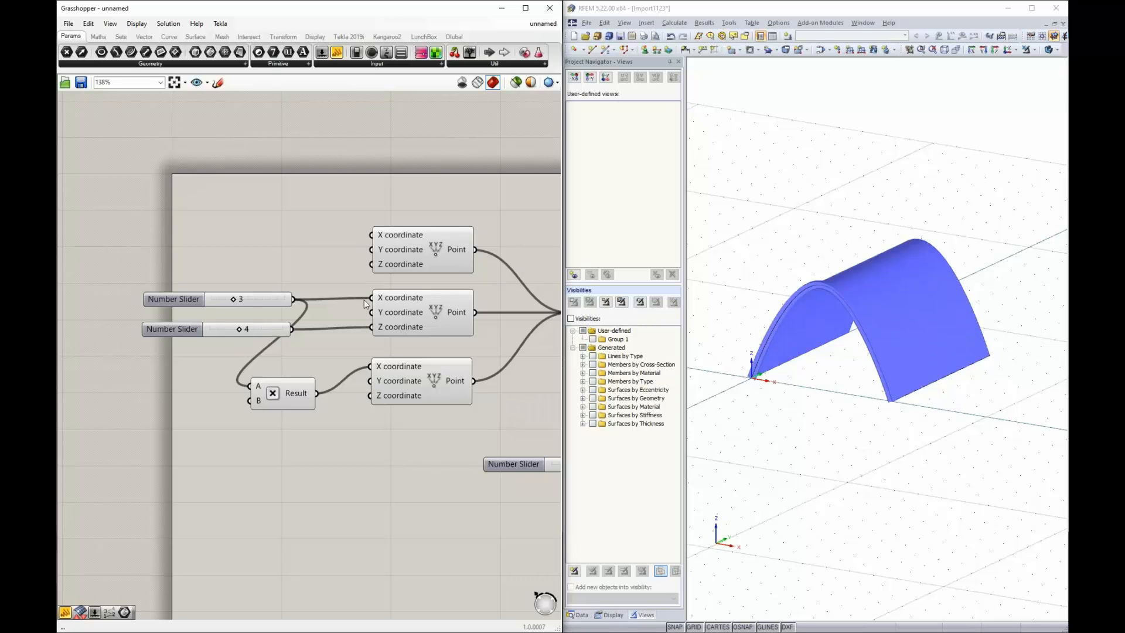
- Set the member rotation slider to 2 degrees and check the rotation angle in the arch member's properties in RFEM
{"action": "scroll", "coordinate": [235, 307], "scroll_direction": "down", "scroll_amount": 5}
{"action": "scroll", "coordinate": [417, 268], "scroll_direction": "up", "scroll_amount": 5}
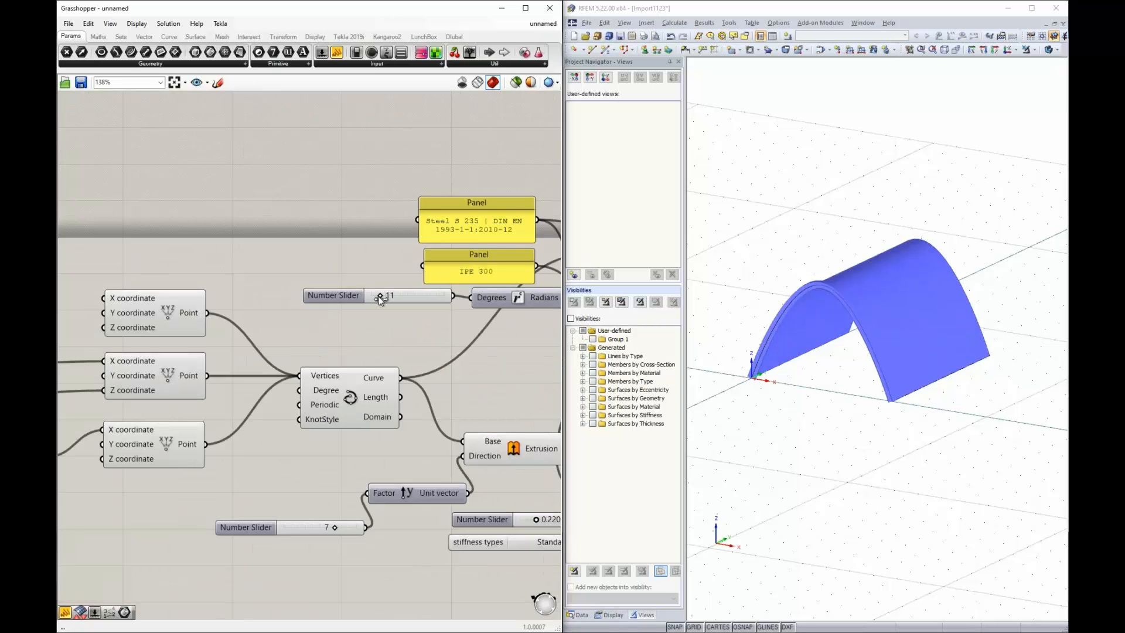
{"action": "left_click_drag", "start_coordinate": [380, 297], "coordinate": [374, 298]}
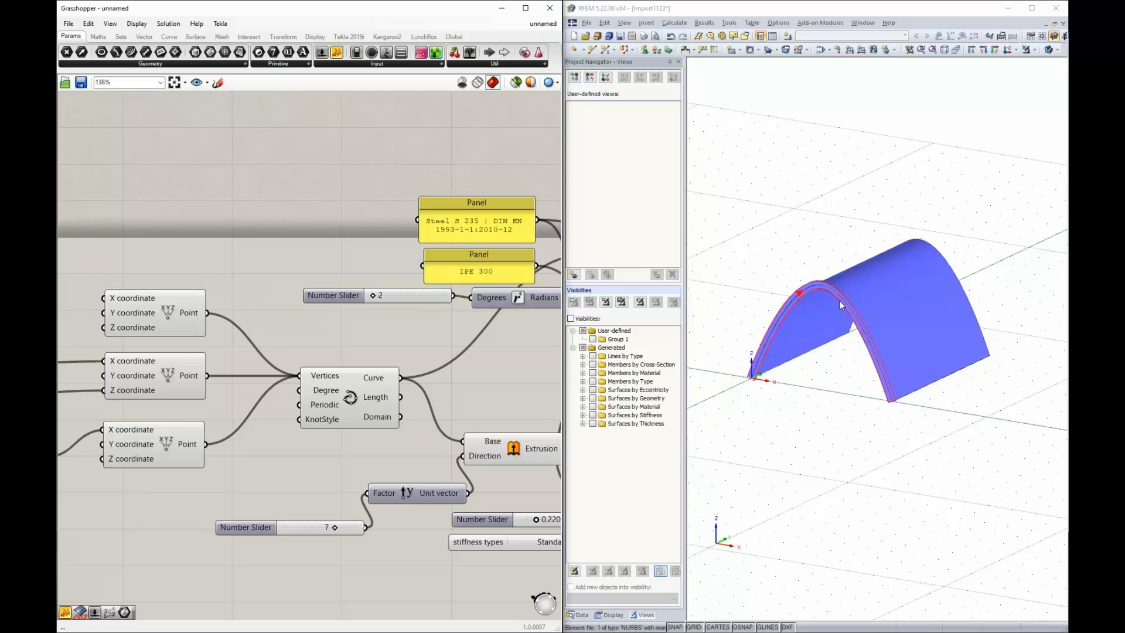
{"action": "double_click", "coordinate": [762, 380]}
{"action": "double_click", "coordinate": [746, 287]}
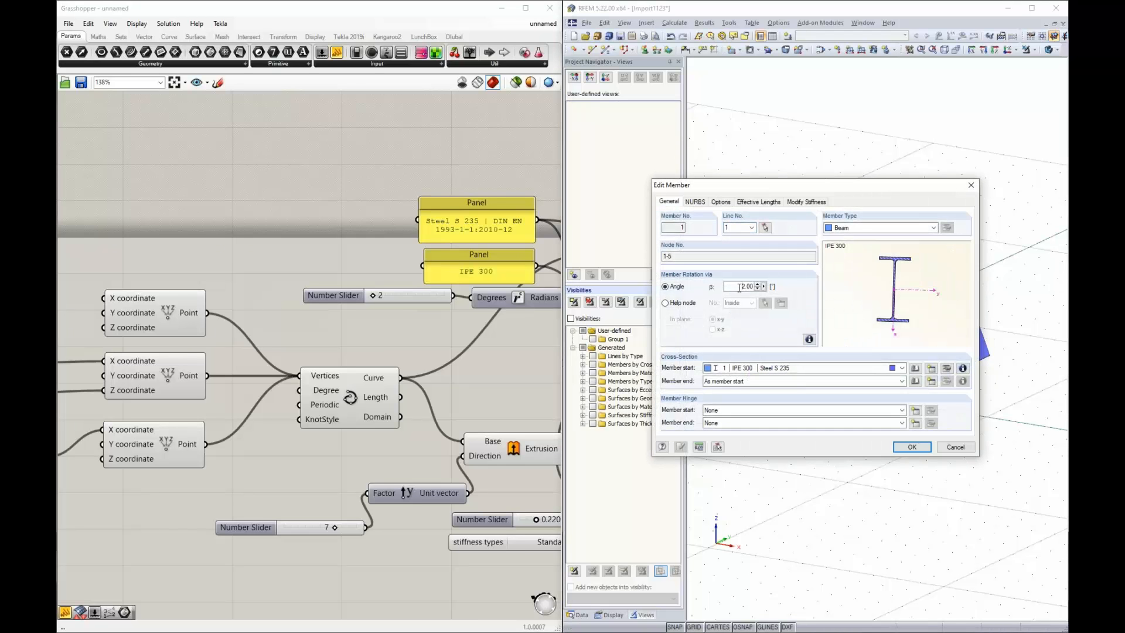
{"action": "left_click", "coordinate": [912, 446]}
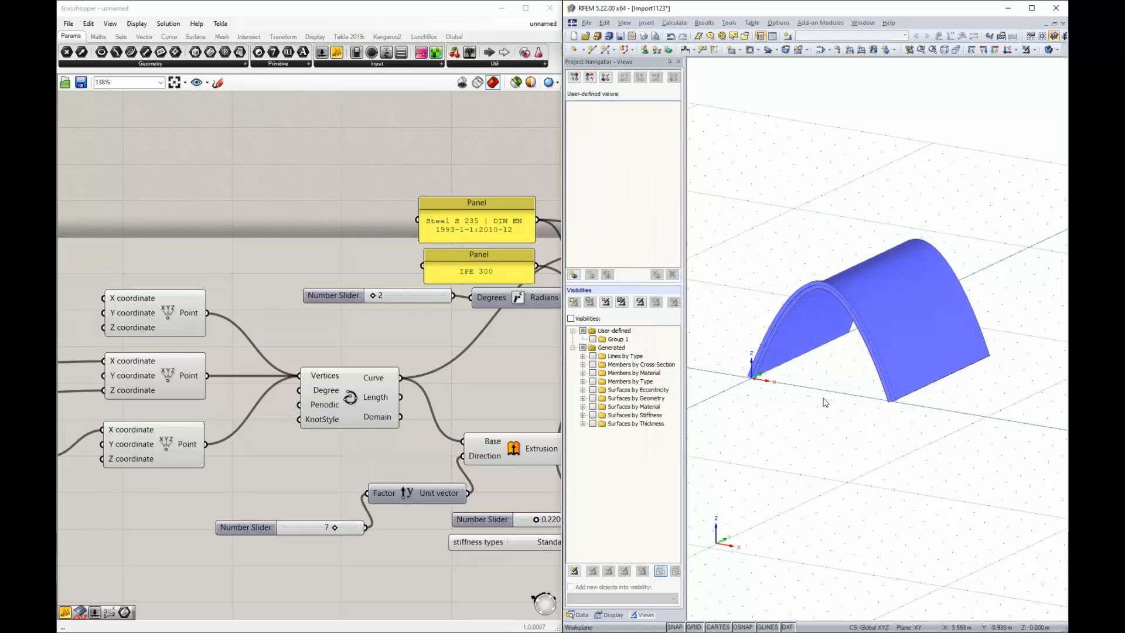
- Review the whole Grasshopper definition, from the point inputs through the curve and extrusion to the Member and Surface components
{"action": "scroll", "coordinate": [235, 366], "scroll_direction": "down", "scroll_amount": 4}
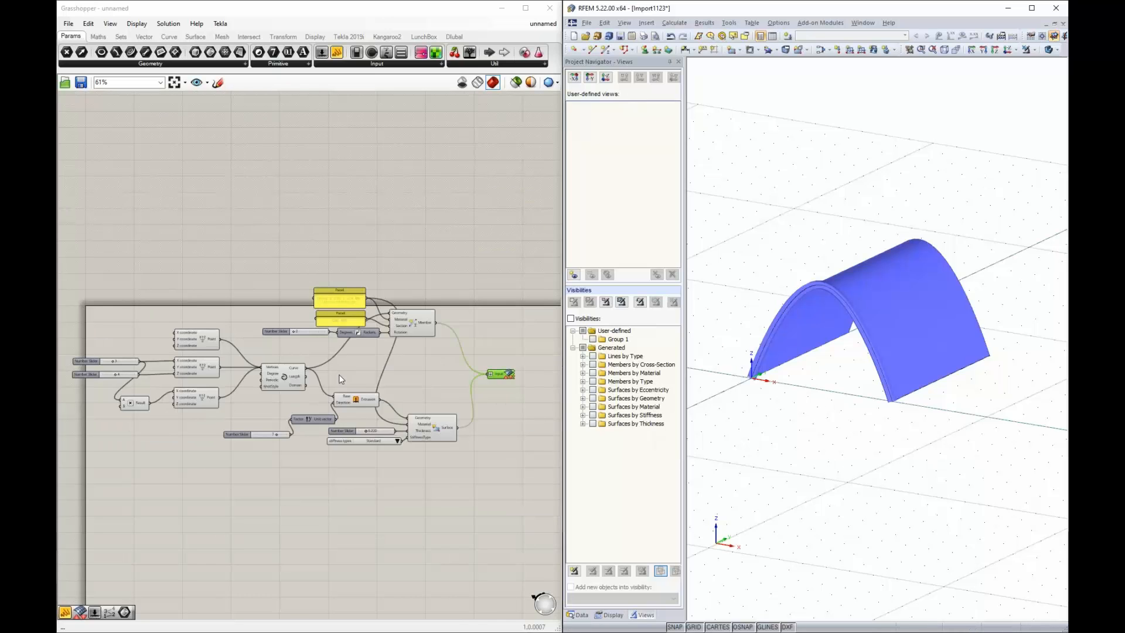
{"action": "right_click_drag", "start_coordinate": [340, 365], "coordinate": [355, 309]}
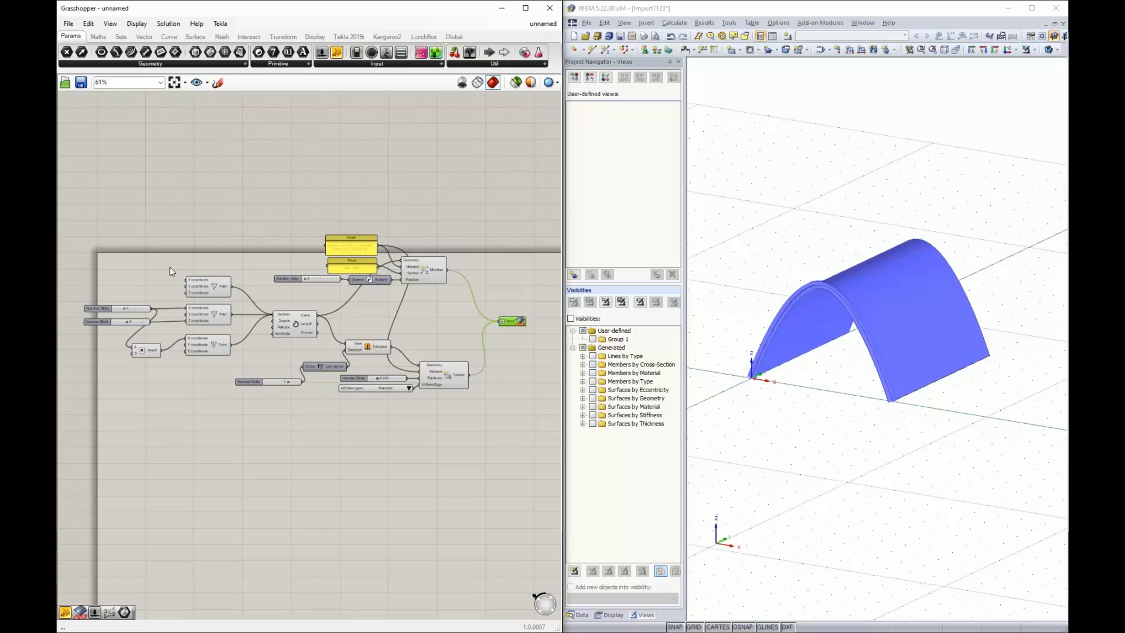
{"action": "scroll", "coordinate": [435, 263], "scroll_direction": "up", "scroll_amount": 4}
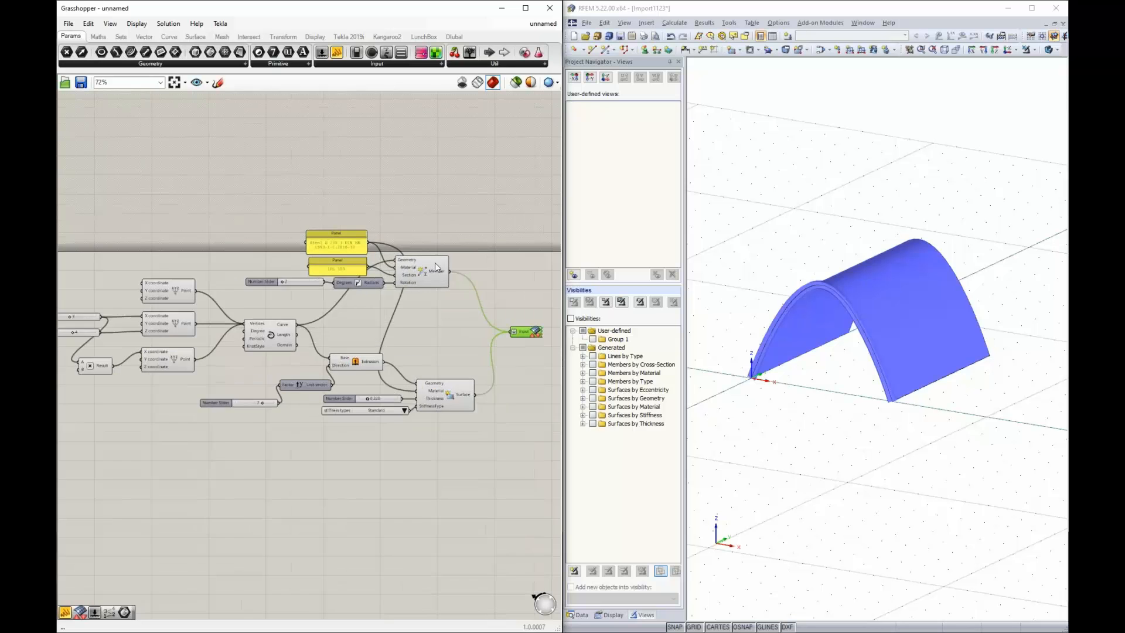
{"action": "scroll", "coordinate": [371, 293], "scroll_direction": "up", "scroll_amount": 3}
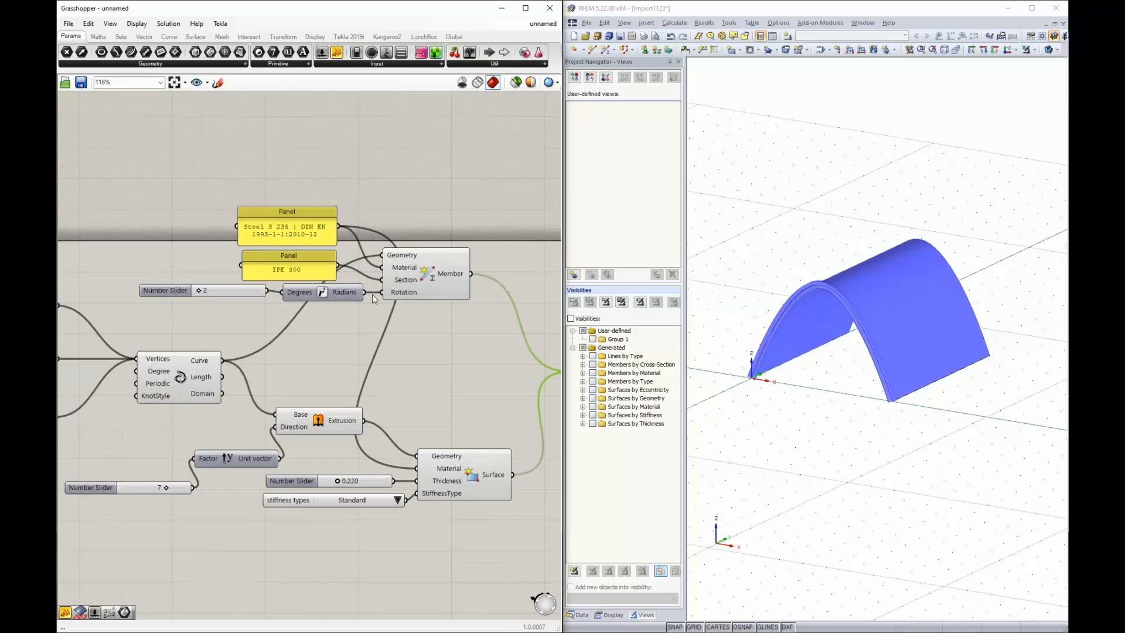
{"action": "scroll", "coordinate": [293, 369], "scroll_direction": "down", "scroll_amount": 2}
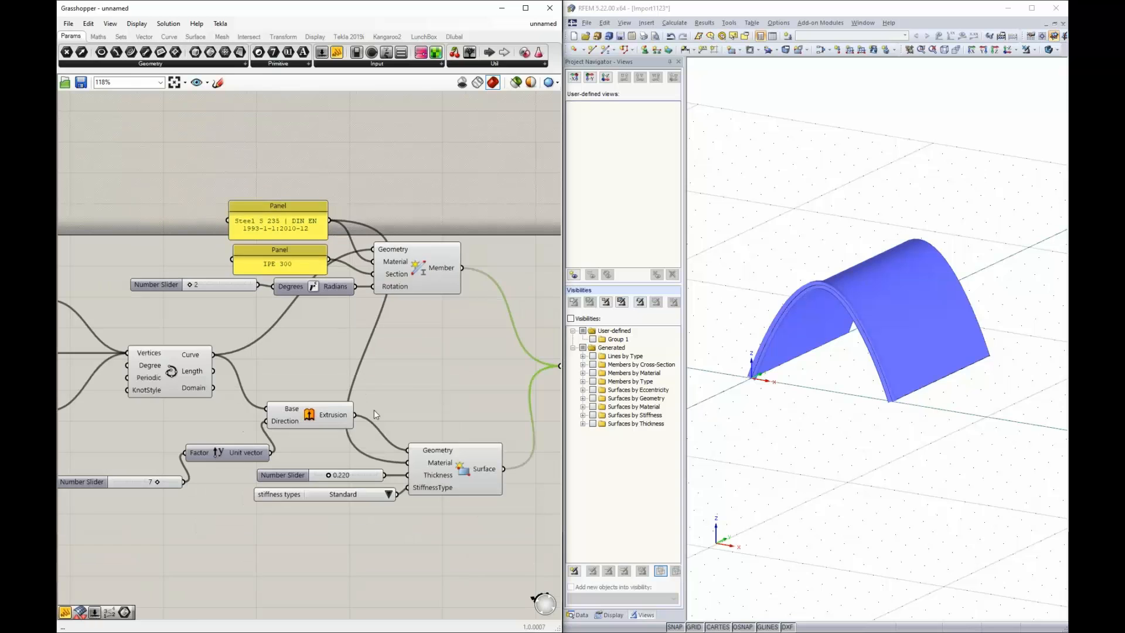
{"action": "scroll", "coordinate": [255, 408], "scroll_direction": "down", "scroll_amount": 2}
{"action": "scroll", "coordinate": [255, 408], "scroll_direction": "down", "scroll_amount": 1}
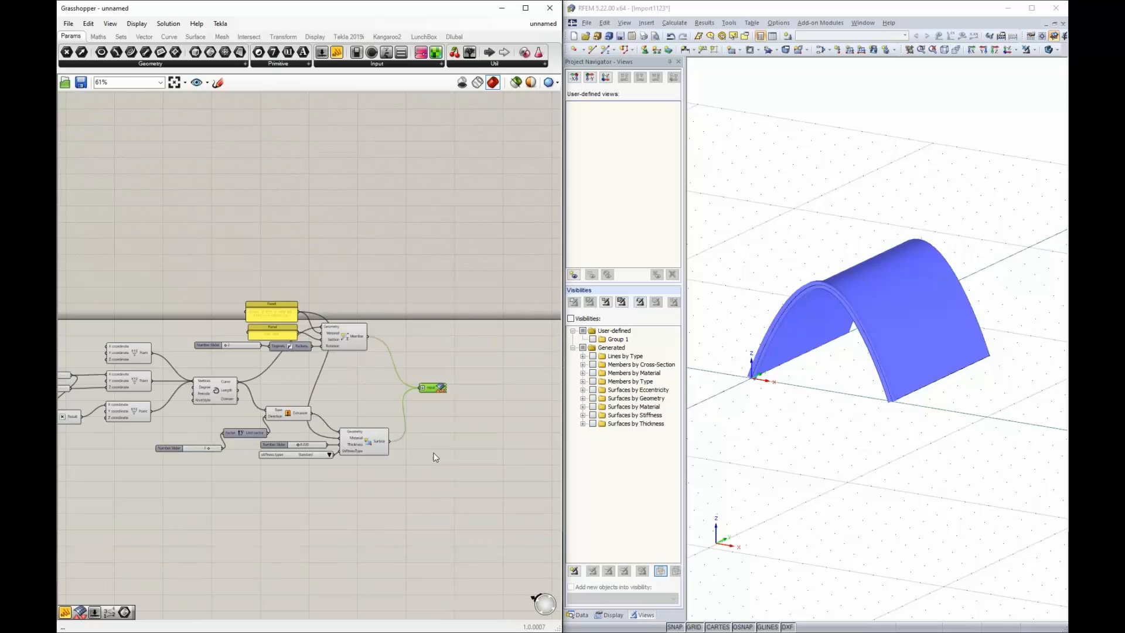
- Review the Flatten option on the RFEM 5 COM Component's Input parameter
{"action": "scroll", "coordinate": [388, 438], "scroll_direction": "up", "scroll_amount": 5}
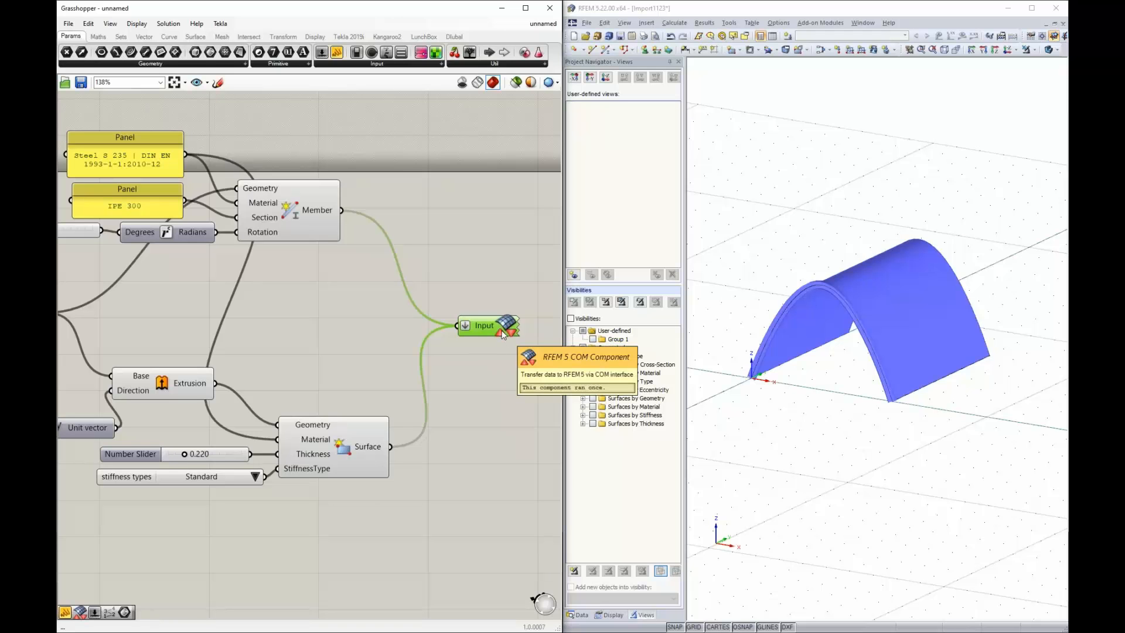
{"action": "right_click", "coordinate": [472, 327]}
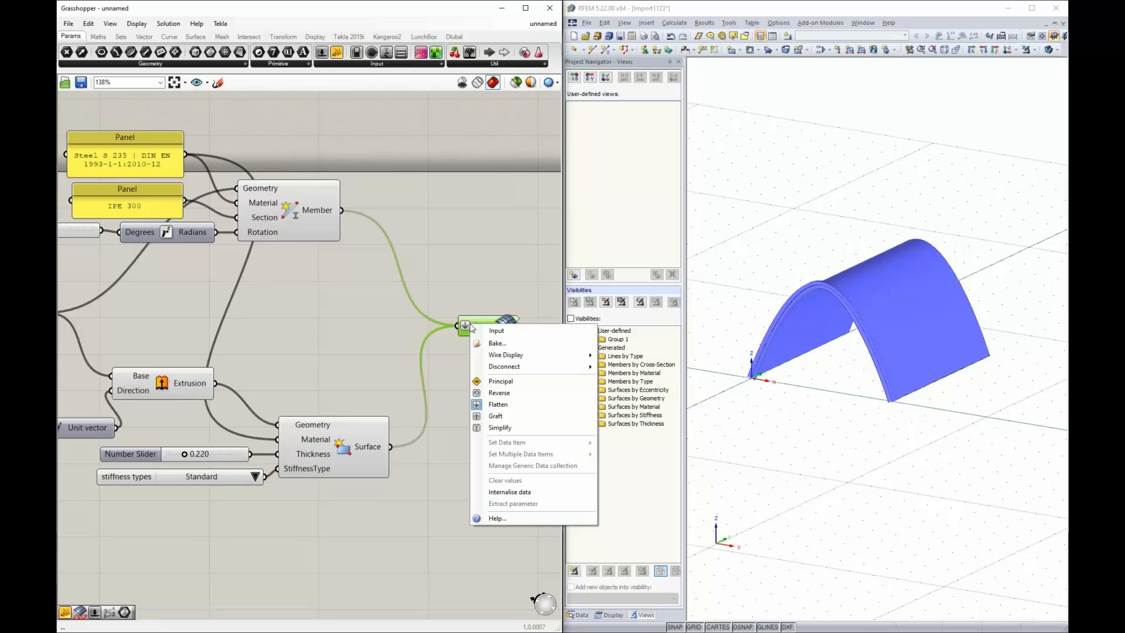
{"action": "left_click", "coordinate": [508, 405]}
{"action": "mouse_move", "coordinate": [489, 336]}
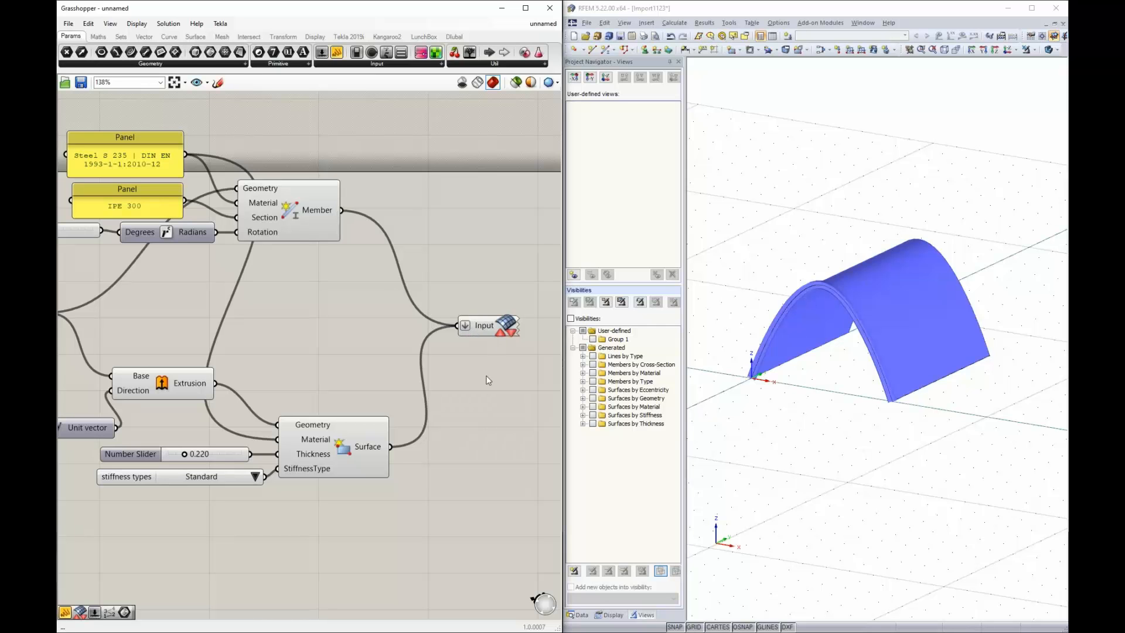
- Disable the RFEM 5 COM Component at the end of the definition
{"action": "scroll", "coordinate": [504, 241], "scroll_direction": "down", "scroll_amount": 4}
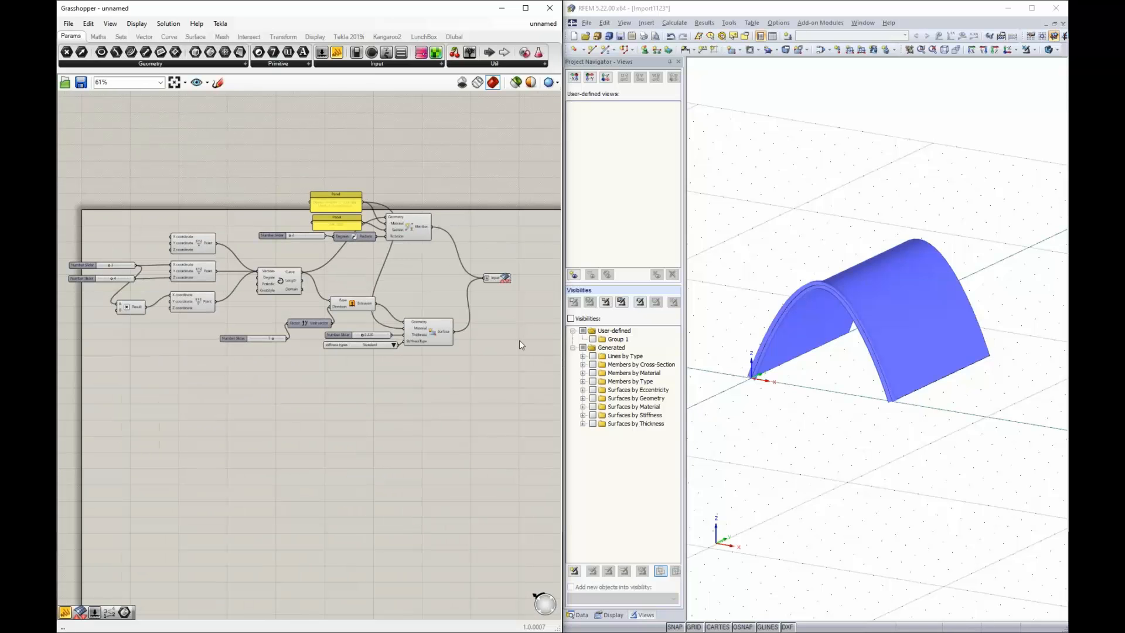
{"action": "middle_click", "coordinate": [498, 280]}
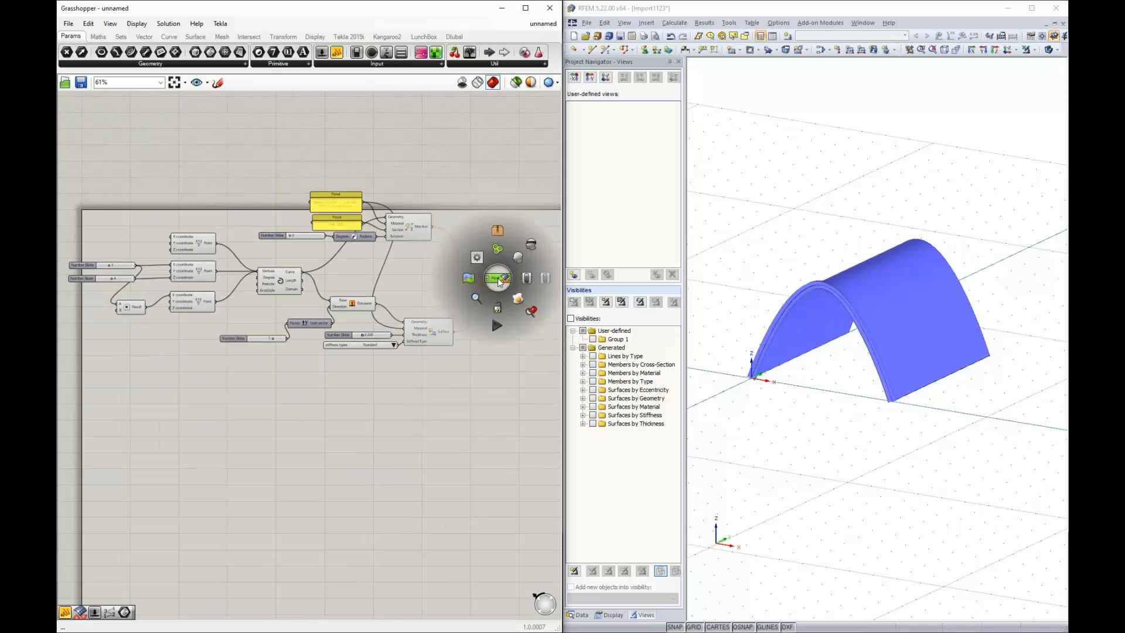
{"action": "left_click", "coordinate": [546, 281]}
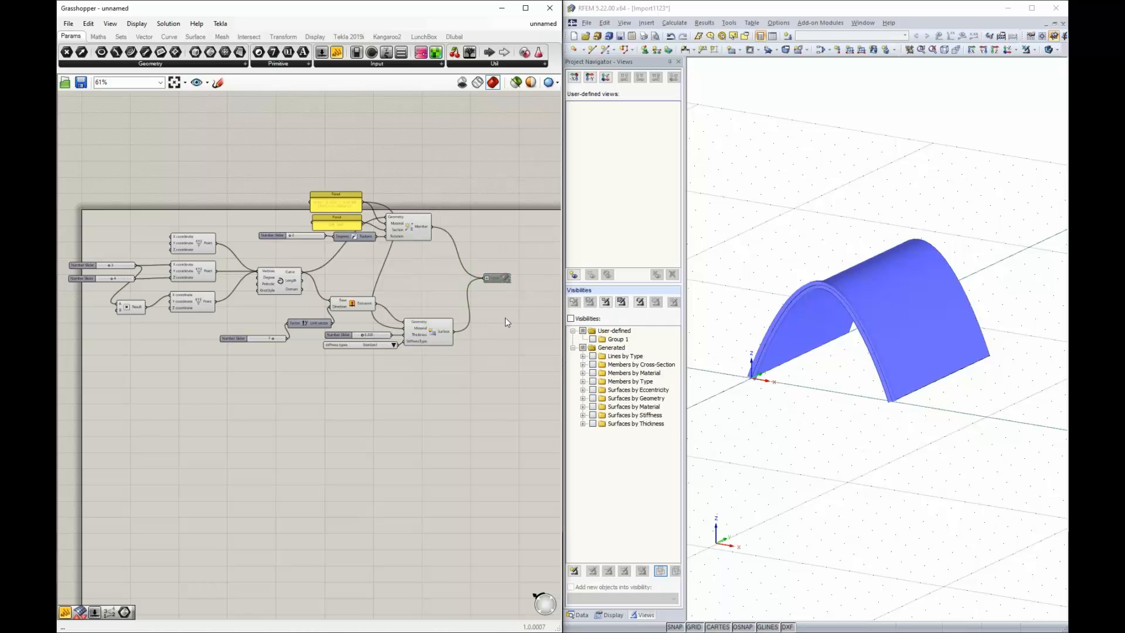
- Look up the Enable command for the disabled RFEM component and clear the selection, leaving the component disabled
{"action": "middle_click", "coordinate": [504, 283]}
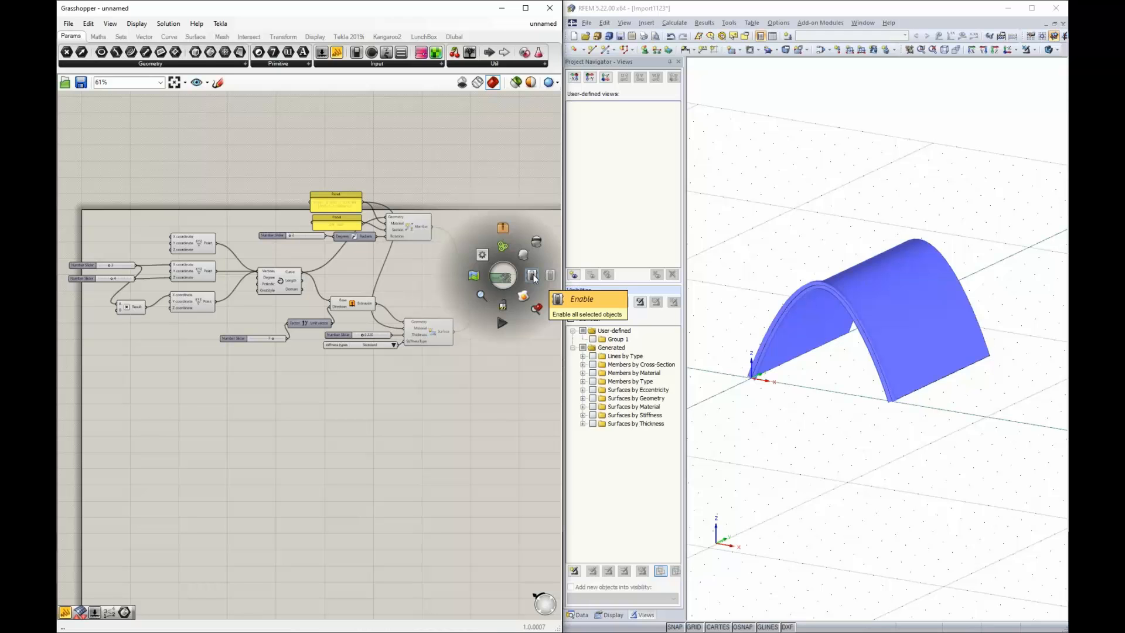
{"action": "left_click", "coordinate": [532, 276]}
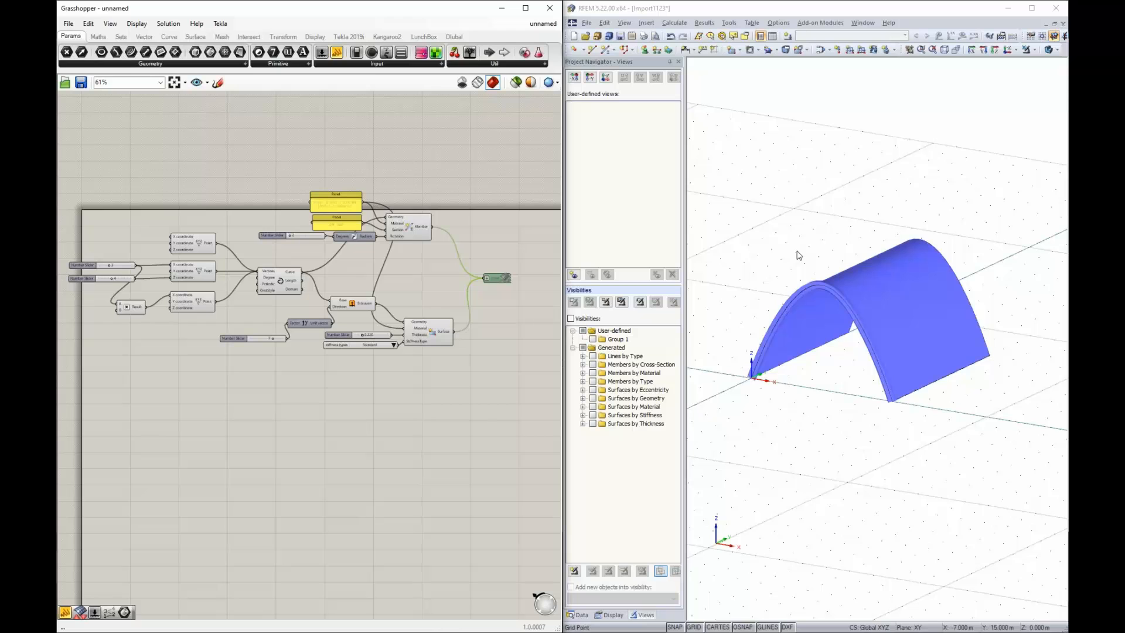
{"action": "left_click", "coordinate": [496, 332]}
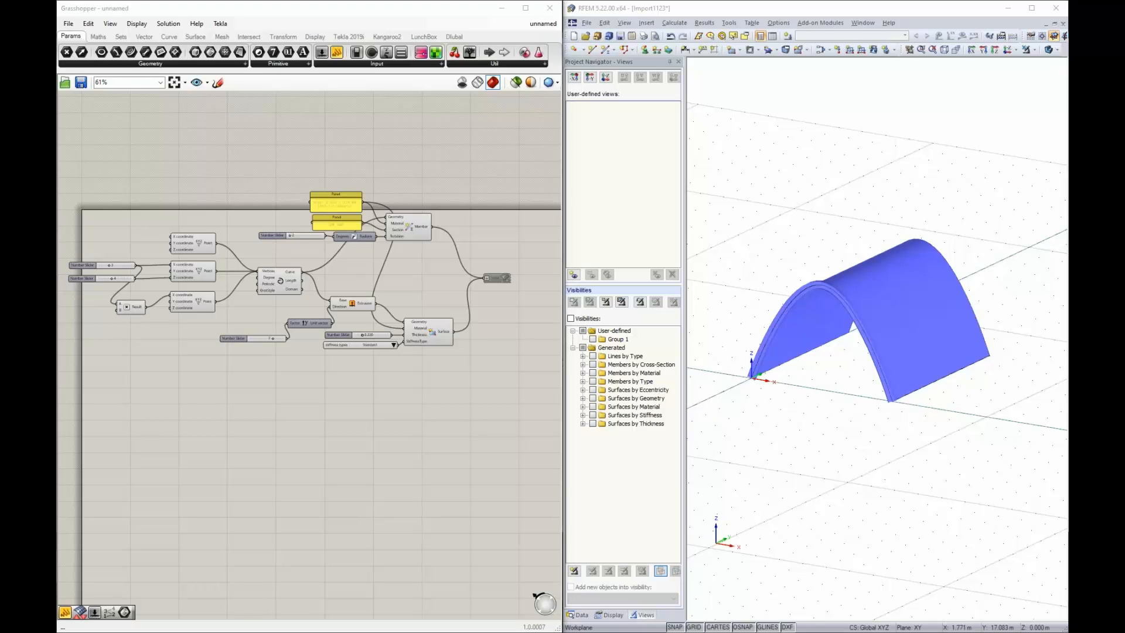
- Switch to the Photos app to view the bus stop roof image Bushaltestelle.png, and close it
{"action": "key", "text": "alt+Tab"}
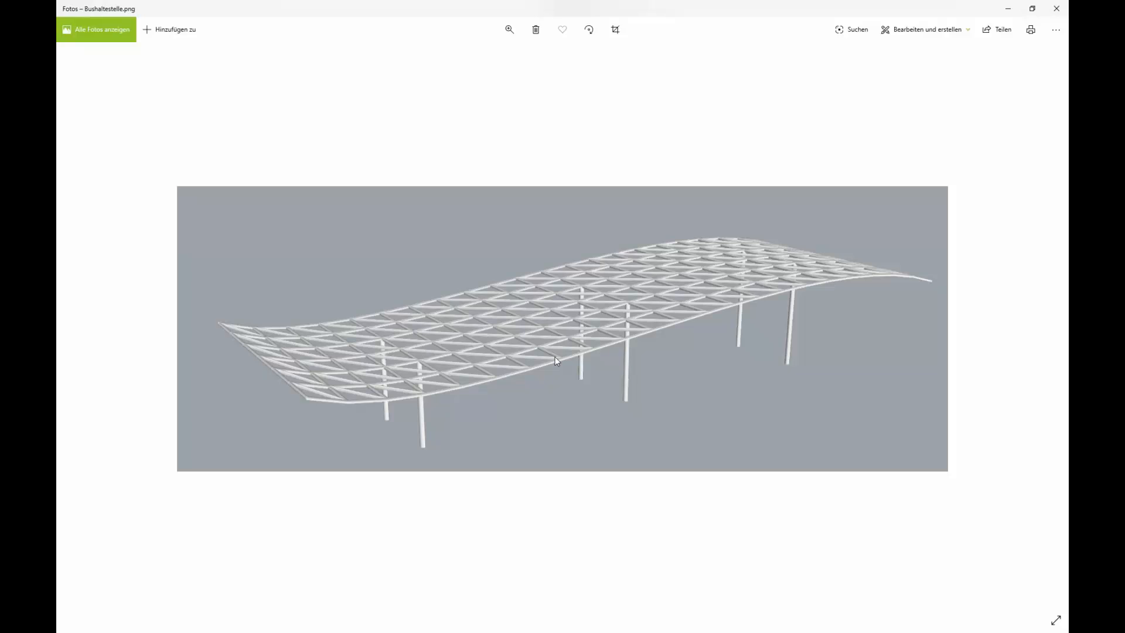
{"action": "left_click", "coordinate": [1057, 8]}
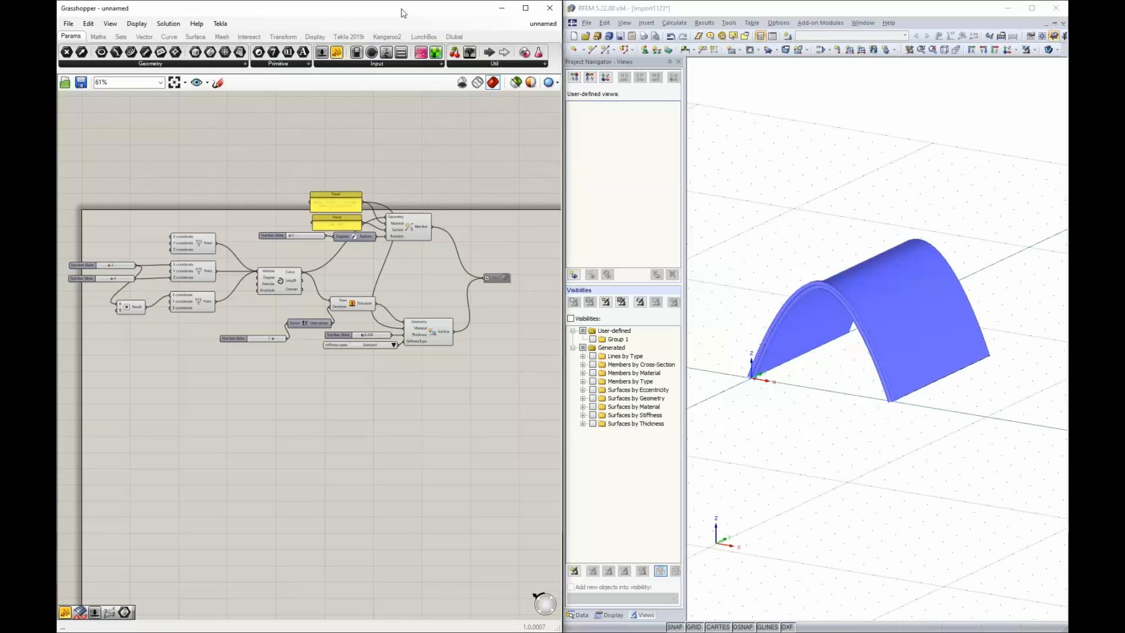
- Move the Grasshopper window beside Rhino and close the unnamed definition without saving its changes
{"action": "left_click_drag", "start_coordinate": [402, 11], "coordinate": [1068, 121]}
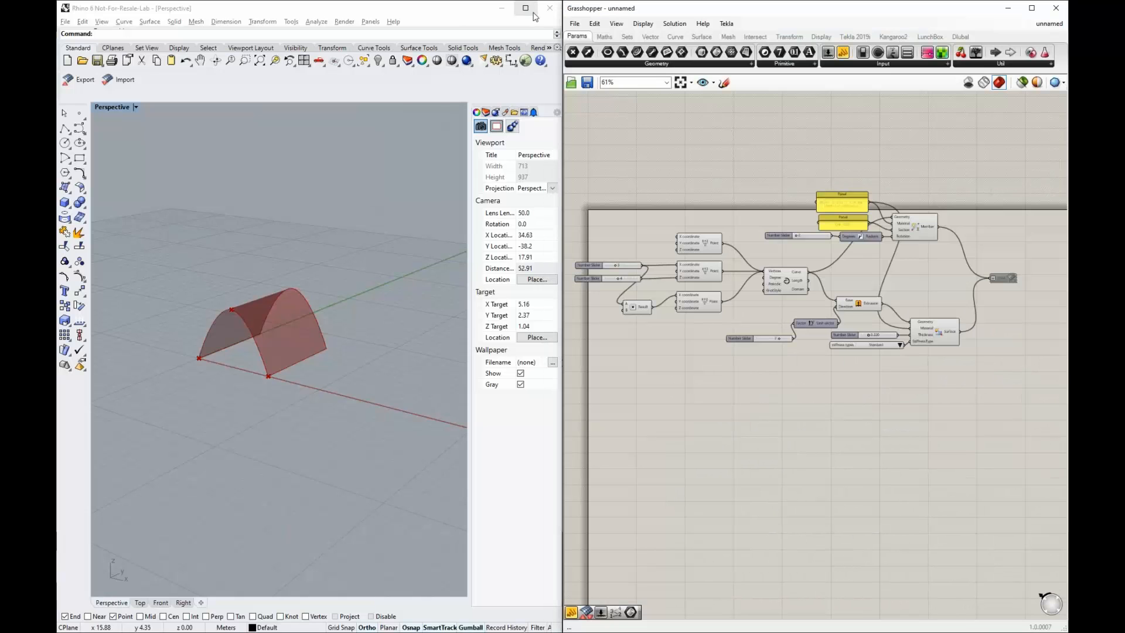
{"action": "left_click", "coordinate": [574, 26]}
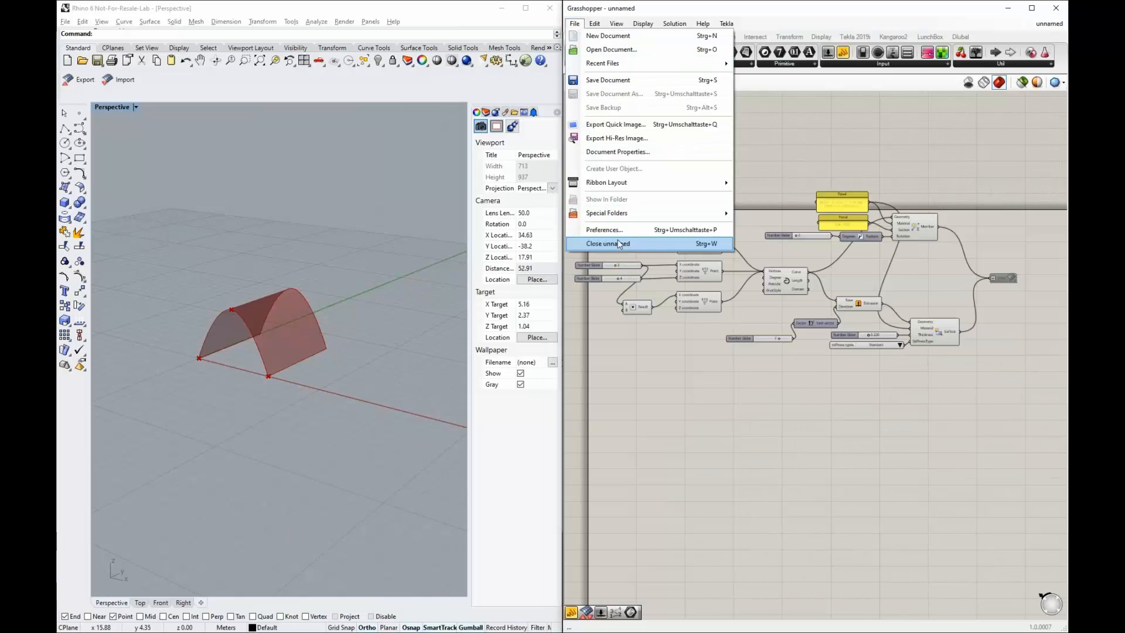
{"action": "left_click", "coordinate": [618, 243]}
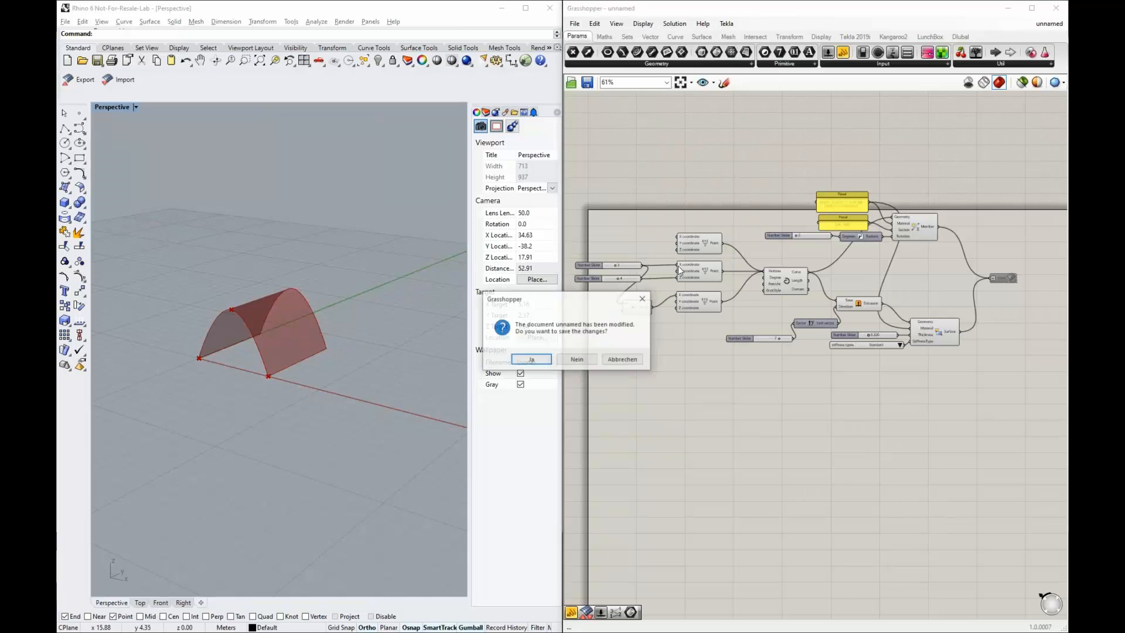
{"action": "left_click", "coordinate": [586, 364]}
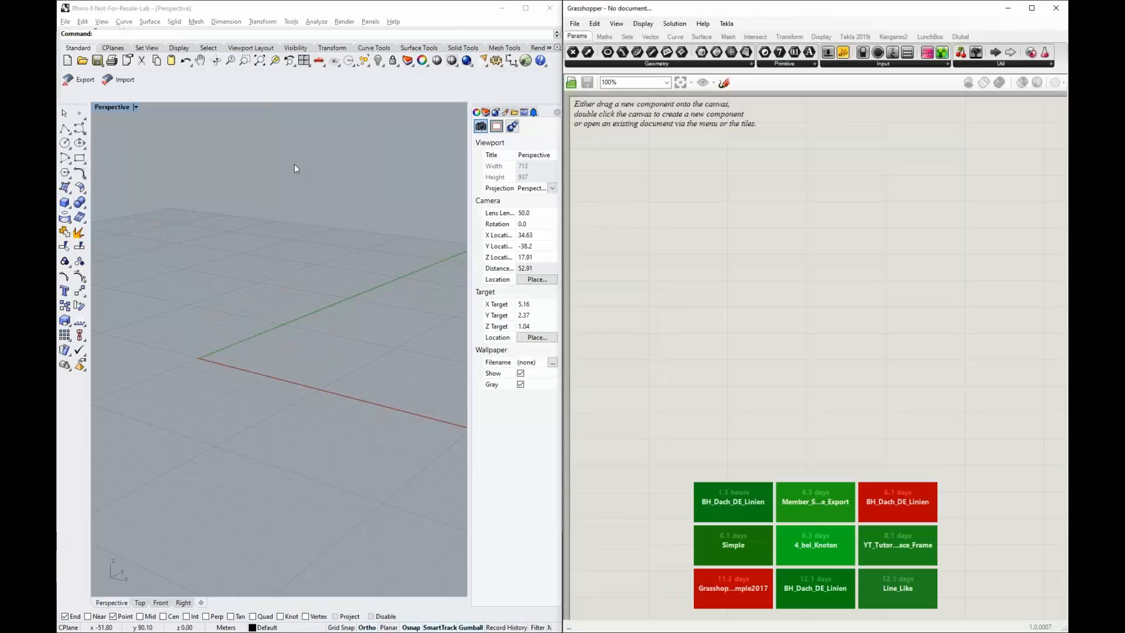
- Open the recent Rhino file Bahnhof_Dach.3dm and bring its curved roof edge line into clear view
{"action": "left_click", "coordinate": [70, 23]}
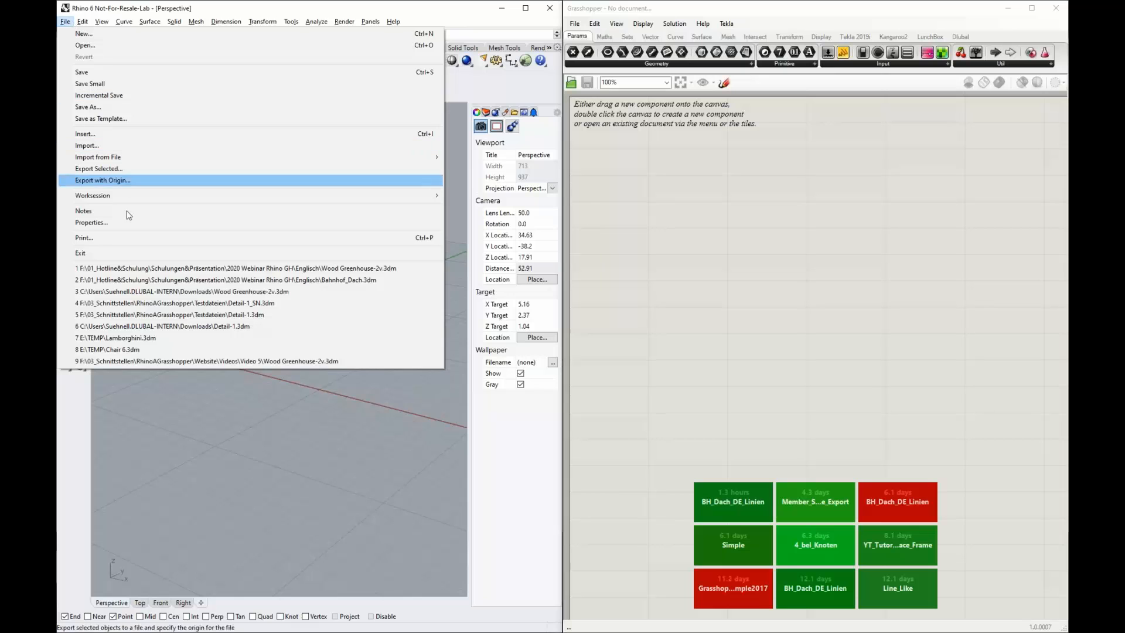
{"action": "left_click", "coordinate": [131, 280]}
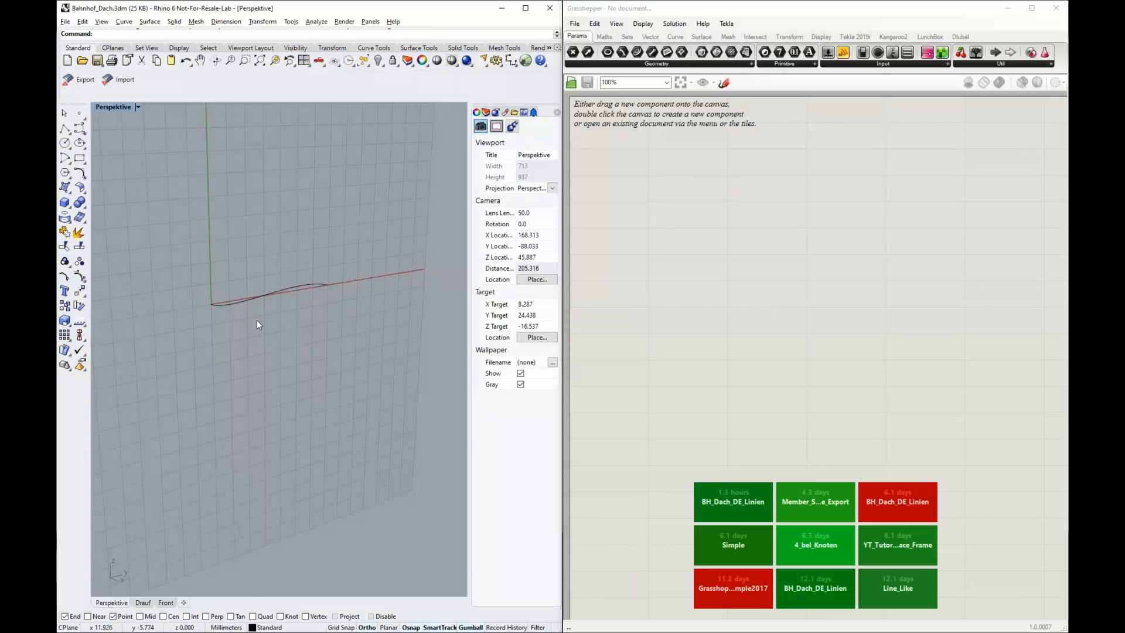
{"action": "scroll", "coordinate": [257, 324], "scroll_direction": "up", "scroll_amount": 9}
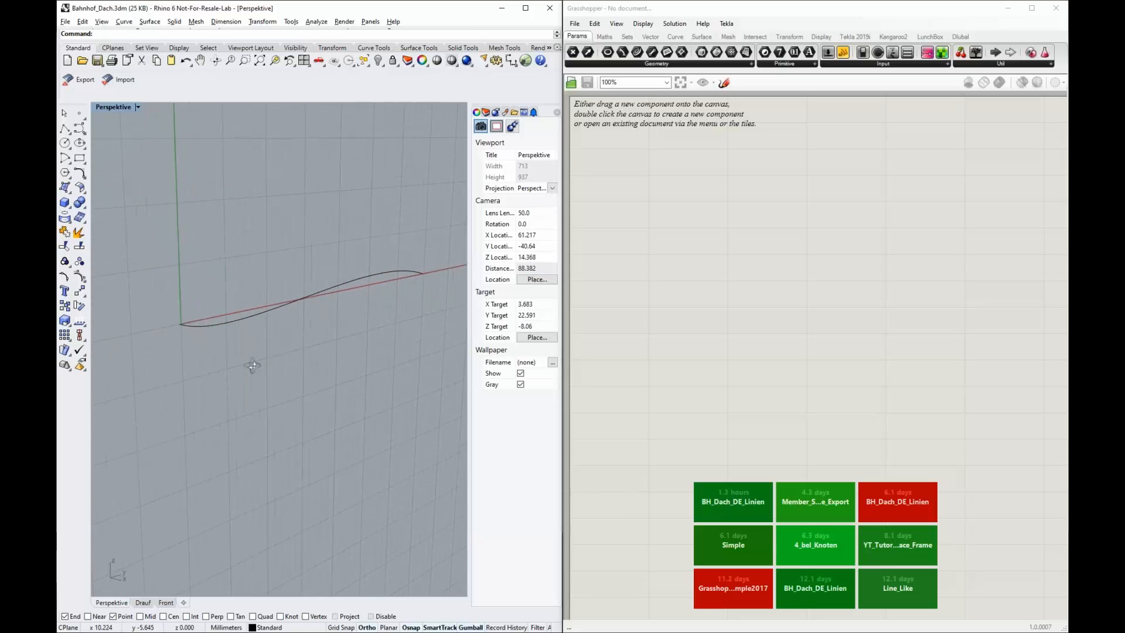
{"action": "right_click_drag", "start_coordinate": [252, 366], "coordinate": [121, 351]}
{"action": "scroll", "coordinate": [117, 350], "scroll_direction": "down", "scroll_amount": 4}
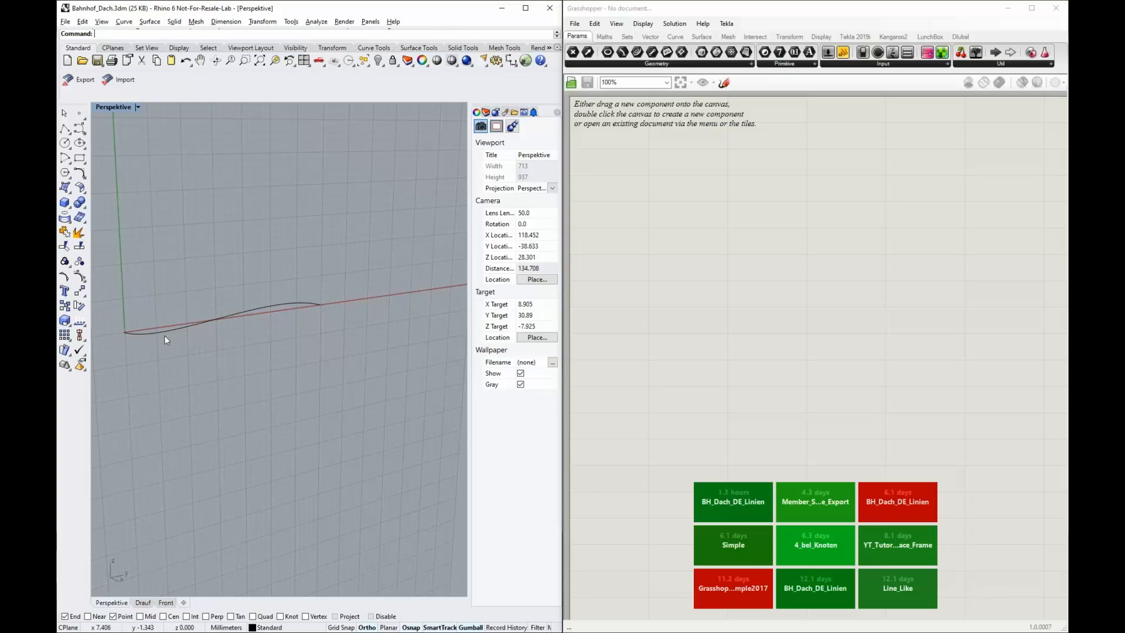
{"action": "scroll", "coordinate": [182, 338], "scroll_direction": "up", "scroll_amount": 2}
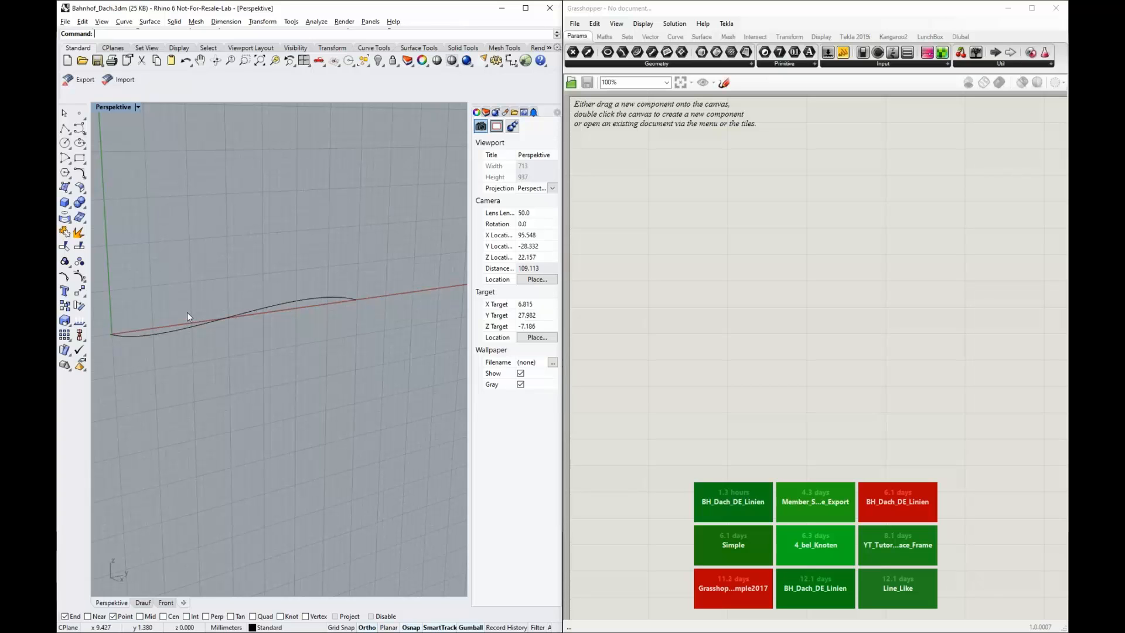
- Open the recently used definition BH_Dach_DE_Linien in Grasshopper
{"action": "left_click", "coordinate": [576, 27]}
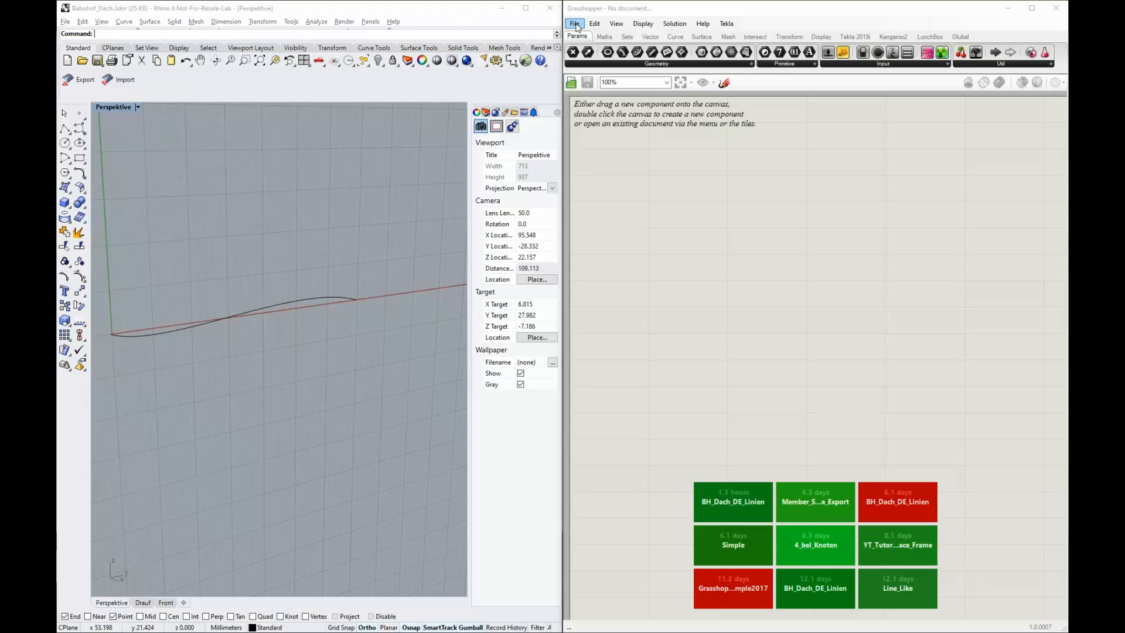
{"action": "left_click", "coordinate": [579, 26]}
{"action": "left_click", "coordinate": [575, 24]}
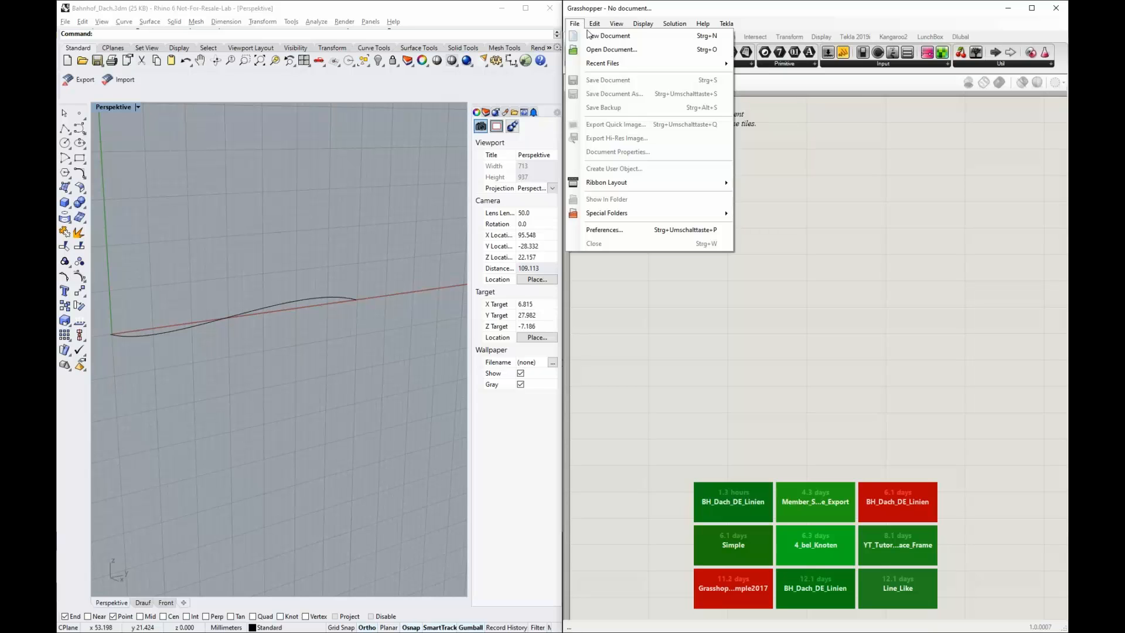
{"action": "mouse_move", "coordinate": [641, 65]}
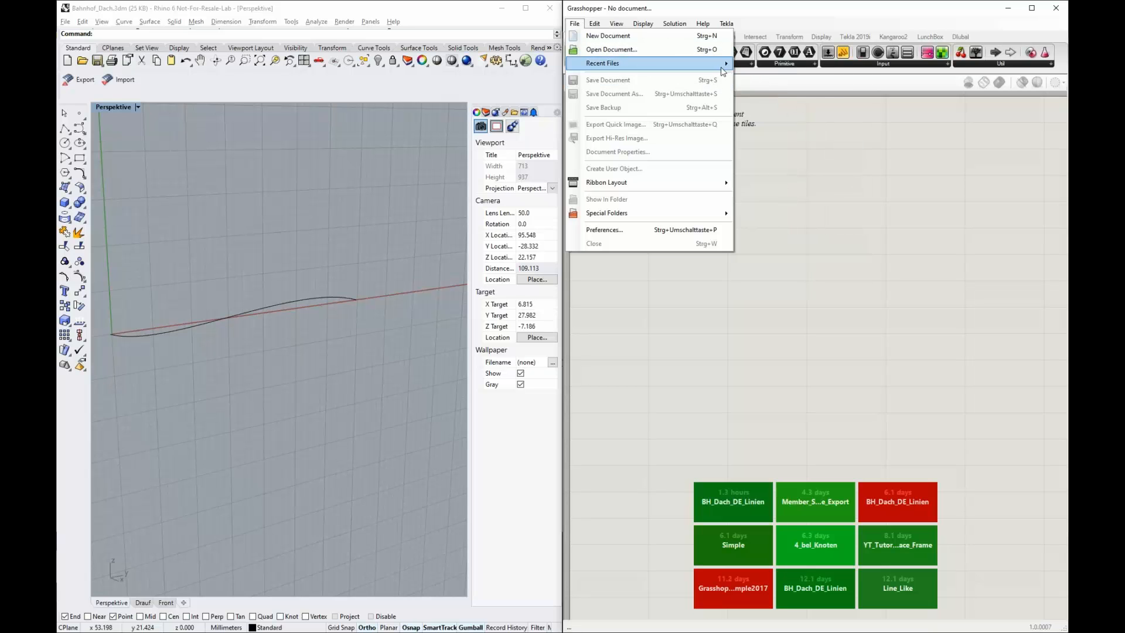
{"action": "left_click", "coordinate": [786, 99]}
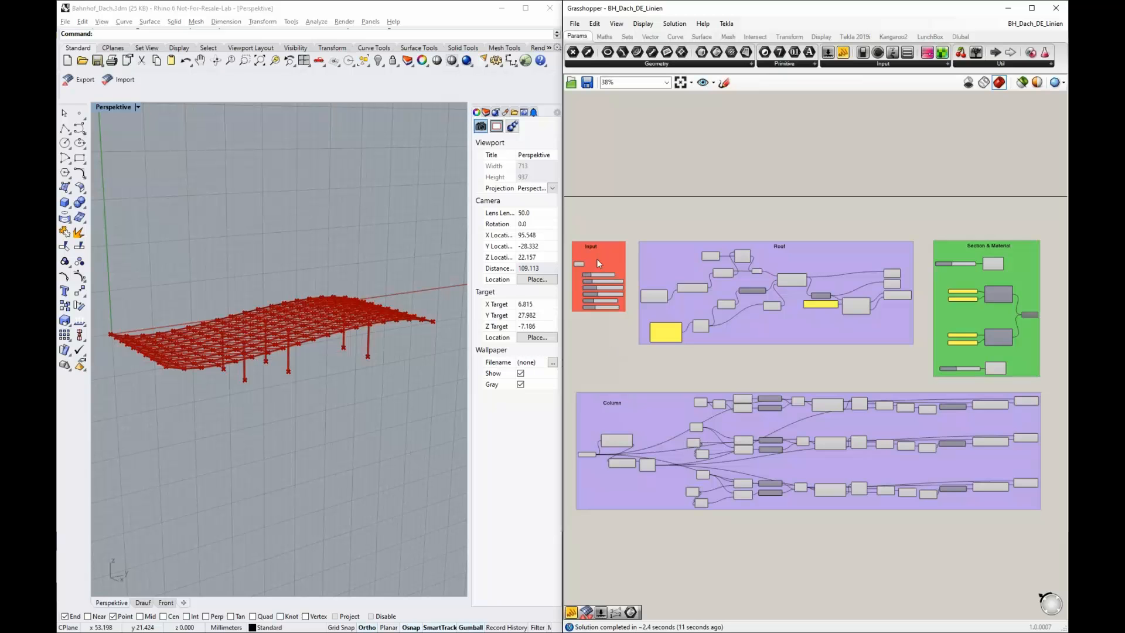
- Examine which components the curve parameter in the Input group feeds, and clear the selection
{"action": "scroll", "coordinate": [573, 244], "scroll_direction": "up", "scroll_amount": 6}
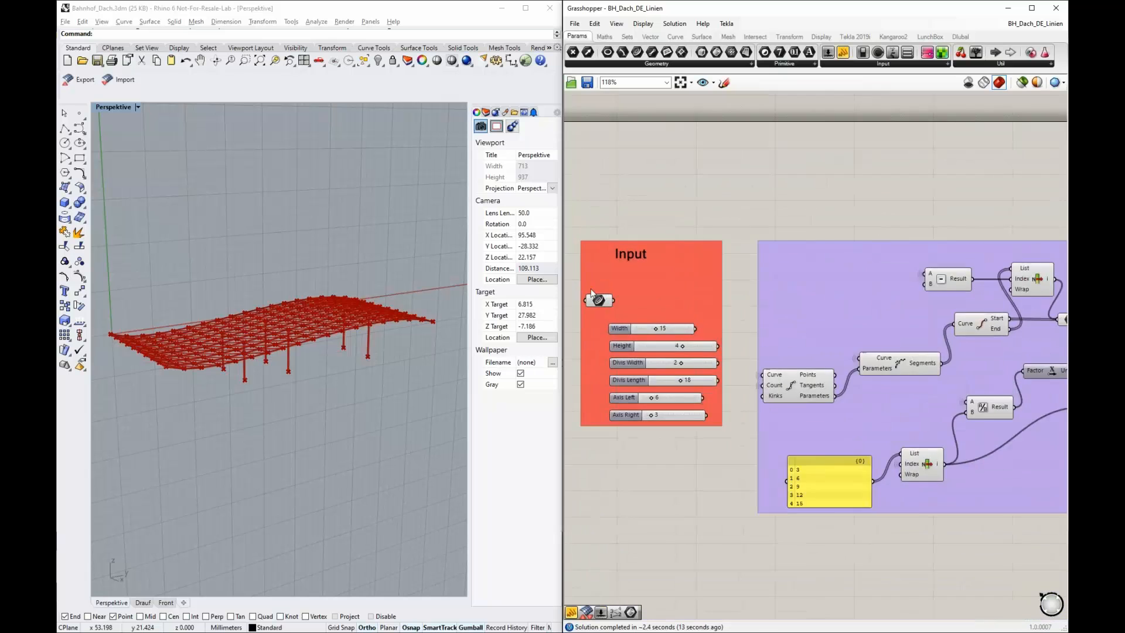
{"action": "scroll", "coordinate": [585, 160], "scroll_direction": "down", "scroll_amount": 1}
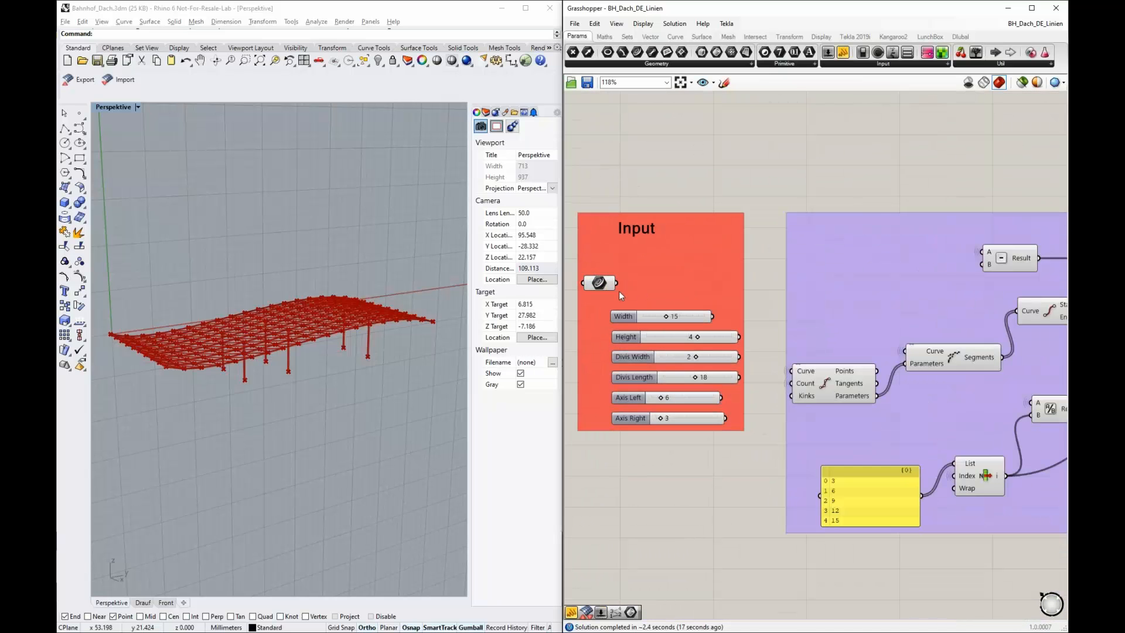
{"action": "left_click", "coordinate": [599, 284]}
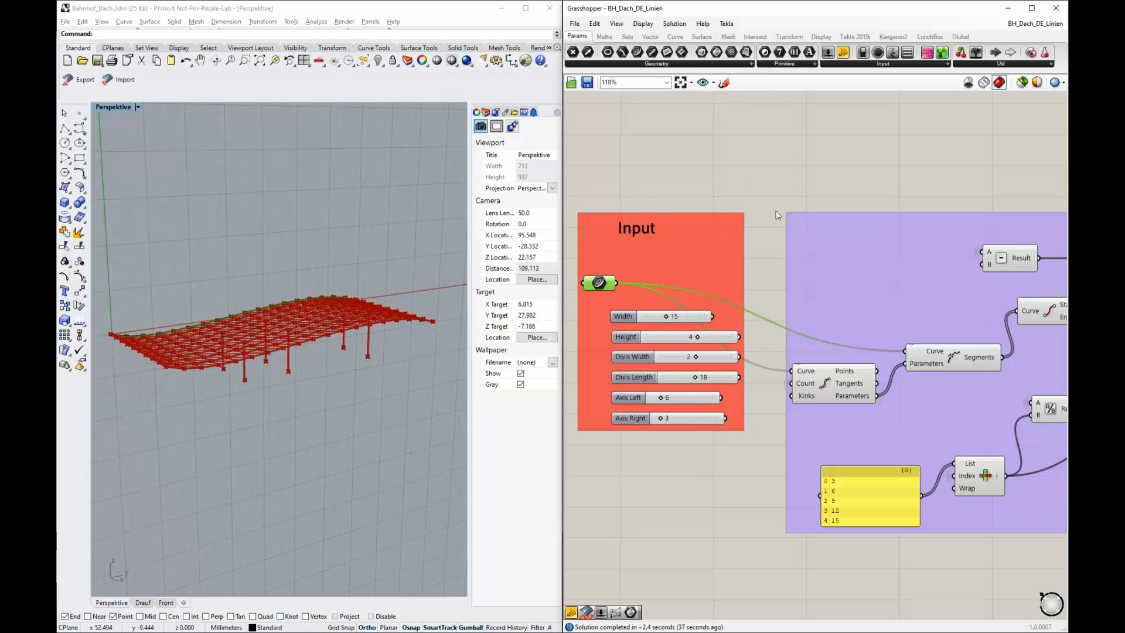
{"action": "left_click", "coordinate": [740, 154]}
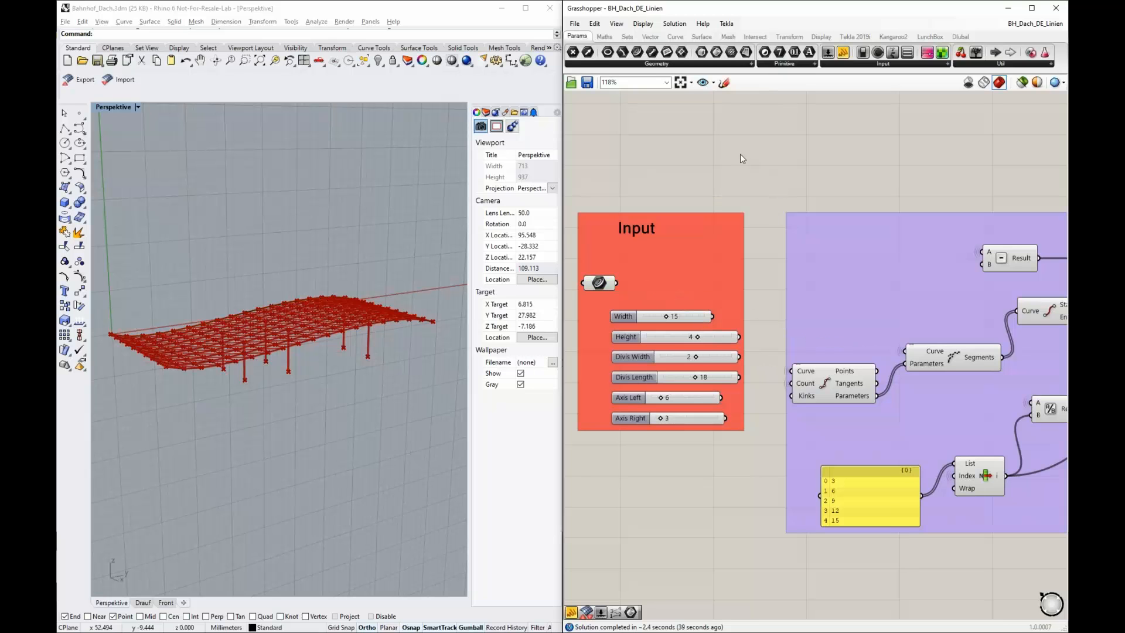
- Set the roof's Width slider in the Input group to 12
{"action": "scroll", "coordinate": [627, 351], "scroll_direction": "up", "scroll_amount": 2}
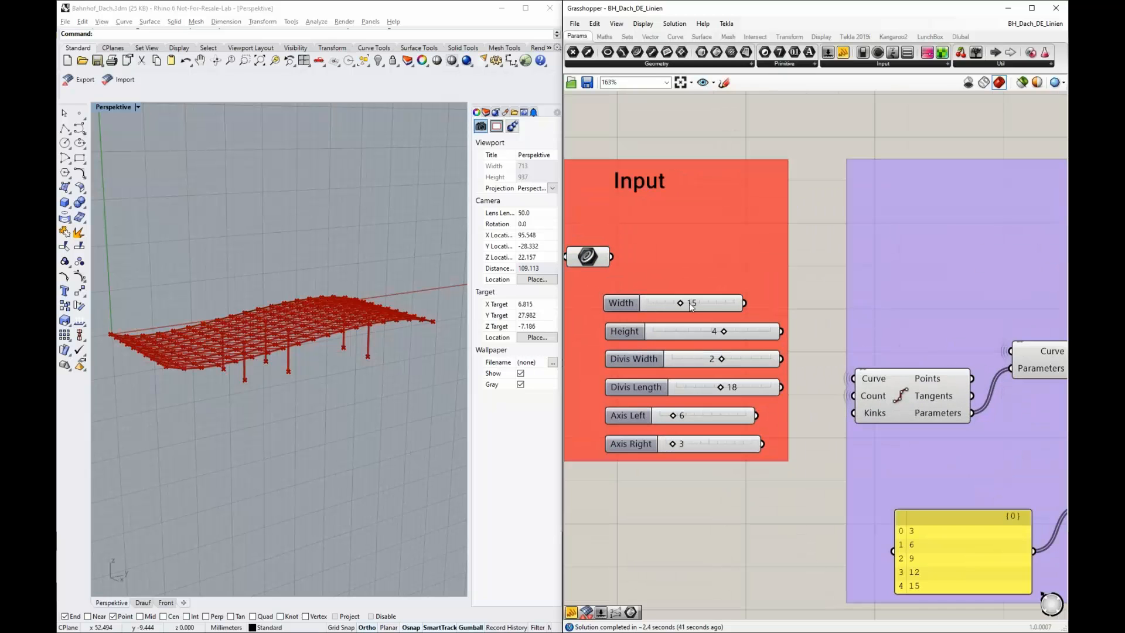
{"action": "right_click_drag", "start_coordinate": [332, 336], "coordinate": [254, 326]}
{"action": "scroll", "coordinate": [221, 347], "scroll_direction": "up", "scroll_amount": 2}
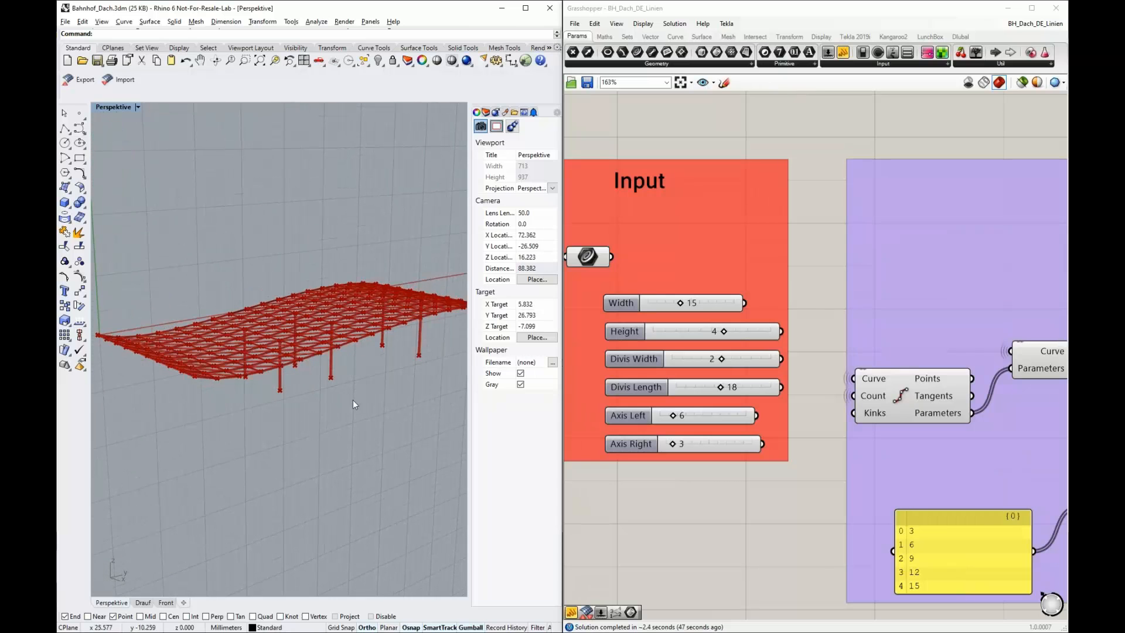
{"action": "right_click_drag", "start_coordinate": [353, 400], "coordinate": [352, 395]}
{"action": "scroll", "coordinate": [287, 402], "scroll_direction": "up", "scroll_amount": 3}
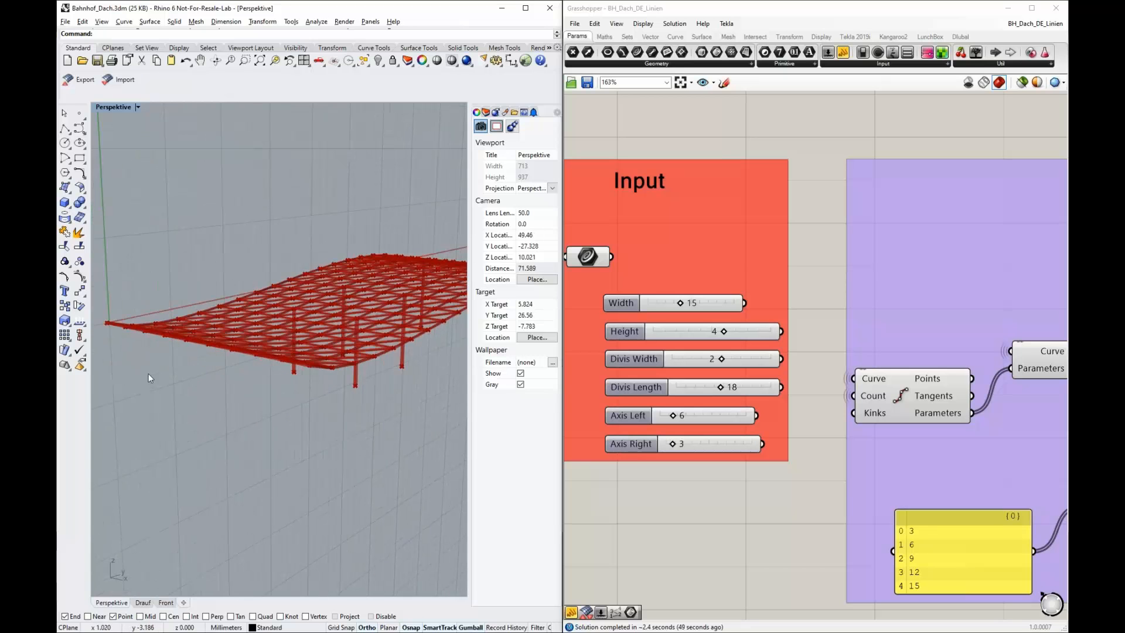
{"action": "scroll", "coordinate": [149, 373], "scroll_direction": "down", "scroll_amount": 3}
{"action": "scroll", "coordinate": [351, 381], "scroll_direction": "up", "scroll_amount": 2}
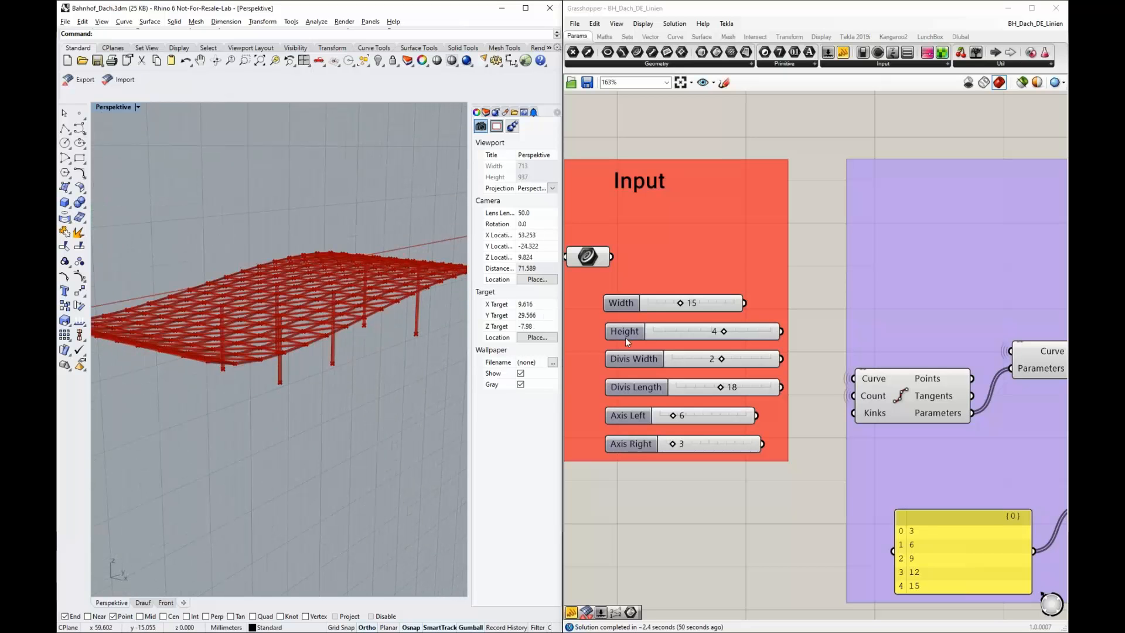
{"action": "left_click", "coordinate": [680, 305]}
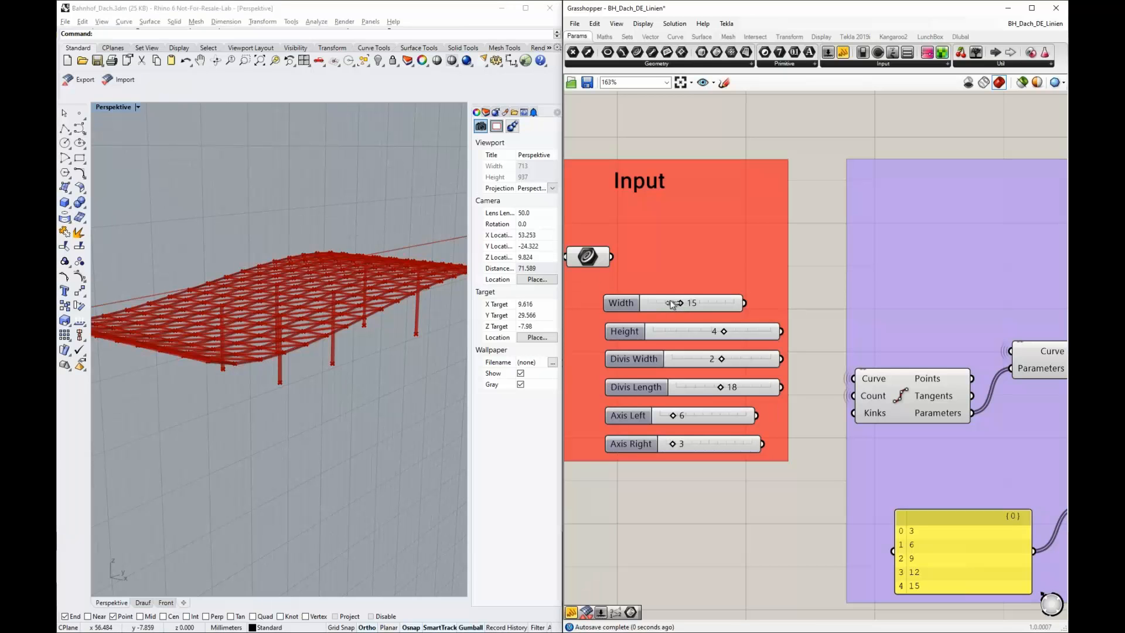
{"action": "left_click_drag", "start_coordinate": [673, 305], "coordinate": [668, 304]}
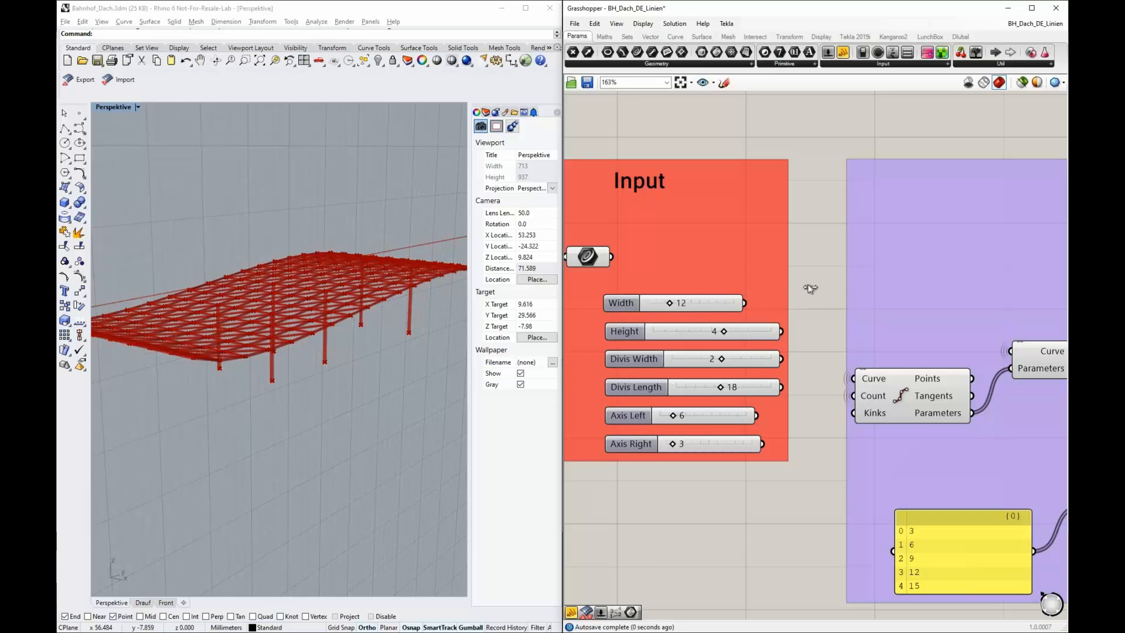
- Set the Height slider in the Input group to 3
{"action": "scroll", "coordinate": [807, 300], "scroll_direction": "down", "scroll_amount": 5}
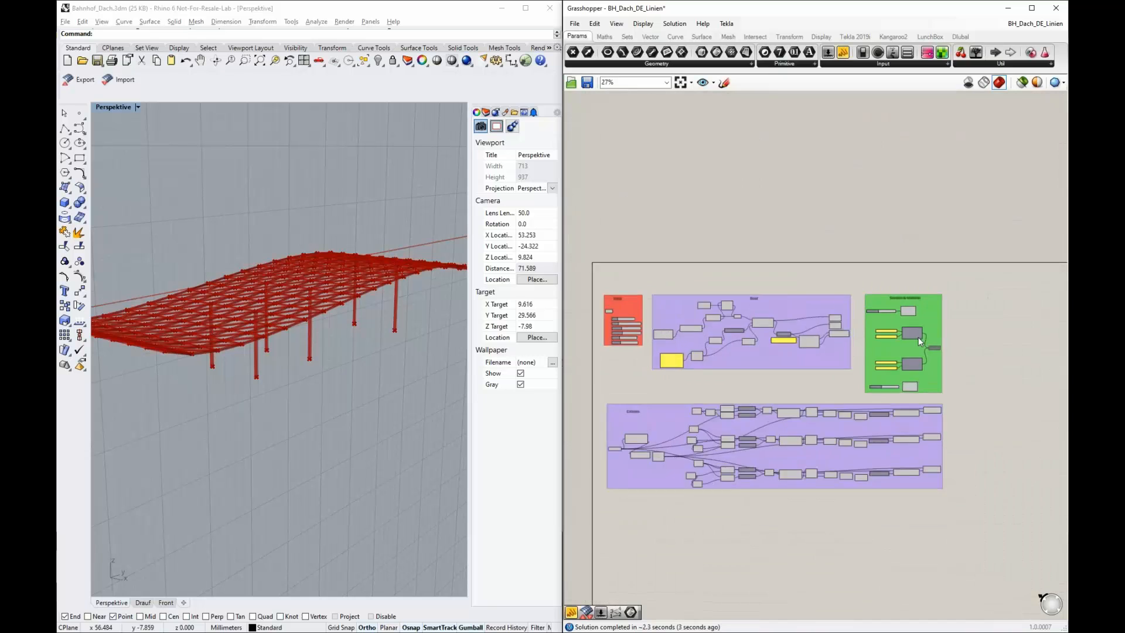
{"action": "scroll", "coordinate": [919, 336], "scroll_direction": "up", "scroll_amount": 4}
{"action": "scroll", "coordinate": [949, 358], "scroll_direction": "down", "scroll_amount": 3}
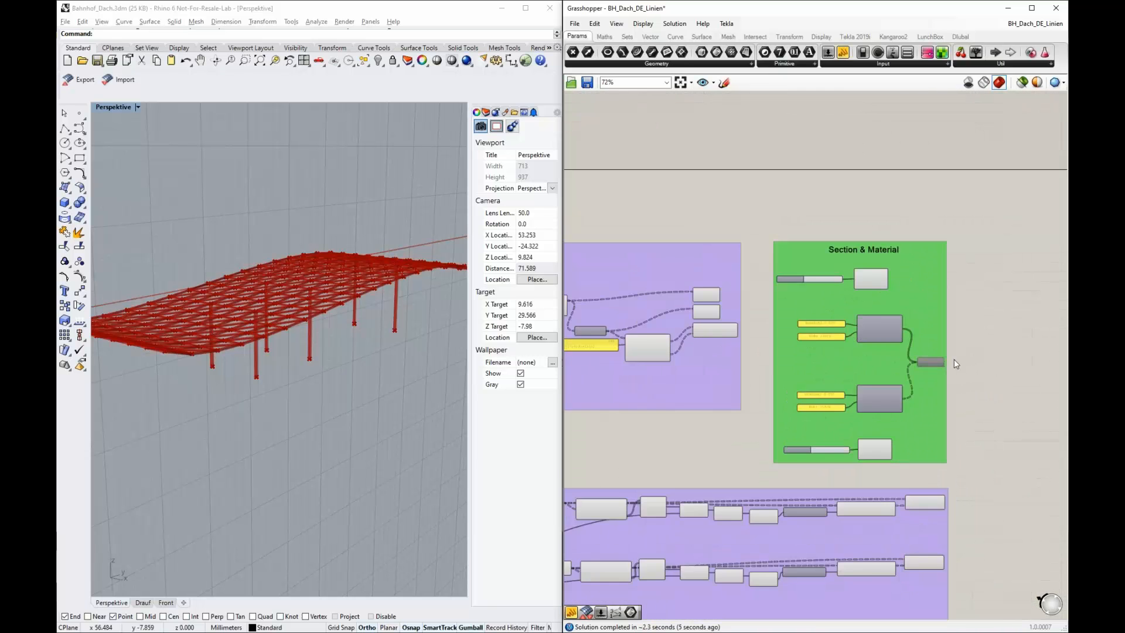
{"action": "scroll", "coordinate": [954, 360], "scroll_direction": "up", "scroll_amount": 5}
{"action": "scroll", "coordinate": [923, 363], "scroll_direction": "down", "scroll_amount": 5}
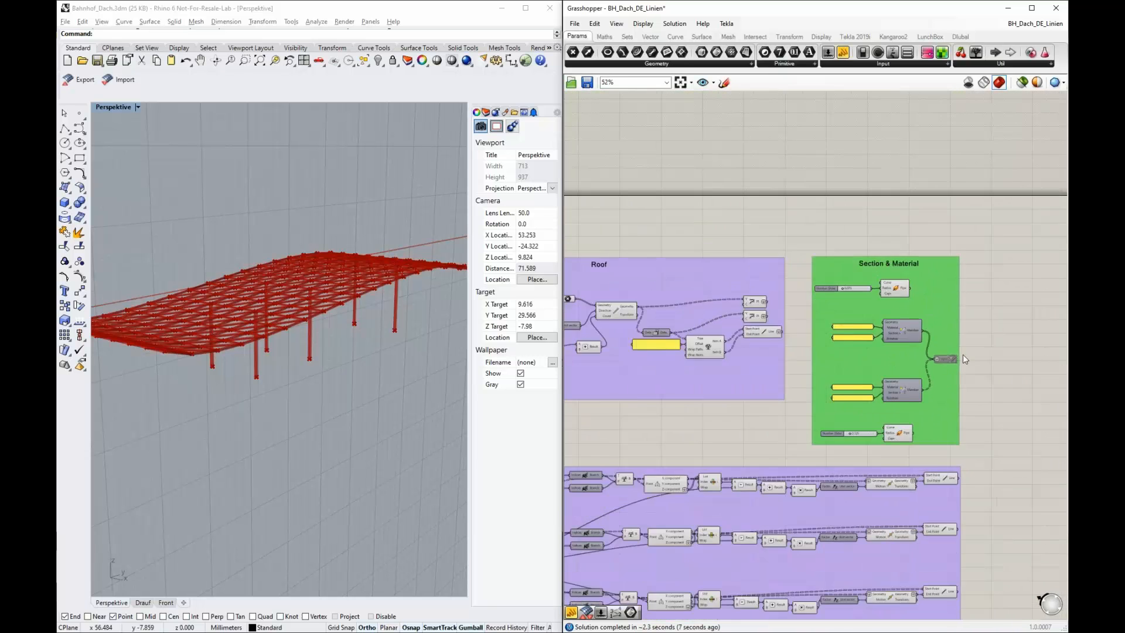
{"action": "scroll", "coordinate": [630, 325], "scroll_direction": "up", "scroll_amount": 5}
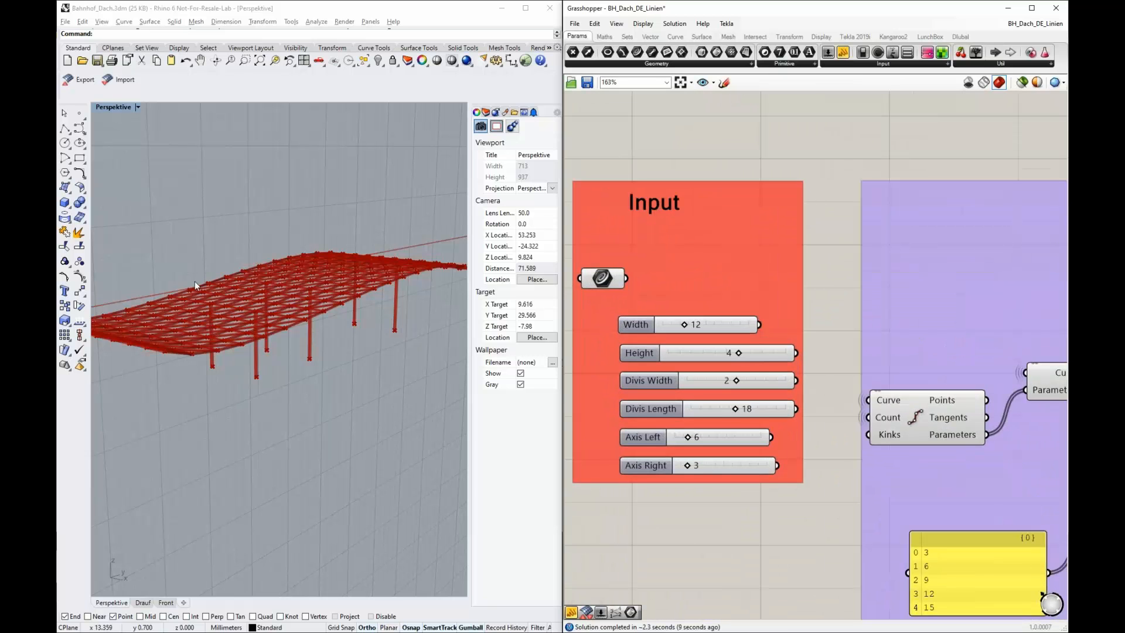
{"action": "right_click_drag", "start_coordinate": [194, 281], "coordinate": [276, 284]}
{"action": "left_click_drag", "start_coordinate": [739, 353], "coordinate": [721, 353]}
- Coarsen the roof grid by setting Divis Width to 1 and Divis Length to 10
{"action": "mouse_move", "coordinate": [402, 387]}
{"action": "right_mouse_down"}
{"action": "mouse_move", "coordinate": [405, 360]}
{"action": "mouse_move", "coordinate": [411, 393]}
{"action": "right_mouse_up"}
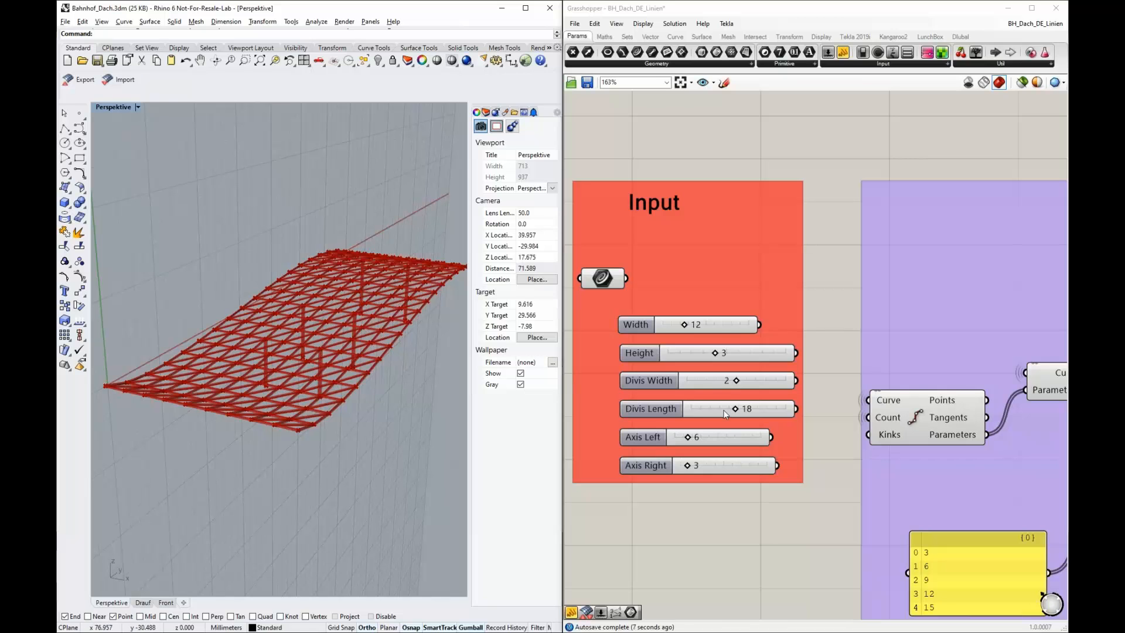
{"action": "left_click_drag", "start_coordinate": [736, 382], "coordinate": [707, 385]}
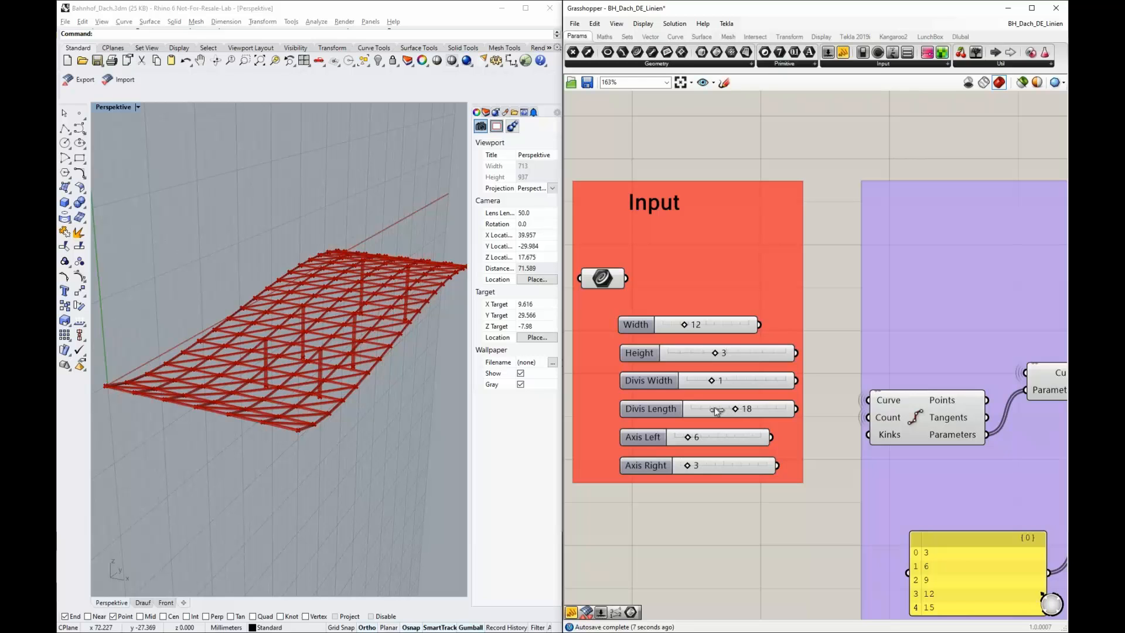
{"action": "left_click_drag", "start_coordinate": [736, 408], "coordinate": [729, 408]}
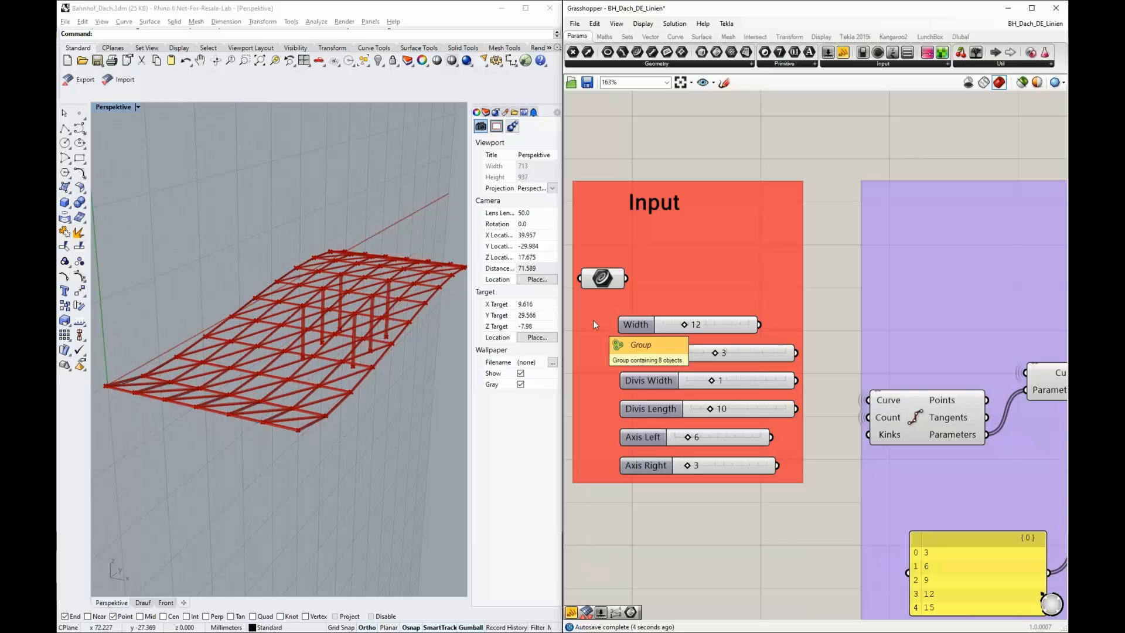
- Reduce the Axis Left slider value in the Input group to shift the columns
{"action": "scroll", "coordinate": [596, 322], "scroll_direction": "down", "scroll_amount": 5}
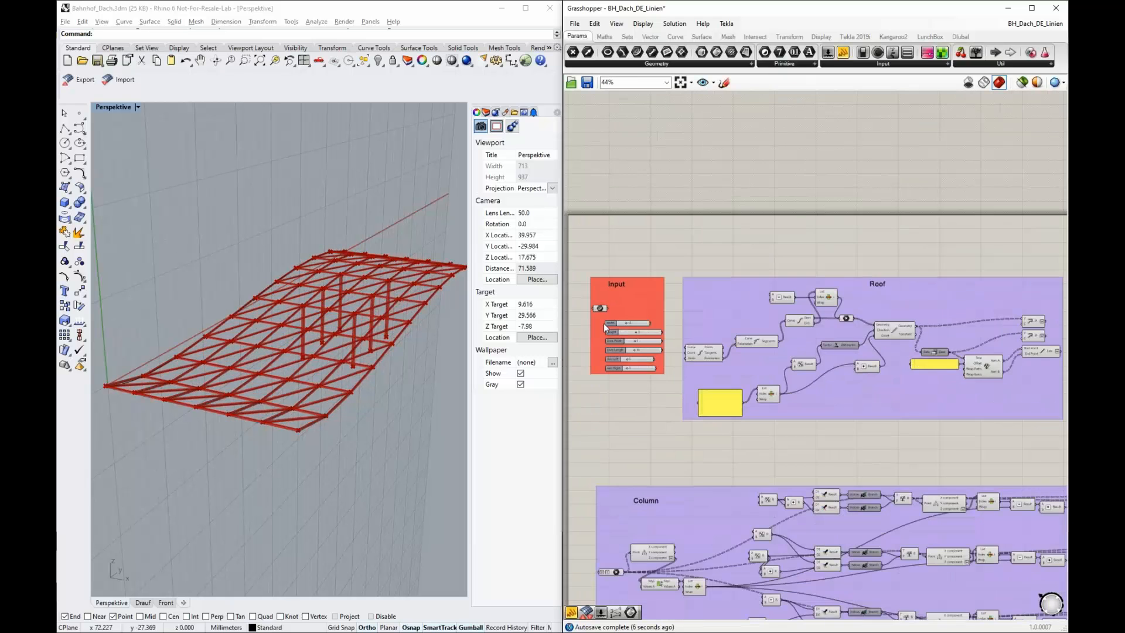
{"action": "scroll", "coordinate": [591, 350], "scroll_direction": "up", "scroll_amount": 8}
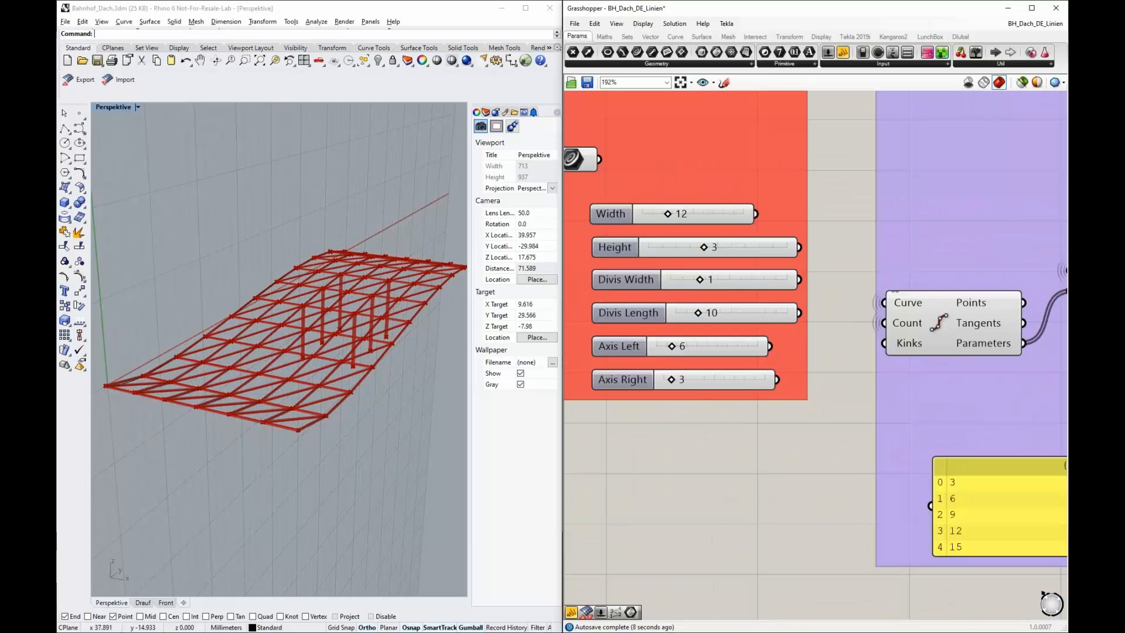
{"action": "right_click_drag", "start_coordinate": [441, 386], "coordinate": [408, 373]}
{"action": "scroll", "coordinate": [408, 373], "scroll_direction": "down", "scroll_amount": 2}
{"action": "left_click_drag", "start_coordinate": [673, 346], "coordinate": [653, 345]}
- Turn off the preview of the Pipe component with the 0.075 radius in the Section & Material group
{"action": "scroll", "coordinate": [613, 336], "scroll_direction": "down", "scroll_amount": 6}
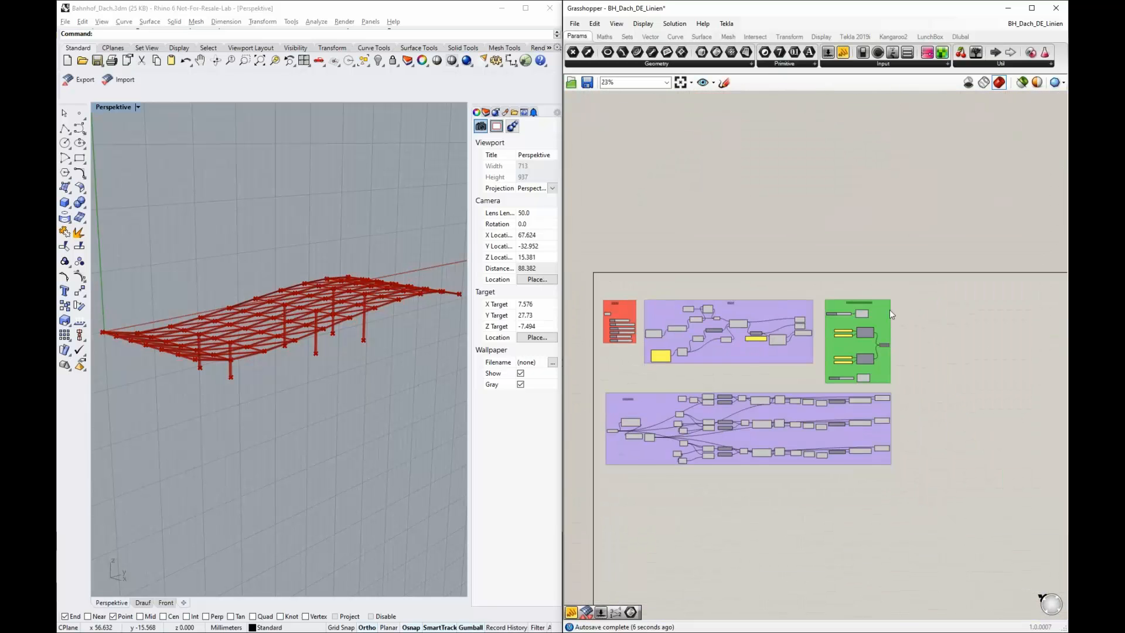
{"action": "scroll", "coordinate": [854, 329], "scroll_direction": "up", "scroll_amount": 3}
{"action": "scroll", "coordinate": [855, 332], "scroll_direction": "up", "scroll_amount": 3}
{"action": "left_click", "coordinate": [809, 281]}
{"action": "middle_click", "coordinate": [804, 279]}
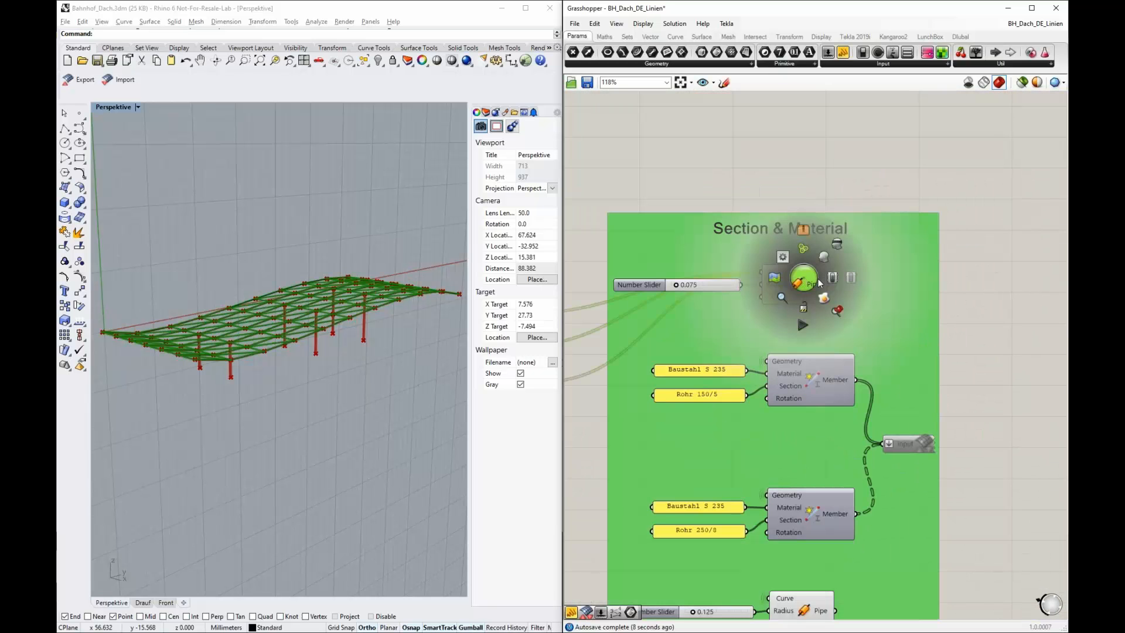
{"action": "left_click", "coordinate": [839, 245]}
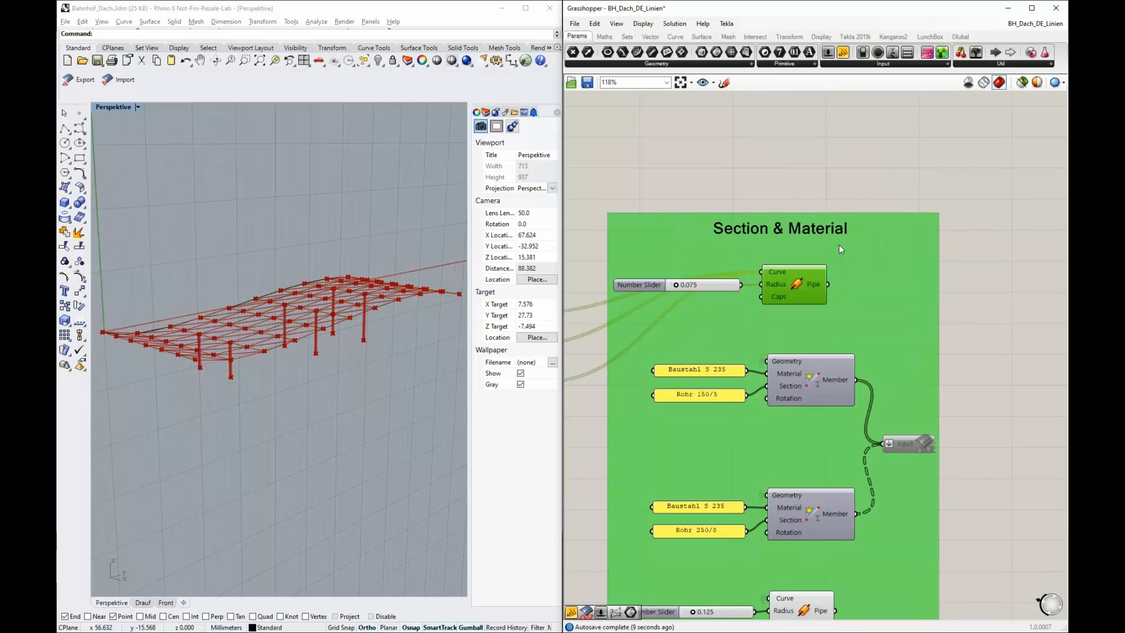
- Turn off the previews of both Pipe components in the Section & Material group, the 0.075 and the 0.125 radius ones
{"action": "middle_click", "coordinate": [809, 283]}
{"action": "left_click", "coordinate": [856, 285]}
{"action": "scroll", "coordinate": [875, 206], "scroll_direction": "down", "scroll_amount": 5}
{"action": "scroll", "coordinate": [825, 427], "scroll_direction": "up", "scroll_amount": 3}
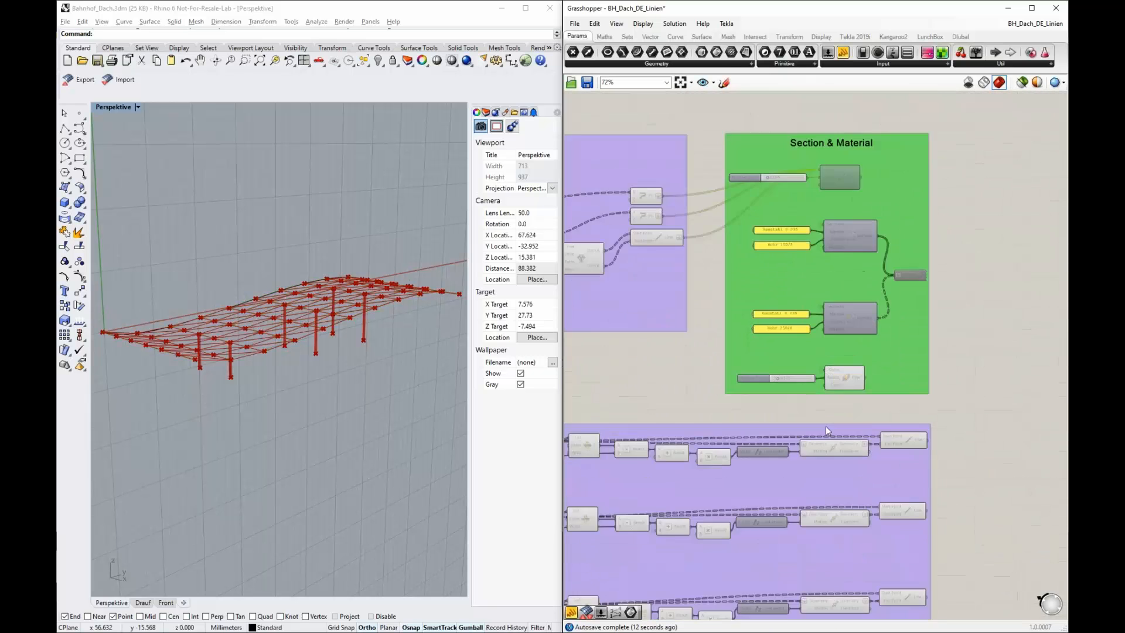
{"action": "left_click", "coordinate": [852, 369]}
{"action": "middle_click", "coordinate": [853, 368]}
{"action": "left_click", "coordinate": [901, 367]}
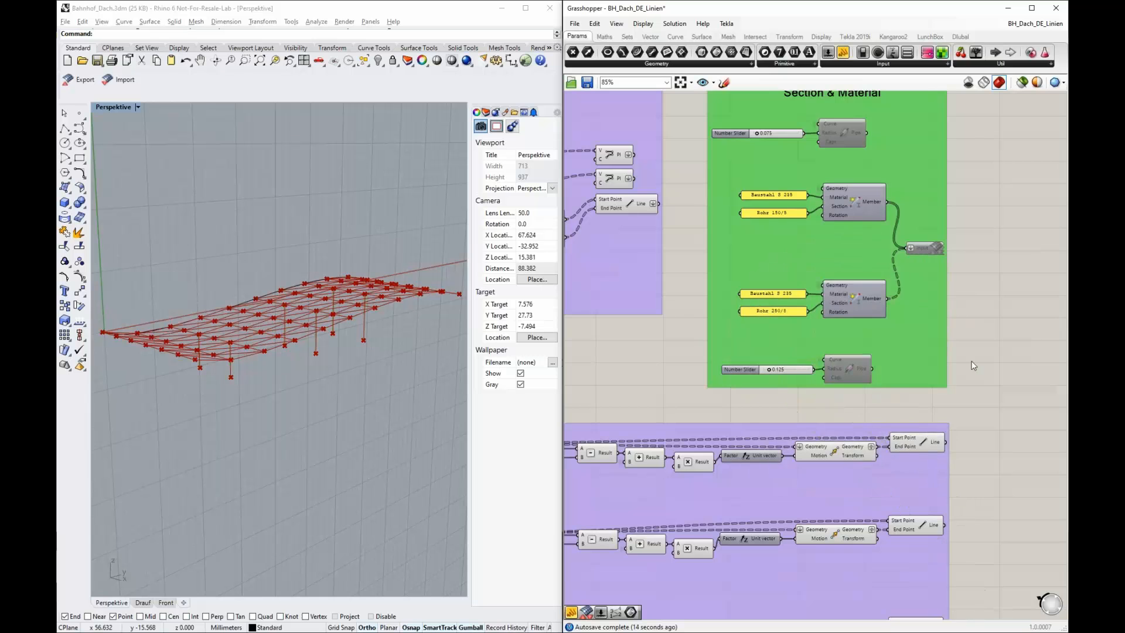
- Refine the roof grid by setting the Divis Length slider in the Input group to 14
{"action": "scroll", "coordinate": [990, 381], "scroll_direction": "down", "scroll_amount": 5}
{"action": "scroll", "coordinate": [726, 328], "scroll_direction": "up", "scroll_amount": 3}
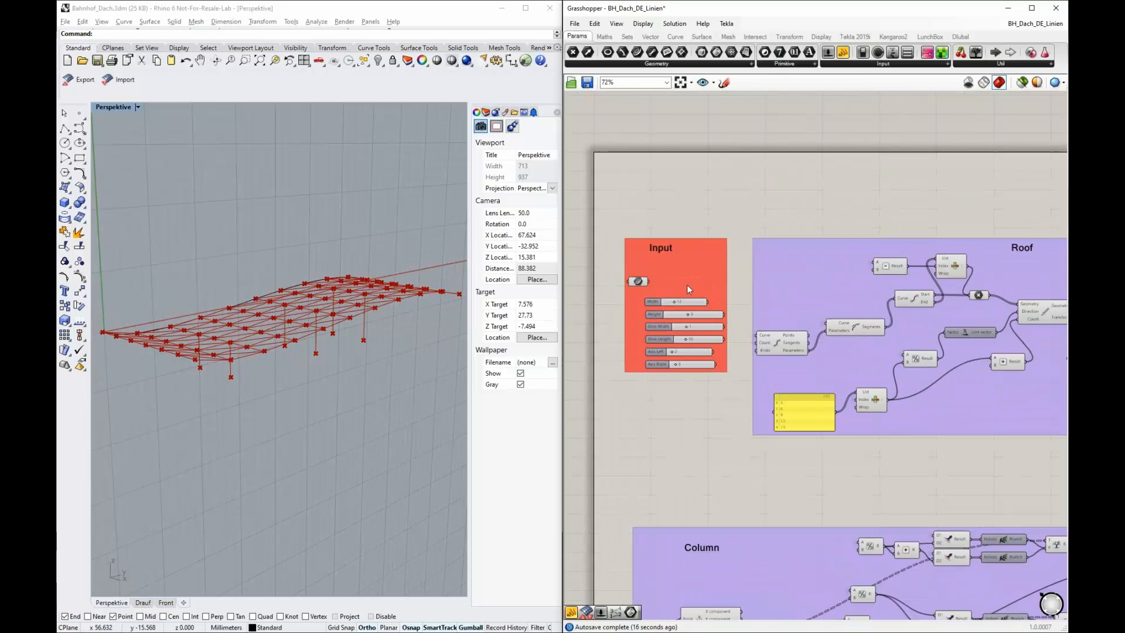
{"action": "right_click_drag", "start_coordinate": [257, 331], "coordinate": [279, 352]}
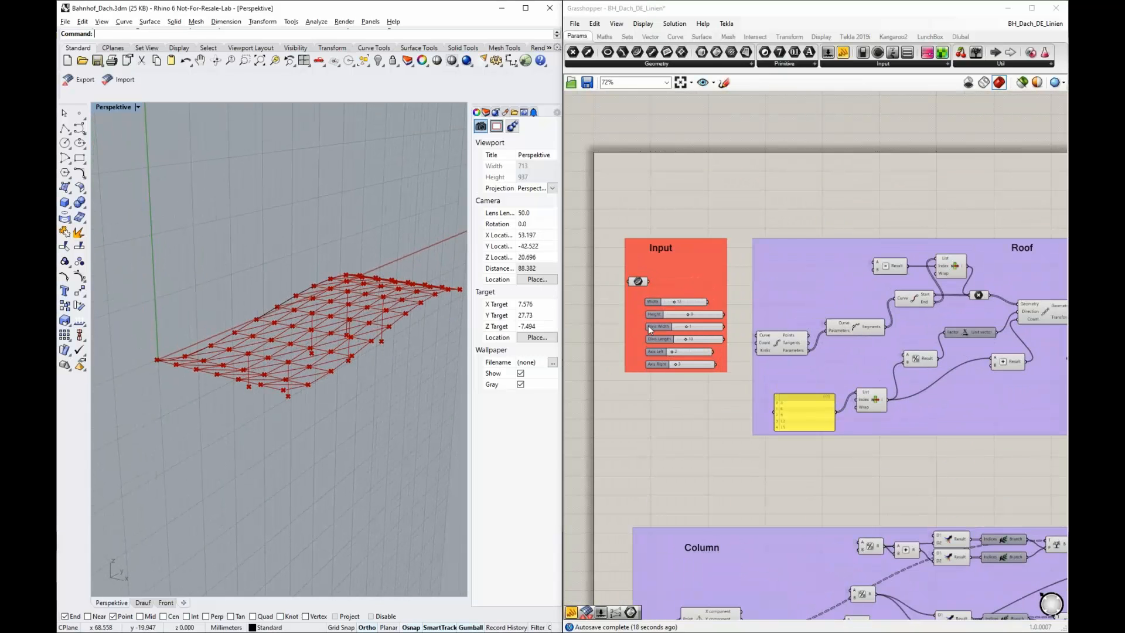
{"action": "scroll", "coordinate": [674, 337], "scroll_direction": "up", "scroll_amount": 8}
{"action": "left_click_drag", "start_coordinate": [708, 344], "coordinate": [720, 344]}
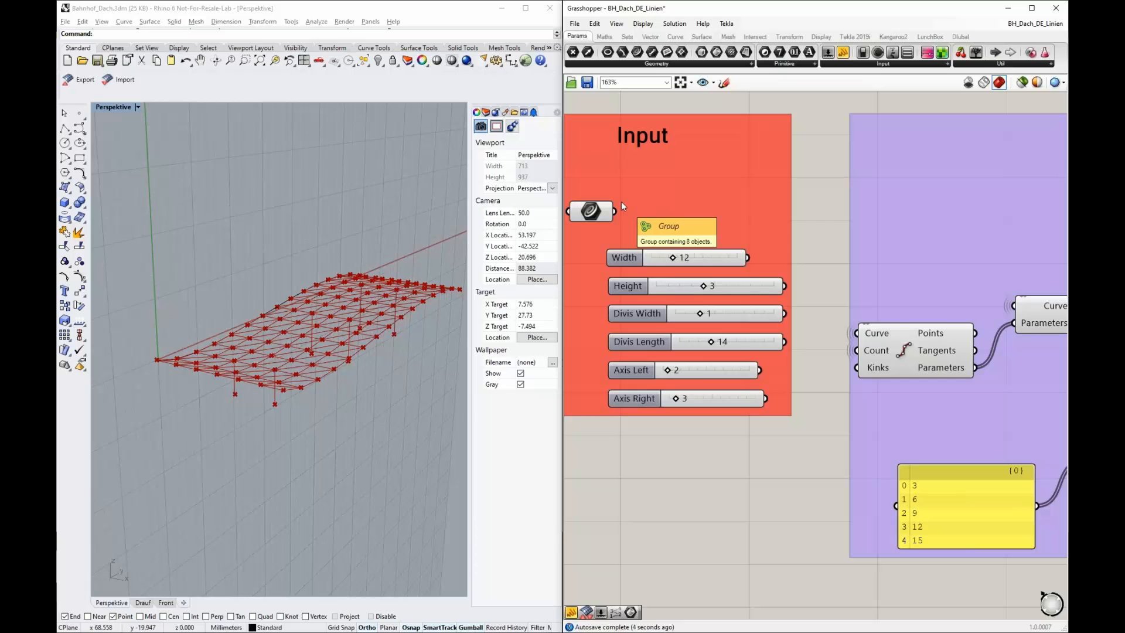
- Look over the Roof and Column groups and highlight the Input group's curve parameter in the Rhino model
{"action": "scroll", "coordinate": [632, 251], "scroll_direction": "down", "scroll_amount": 4}
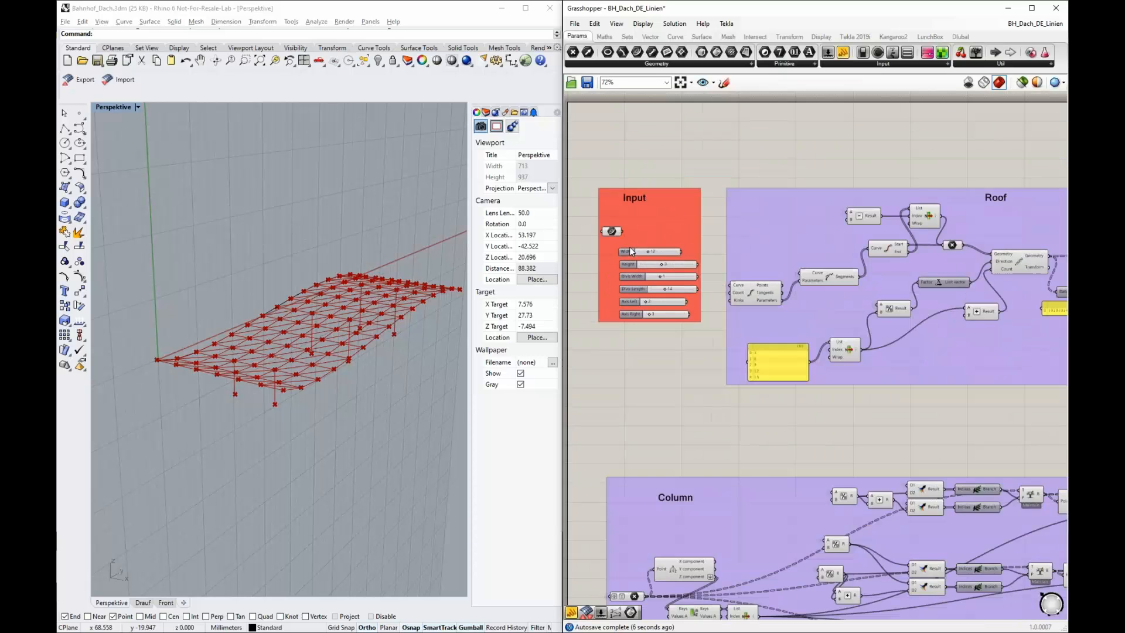
{"action": "scroll", "coordinate": [631, 252], "scroll_direction": "down", "scroll_amount": 3}
{"action": "right_click_drag", "start_coordinate": [896, 361], "coordinate": [845, 352]}
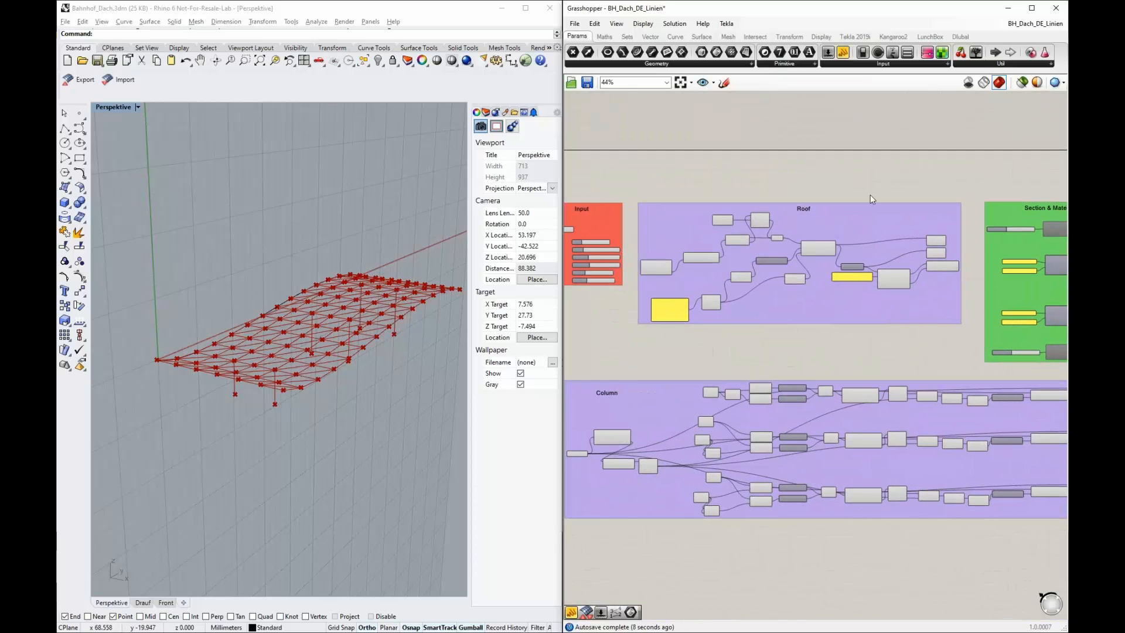
{"action": "scroll", "coordinate": [791, 220], "scroll_direction": "up", "scroll_amount": 4}
{"action": "scroll", "coordinate": [826, 212], "scroll_direction": "down", "scroll_amount": 4}
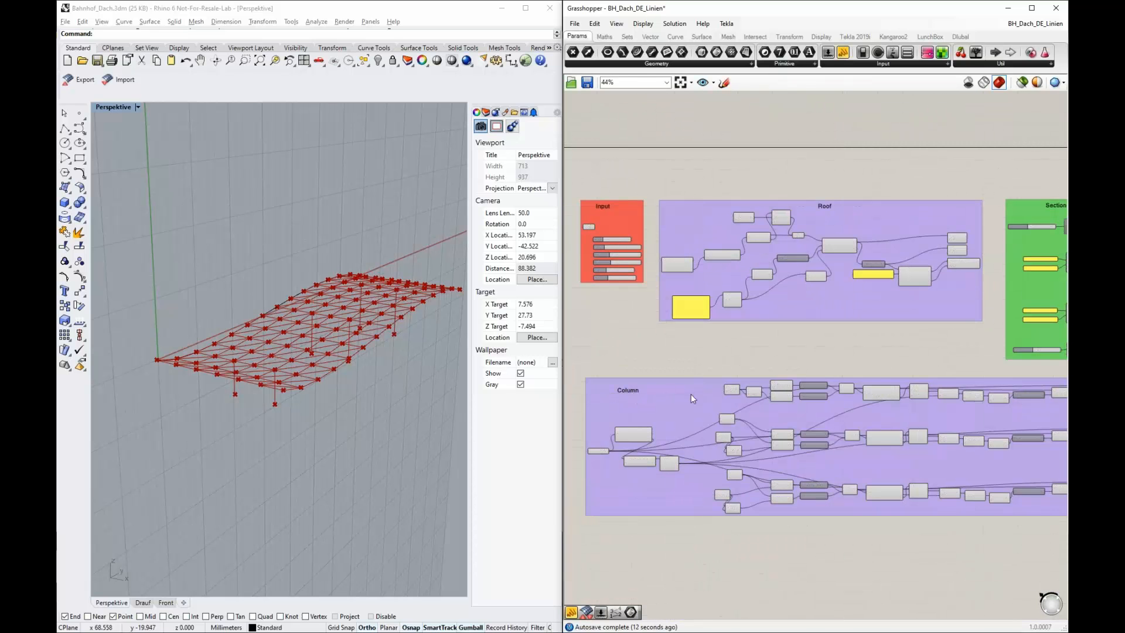
{"action": "scroll", "coordinate": [797, 237], "scroll_direction": "up", "scroll_amount": 2}
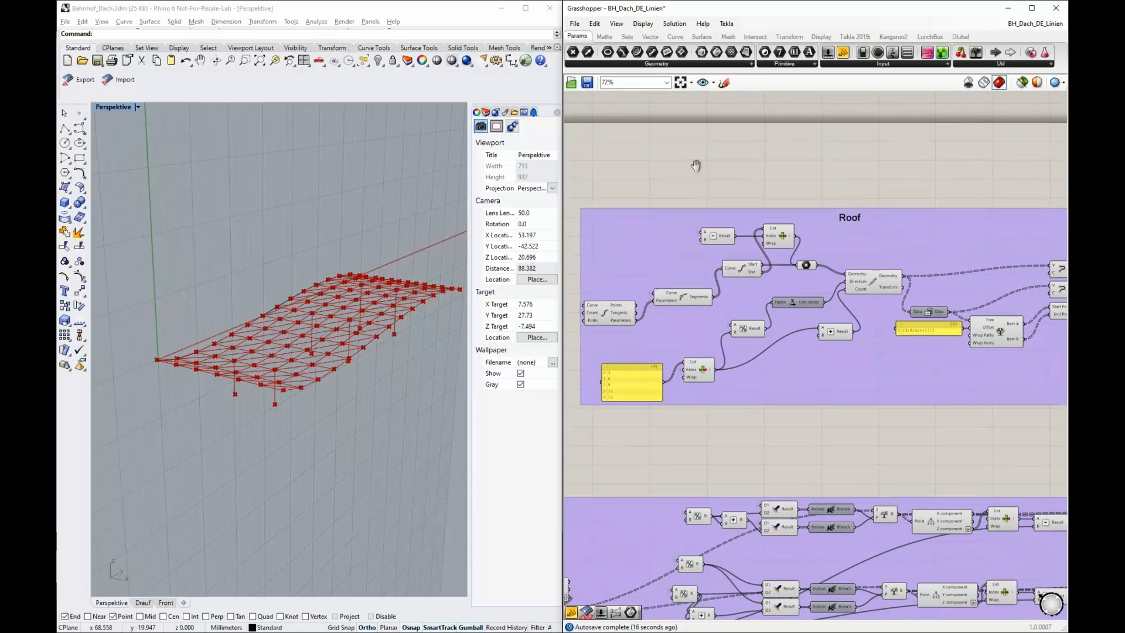
{"action": "right_click_drag", "start_coordinate": [694, 166], "coordinate": [799, 198]}
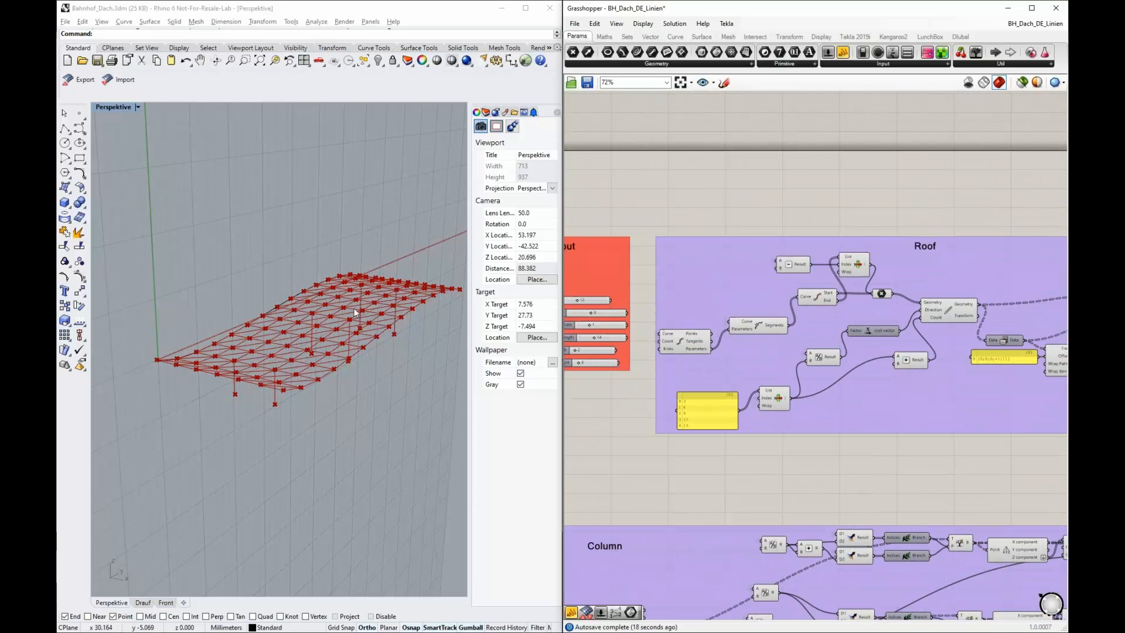
{"action": "scroll", "coordinate": [720, 309], "scroll_direction": "down", "scroll_amount": 2}
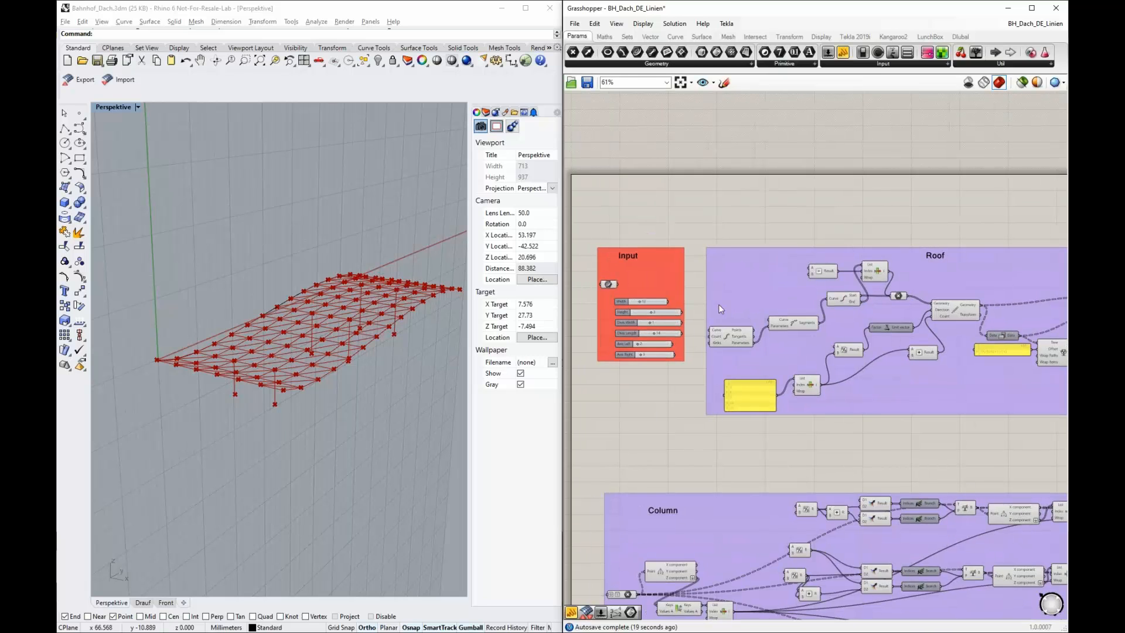
{"action": "scroll", "coordinate": [719, 304], "scroll_direction": "up", "scroll_amount": 3}
{"action": "left_click", "coordinate": [589, 280]}
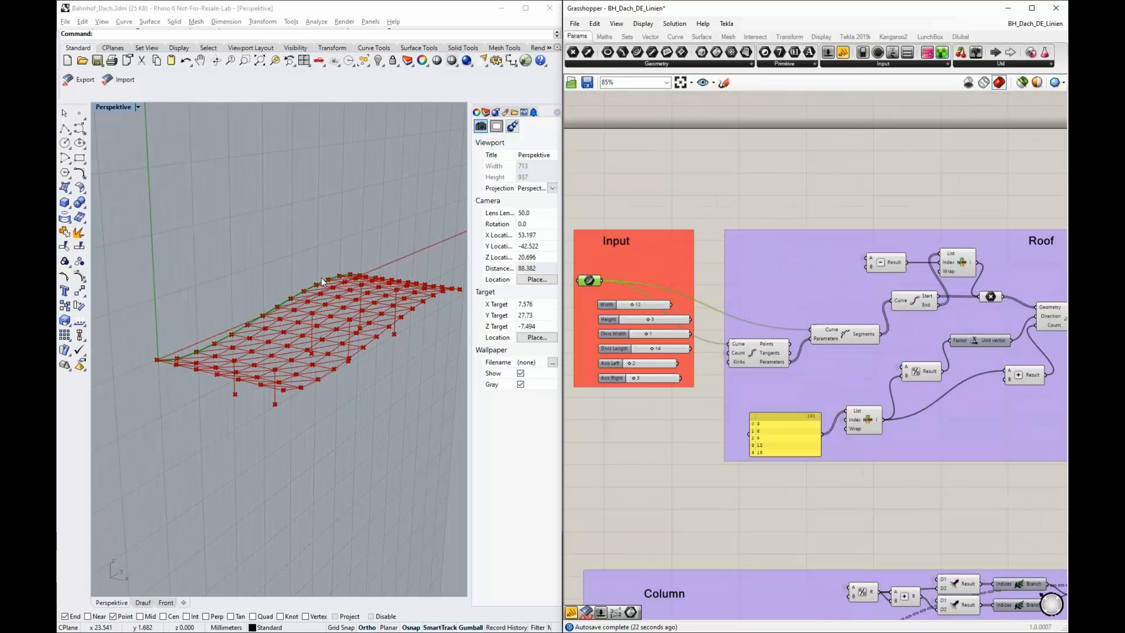
- Highlight the Roof group's curve division component and examine its division points and the sliders feeding it
{"action": "scroll", "coordinate": [785, 343], "scroll_direction": "up", "scroll_amount": 4}
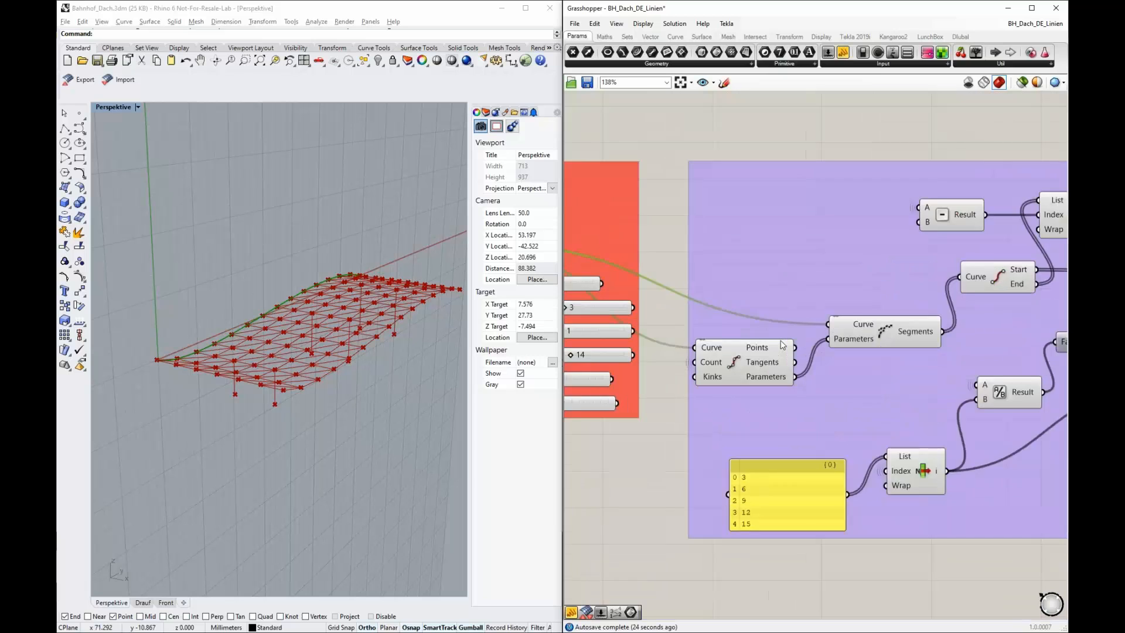
{"action": "left_click", "coordinate": [725, 363]}
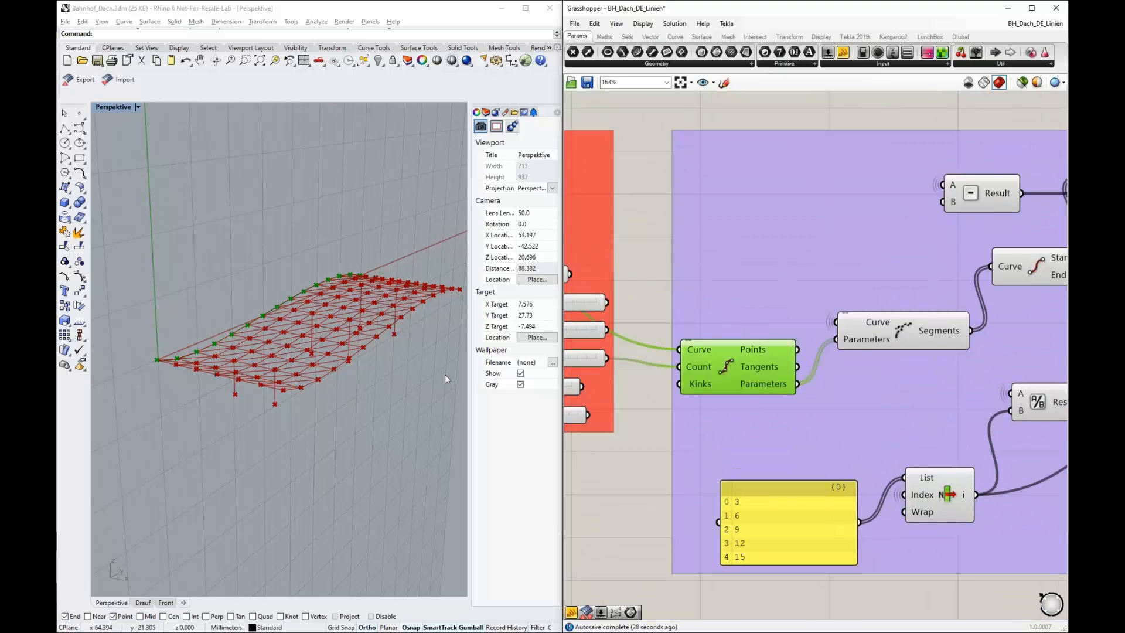
{"action": "right_click_drag", "start_coordinate": [445, 375], "coordinate": [699, 357]}
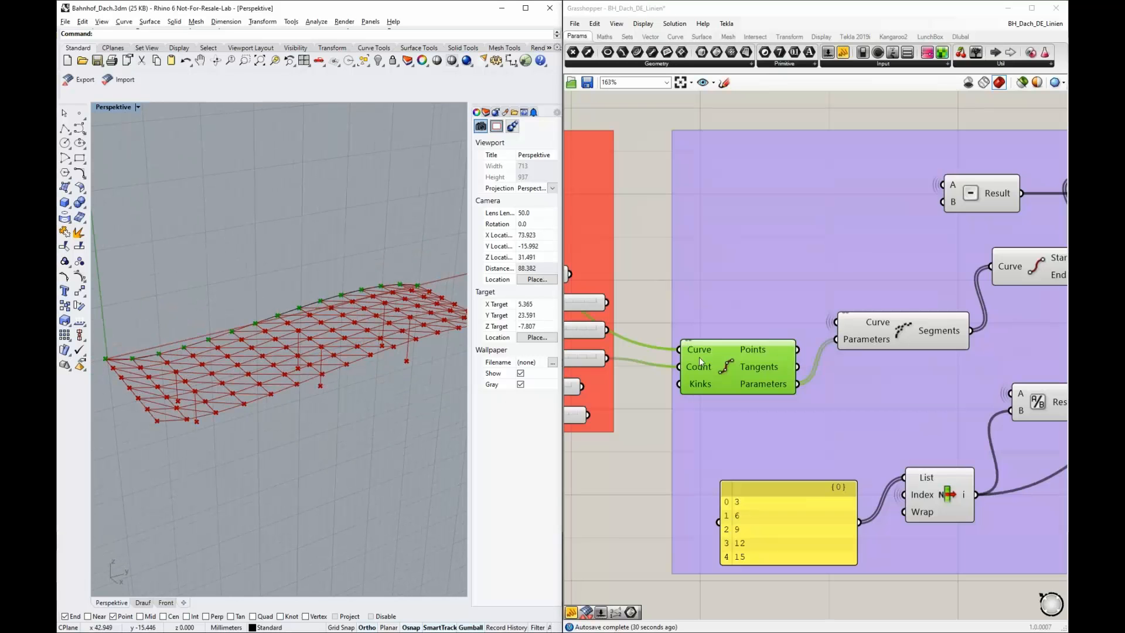
{"action": "scroll", "coordinate": [853, 377], "scroll_direction": "down", "scroll_amount": 1}
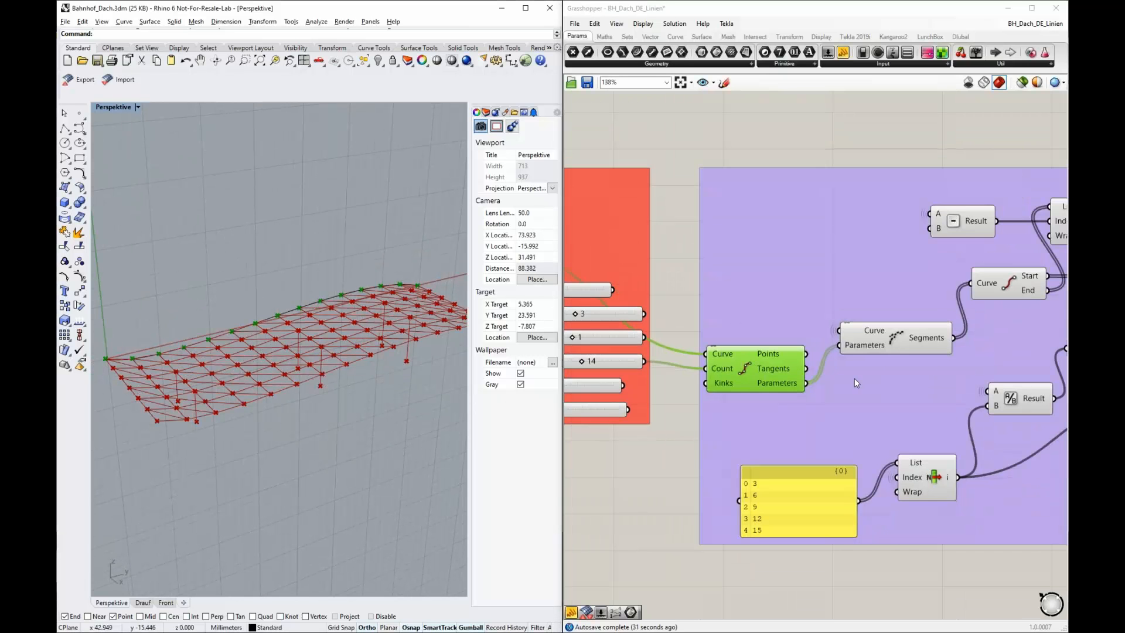
{"action": "scroll", "coordinate": [855, 378], "scroll_direction": "down", "scroll_amount": 3}
{"action": "scroll", "coordinate": [652, 367], "scroll_direction": "up", "scroll_amount": 6}
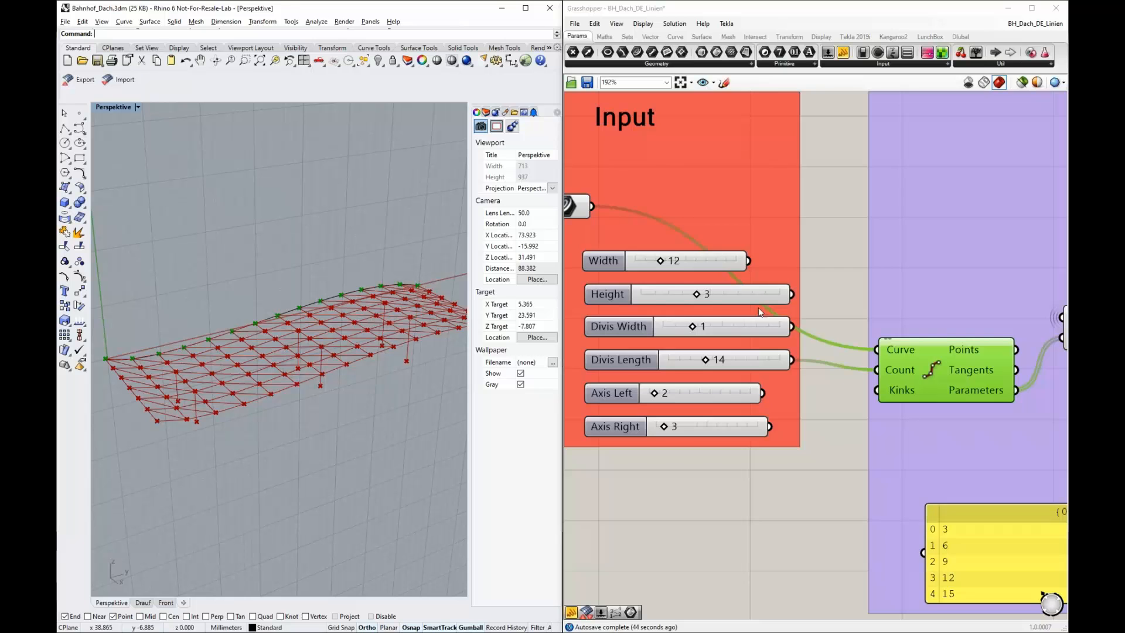
- Follow the Roof definition past the curve segments and highlight the point parameter that collects their start and end points
{"action": "scroll", "coordinate": [696, 319], "scroll_direction": "down", "scroll_amount": 2}
{"action": "scroll", "coordinate": [696, 320], "scroll_direction": "down", "scroll_amount": 3}
{"action": "scroll", "coordinate": [980, 255], "scroll_direction": "up", "scroll_amount": 3}
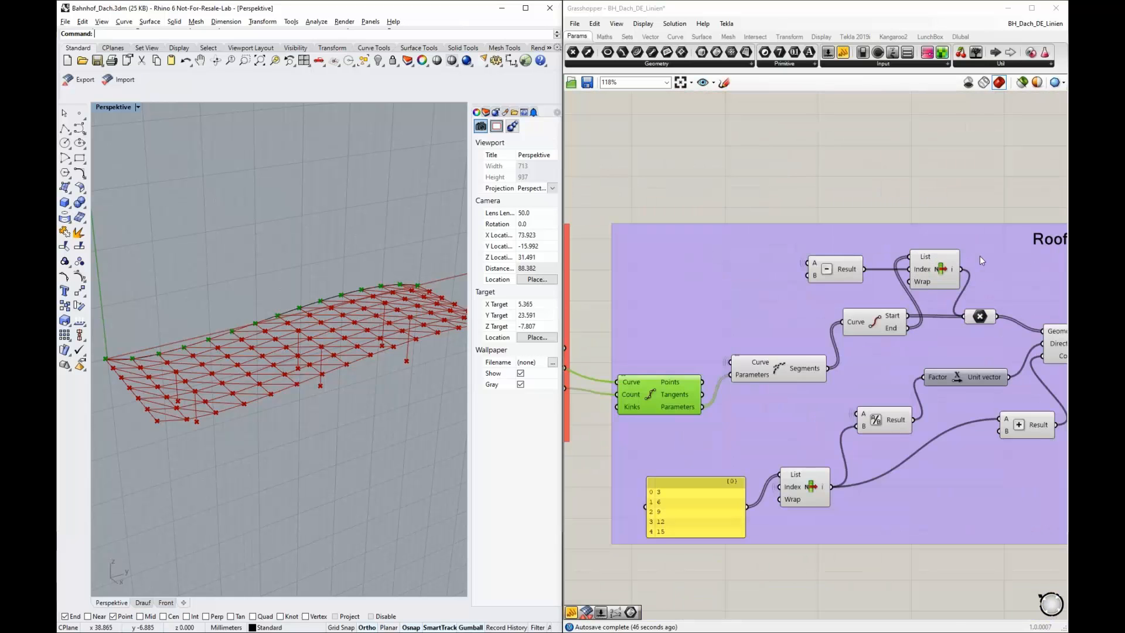
{"action": "scroll", "coordinate": [676, 308], "scroll_direction": "down", "scroll_amount": 2}
{"action": "scroll", "coordinate": [925, 285], "scroll_direction": "up", "scroll_amount": 2}
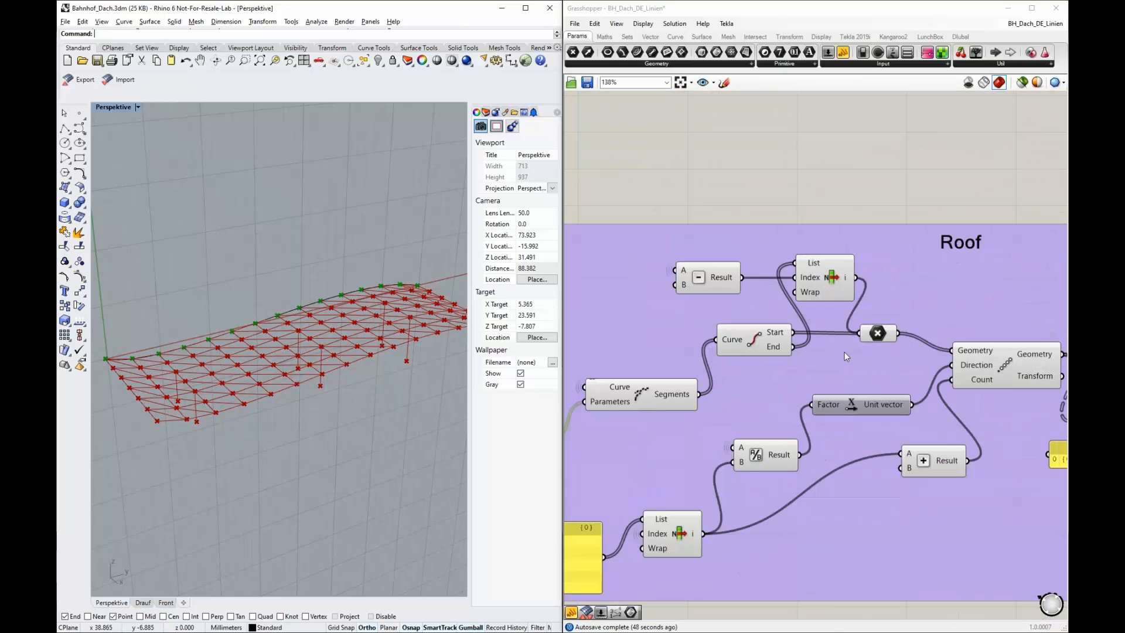
{"action": "left_click", "coordinate": [878, 334]}
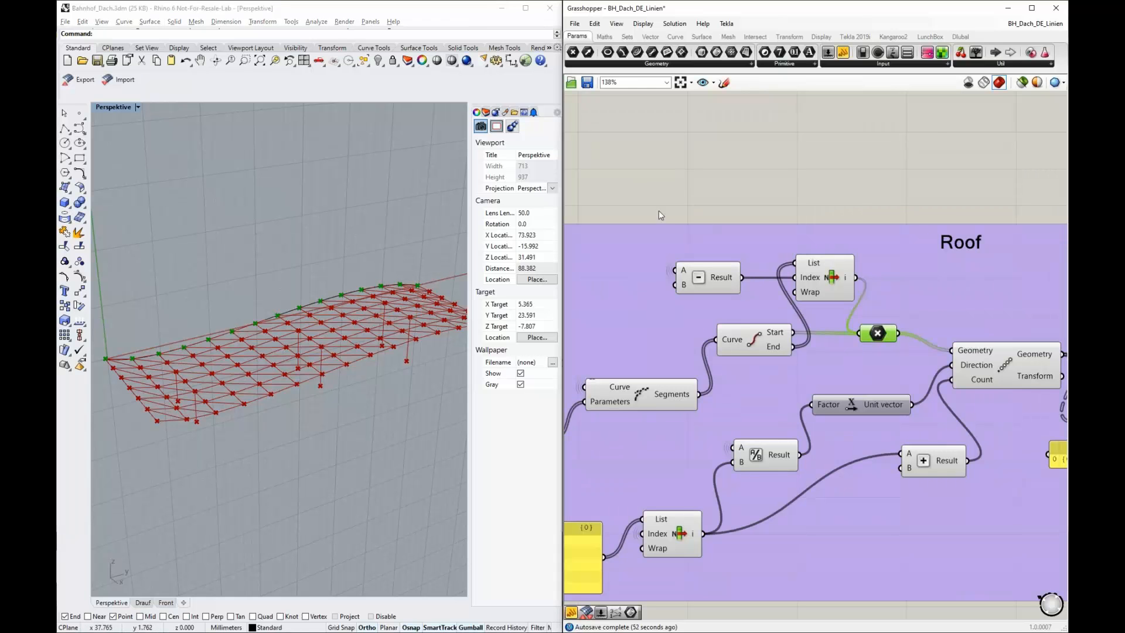
- Highlight the array component in the Roof group and examine its point grid and the components it feeds
{"action": "scroll", "coordinate": [659, 210], "scroll_direction": "down", "scroll_amount": 3}
{"action": "scroll", "coordinate": [984, 249], "scroll_direction": "up", "scroll_amount": 3}
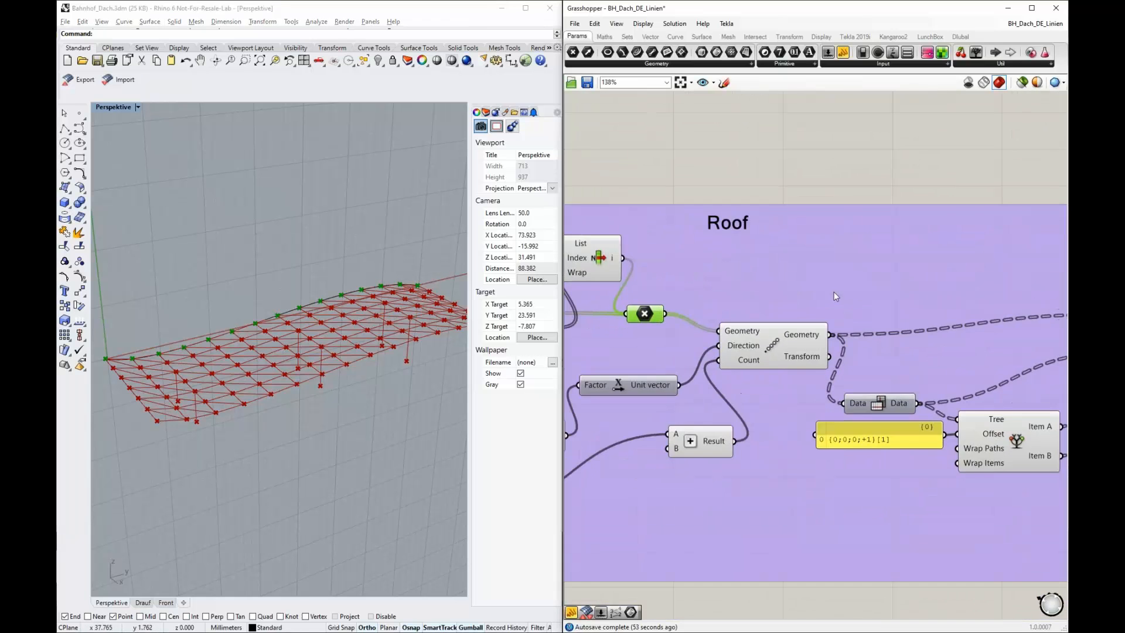
{"action": "left_click", "coordinate": [781, 354]}
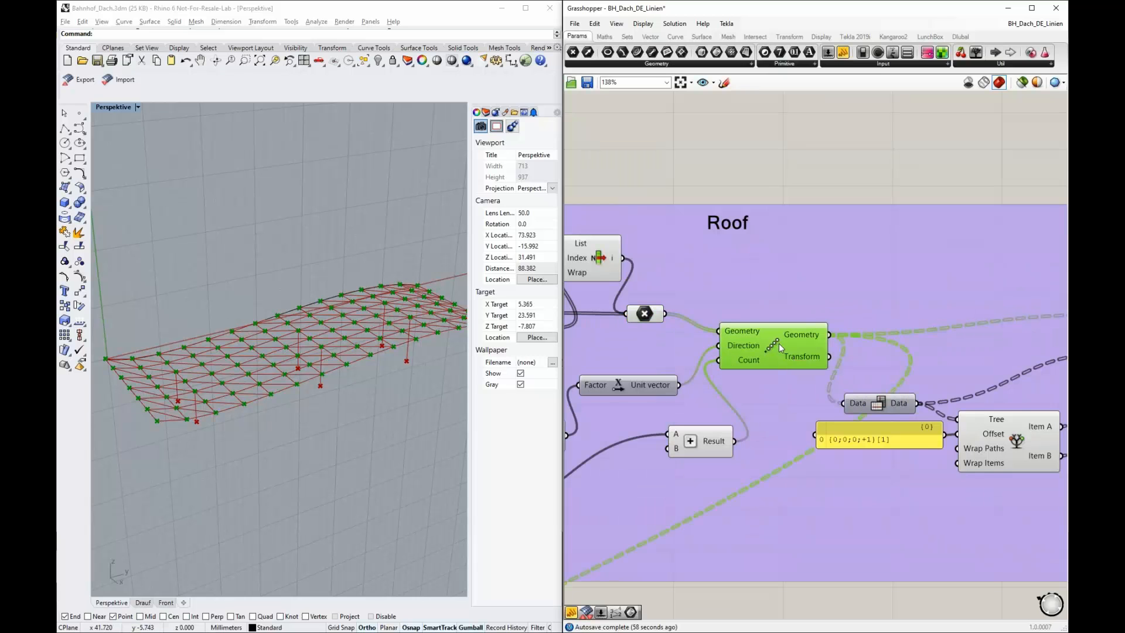
{"action": "scroll", "coordinate": [697, 336], "scroll_direction": "down", "scroll_amount": 4}
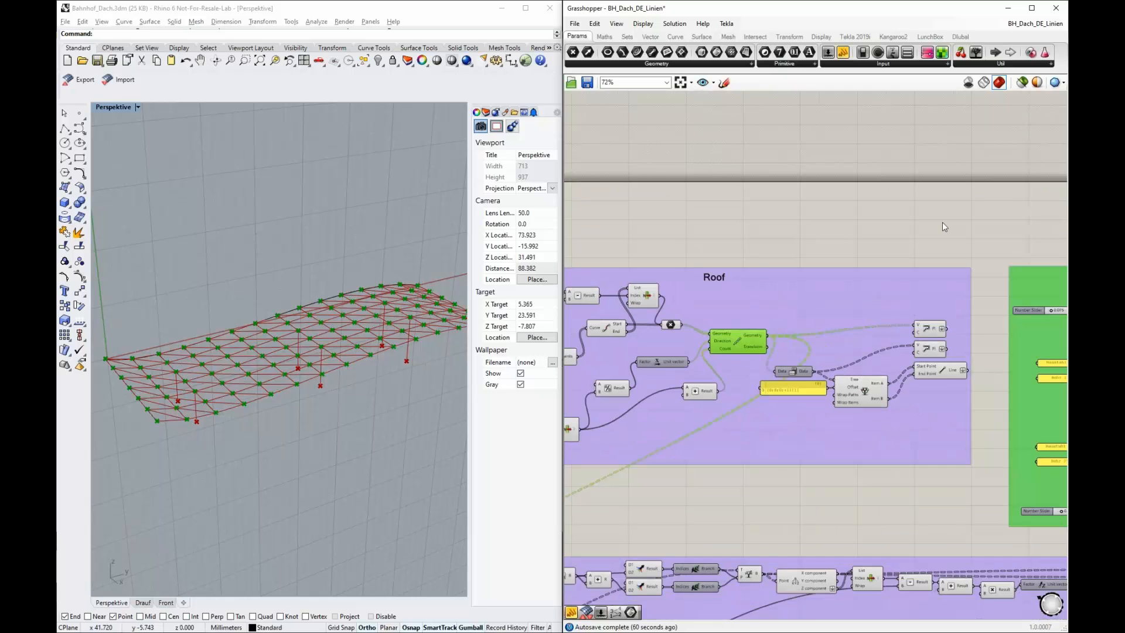
{"action": "scroll", "coordinate": [766, 371], "scroll_direction": "up", "scroll_amount": 1}
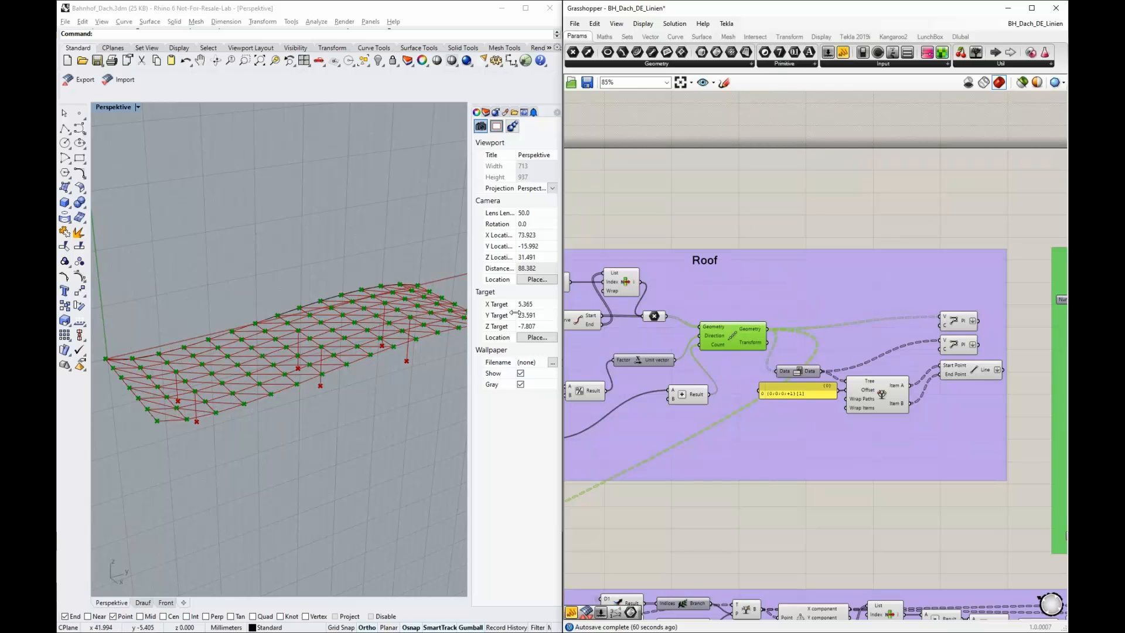
{"action": "scroll", "coordinate": [994, 302], "scroll_direction": "up", "scroll_amount": 2}
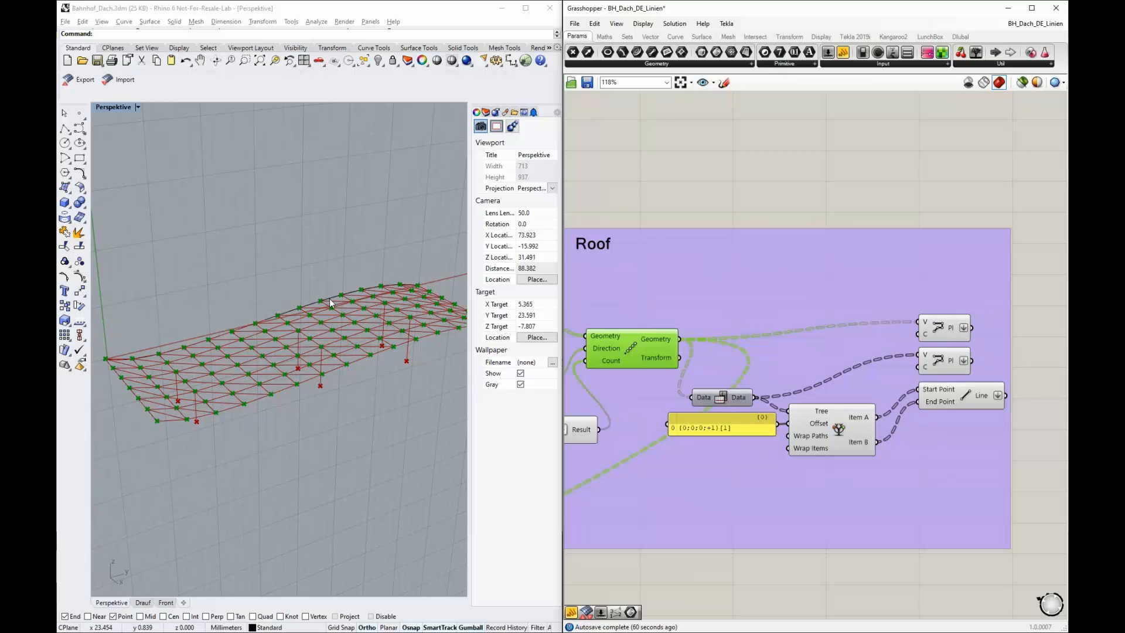
- Clear the selection and highlight the two polyline components and the Line component in turn to examine the roof members
{"action": "left_click", "coordinate": [796, 166]}
{"action": "scroll", "coordinate": [629, 339], "scroll_direction": "up", "scroll_amount": 1}
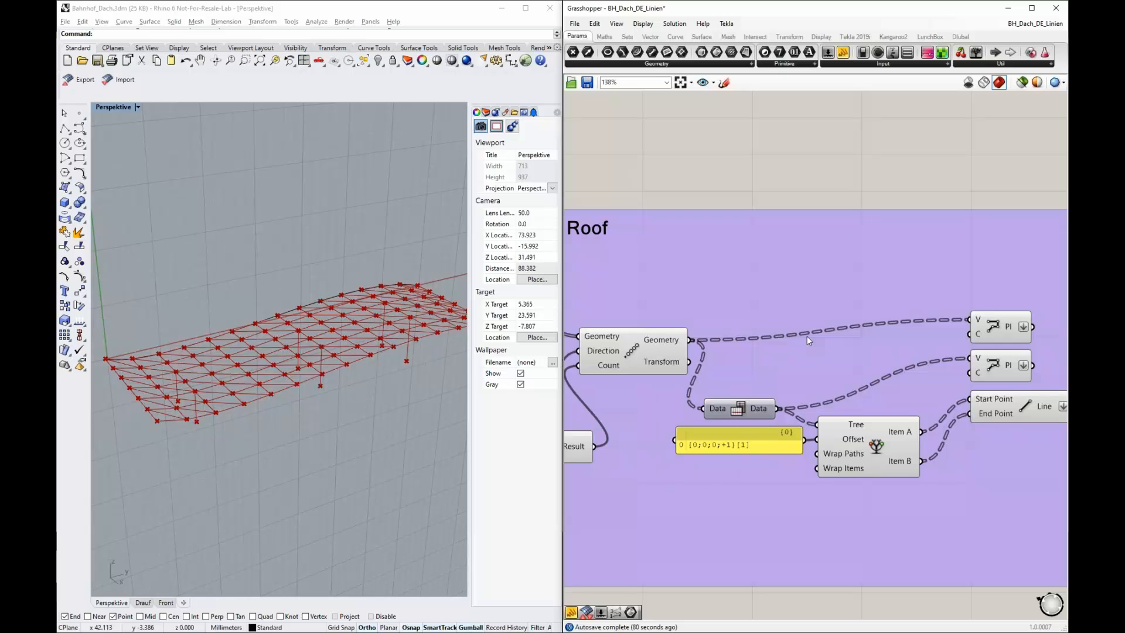
{"action": "left_click", "coordinate": [1000, 330]}
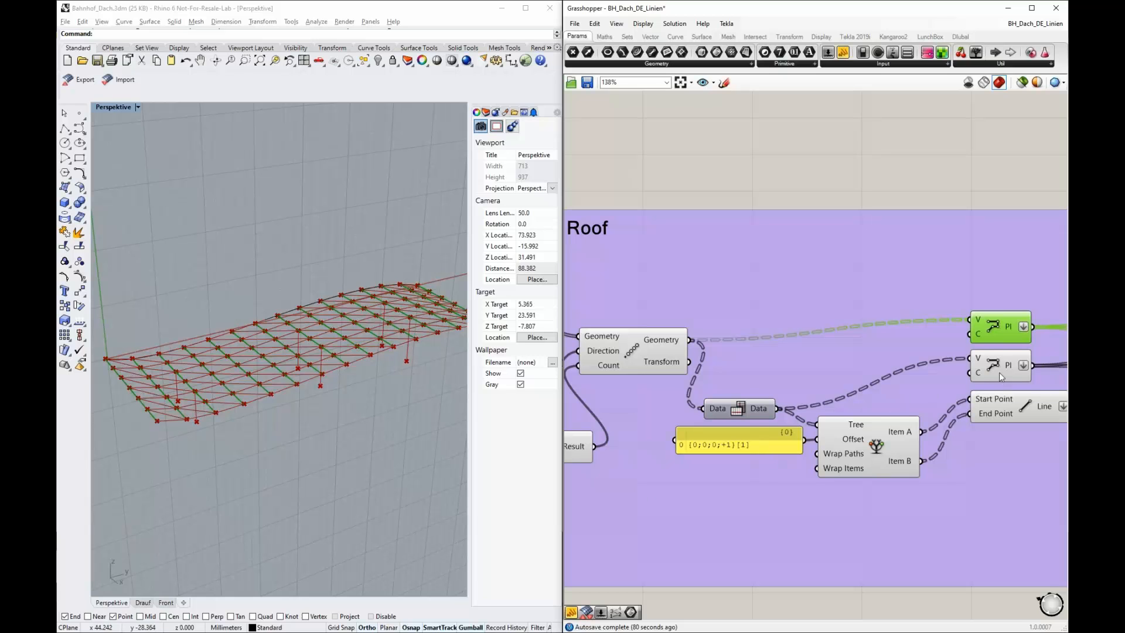
{"action": "left_click", "coordinate": [1000, 365]}
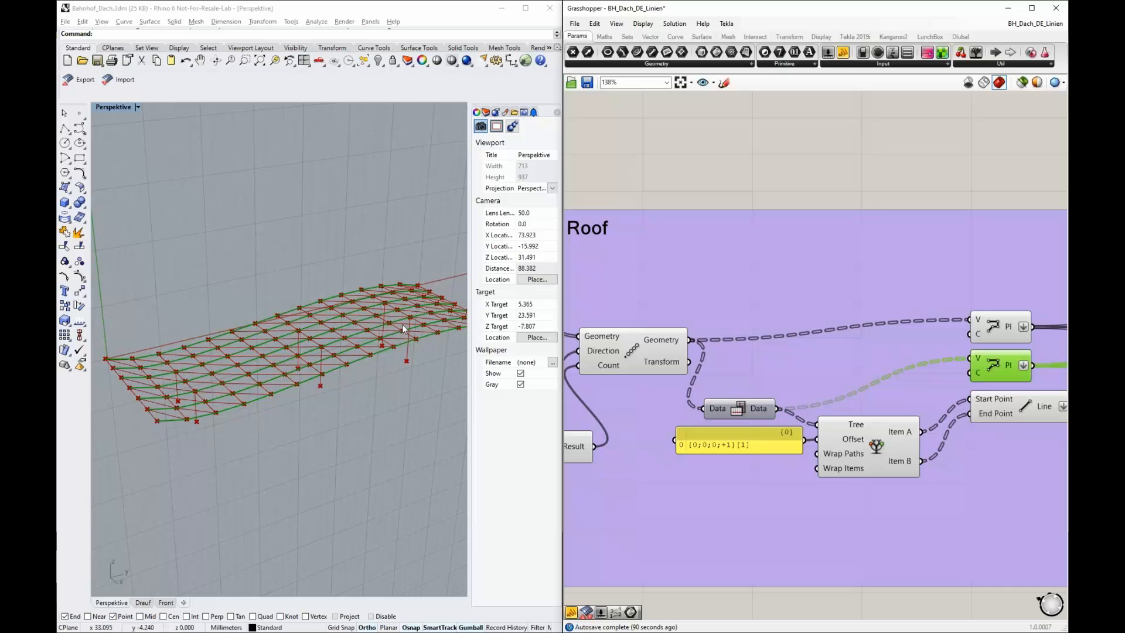
{"action": "scroll", "coordinate": [916, 423], "scroll_direction": "up", "scroll_amount": 3}
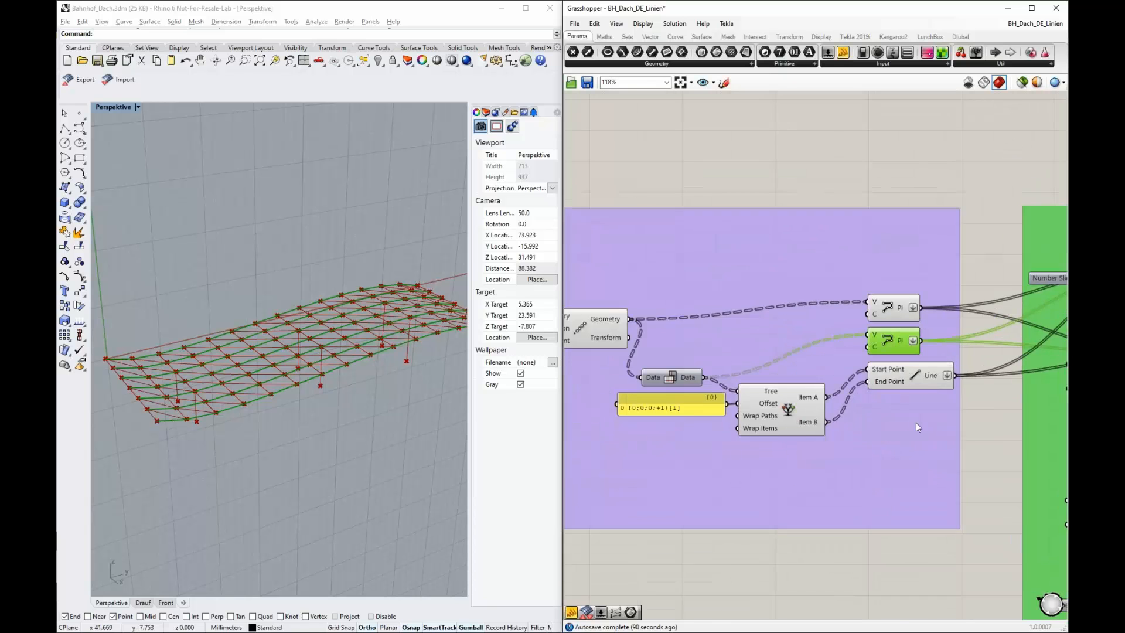
{"action": "left_click", "coordinate": [914, 361]}
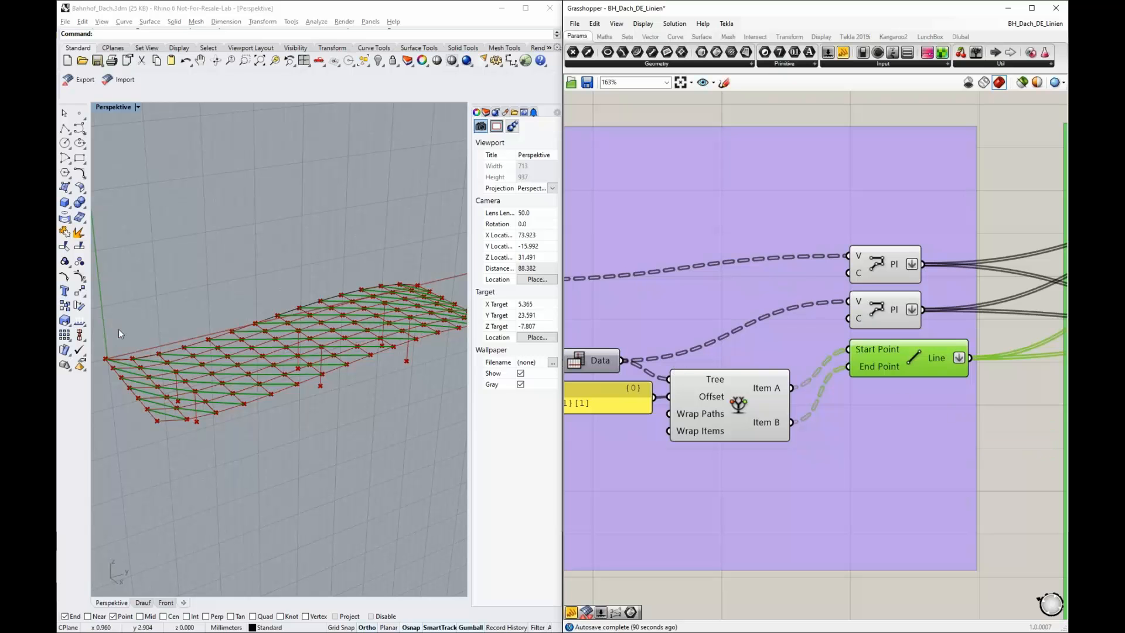
- Trace the connections of both polyline components and the Line component to the Pipe and Member components in Section & Material
{"action": "scroll", "coordinate": [121, 332], "scroll_direction": "down", "scroll_amount": 6}
{"action": "scroll", "coordinate": [573, 329], "scroll_direction": "down", "scroll_amount": 3}
{"action": "scroll", "coordinate": [906, 292], "scroll_direction": "up", "scroll_amount": 1}
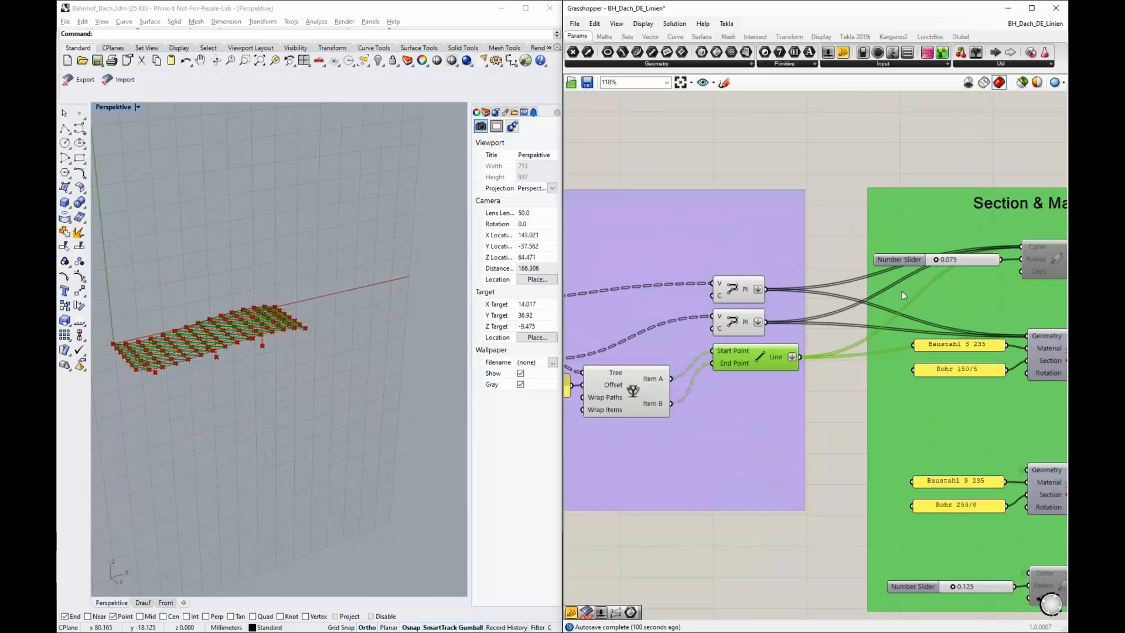
{"action": "scroll", "coordinate": [902, 291], "scroll_direction": "up", "scroll_amount": 2}
{"action": "left_click", "coordinate": [681, 289]}
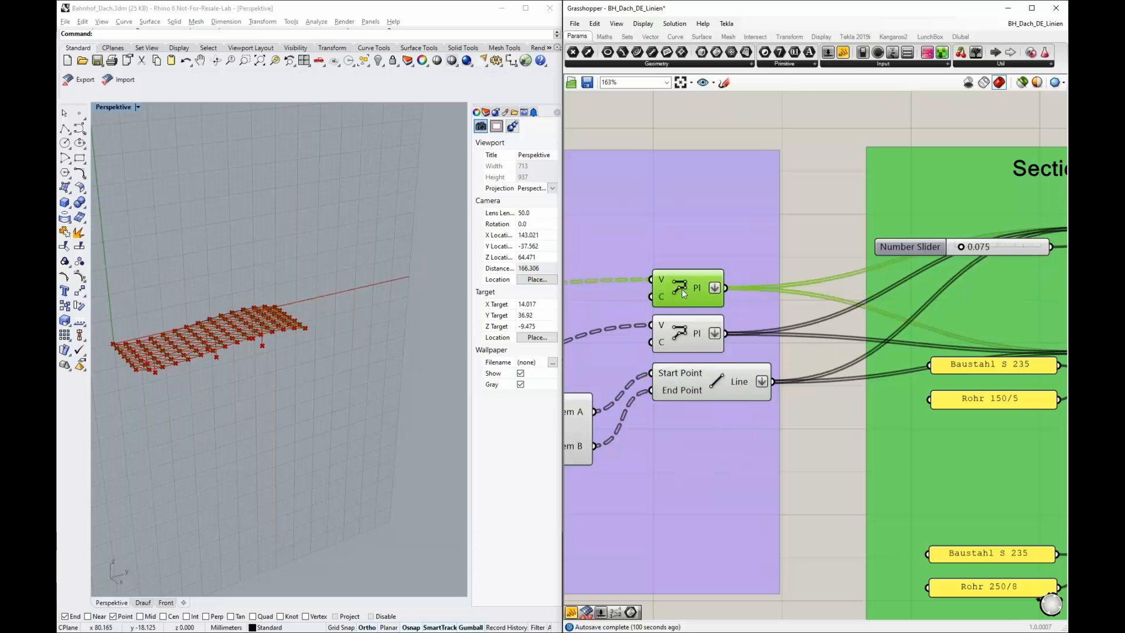
{"action": "left_click", "coordinate": [684, 339]}
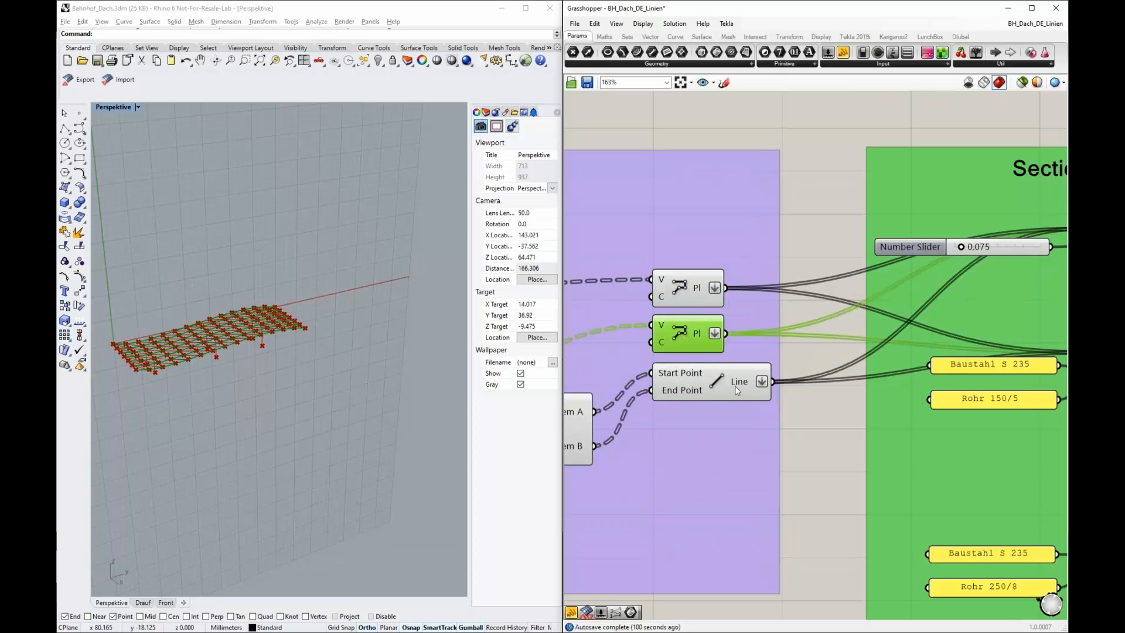
{"action": "left_click", "coordinate": [721, 381]}
{"action": "scroll", "coordinate": [674, 385], "scroll_direction": "down", "scroll_amount": 2}
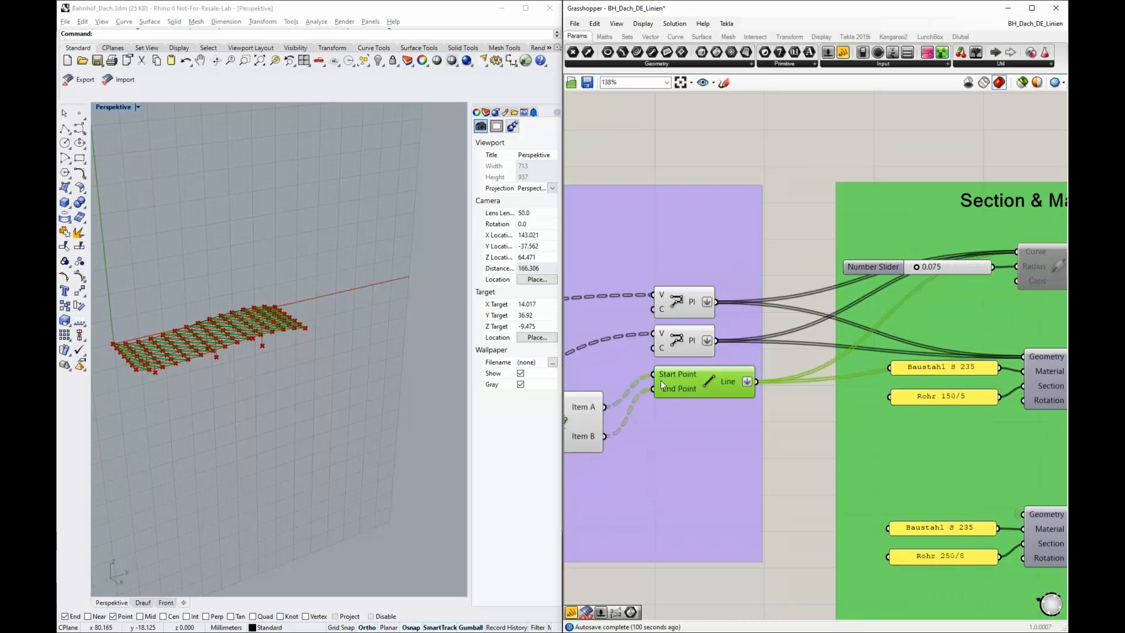
{"action": "scroll", "coordinate": [660, 380], "scroll_direction": "down", "scroll_amount": 2}
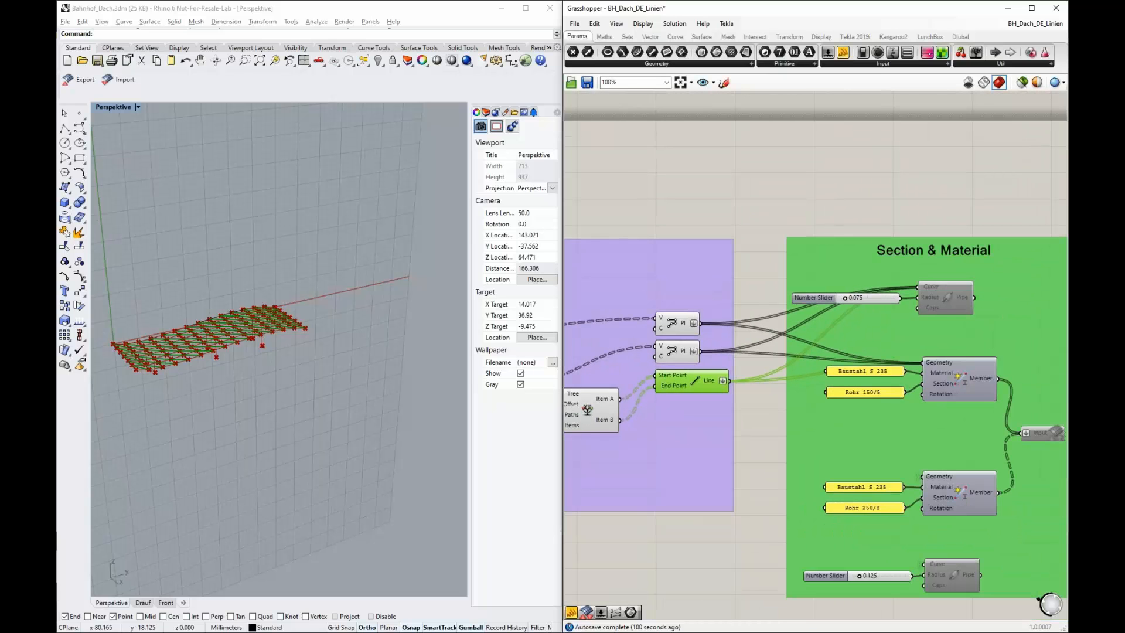
- Highlight the Member component fed by the roof lines and examine its Baustahl S 235 material and Rohr 150/5 section inputs
{"action": "scroll", "coordinate": [901, 378], "scroll_direction": "down", "scroll_amount": 1}
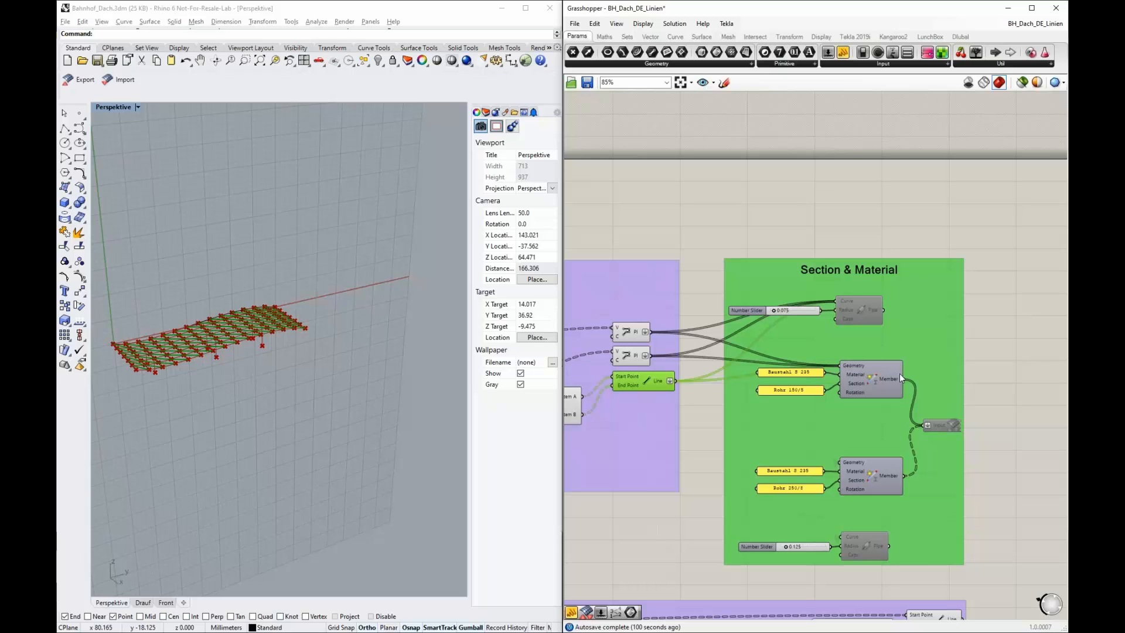
{"action": "left_click", "coordinate": [899, 374]}
{"action": "scroll", "coordinate": [899, 373], "scroll_direction": "up", "scroll_amount": 2}
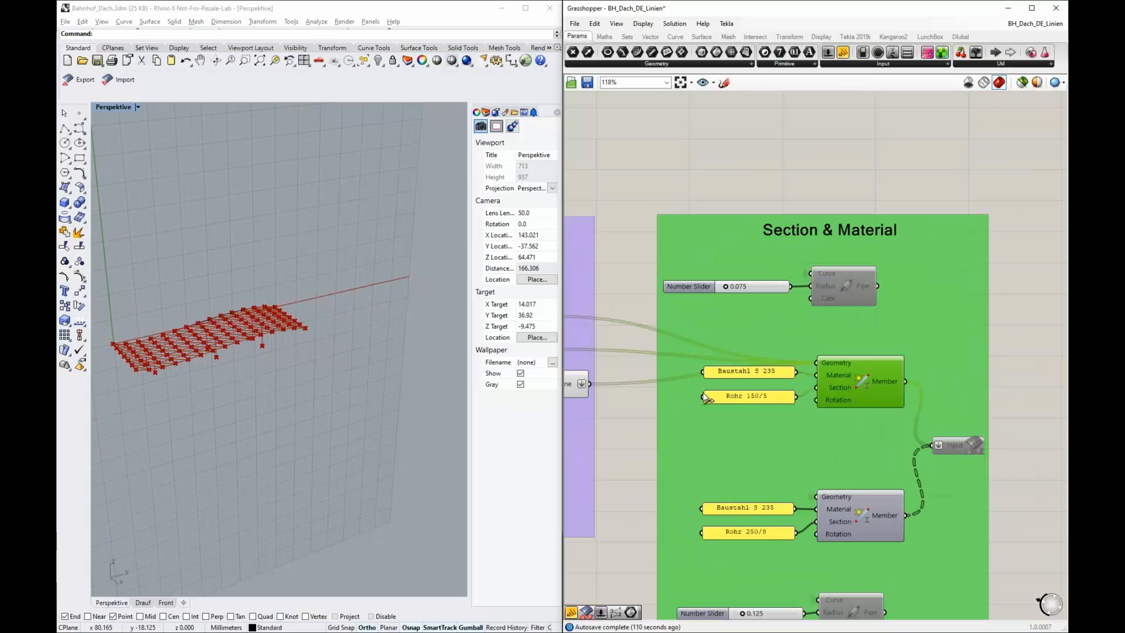
{"action": "scroll", "coordinate": [908, 237], "scroll_direction": "down", "scroll_amount": 6}
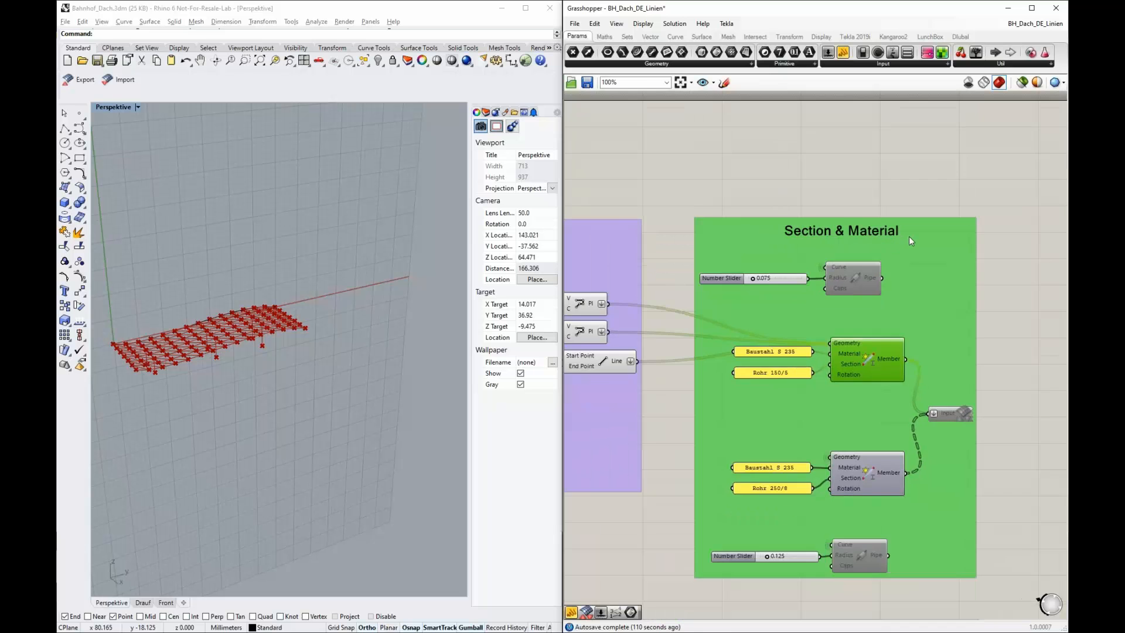
- Examine the Column group in the definition and the columns below the roof grid in the Rhino perspective view
{"action": "scroll", "coordinate": [663, 421], "scroll_direction": "up", "scroll_amount": 3}
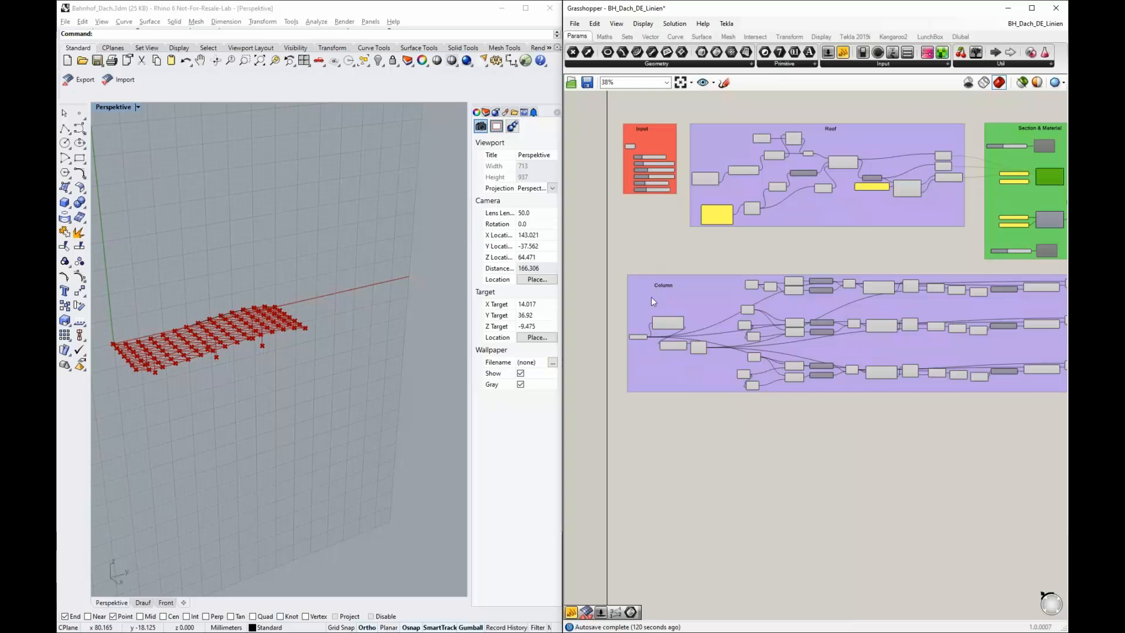
{"action": "scroll", "coordinate": [652, 299], "scroll_direction": "up", "scroll_amount": 4}
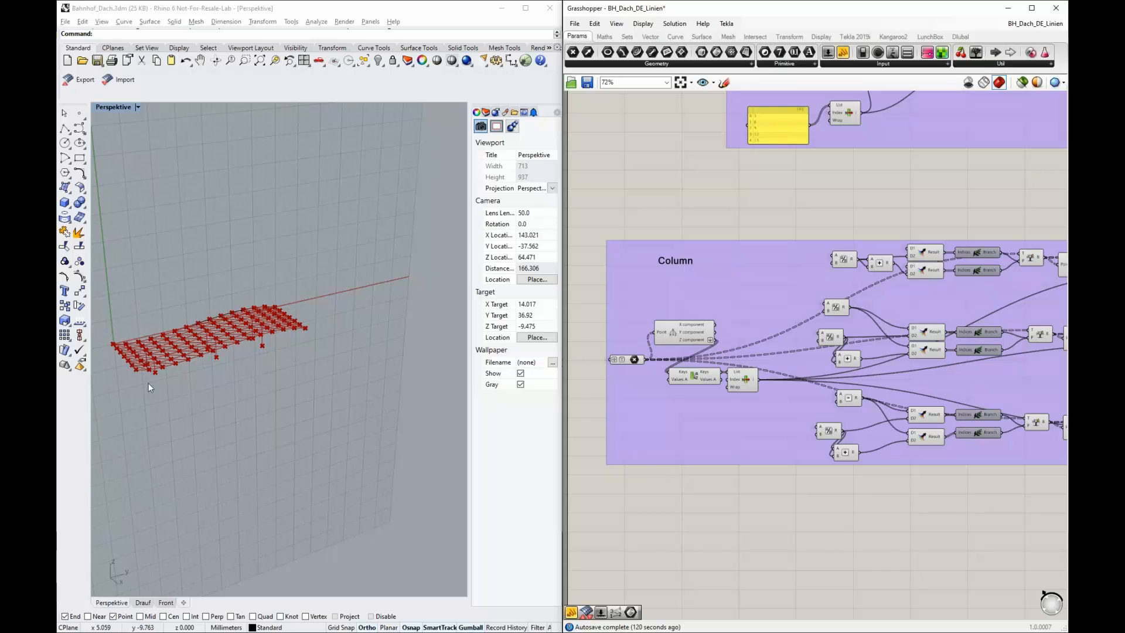
{"action": "right_click_drag", "start_coordinate": [148, 384], "coordinate": [177, 384]}
{"action": "scroll", "coordinate": [176, 381], "scroll_direction": "up", "scroll_amount": 8}
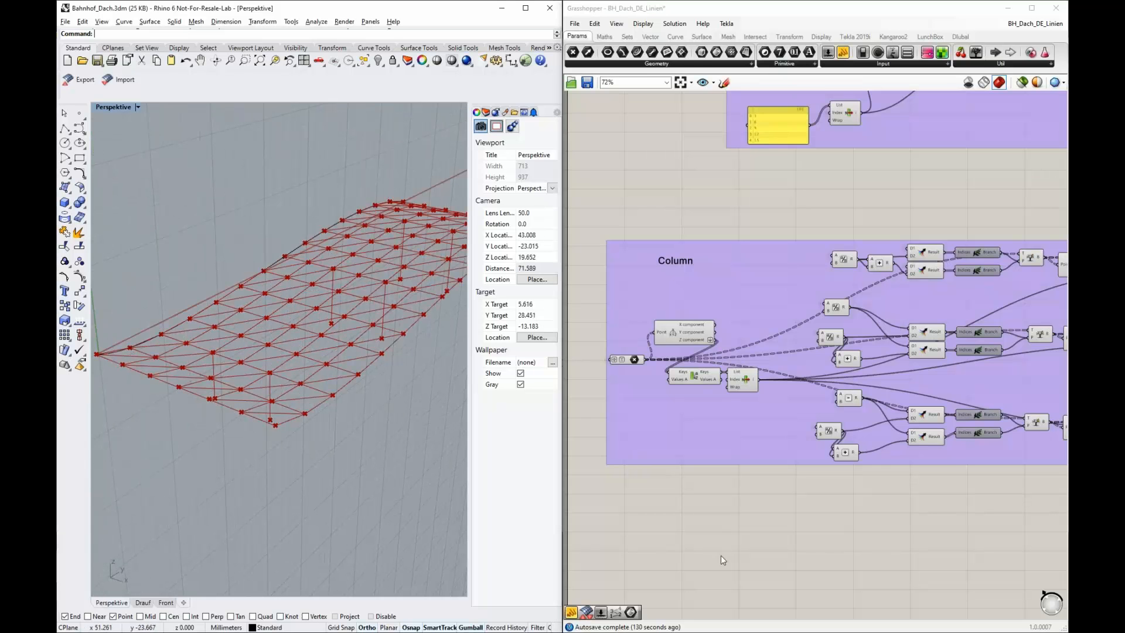
- Point out the Axis Left slider in the Input group, try a larger column Height and return it to 3
{"action": "scroll", "coordinate": [720, 529], "scroll_direction": "down", "scroll_amount": 3}
{"action": "scroll", "coordinate": [684, 195], "scroll_direction": "up", "scroll_amount": 5}
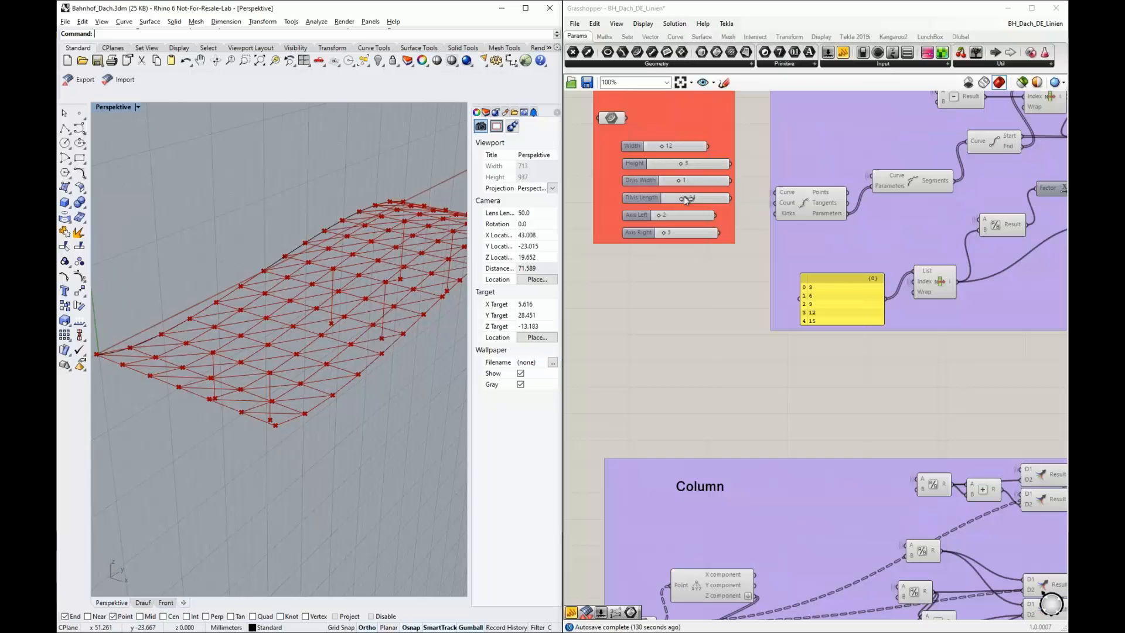
{"action": "left_click_drag", "start_coordinate": [660, 215], "coordinate": [660, 219]}
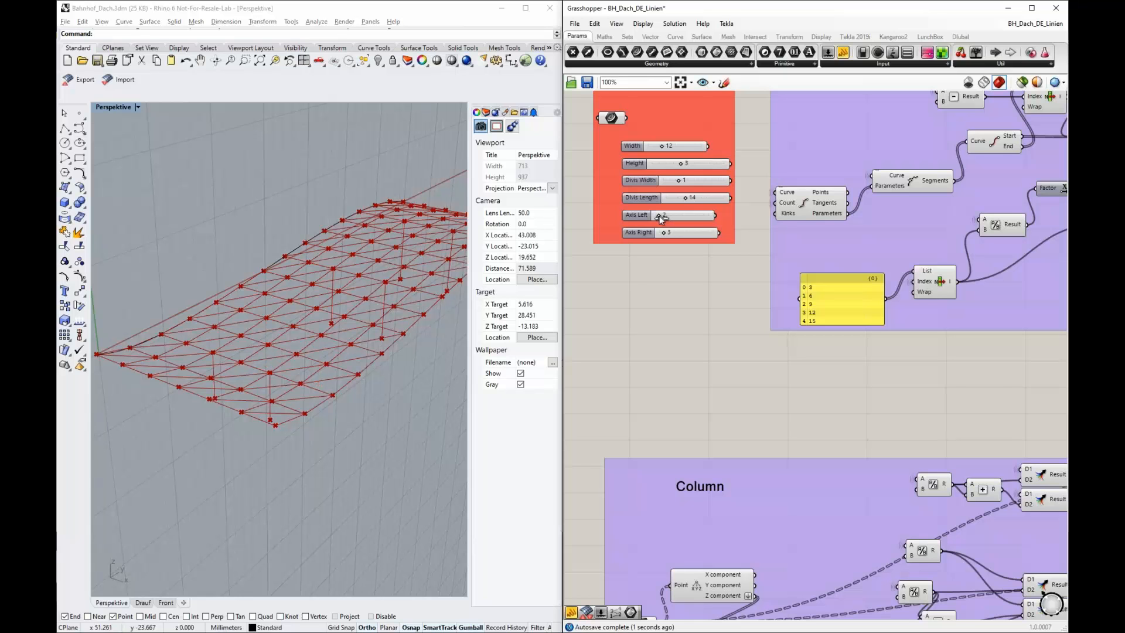
{"action": "scroll", "coordinate": [231, 343], "scroll_direction": "up", "scroll_amount": 2}
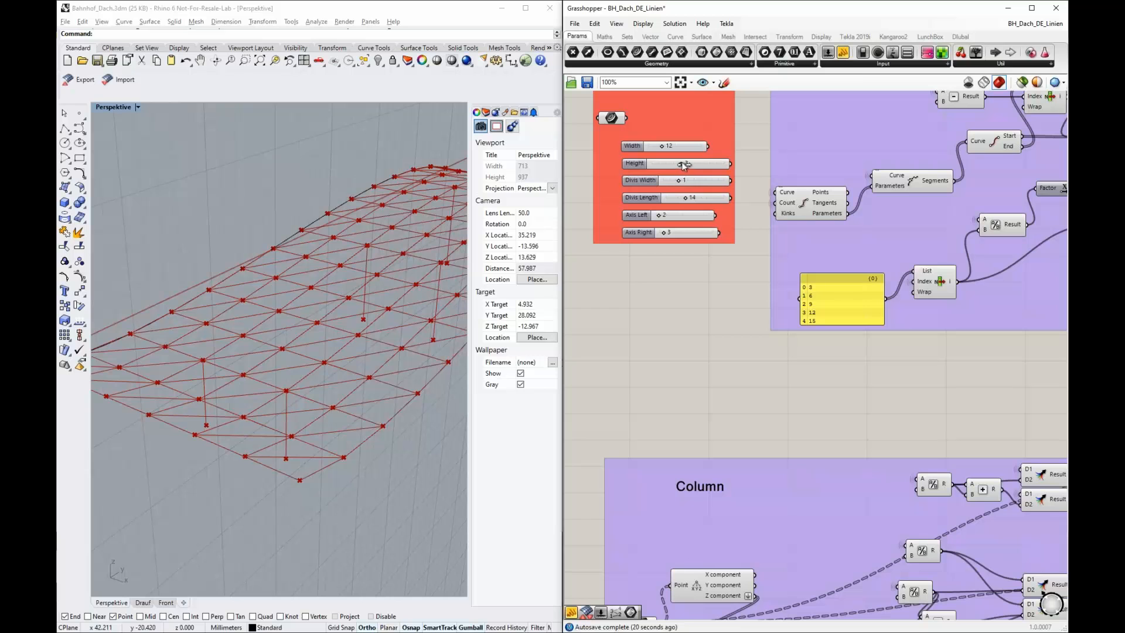
{"action": "left_click_drag", "start_coordinate": [693, 166], "coordinate": [695, 166]}
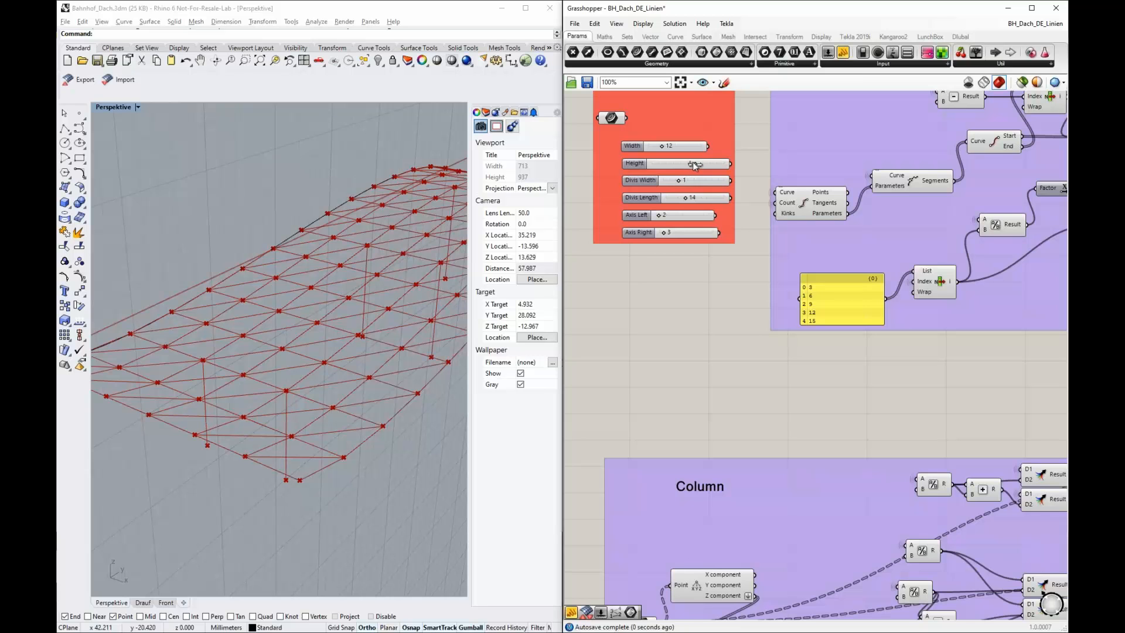
- Highlight the three Line components at the end of the Column group in turn to examine the column pairs they create
{"action": "scroll", "coordinate": [614, 337], "scroll_direction": "down", "scroll_amount": 5}
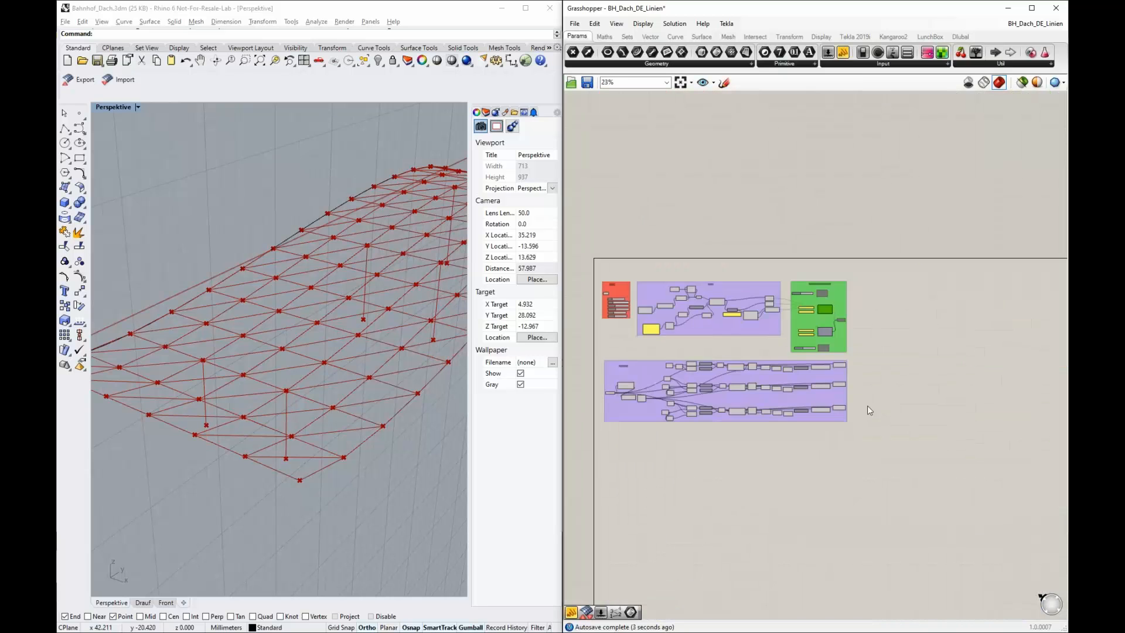
{"action": "scroll", "coordinate": [868, 406], "scroll_direction": "up", "scroll_amount": 8}
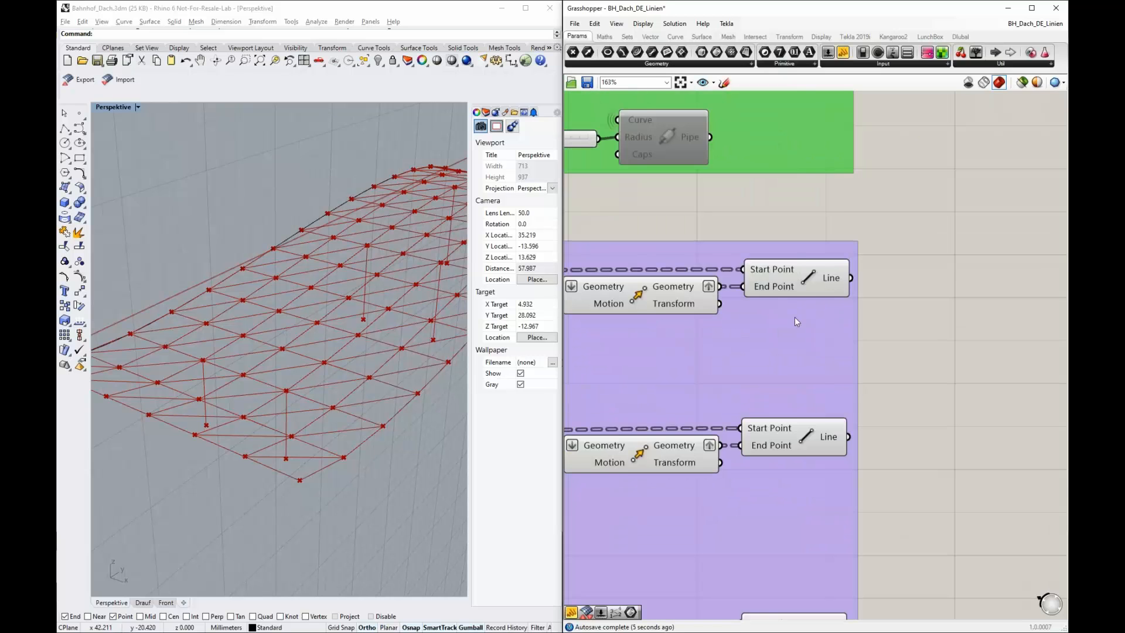
{"action": "scroll", "coordinate": [796, 320], "scroll_direction": "down", "scroll_amount": 2}
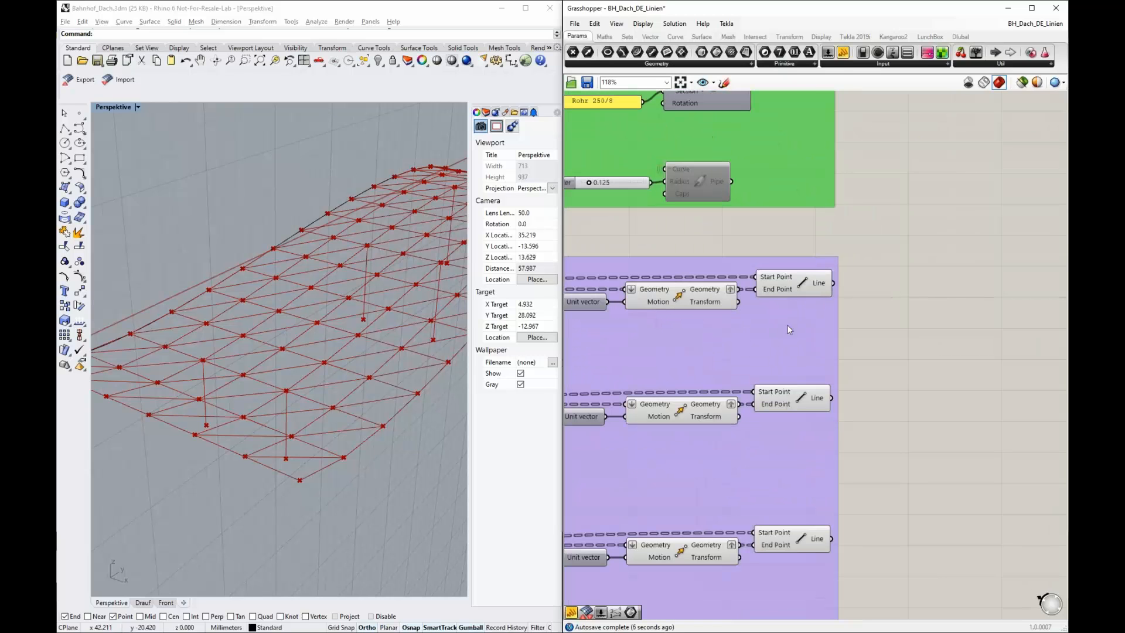
{"action": "left_click", "coordinate": [805, 282]}
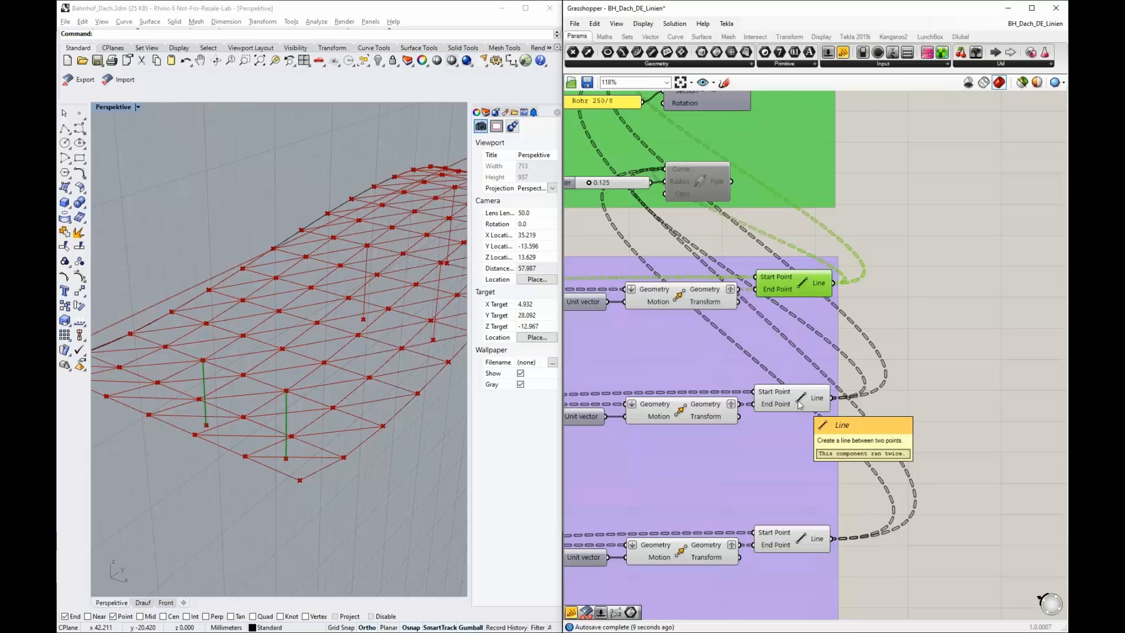
{"action": "left_click", "coordinate": [800, 404]}
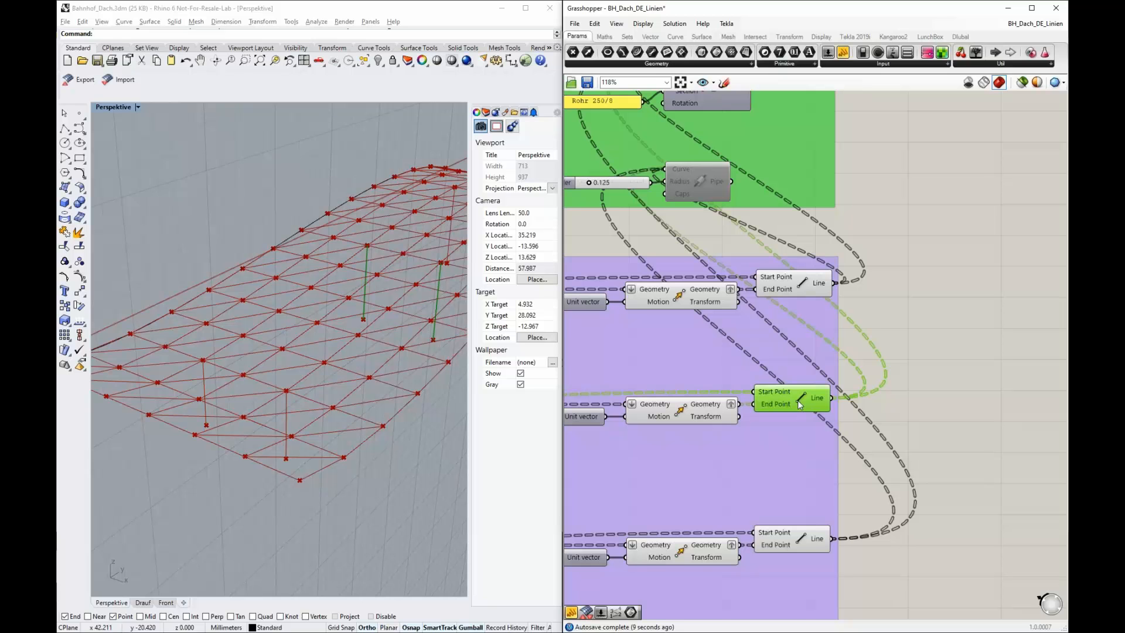
{"action": "left_click", "coordinate": [800, 538]}
{"action": "scroll", "coordinate": [884, 569], "scroll_direction": "down", "scroll_amount": 1}
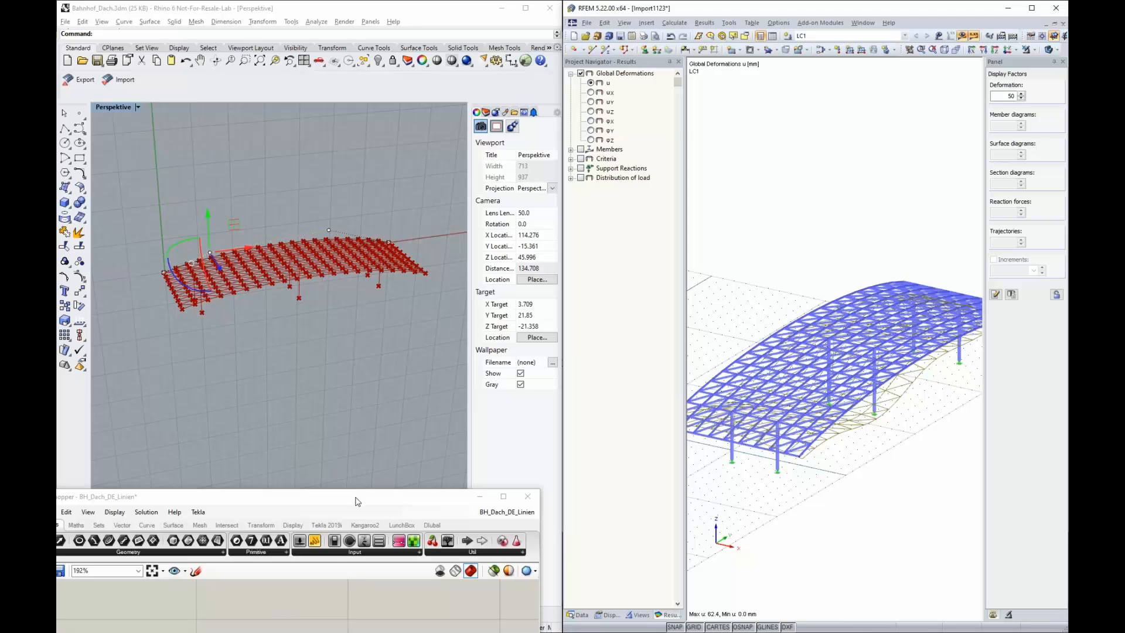
- Move the Grasshopper window up over Rhino beside RFEM and show the Input, Roof and Column groups together
{"action": "left_click_drag", "start_coordinate": [357, 501], "coordinate": [376, 47]}
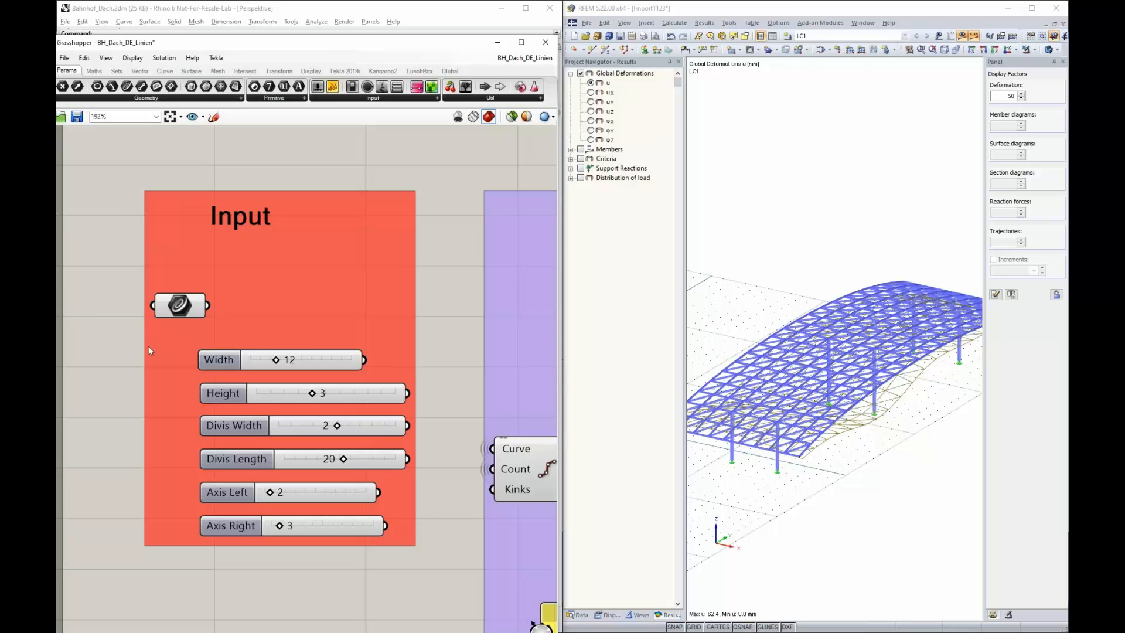
{"action": "scroll", "coordinate": [149, 346], "scroll_direction": "down", "scroll_amount": 6}
{"action": "scroll", "coordinate": [214, 330], "scroll_direction": "down", "scroll_amount": 1}
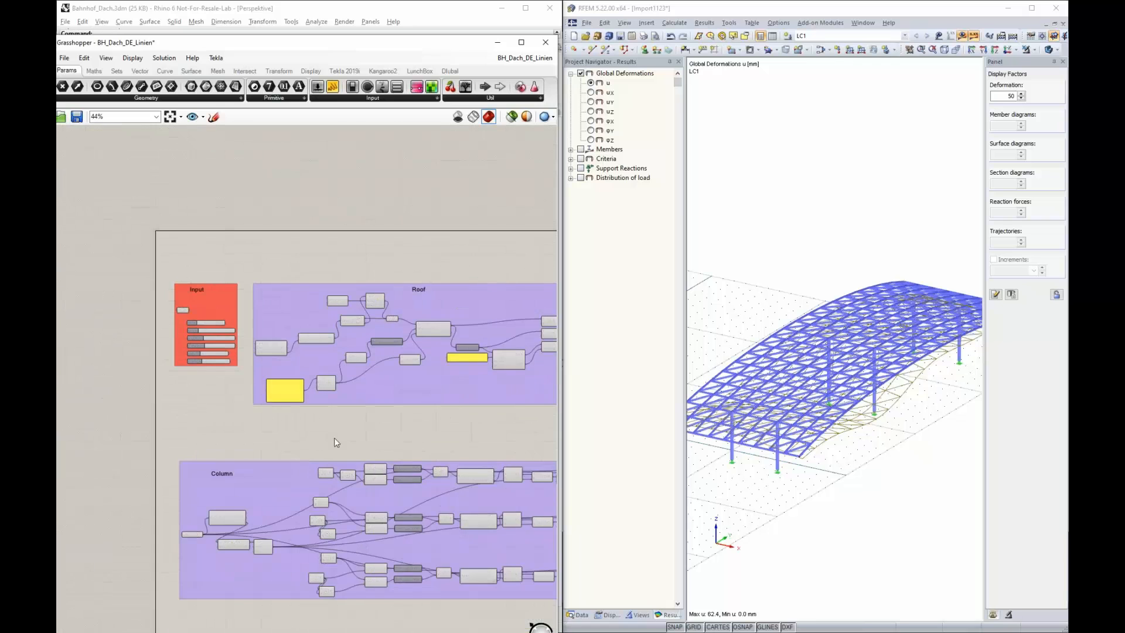
{"action": "right_click_drag", "start_coordinate": [364, 441], "coordinate": [270, 401]}
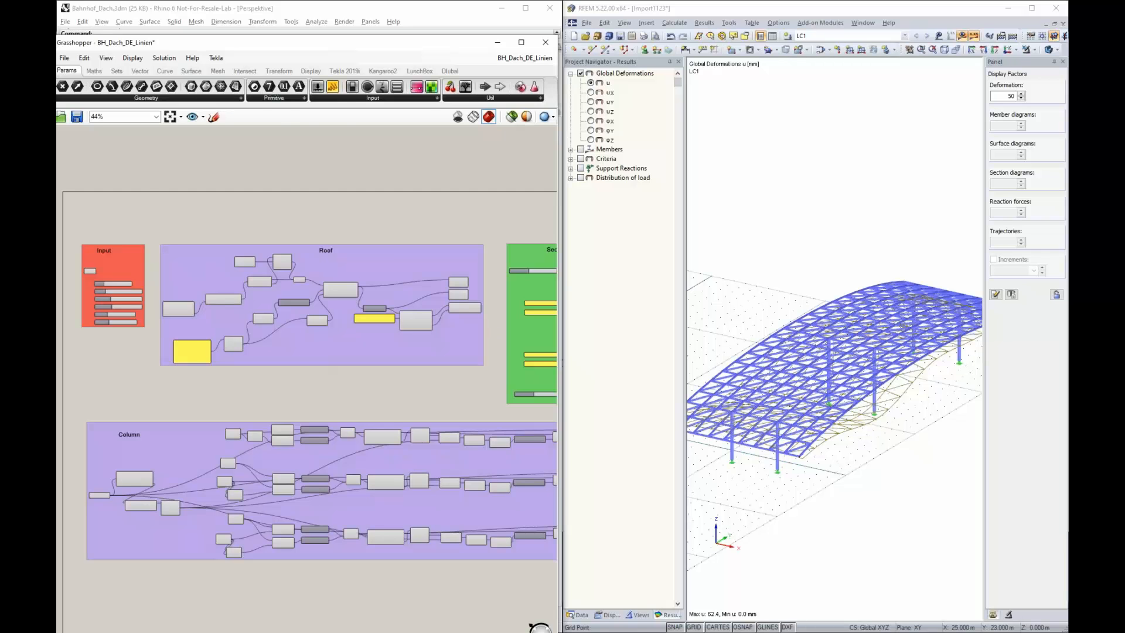
- Switch to the presentation and show the Upcoming Features/Ideas slide
{"action": "key", "text": "alt+Tab"}
{"action": "left_click", "coordinate": [526, 242]}
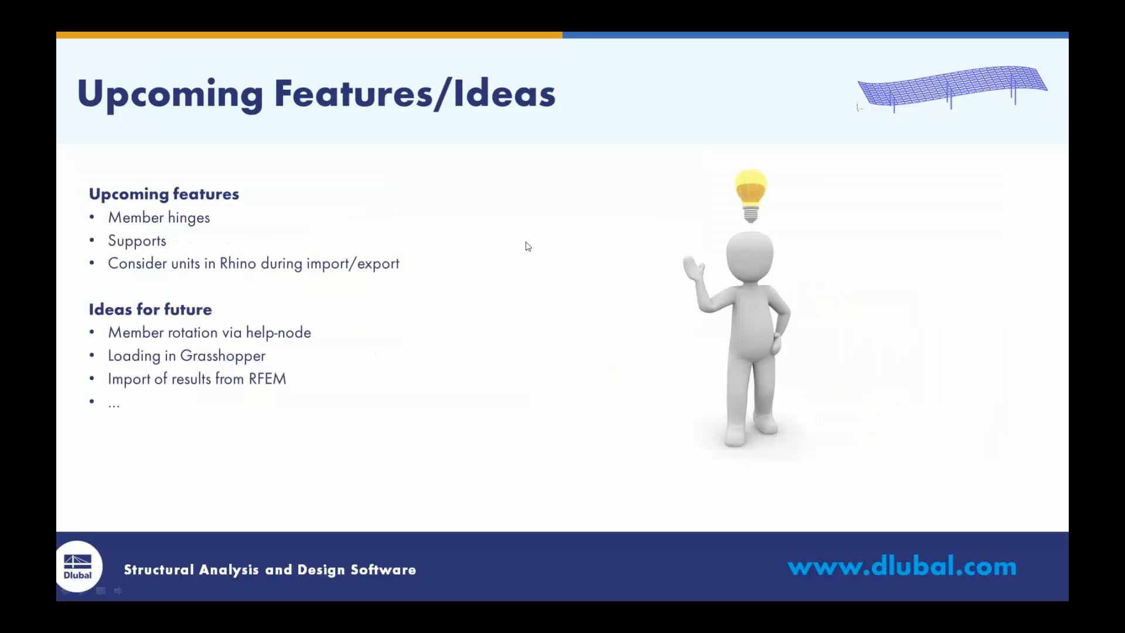